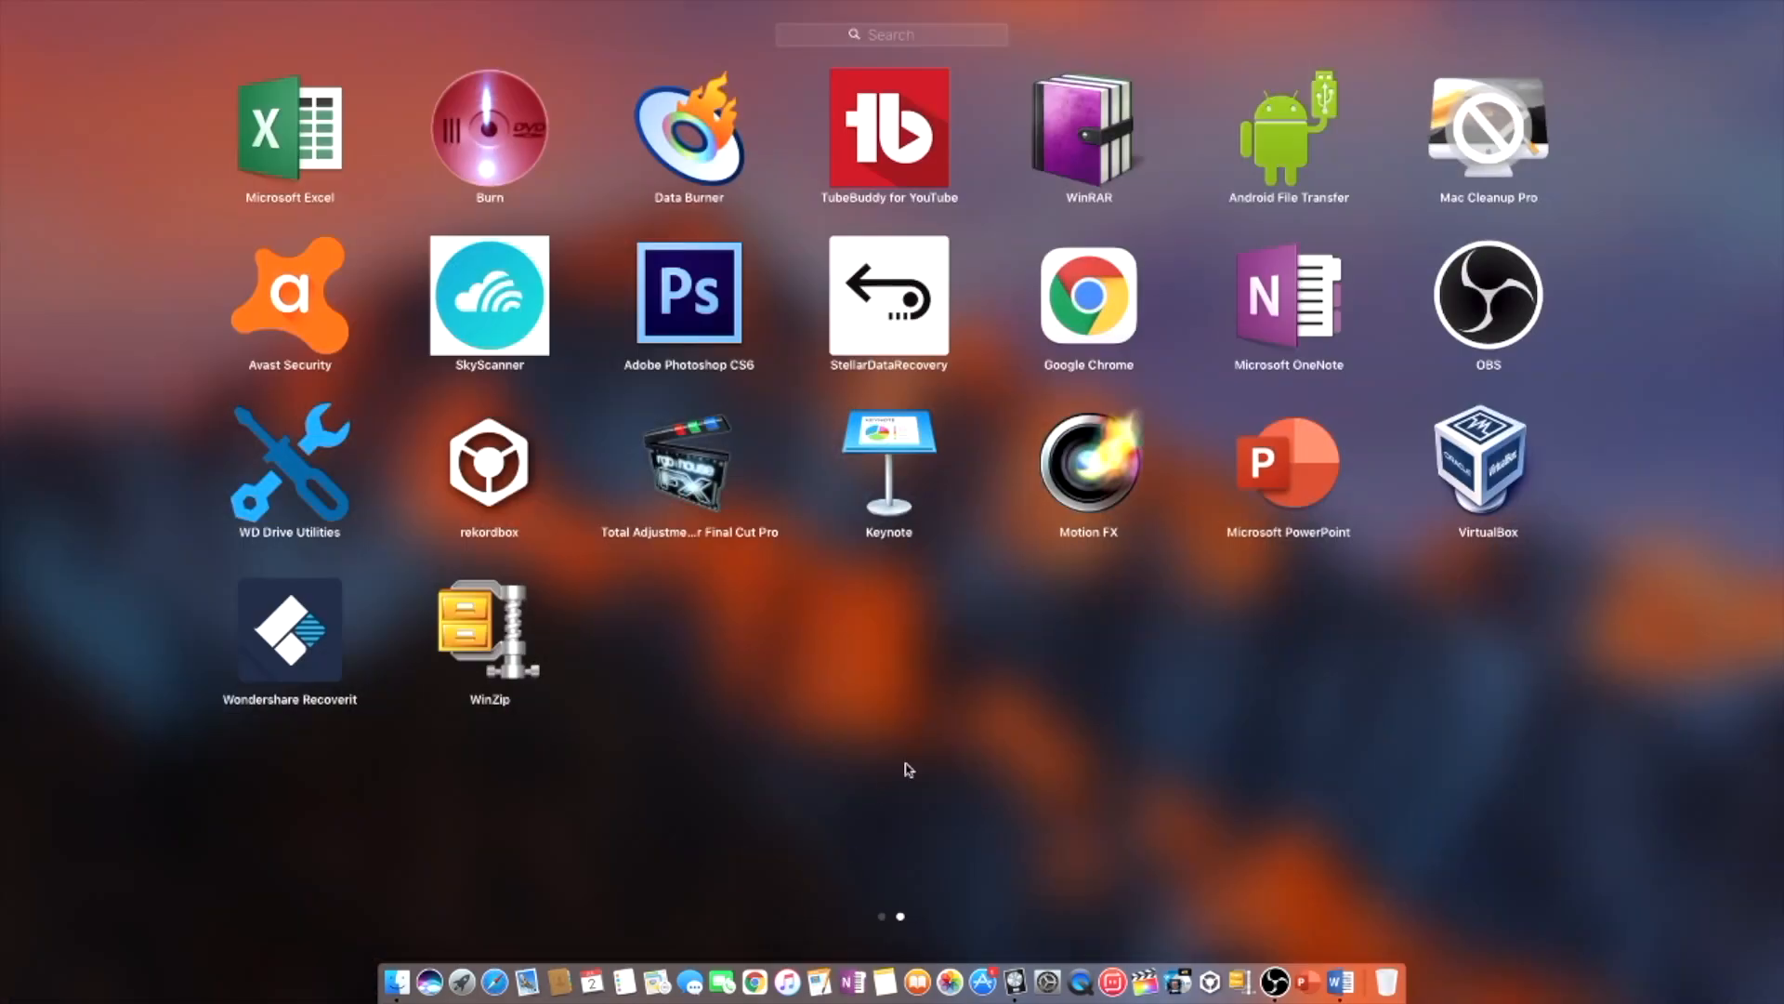
Open the App Store, search it for LOGIC PRO, and close the store window after viewing the results.
scroll(907, 769, "left", 3)
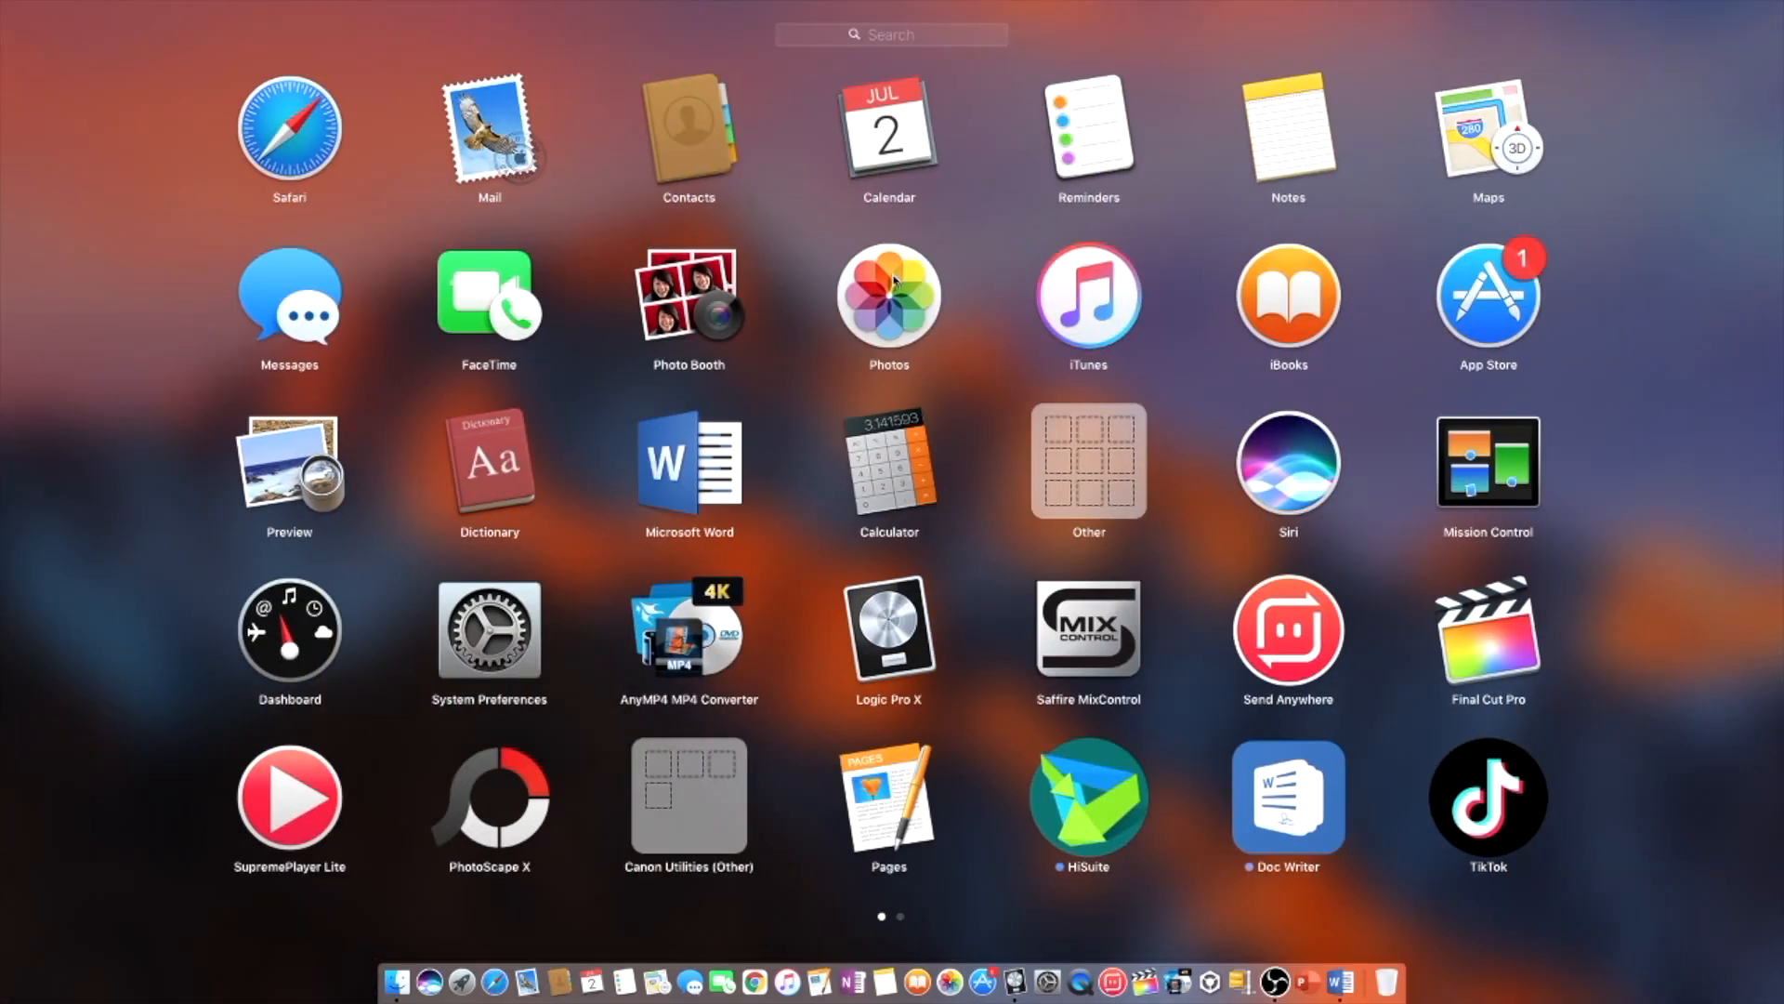
left_click(1490, 336)
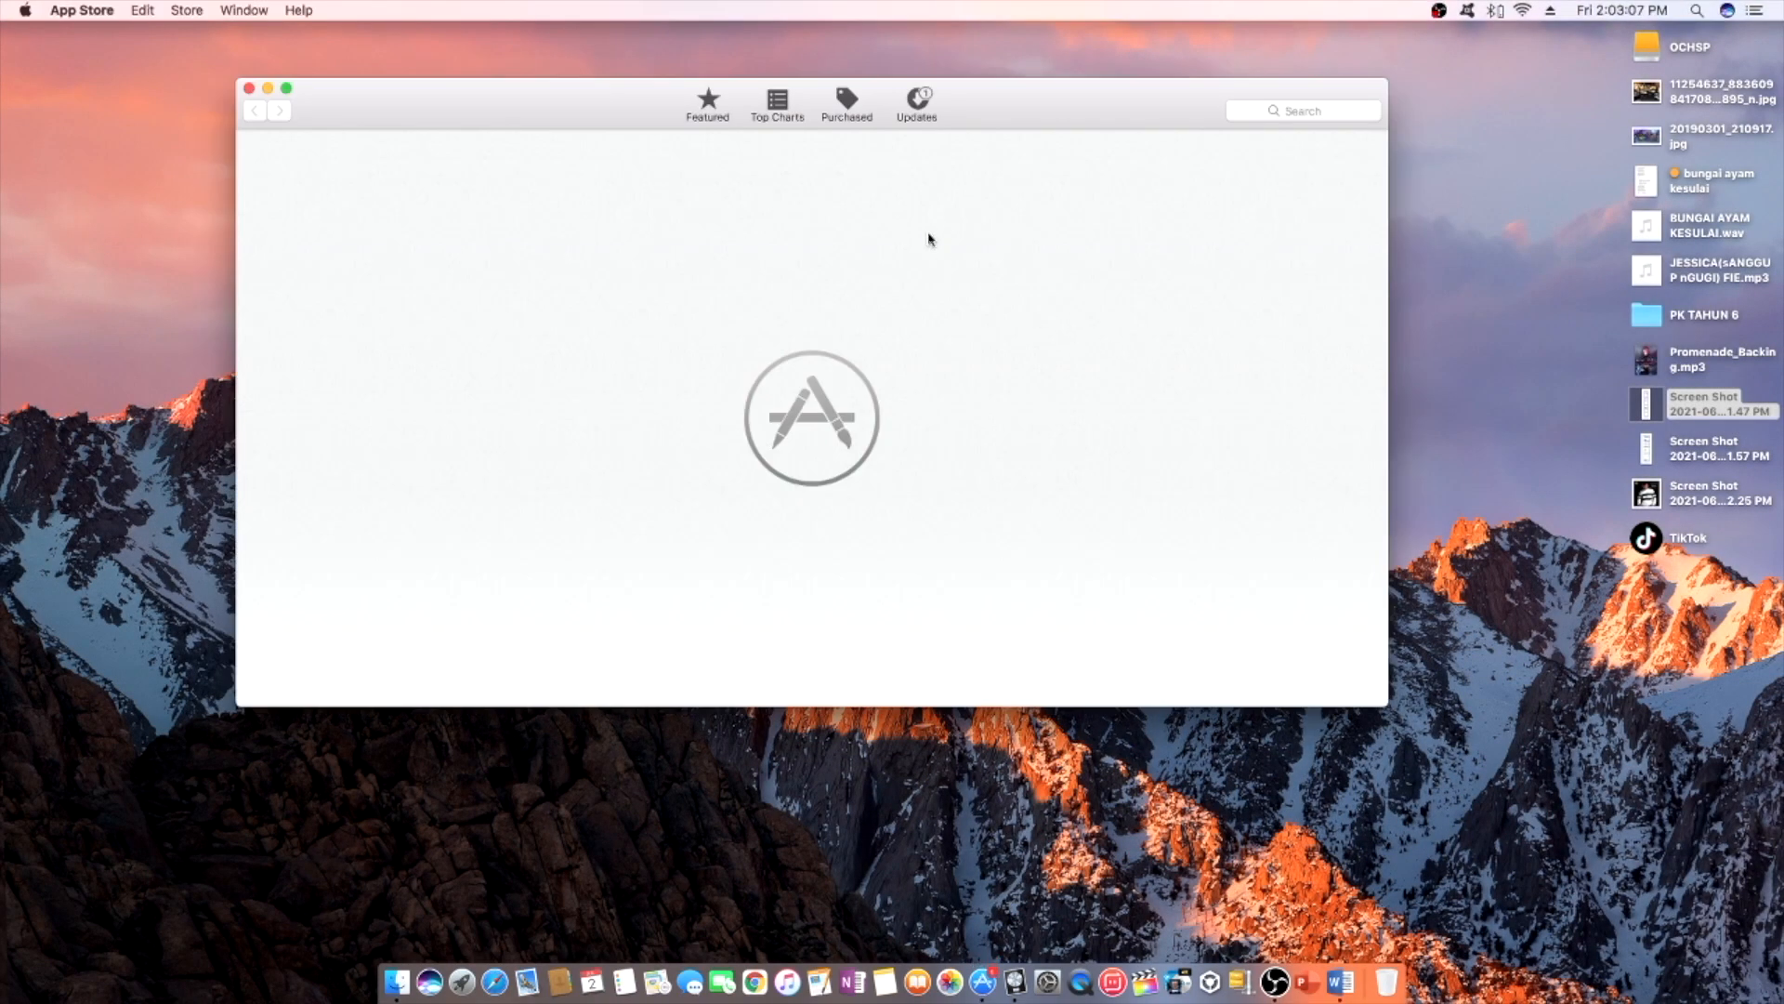
left_click(1327, 113)
type("LOGIC PRO")
key("Return")
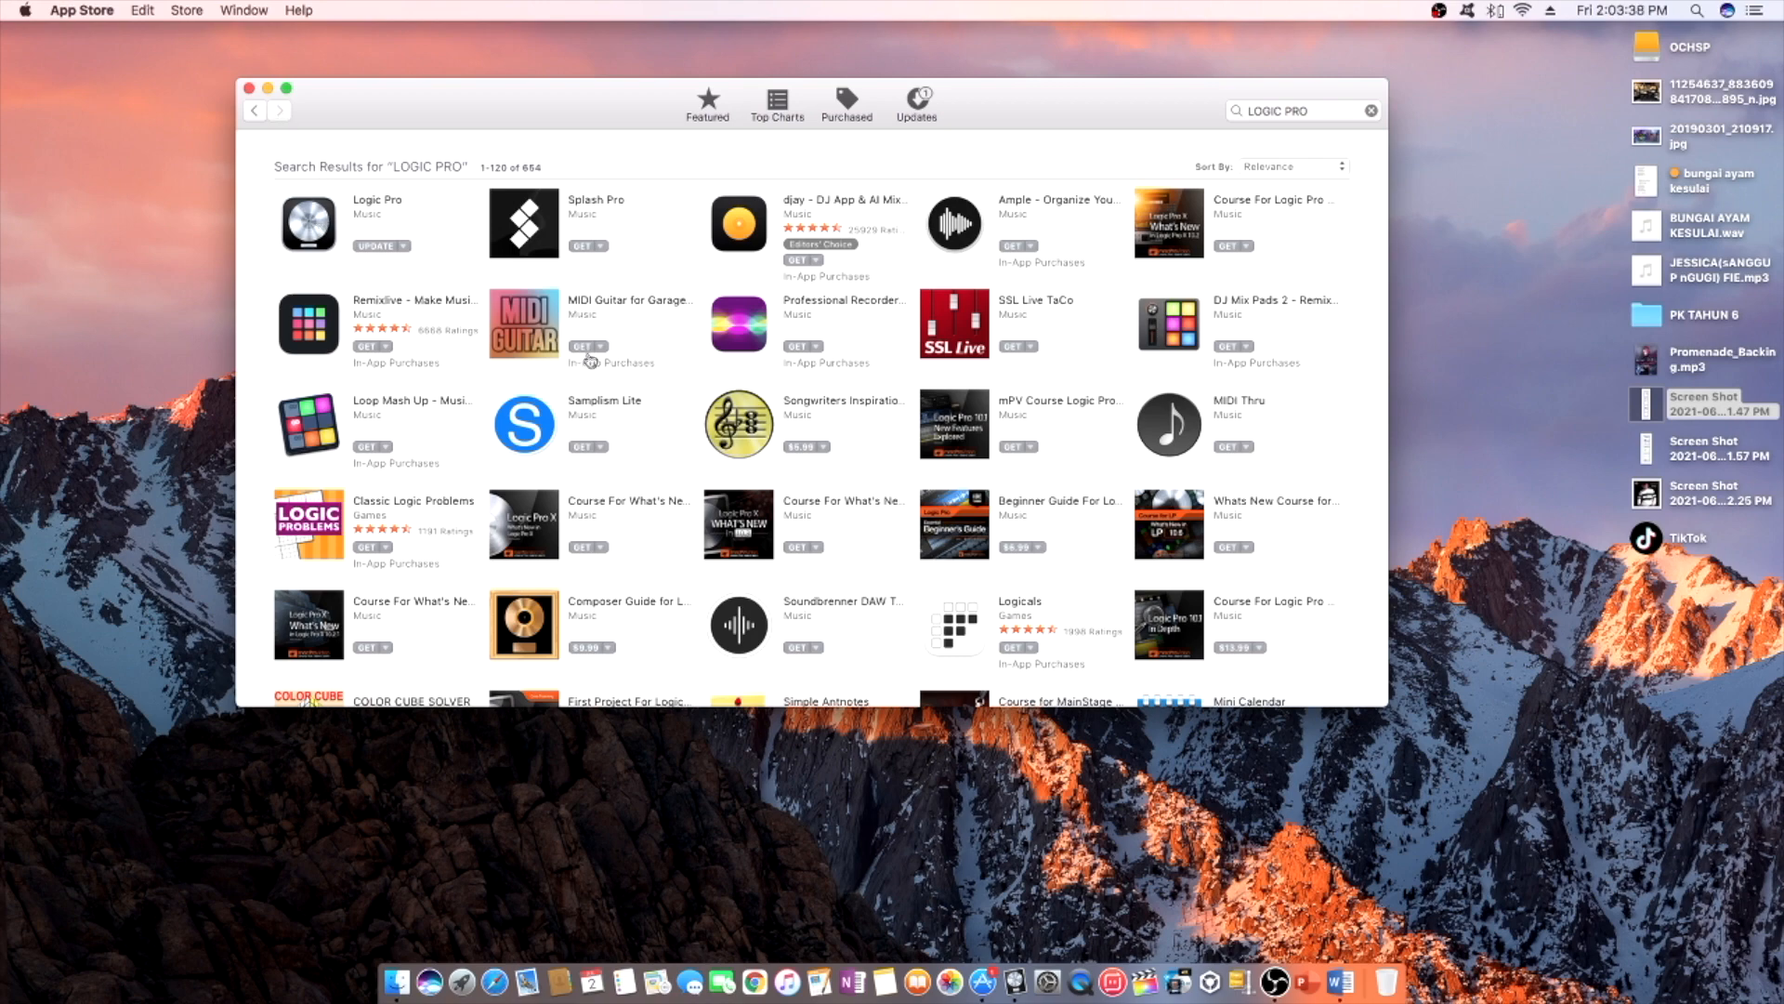
left_click(249, 88)
Switch to Logic Pro X and create a new project with one Software Instrument track using the Default Patch.
left_click(1015, 987)
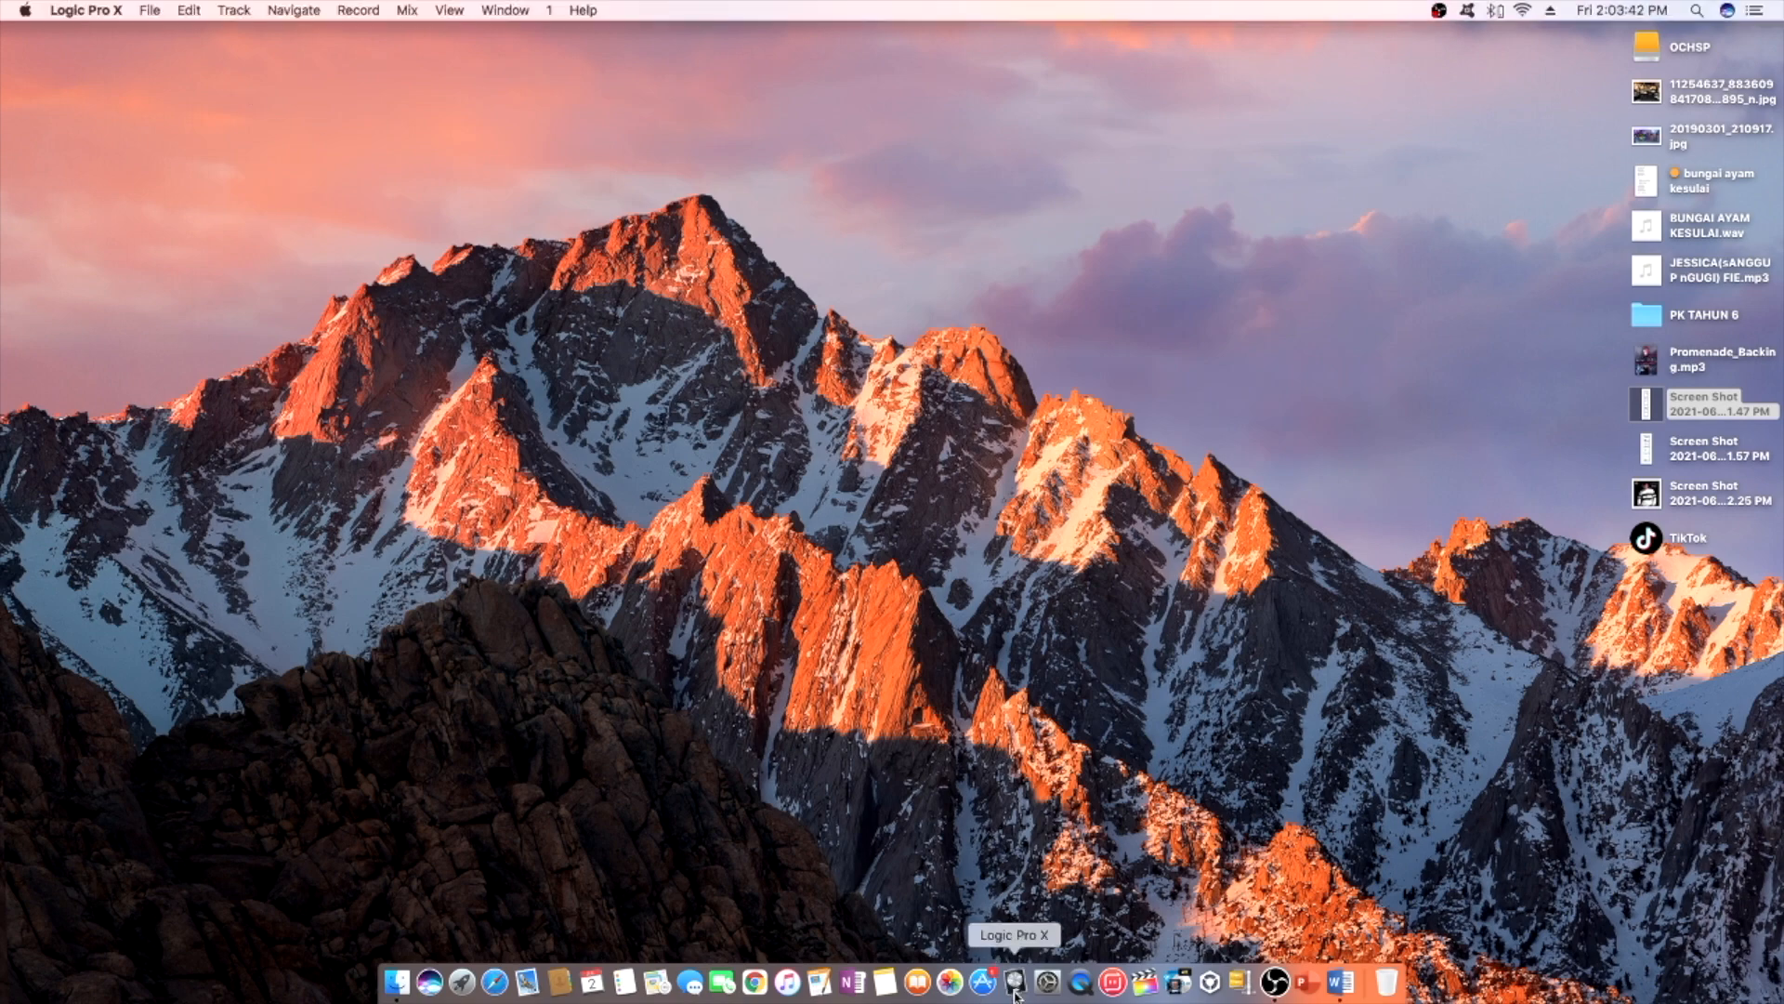
left_click(147, 13)
left_click(370, 87)
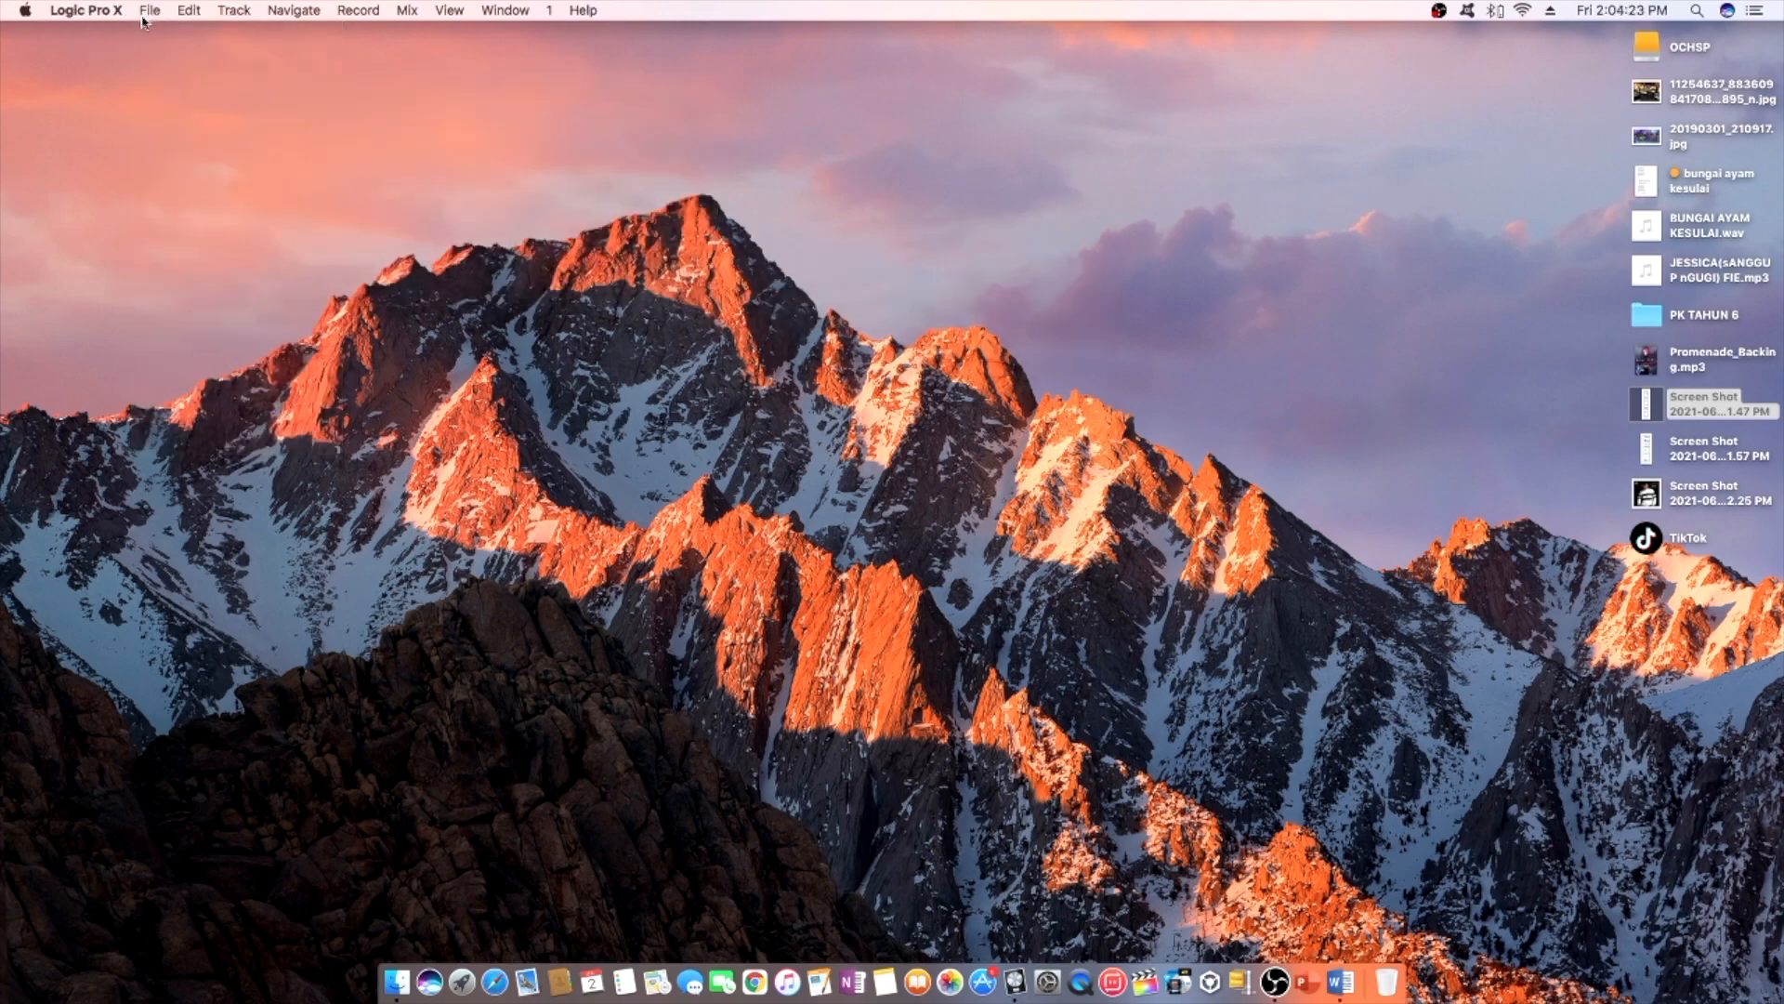
left_click(146, 13)
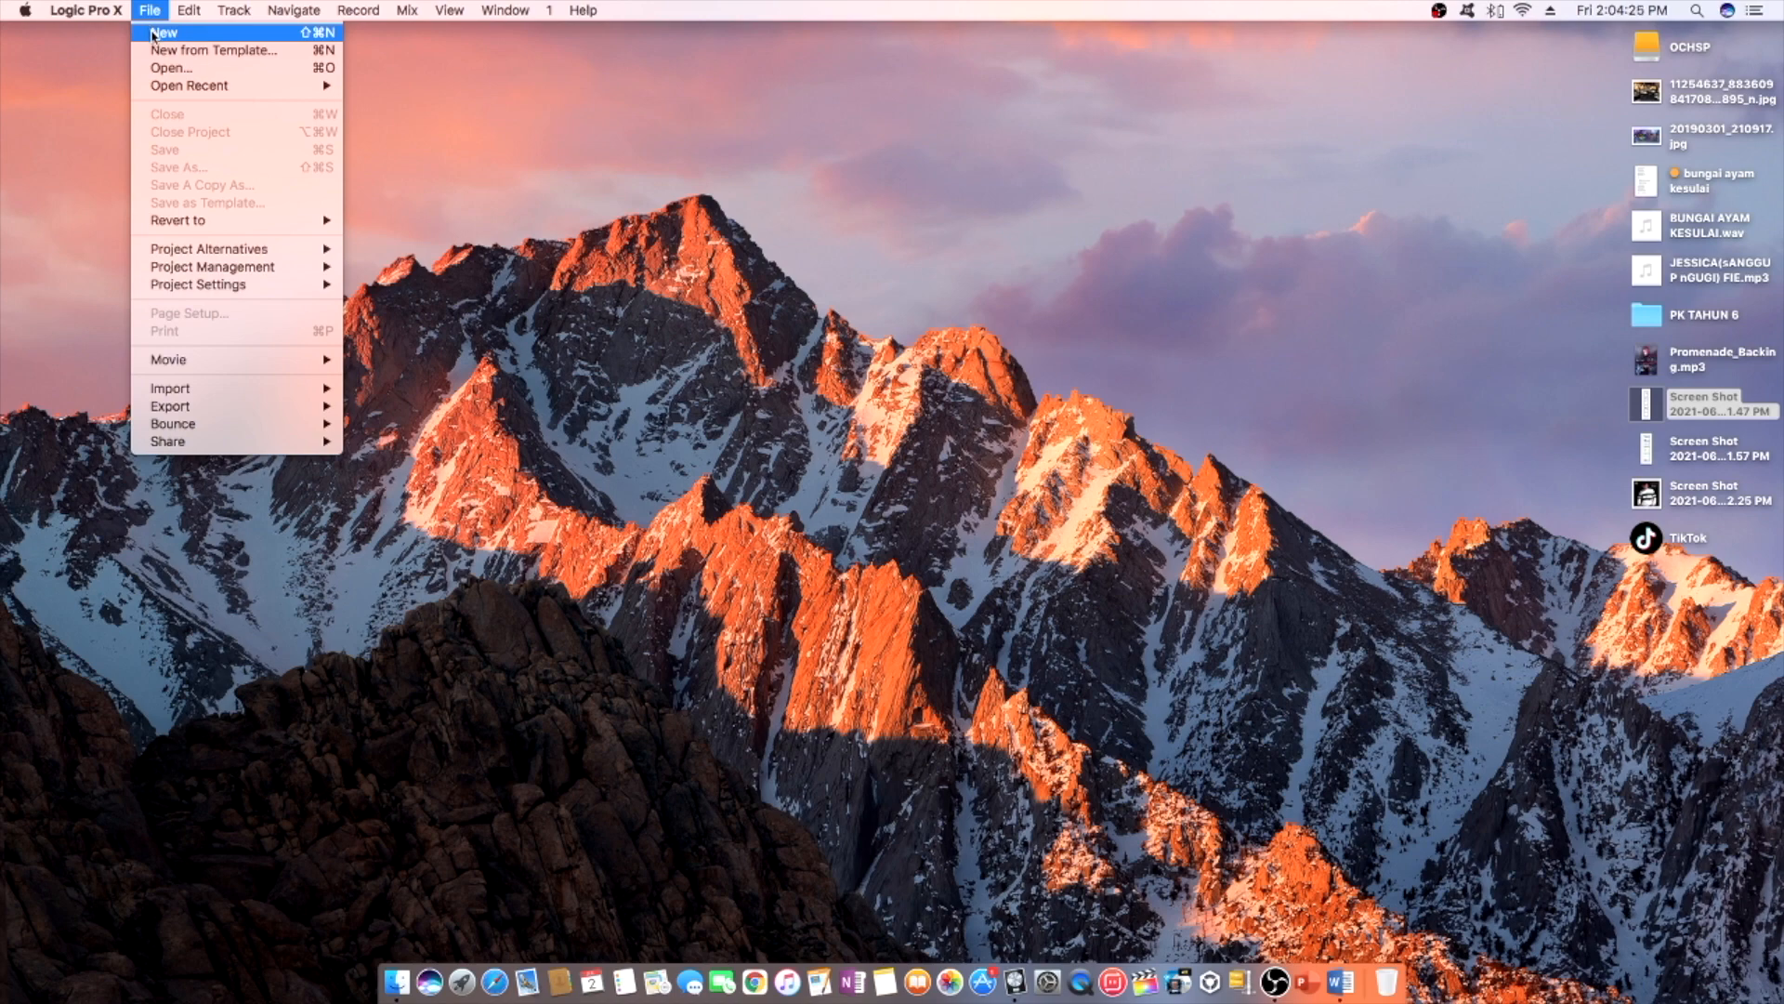
left_click(154, 33)
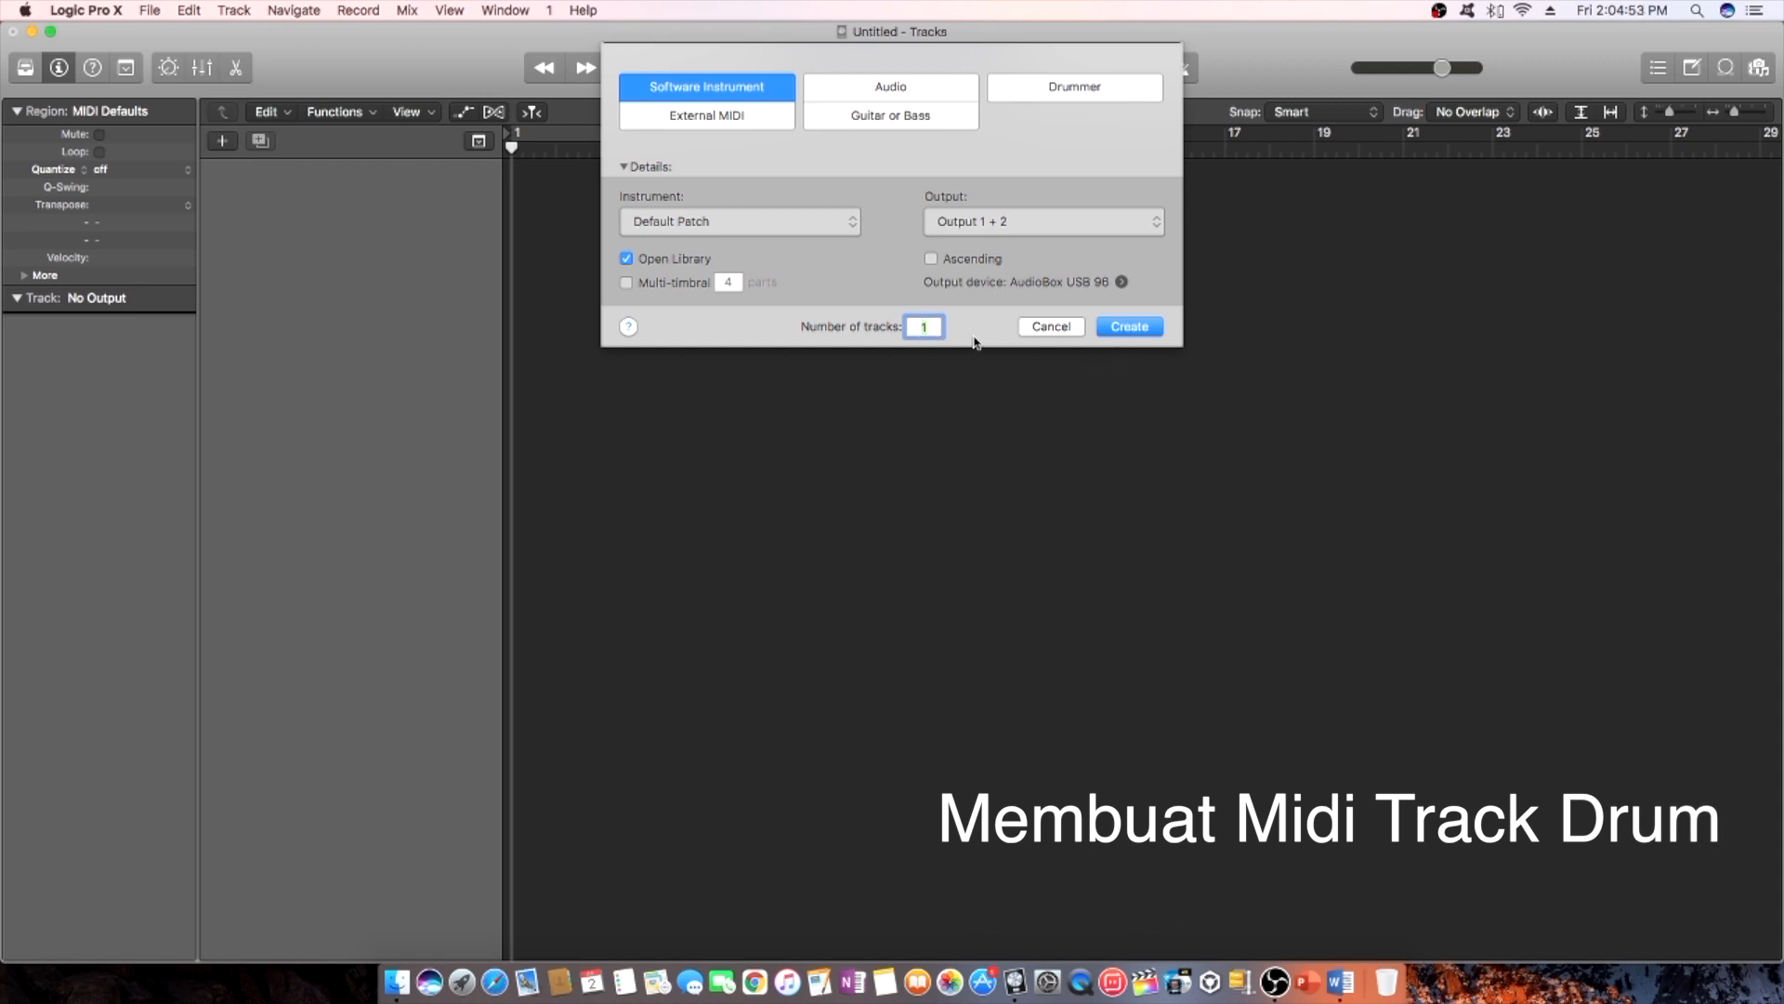
type("2")
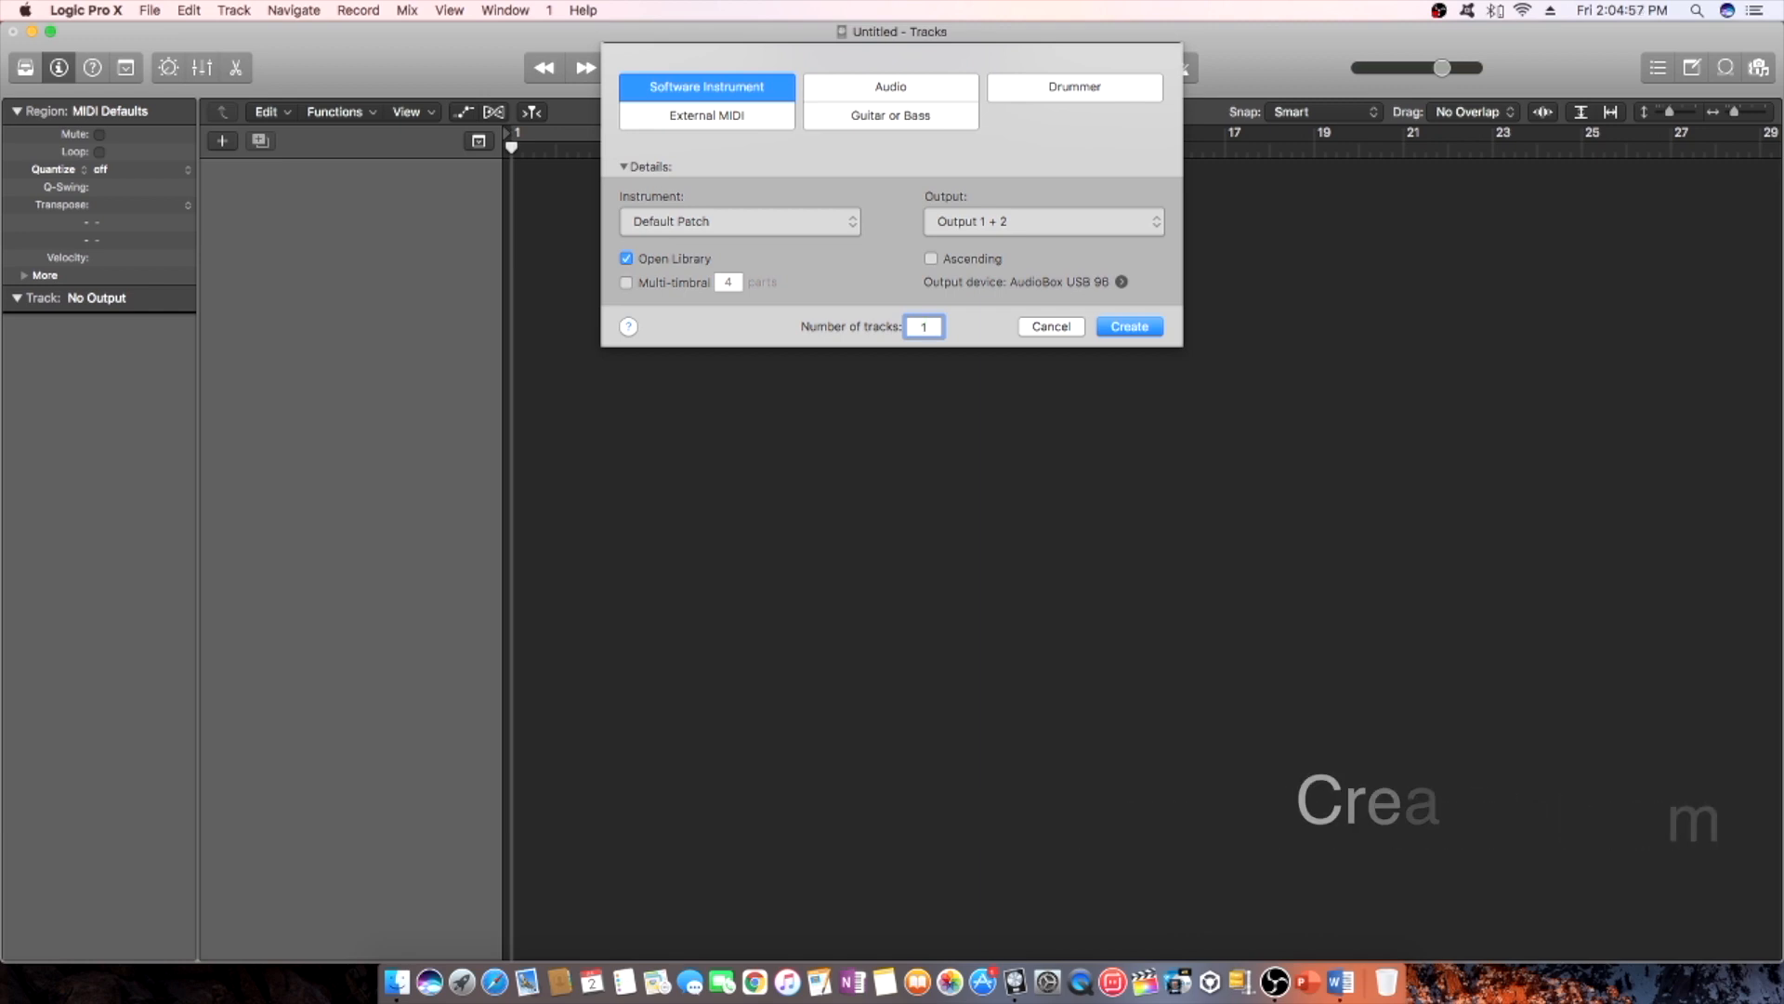
left_click(1122, 332)
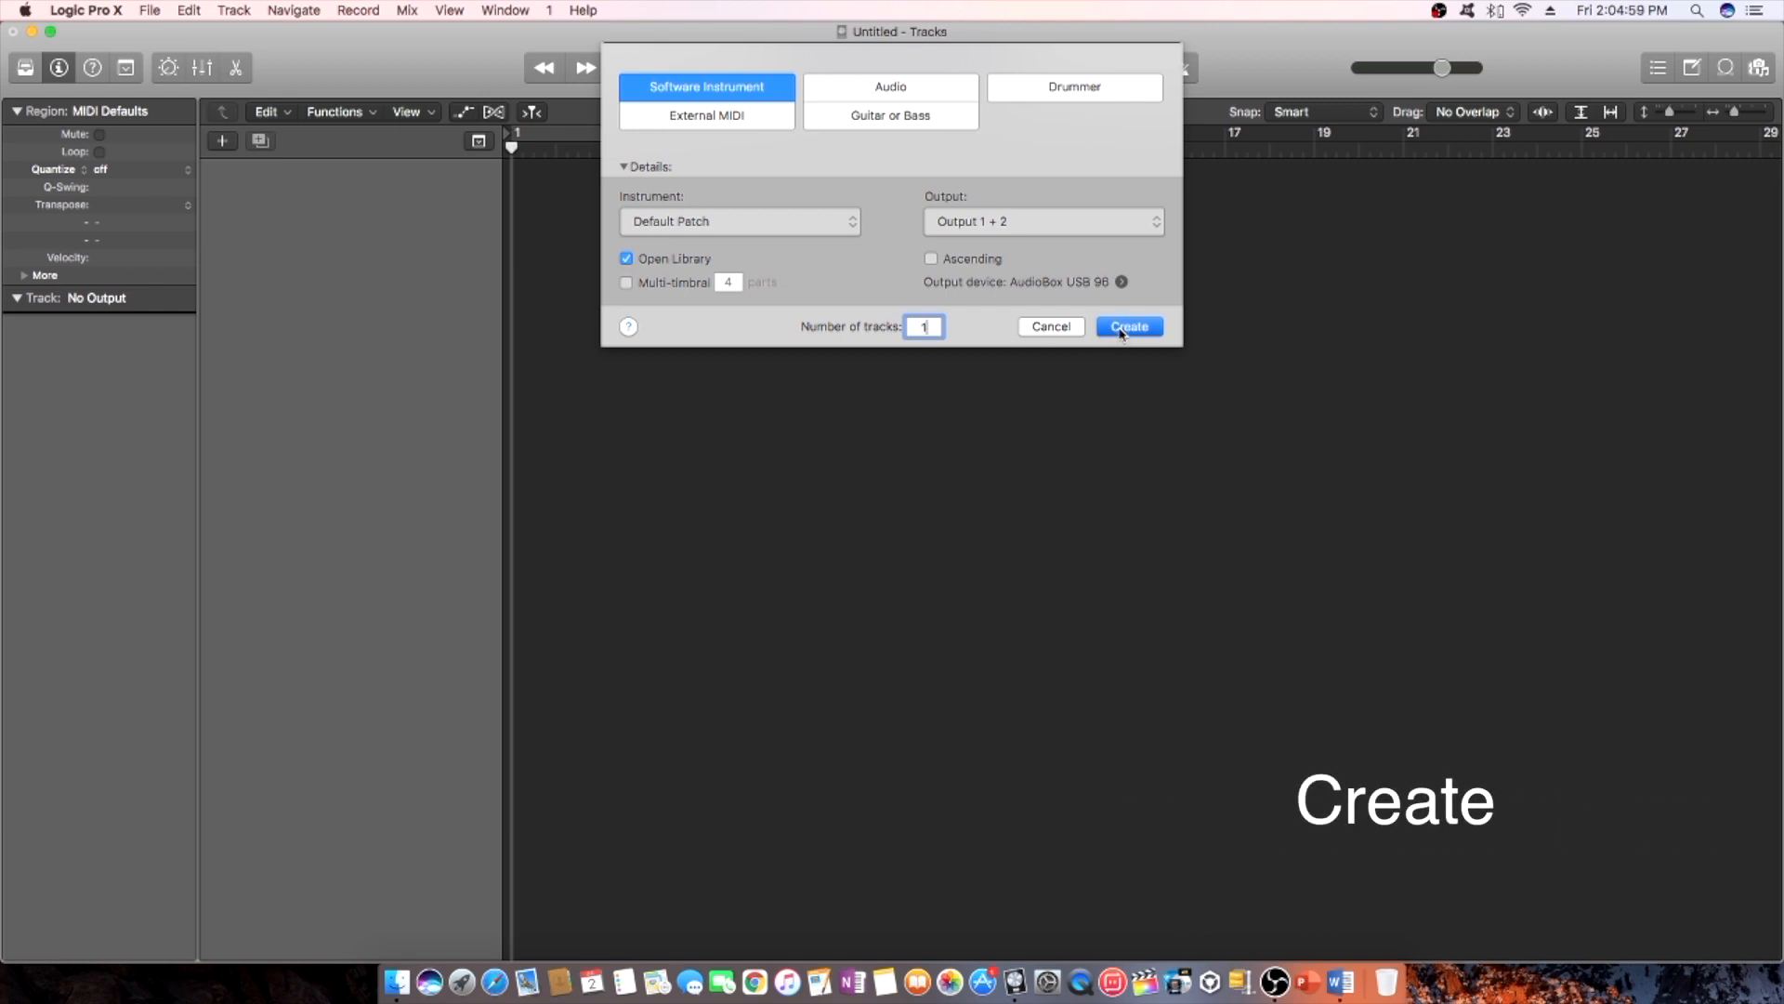
Load the Smash patch from the Drum Kit sounds onto the software instrument track.
left_click_drag(581, 204, 579, 309)
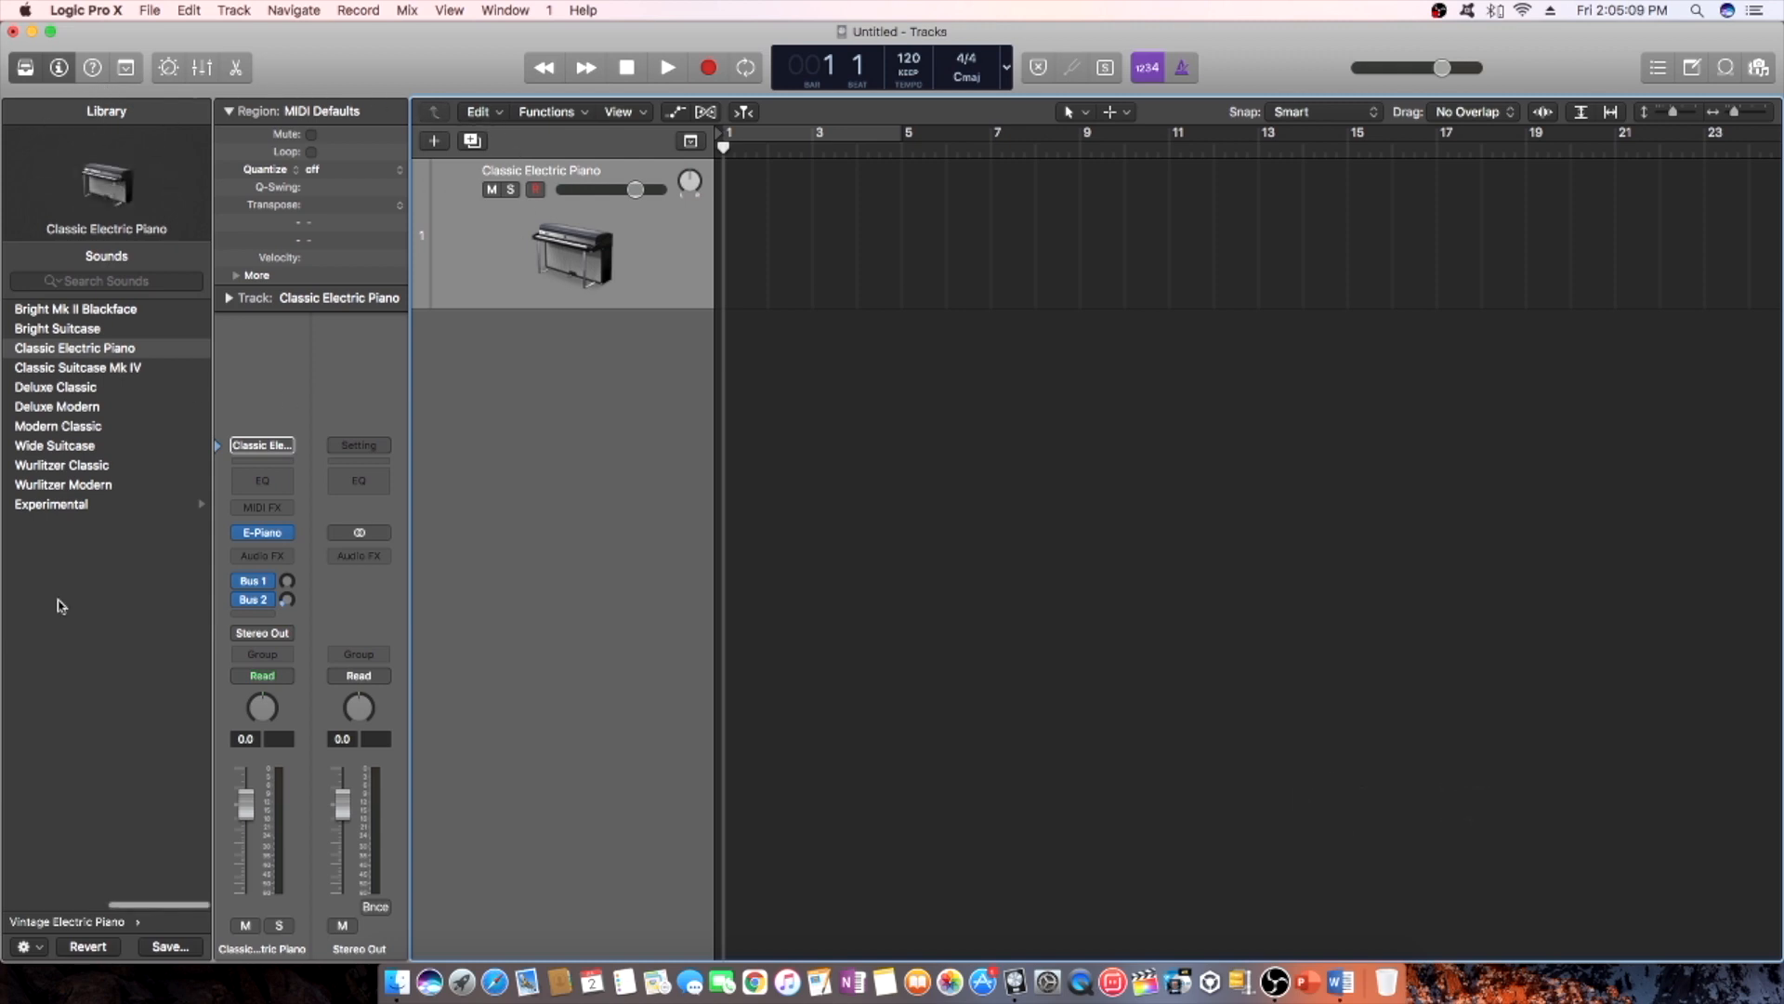
left_click(65, 923)
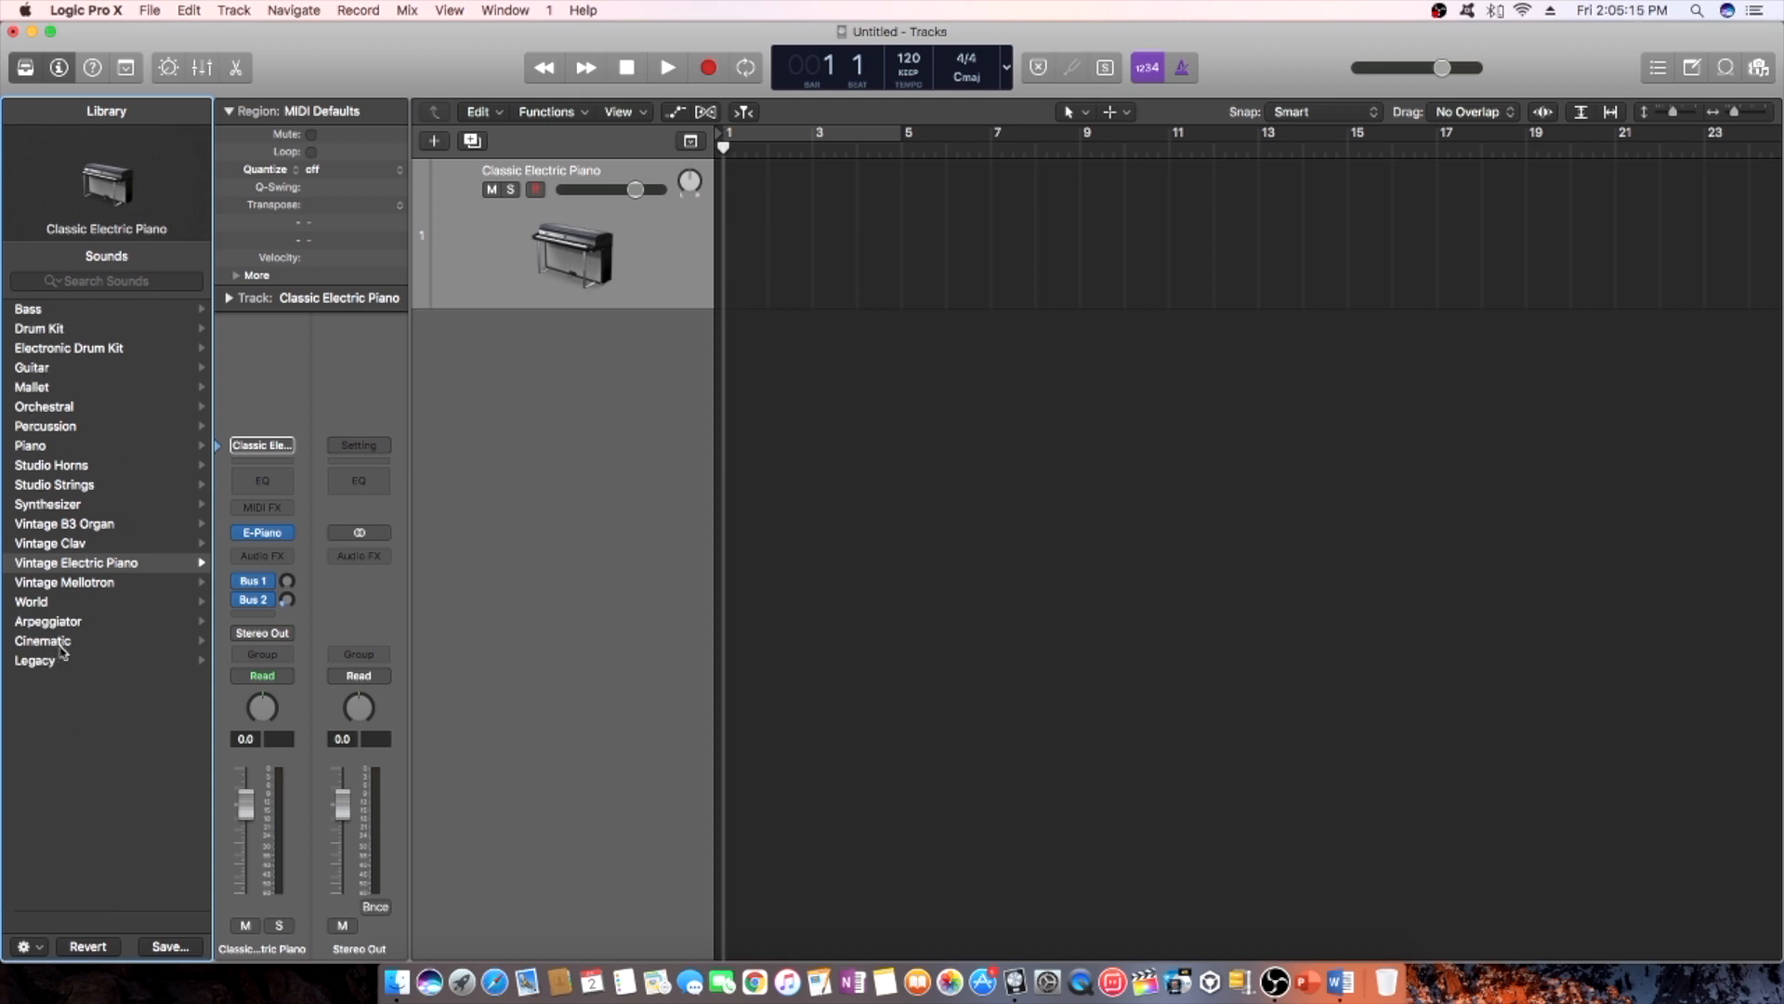
left_click(47, 331)
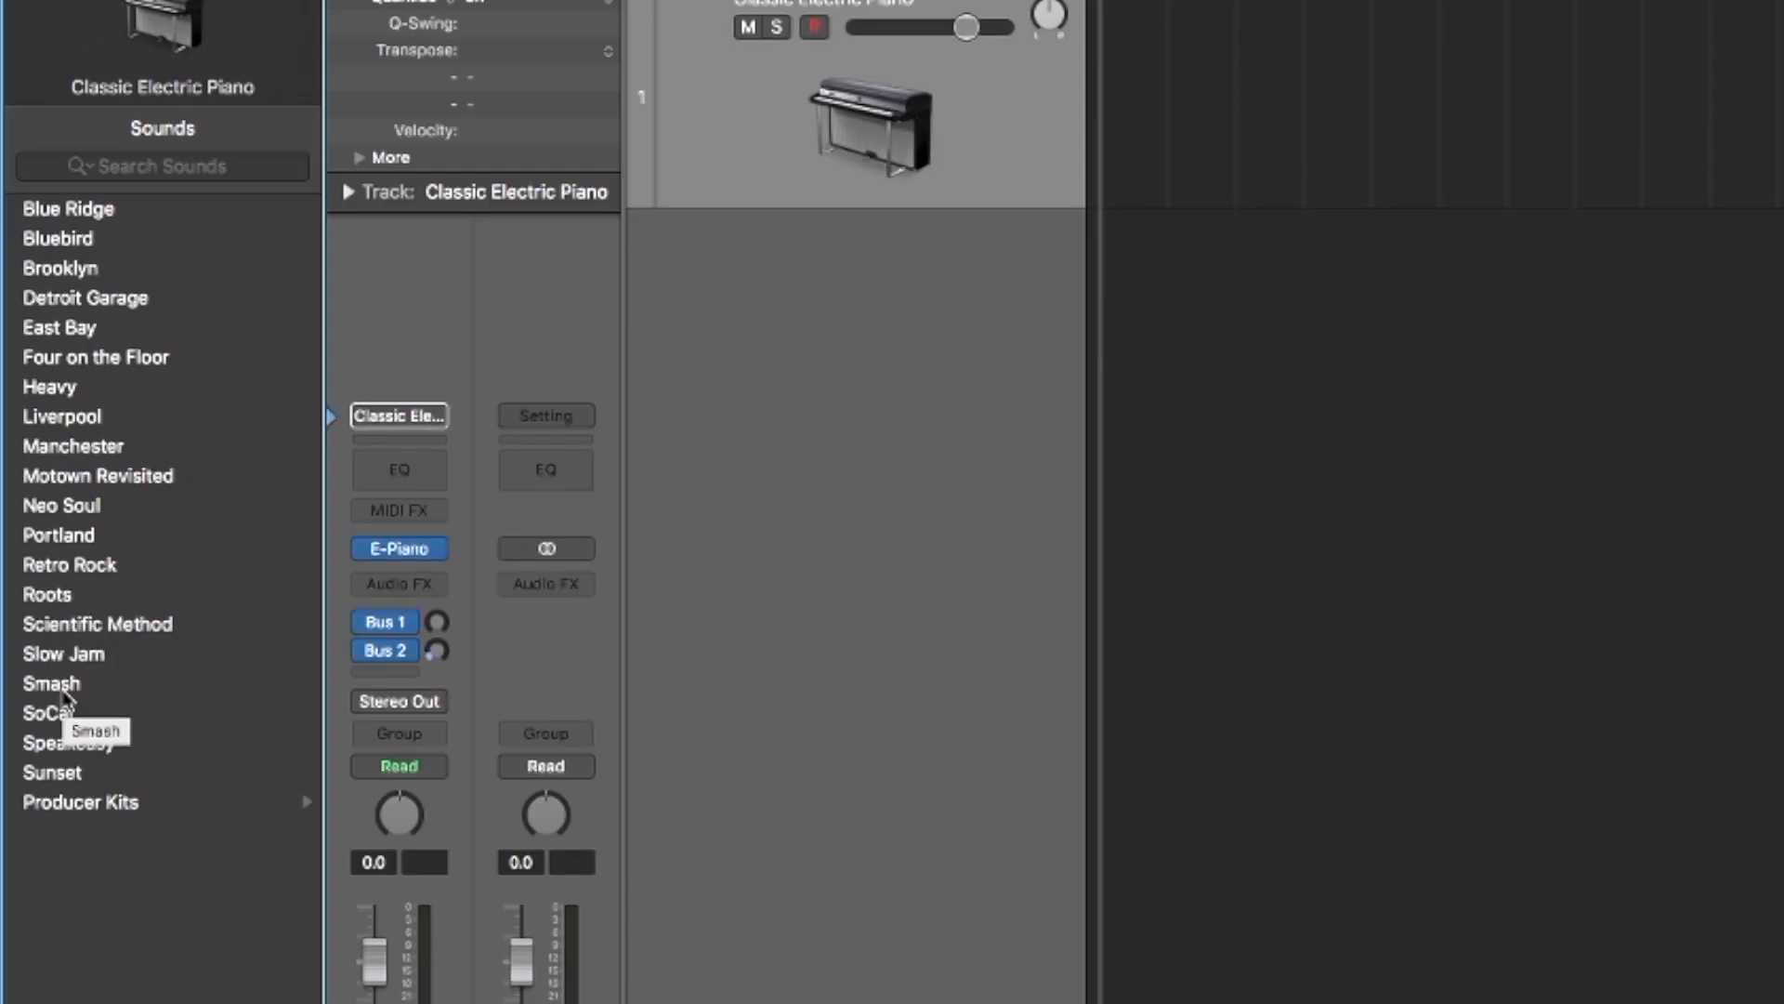
left_click(125, 626)
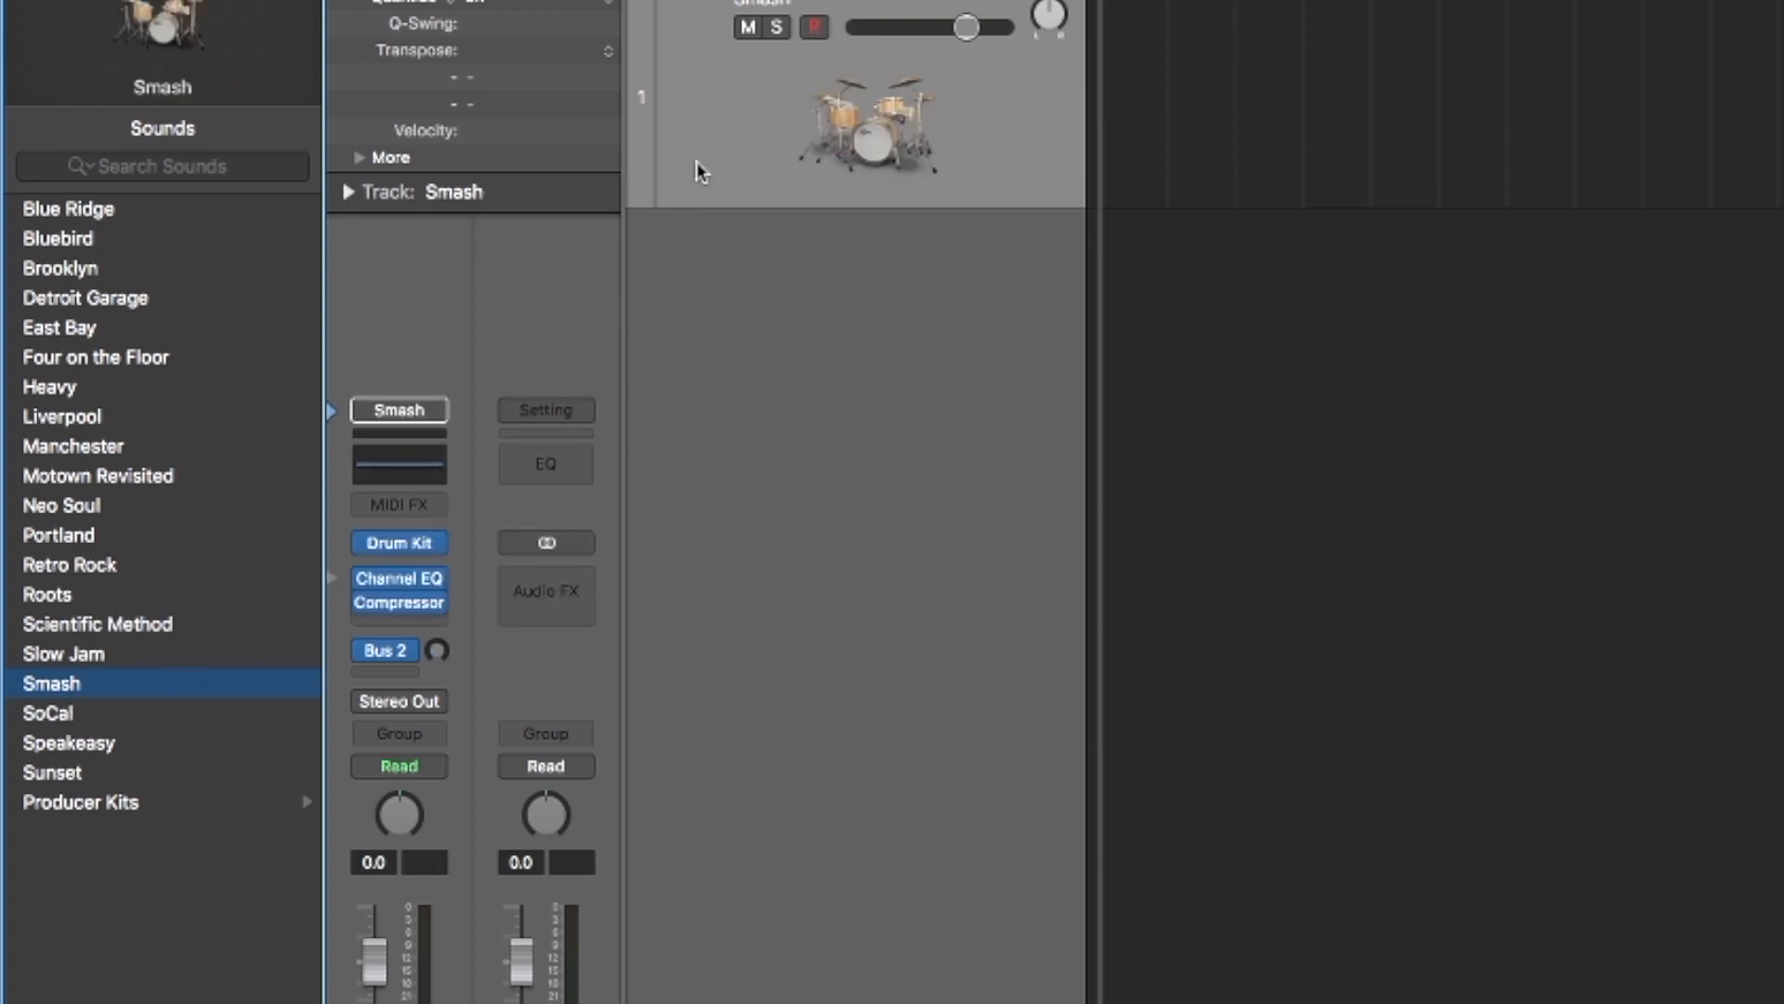
Enlarge the height of the Smash drum track and turn on the metronome click.
left_click_drag(925, 208, 916, 669)
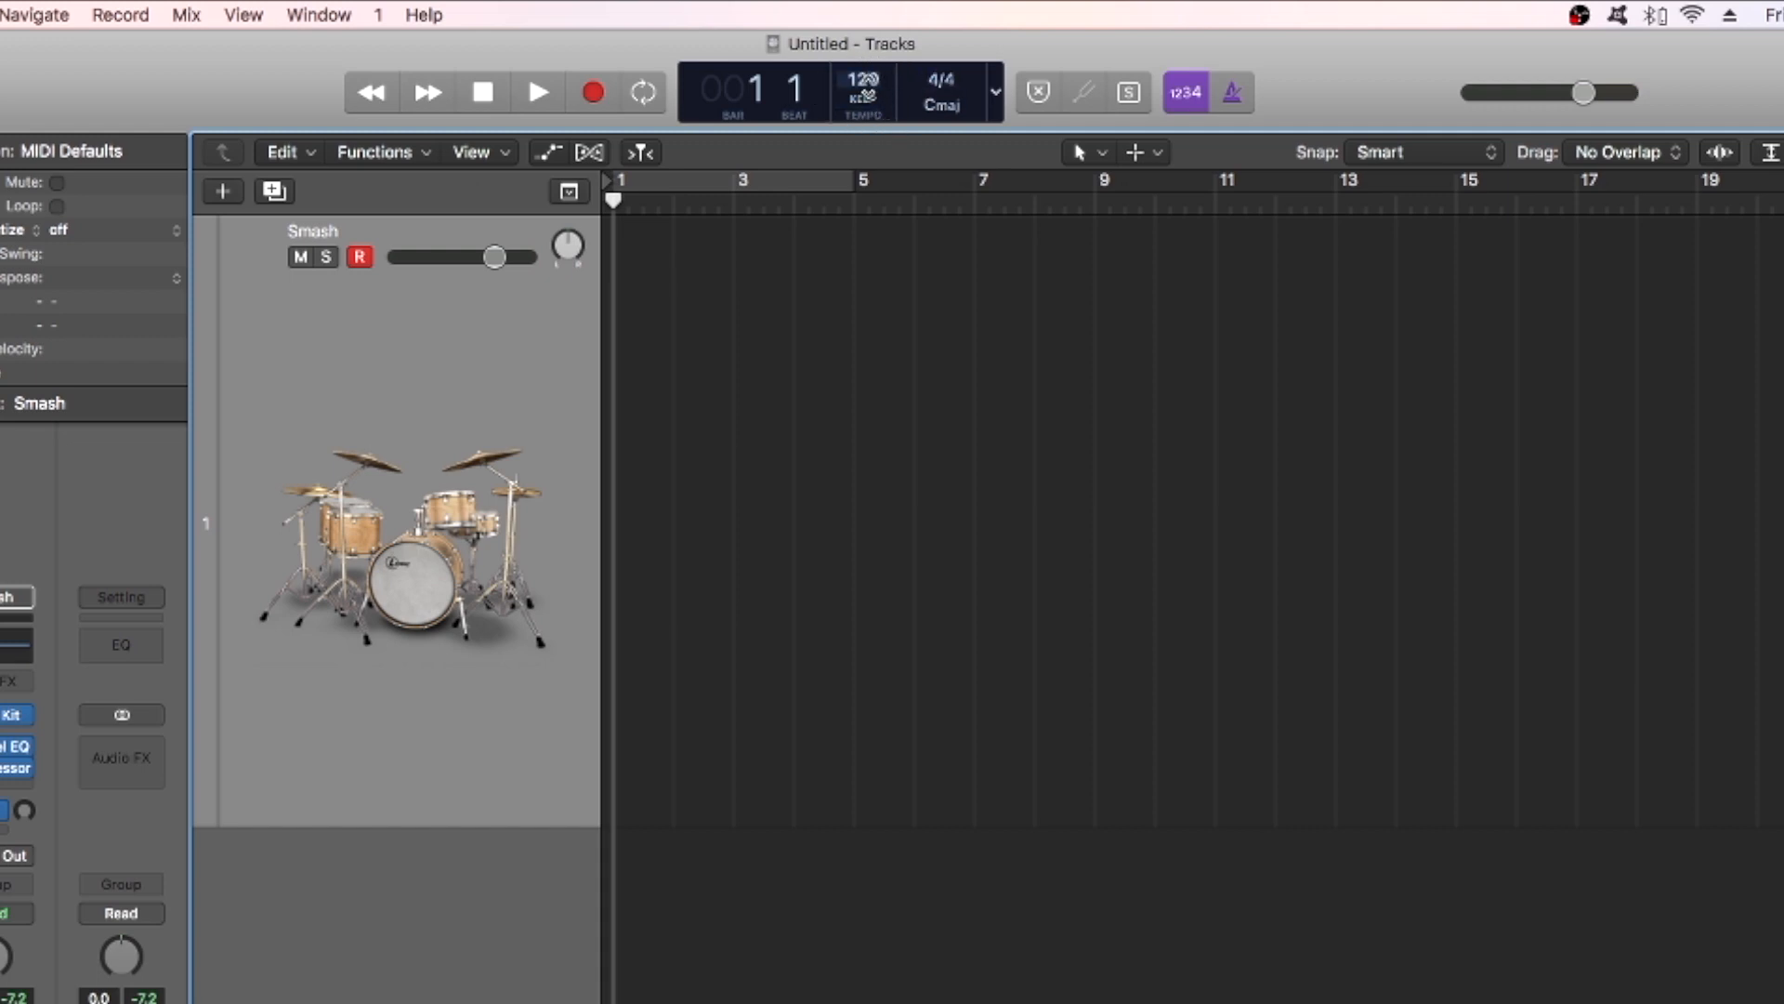
left_click(1219, 100)
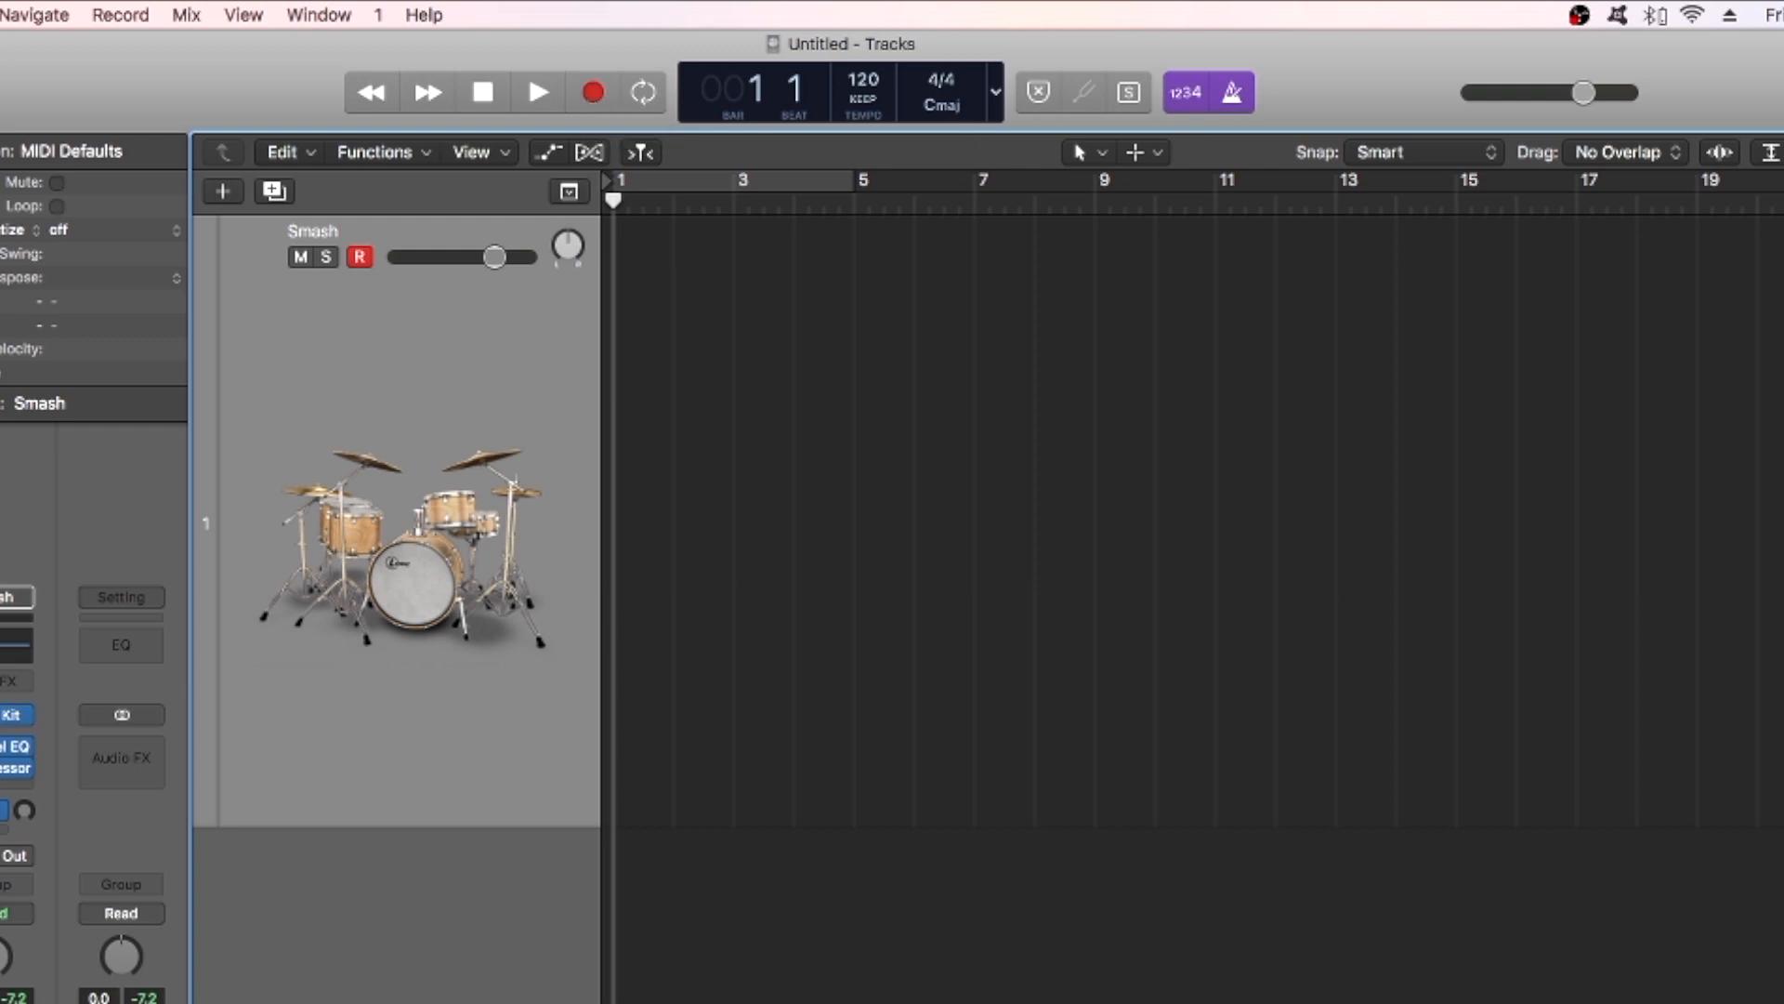
left_click_drag(1734, 111, 1738, 112)
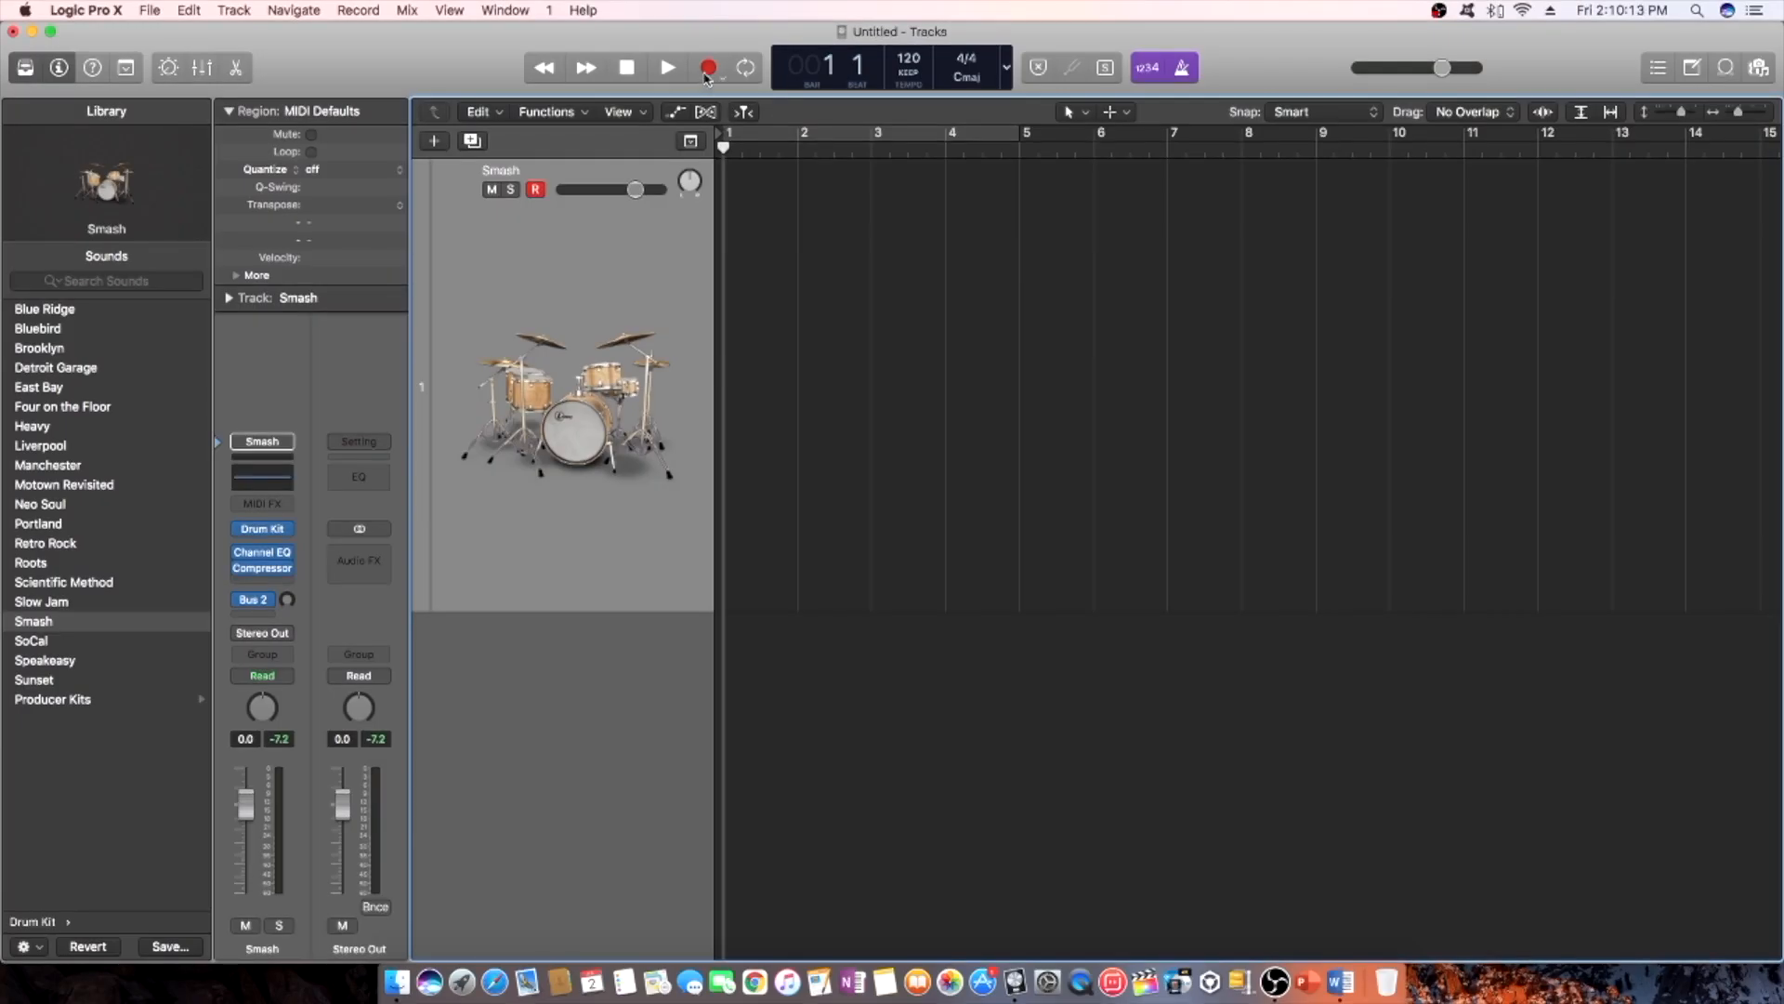
Try recording a drum take on the Smash track from bar 1, and delete the recorded region.
left_click(706, 76)
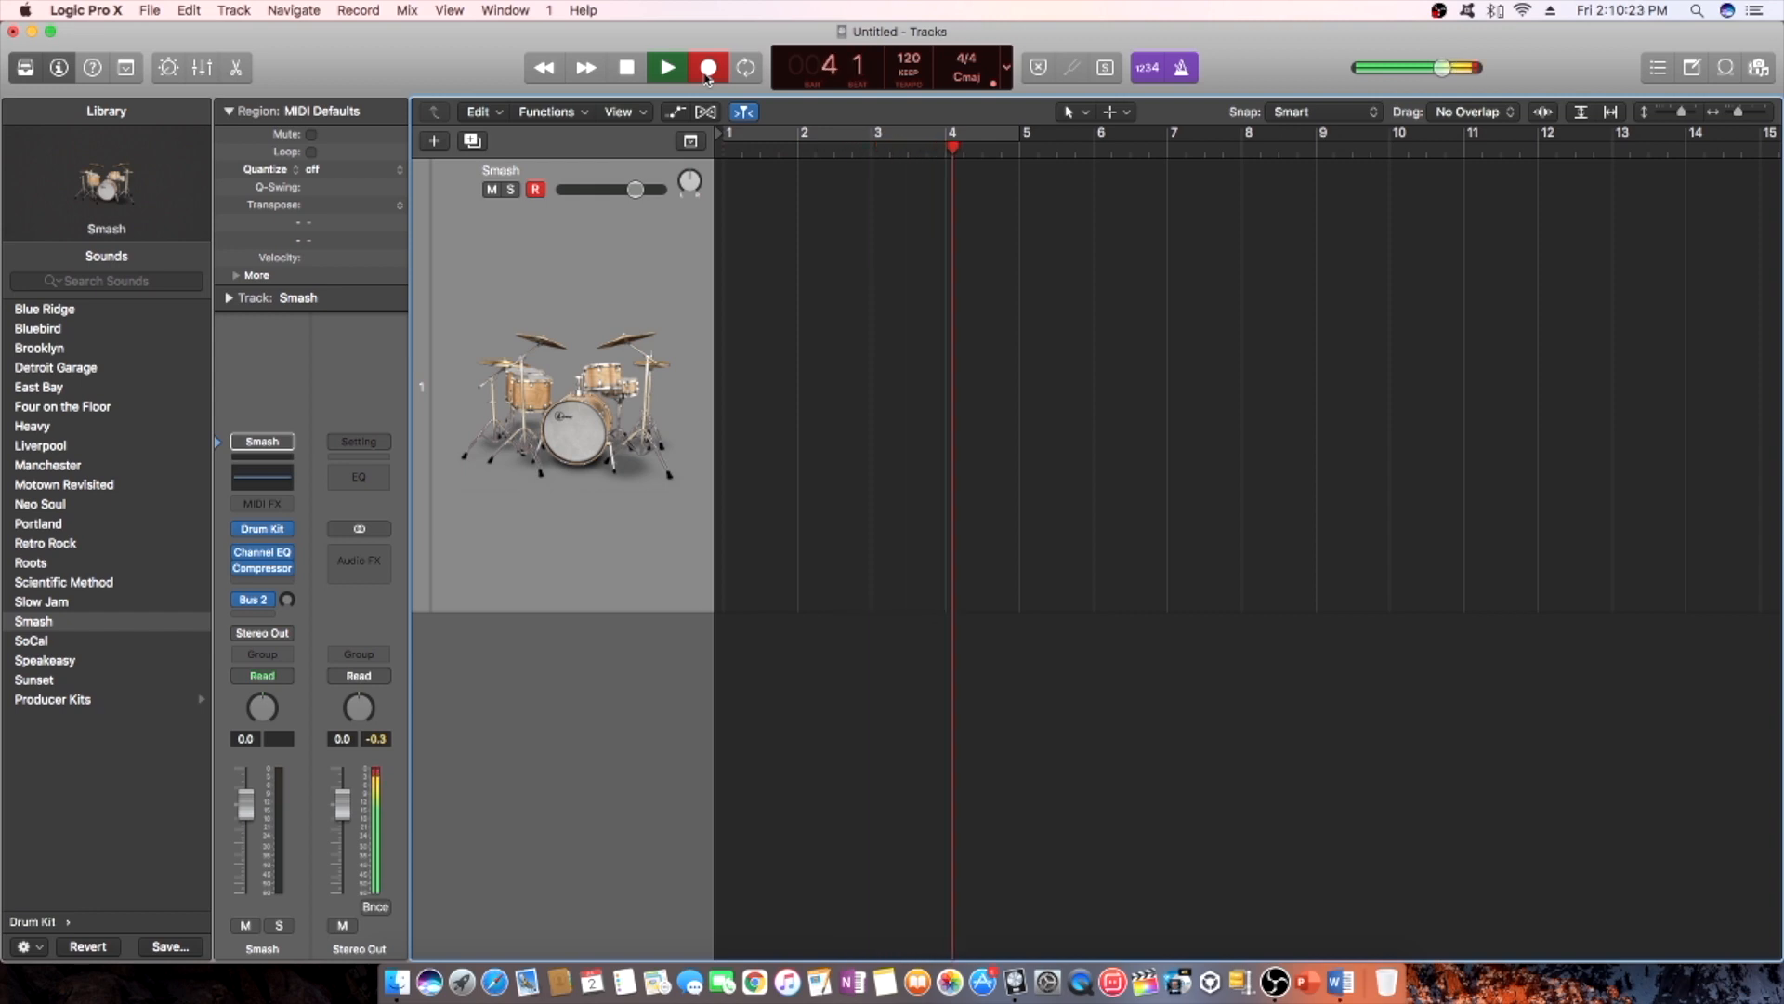
left_click(626, 67)
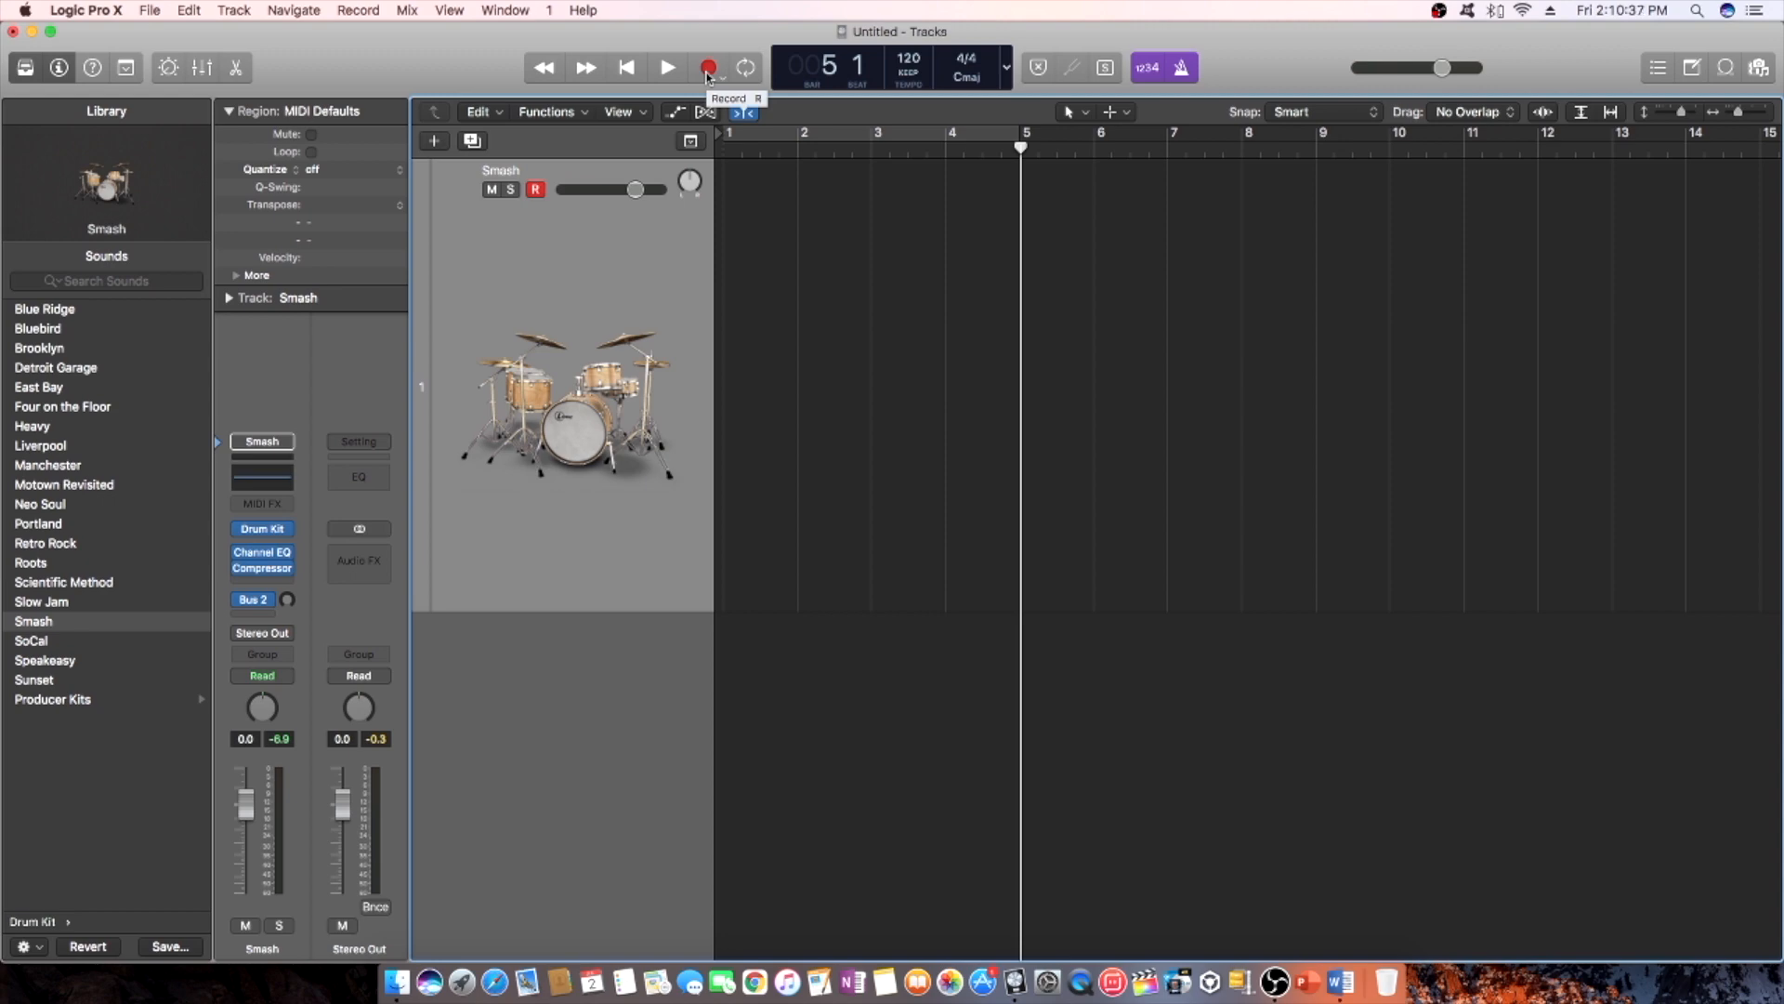
left_click(708, 67)
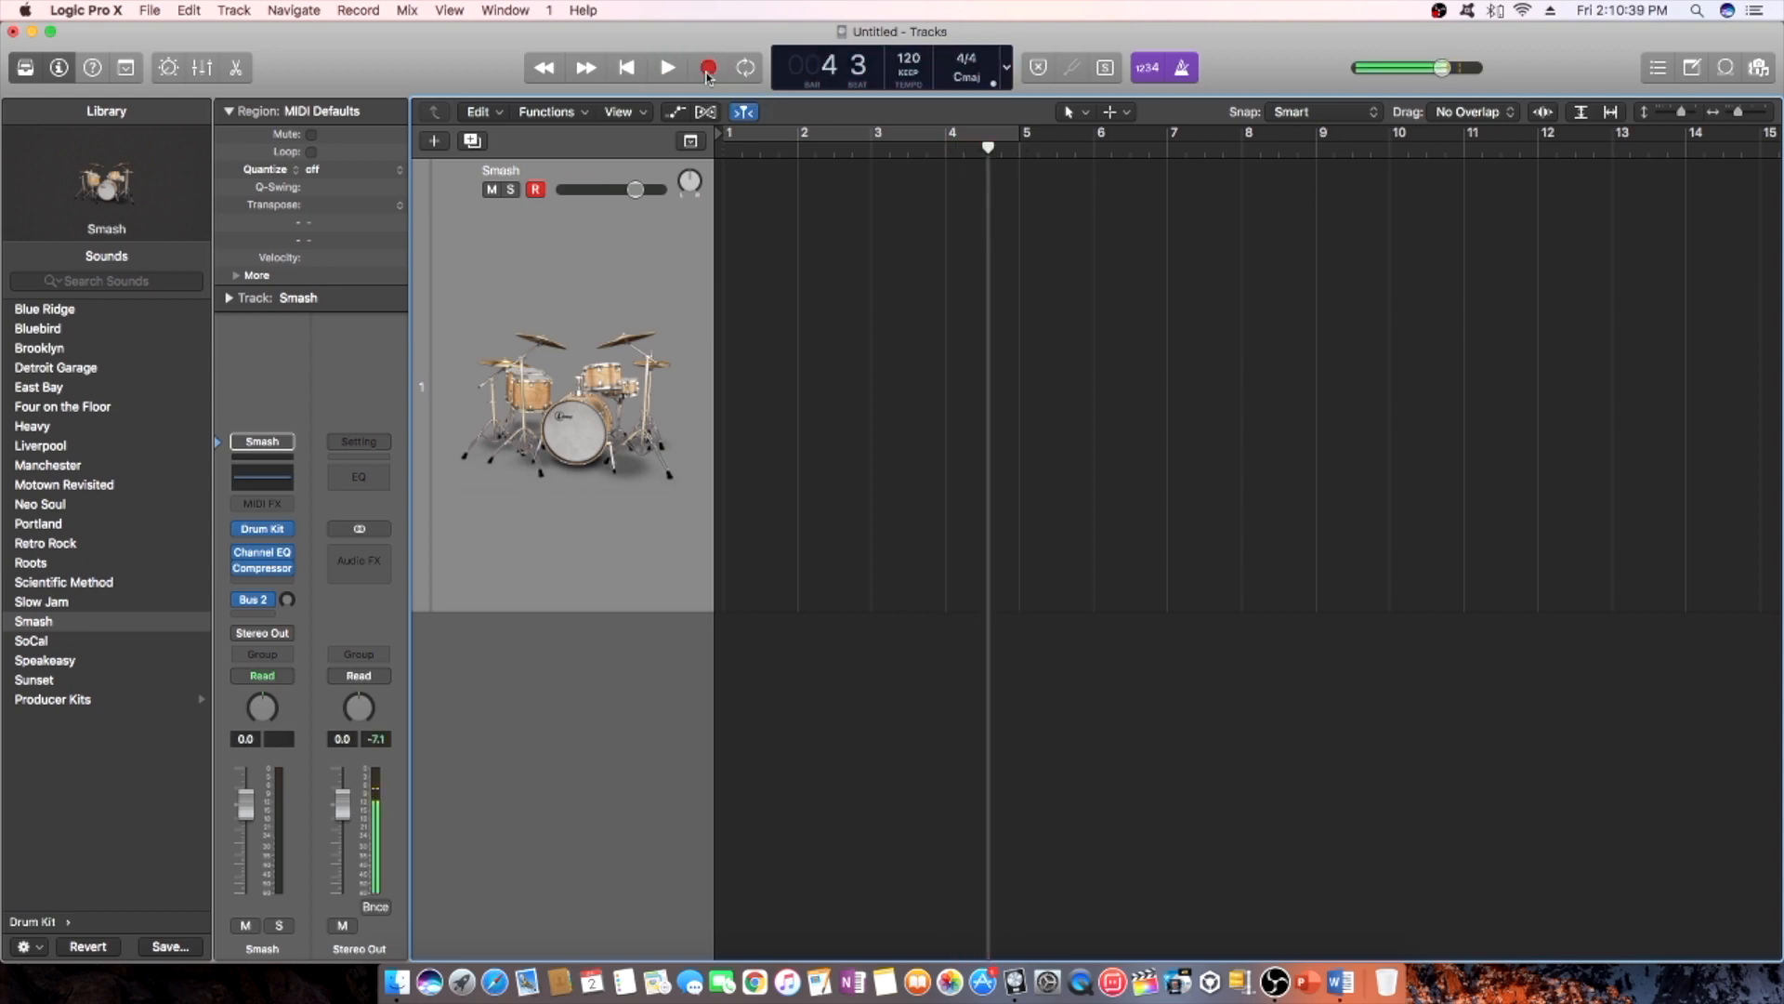
left_click(709, 70)
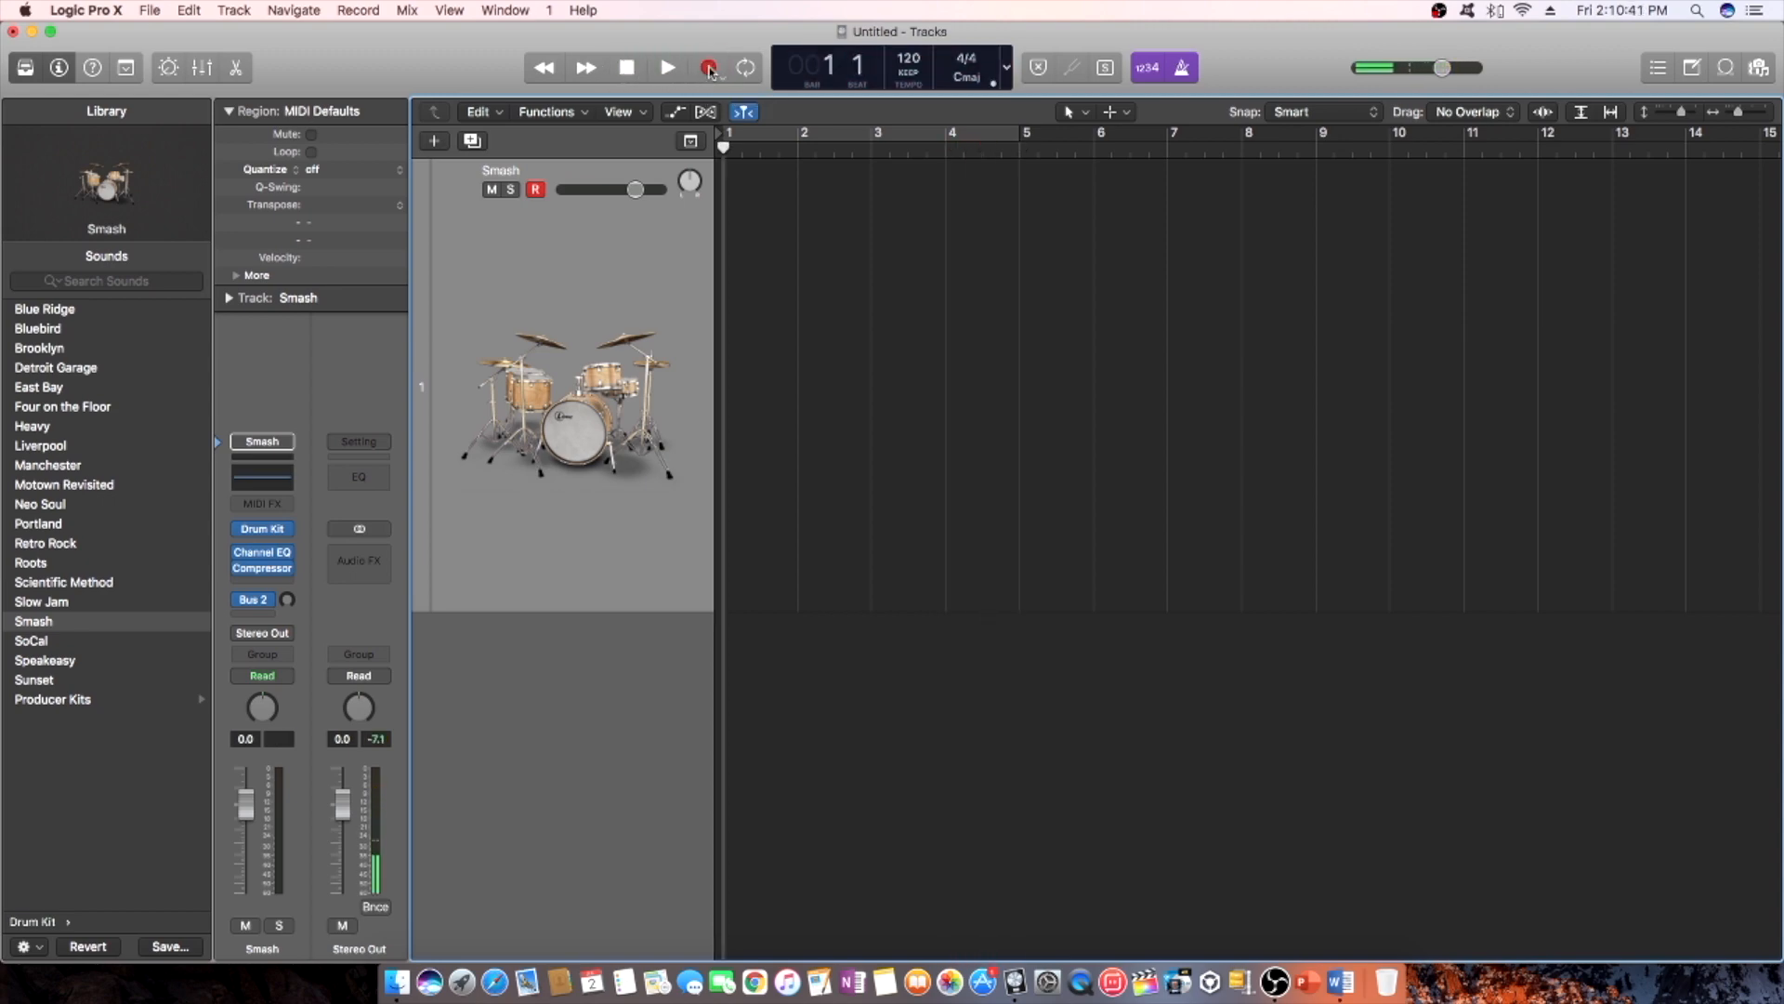
left_click(709, 70)
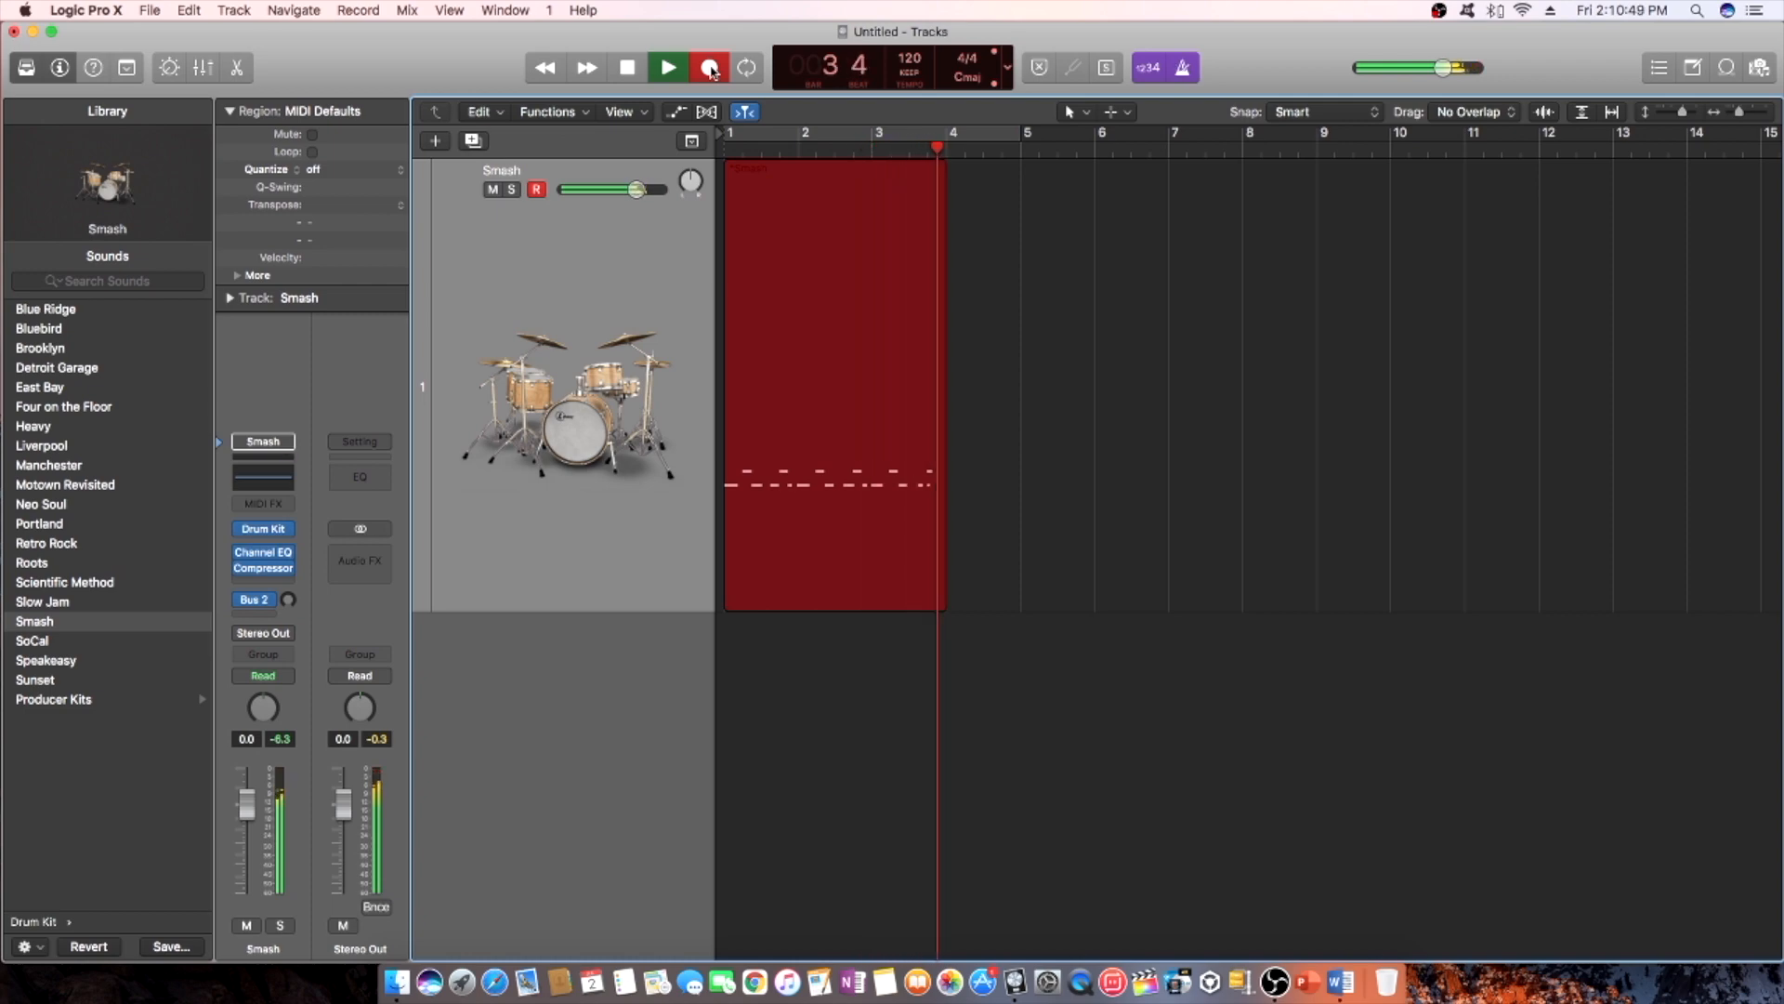
key("space")
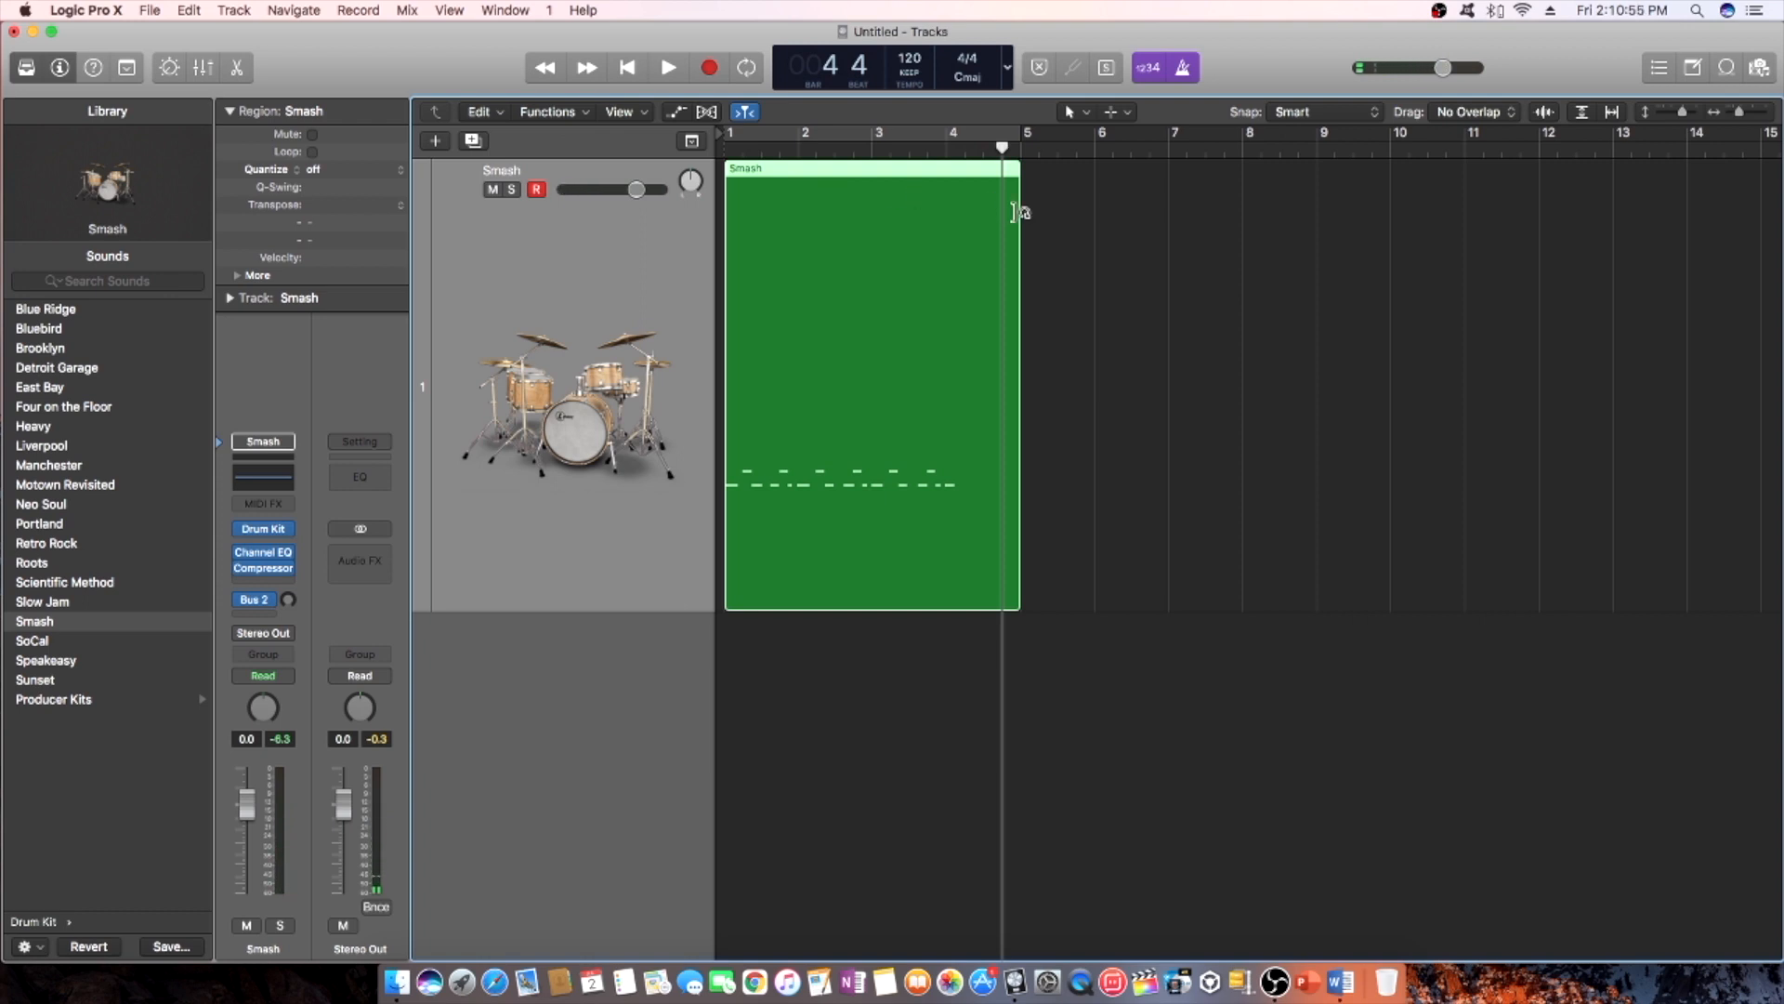
key("Delete")
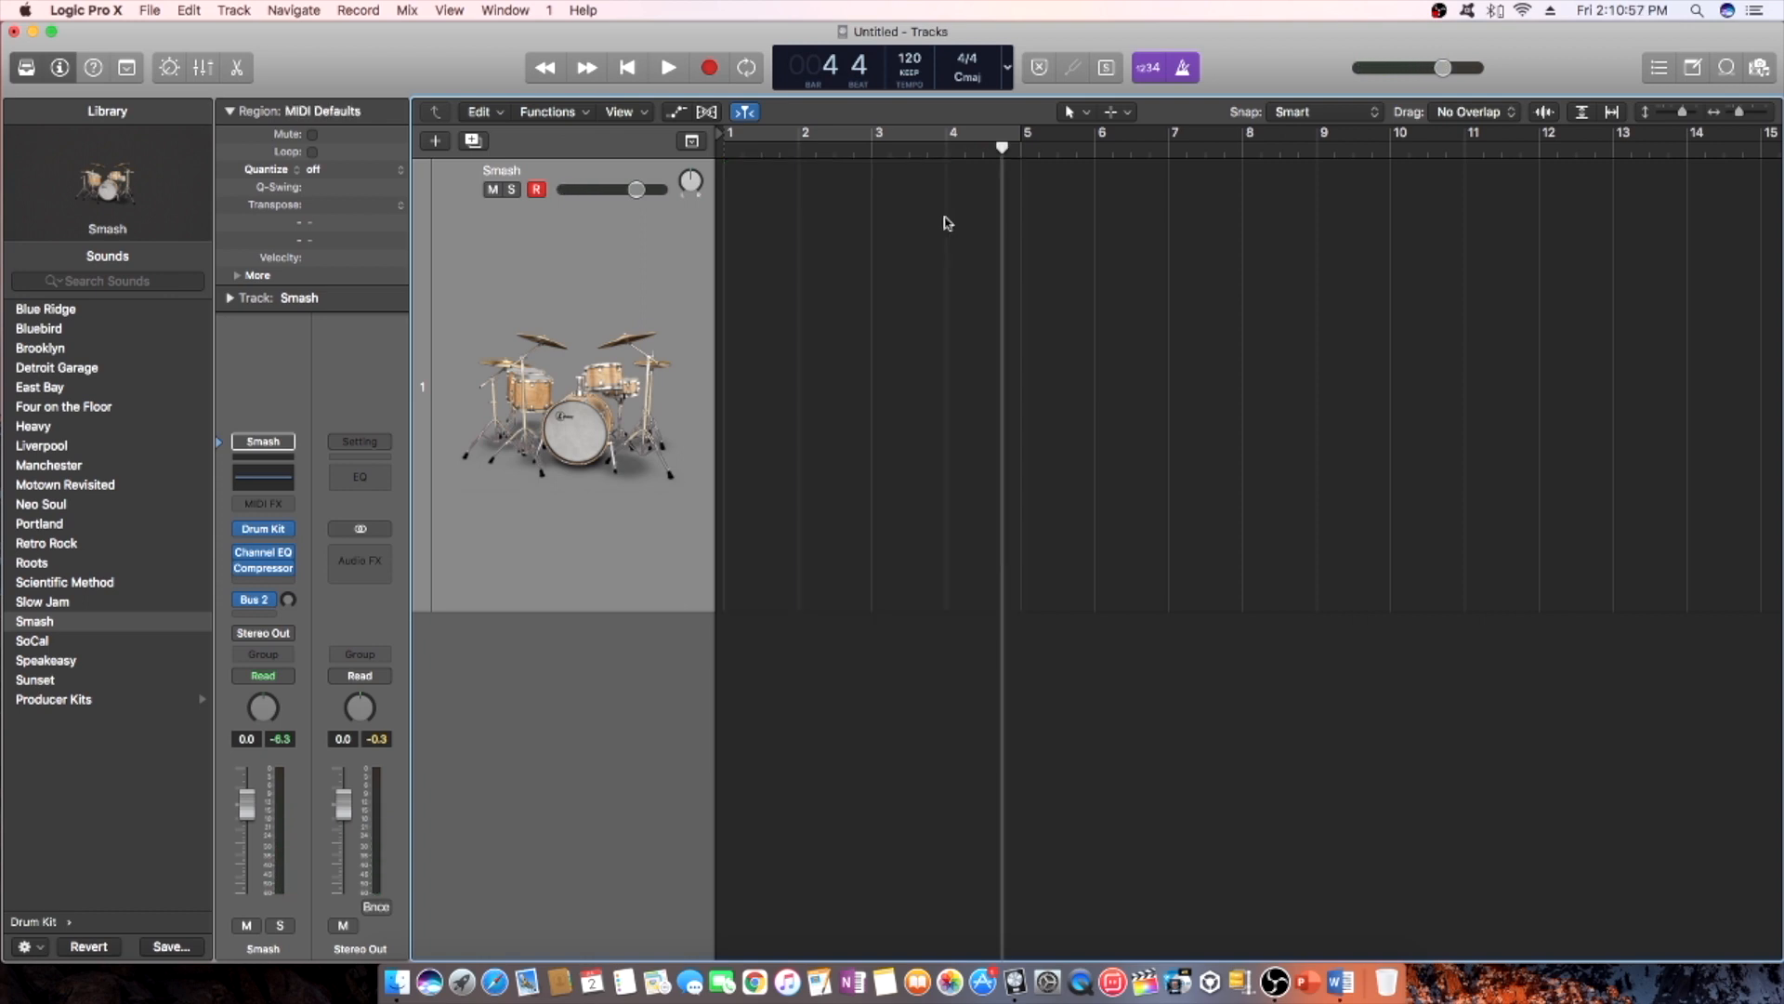
Record a kick and snare rimshot pattern on the Smash track from bar 1, and trim the region's end back to bar 5.
left_click(728, 151)
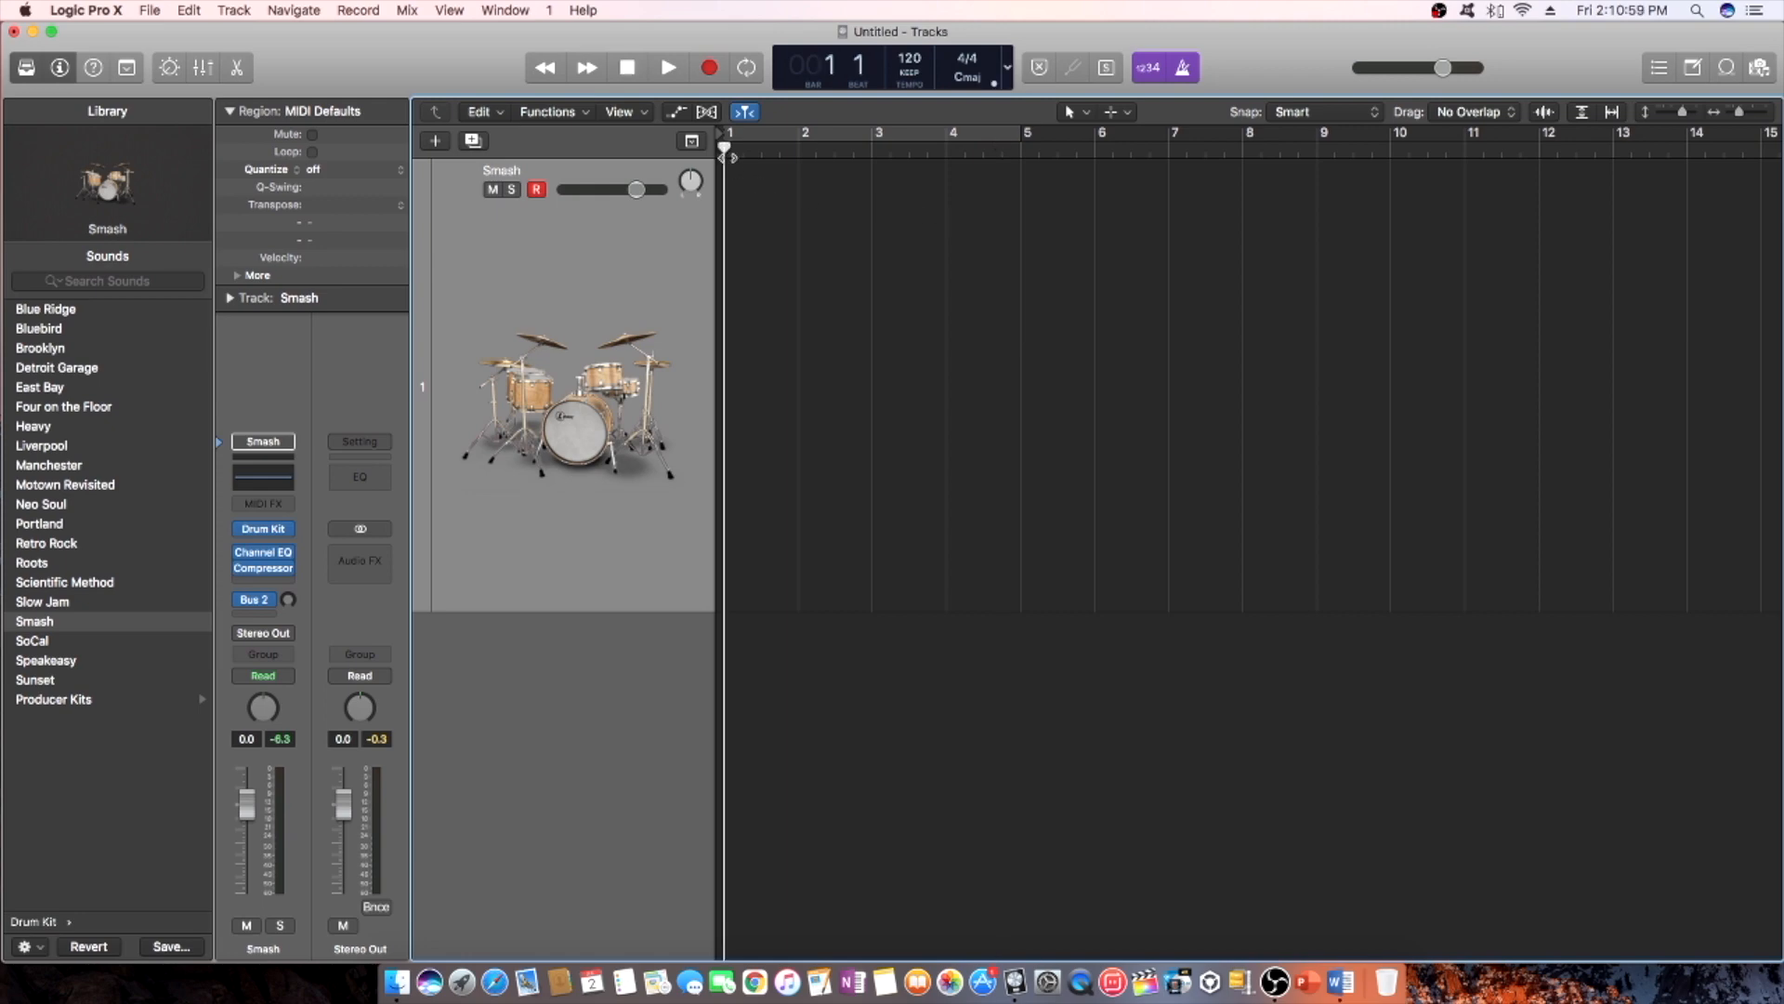
left_click(717, 73)
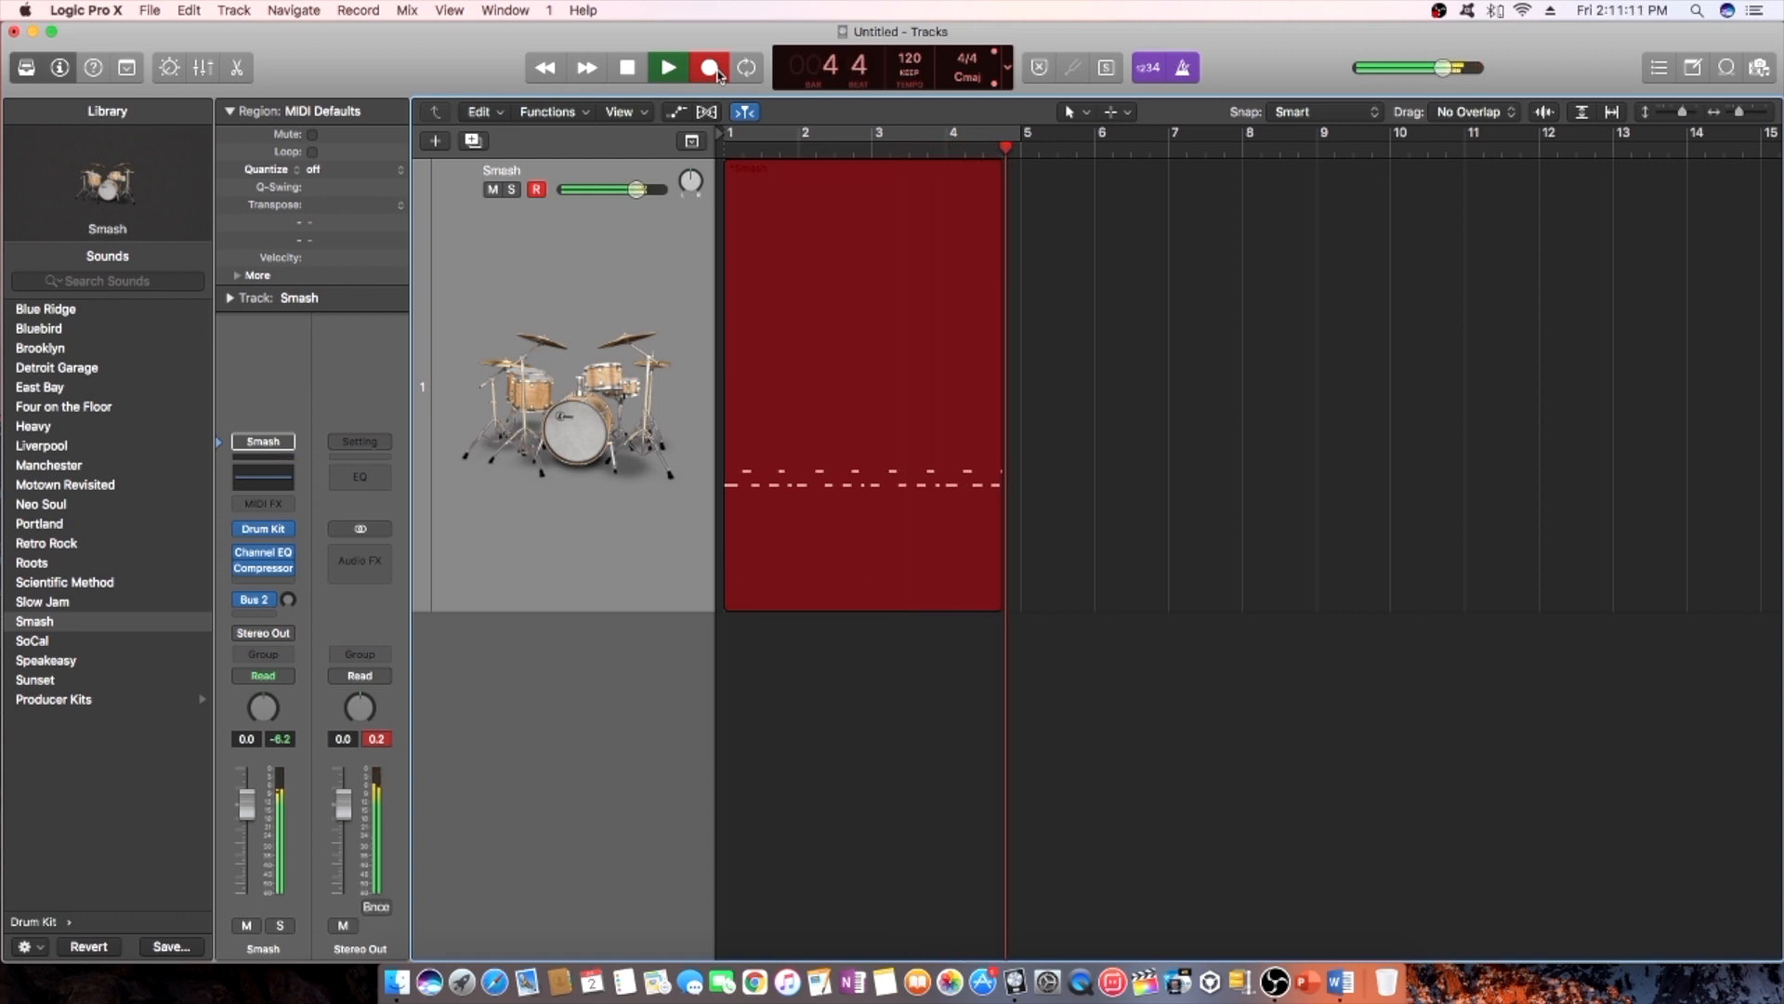
key("space")
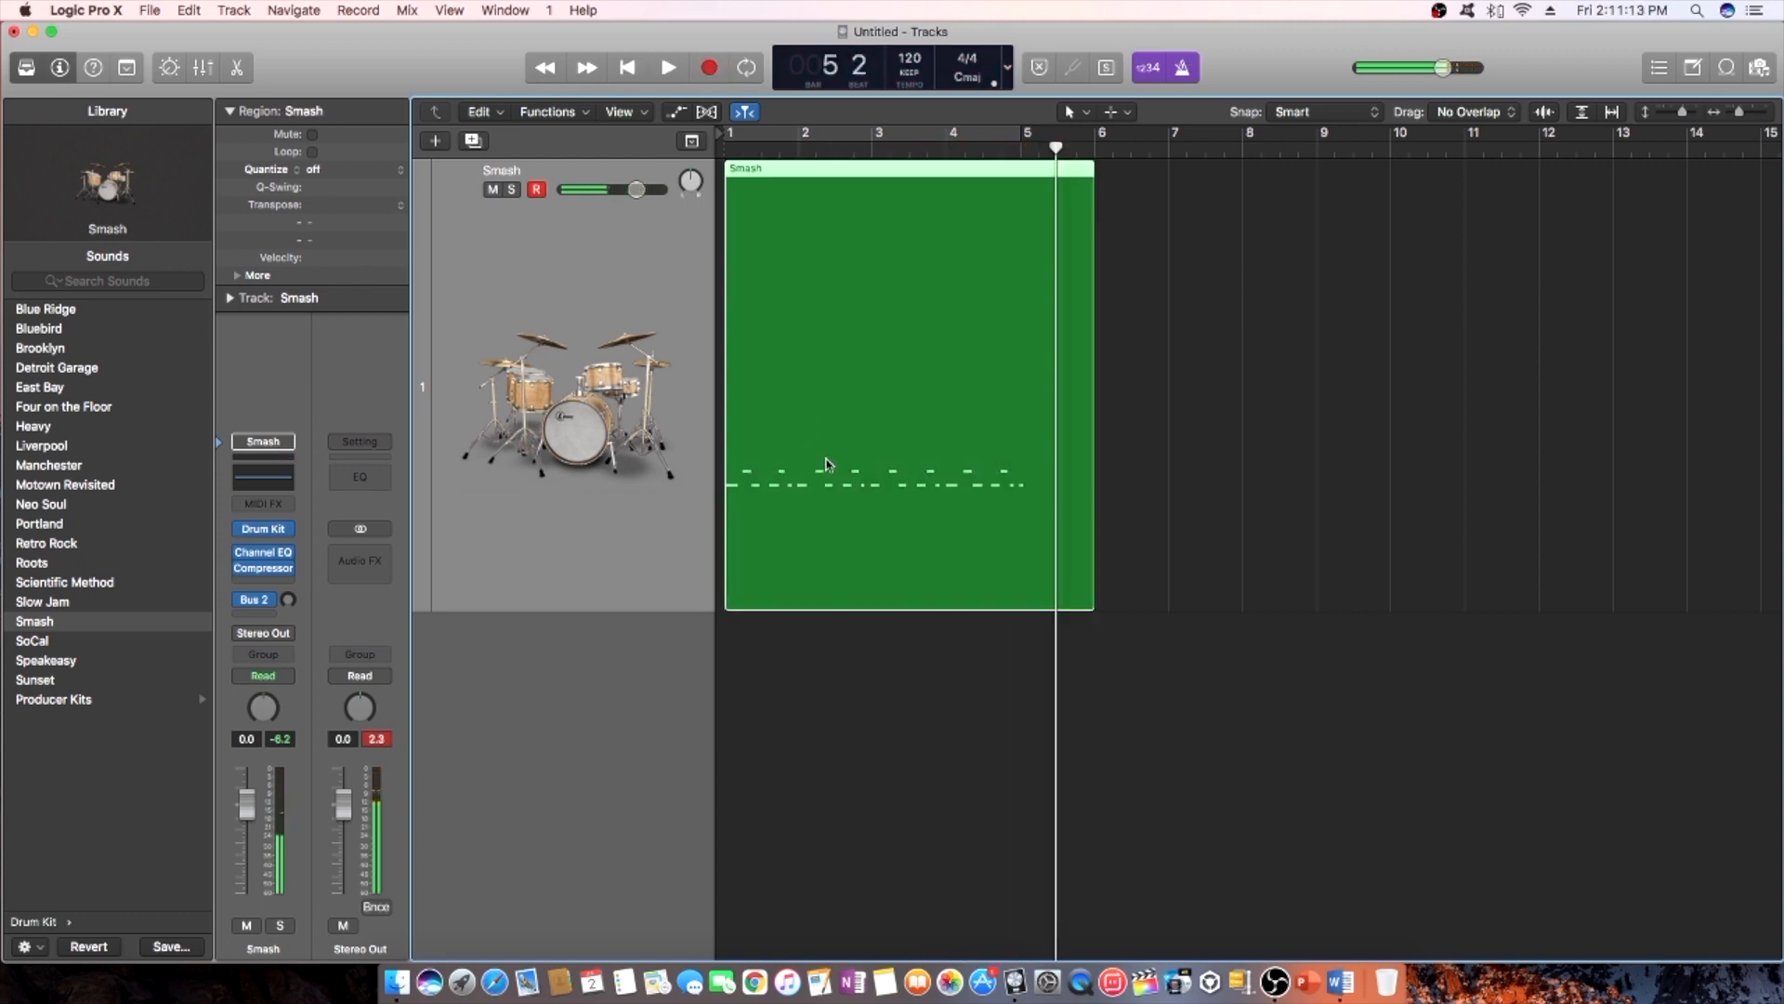
left_click_drag(1075, 490, 1019, 489)
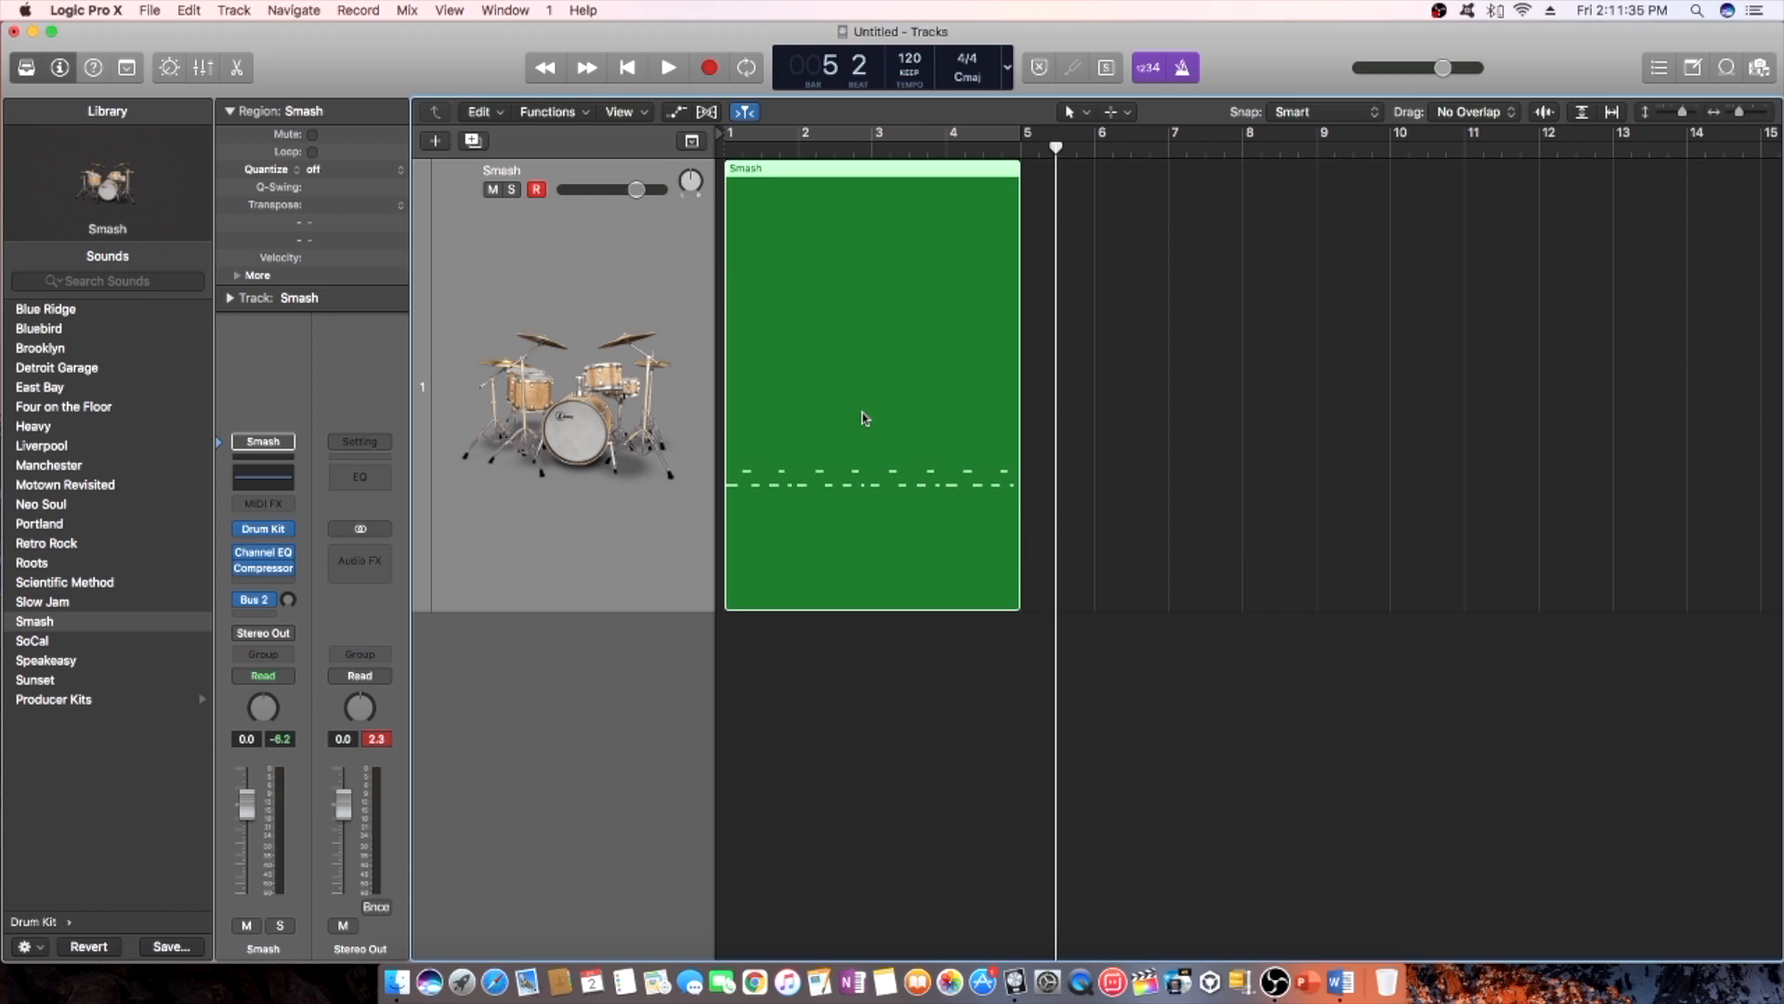
Open the drum region in an enlarged Piano Roll and extend the region's end slightly past bar 5.
double_click(834, 443)
left_click_drag(892, 670, 892, 388)
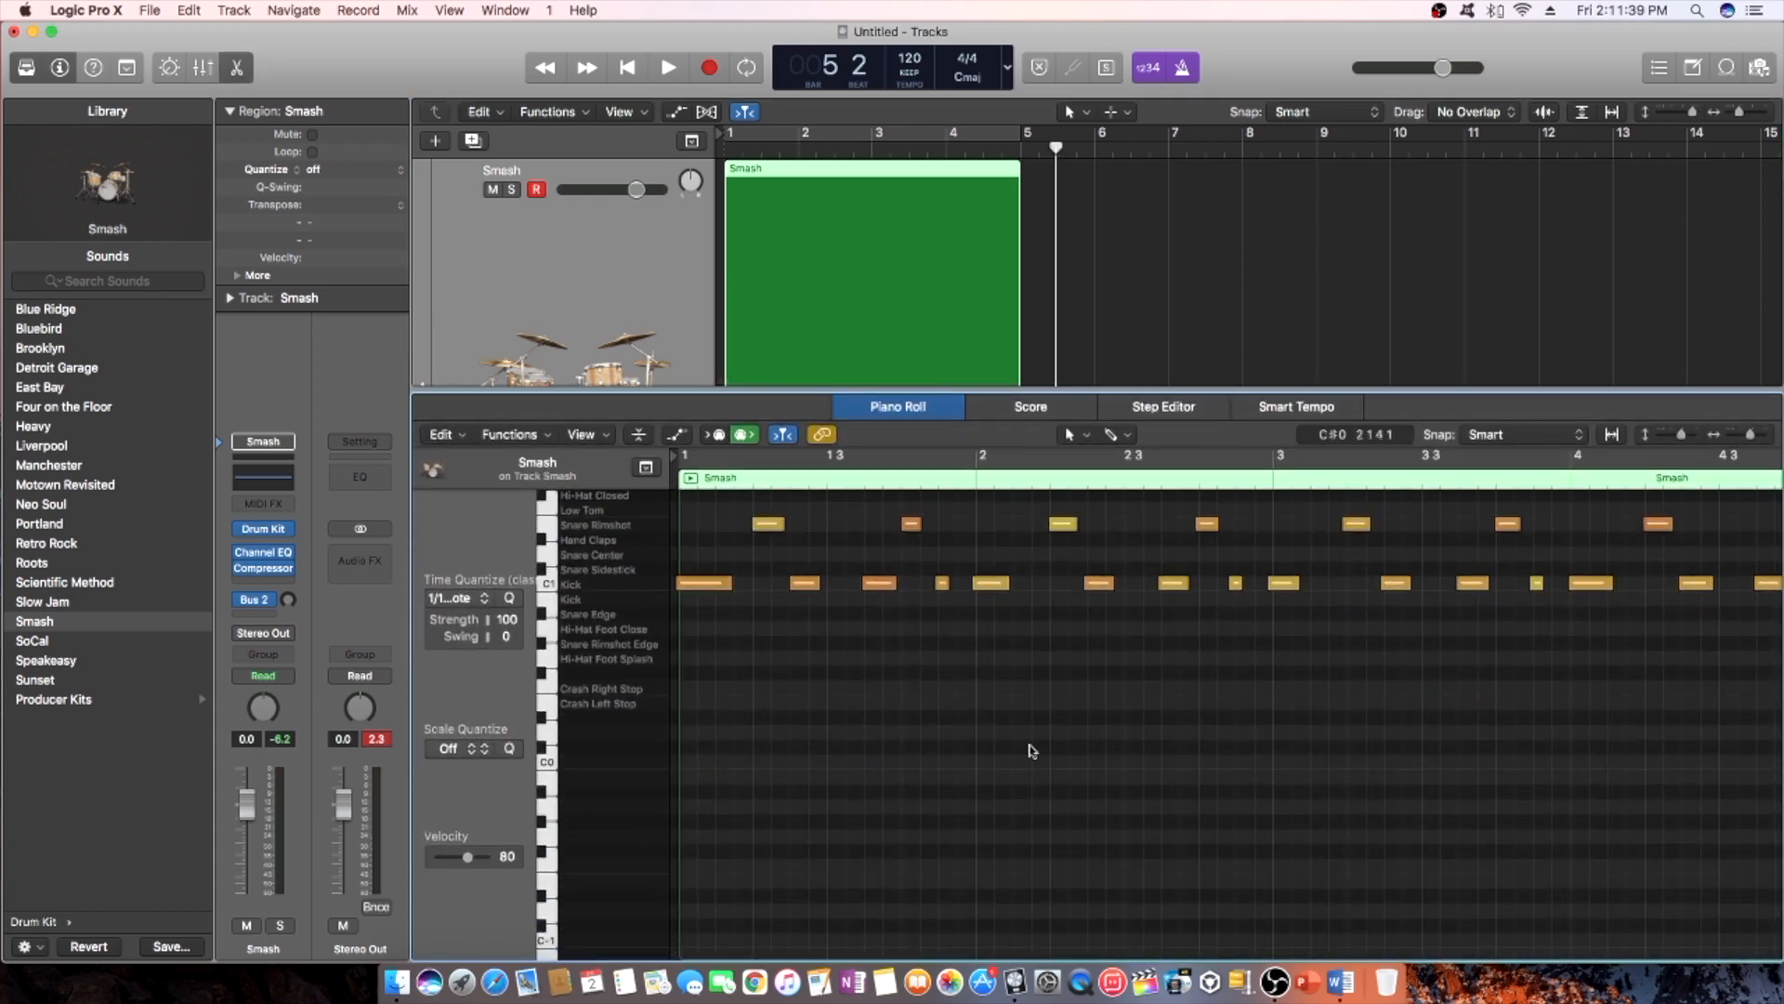
left_click_drag(1751, 441, 1745, 441)
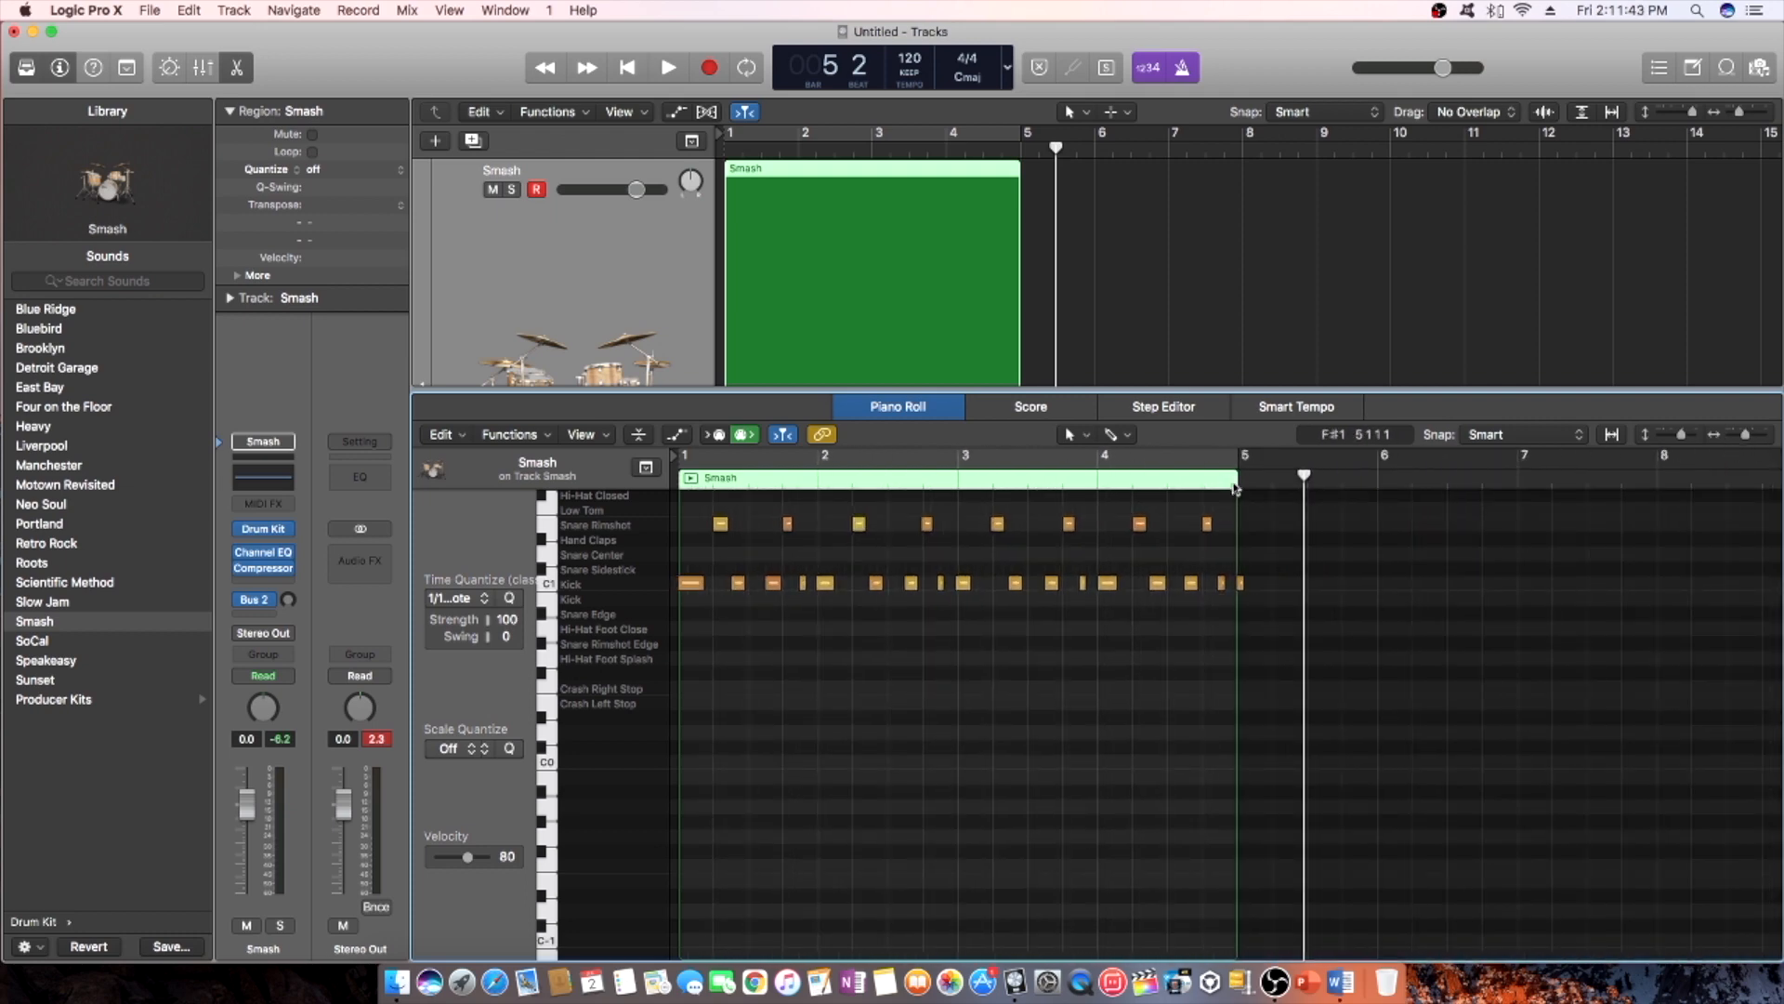
left_click_drag(1234, 494, 1272, 494)
Select all the recorded drum notes and quantize their timing to 1/16 Note.
left_click_drag(1250, 609, 631, 503)
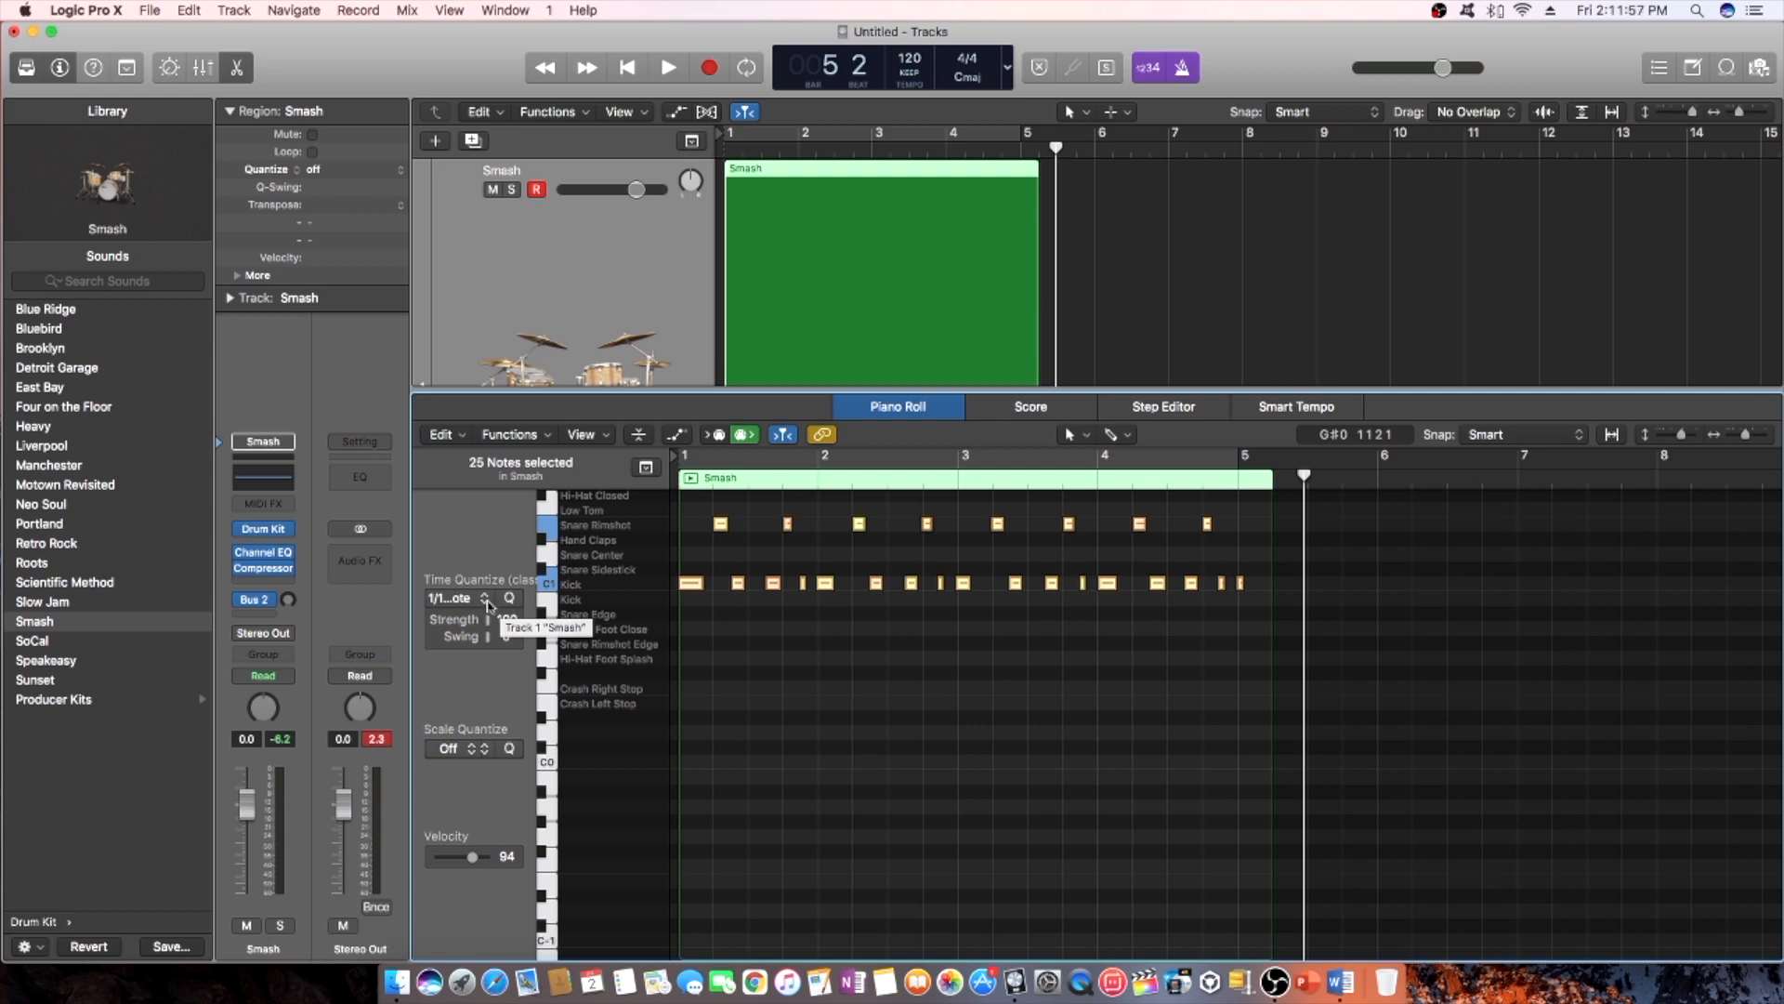
left_click(487, 600)
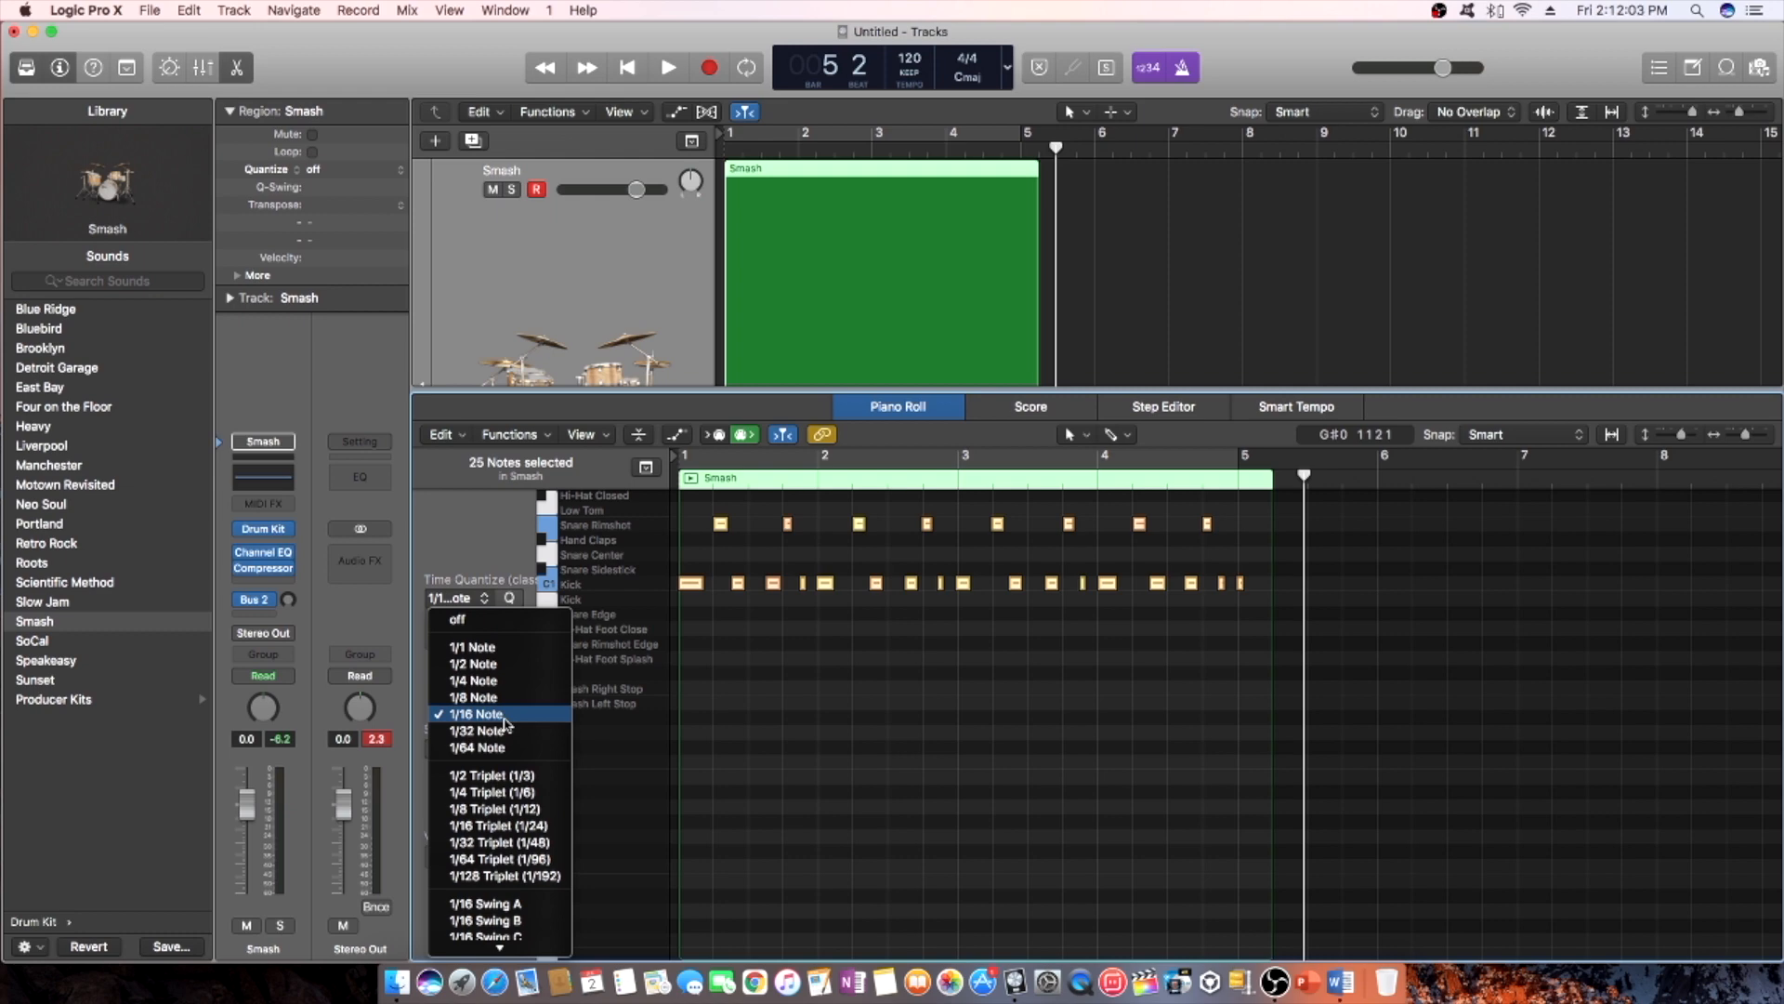
left_click(475, 714)
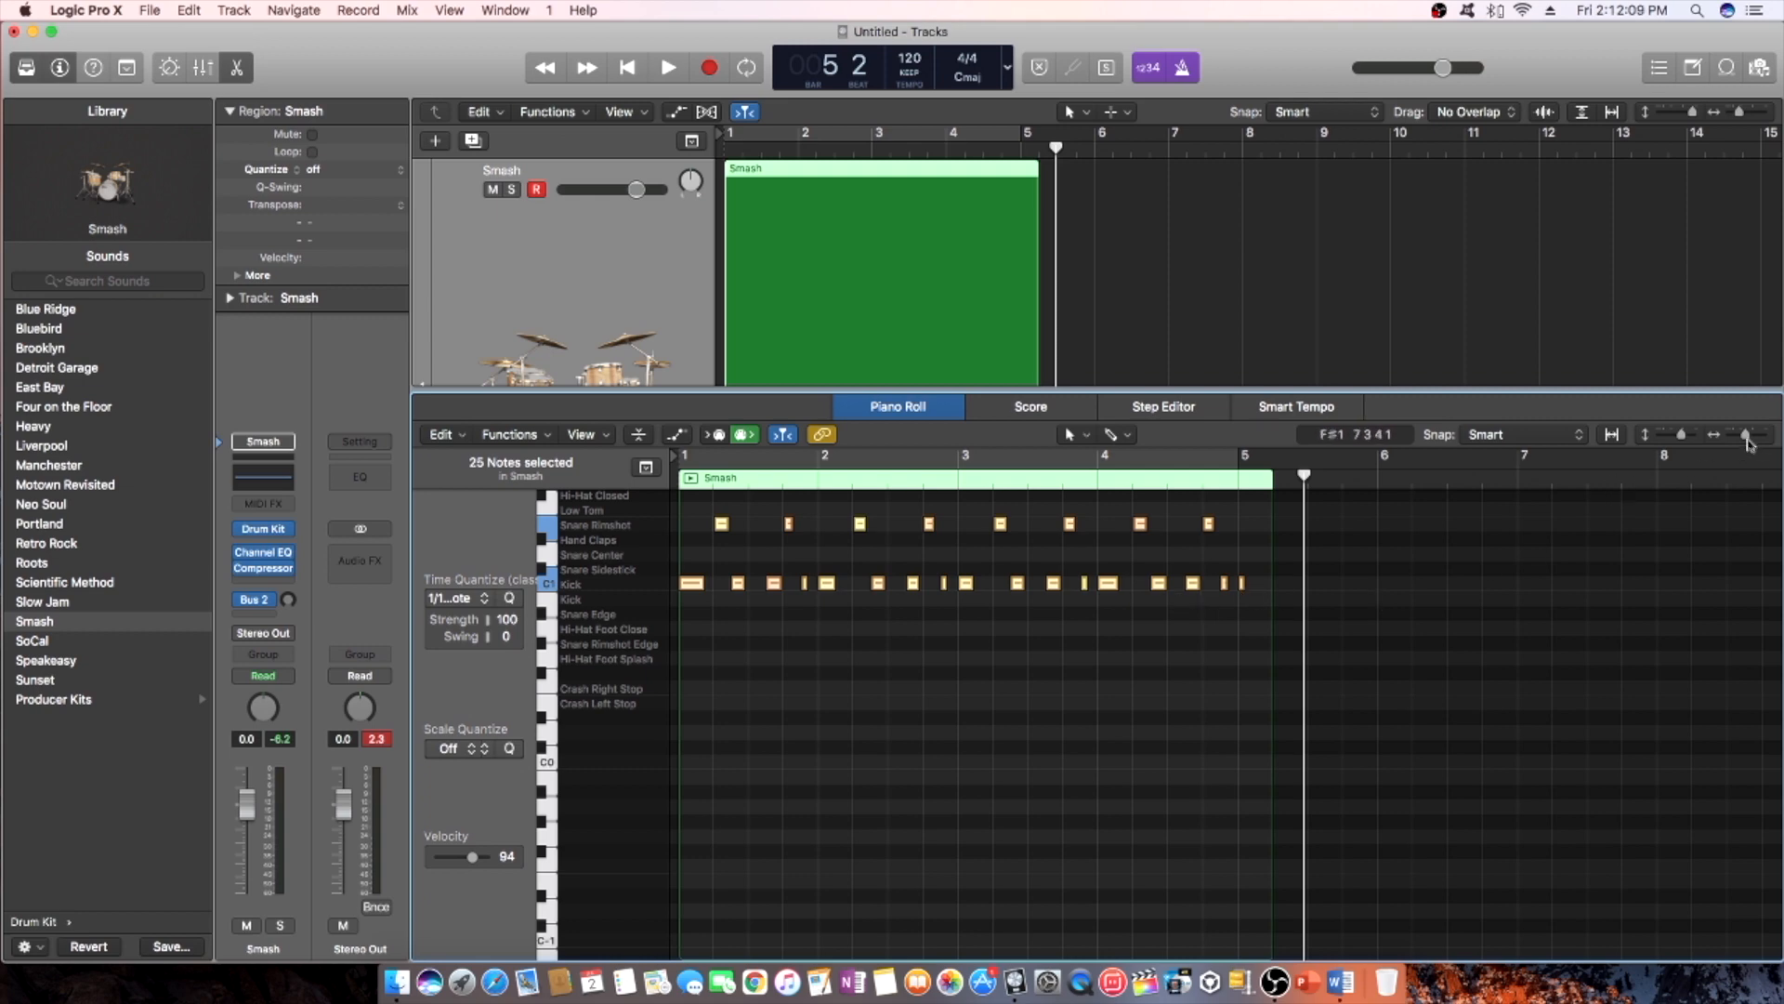
left_click_drag(1743, 434, 1748, 435)
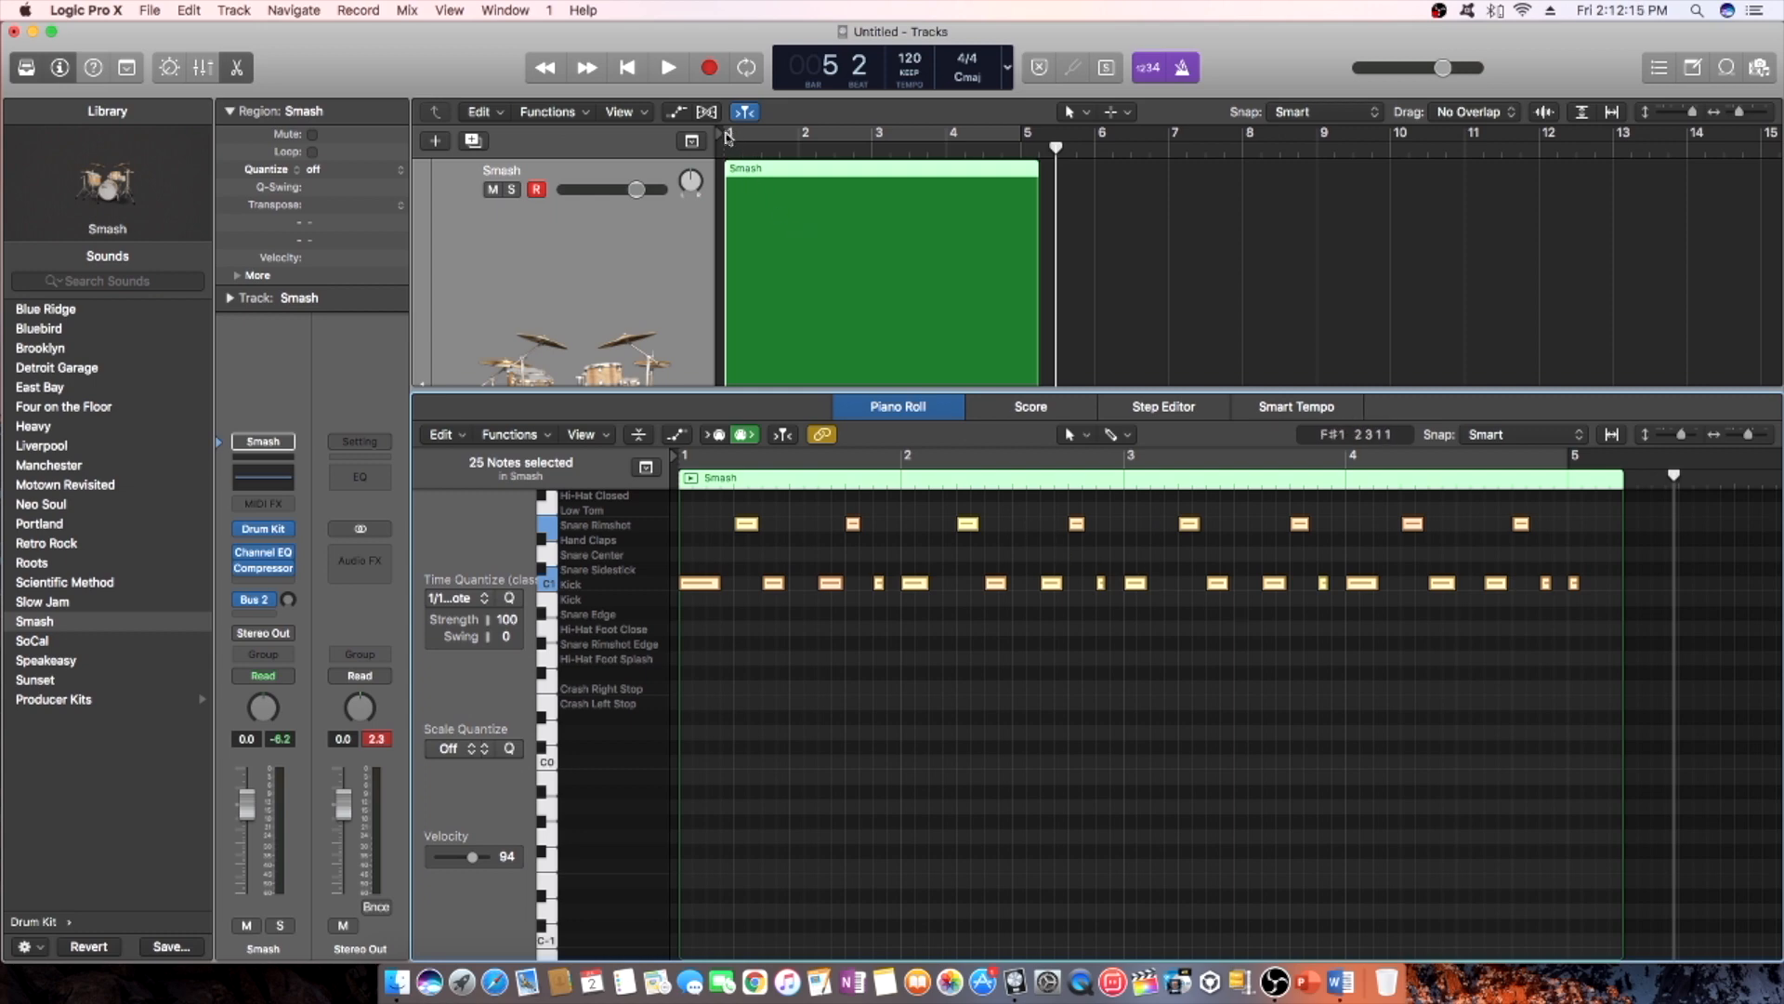
Set up an active cycle range spanning bar 1 to bar 5 over the drum pattern.
left_click(730, 138)
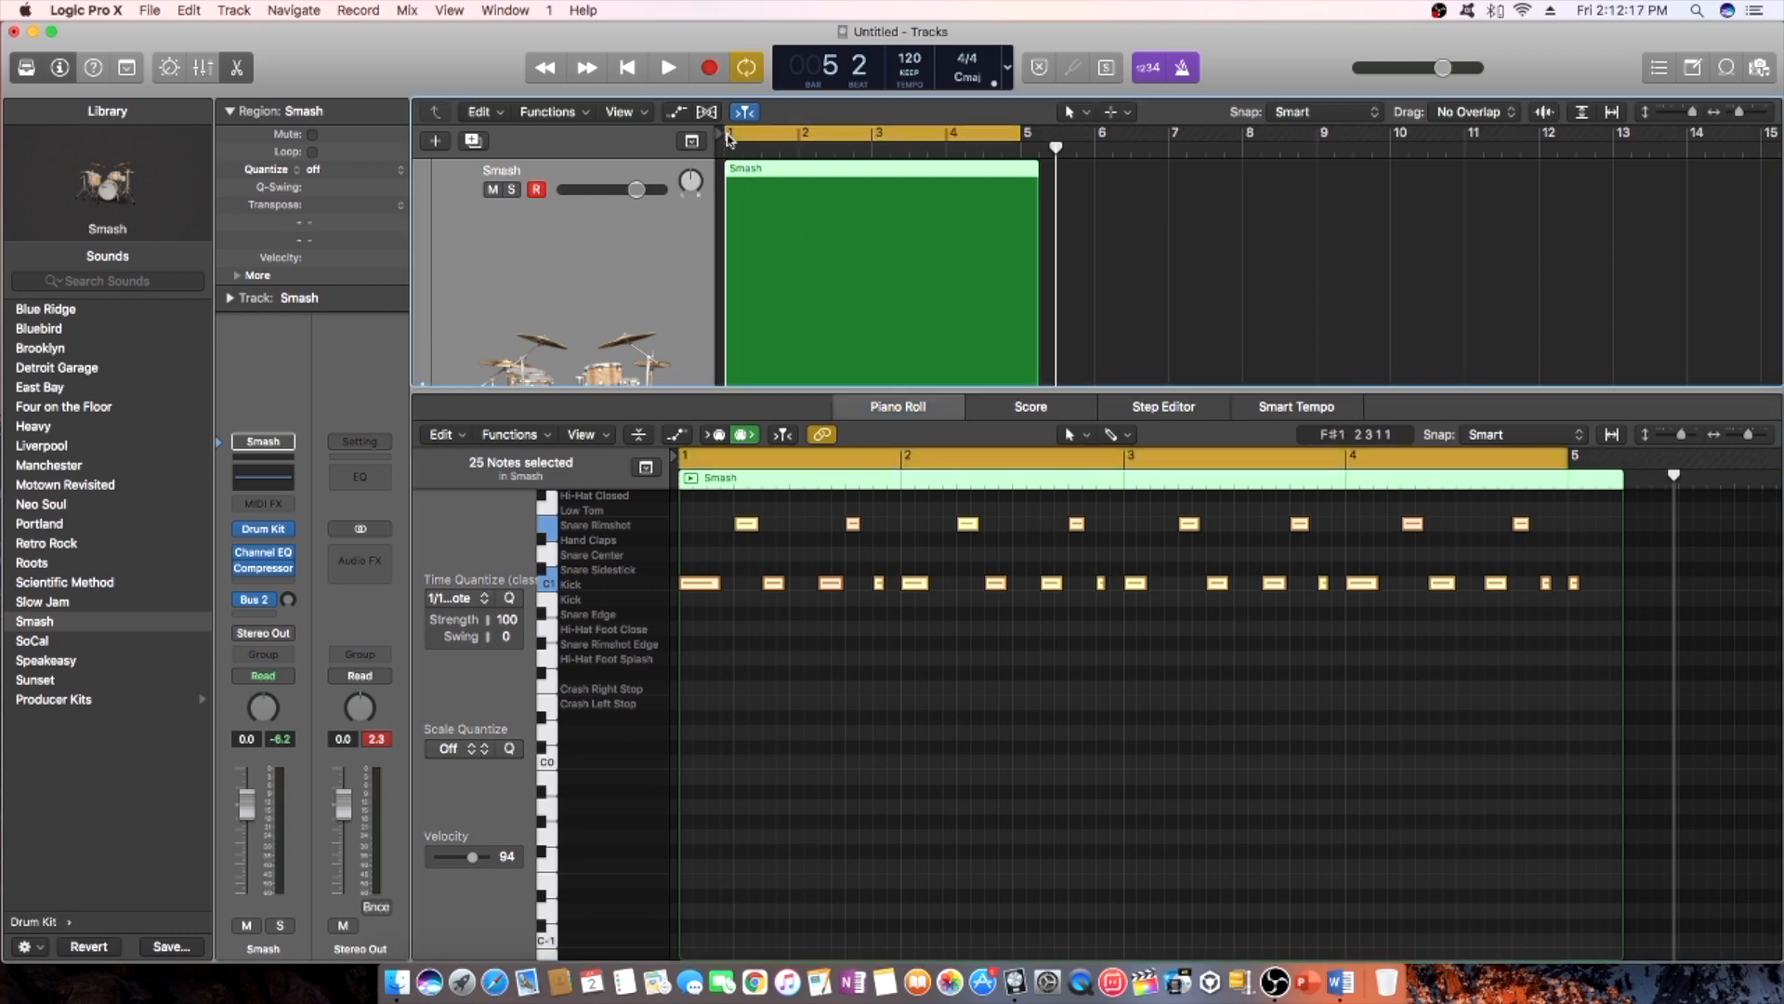
left_click(918, 142)
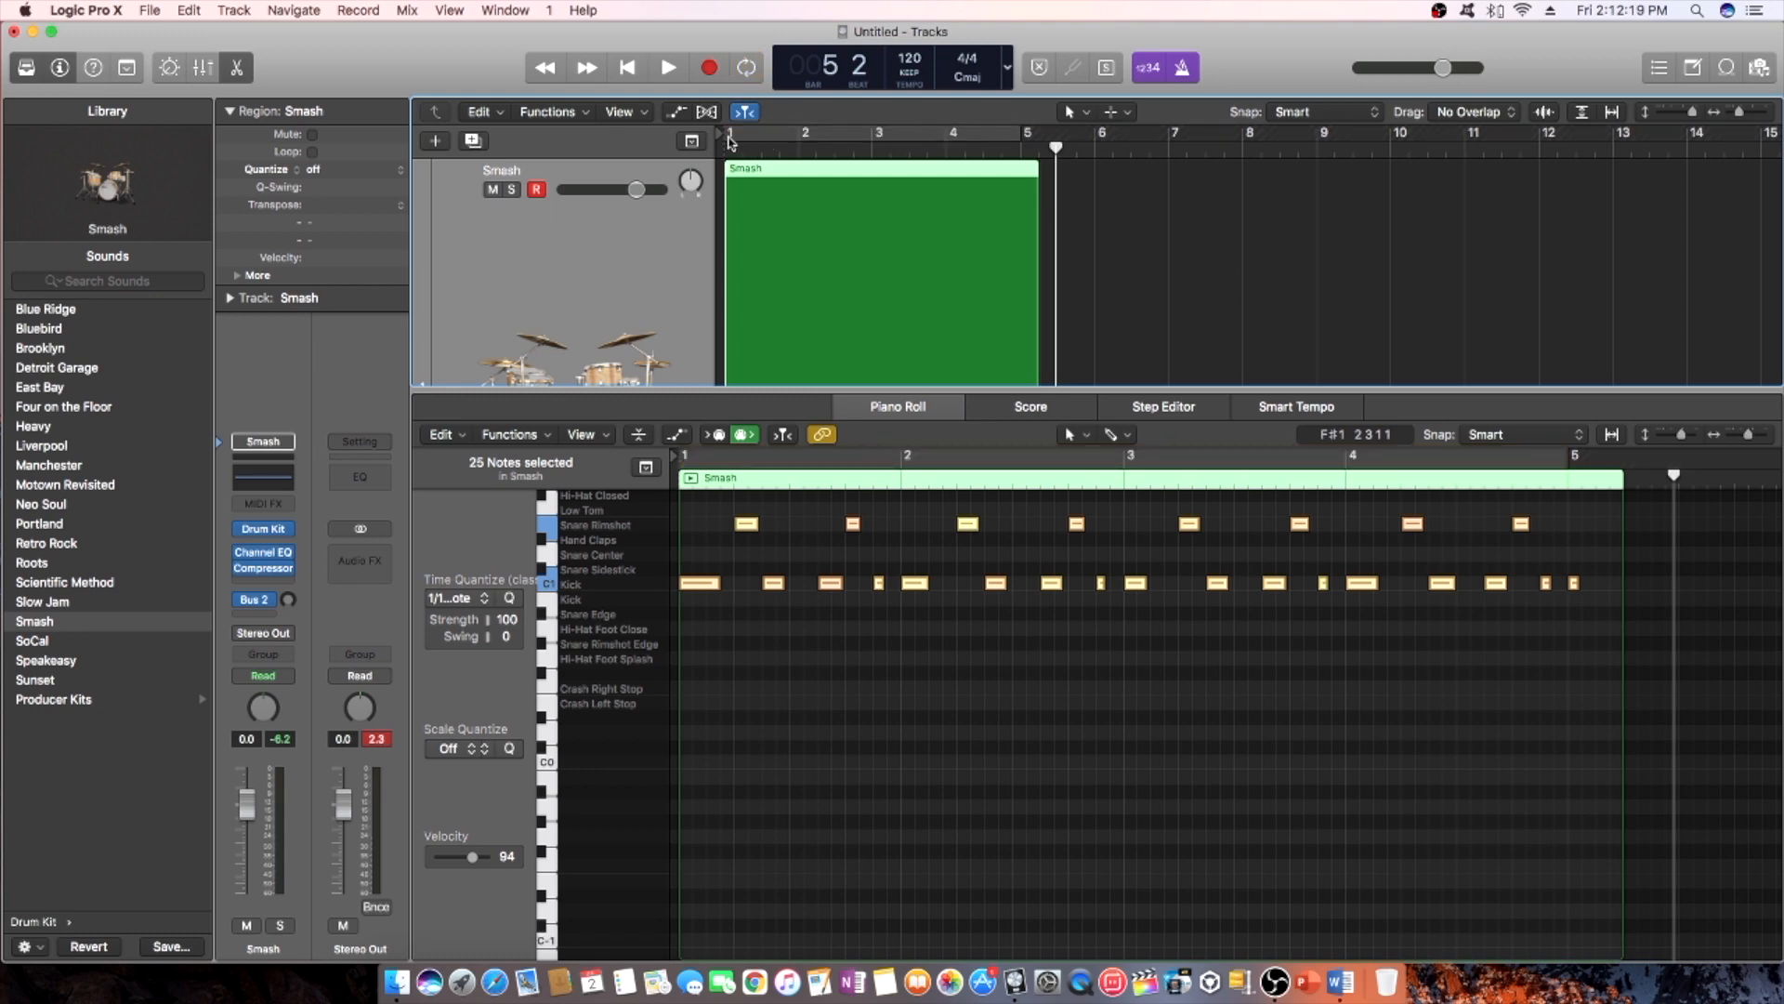
left_click(730, 139)
left_click_drag(728, 137, 770, 138)
left_click(733, 138)
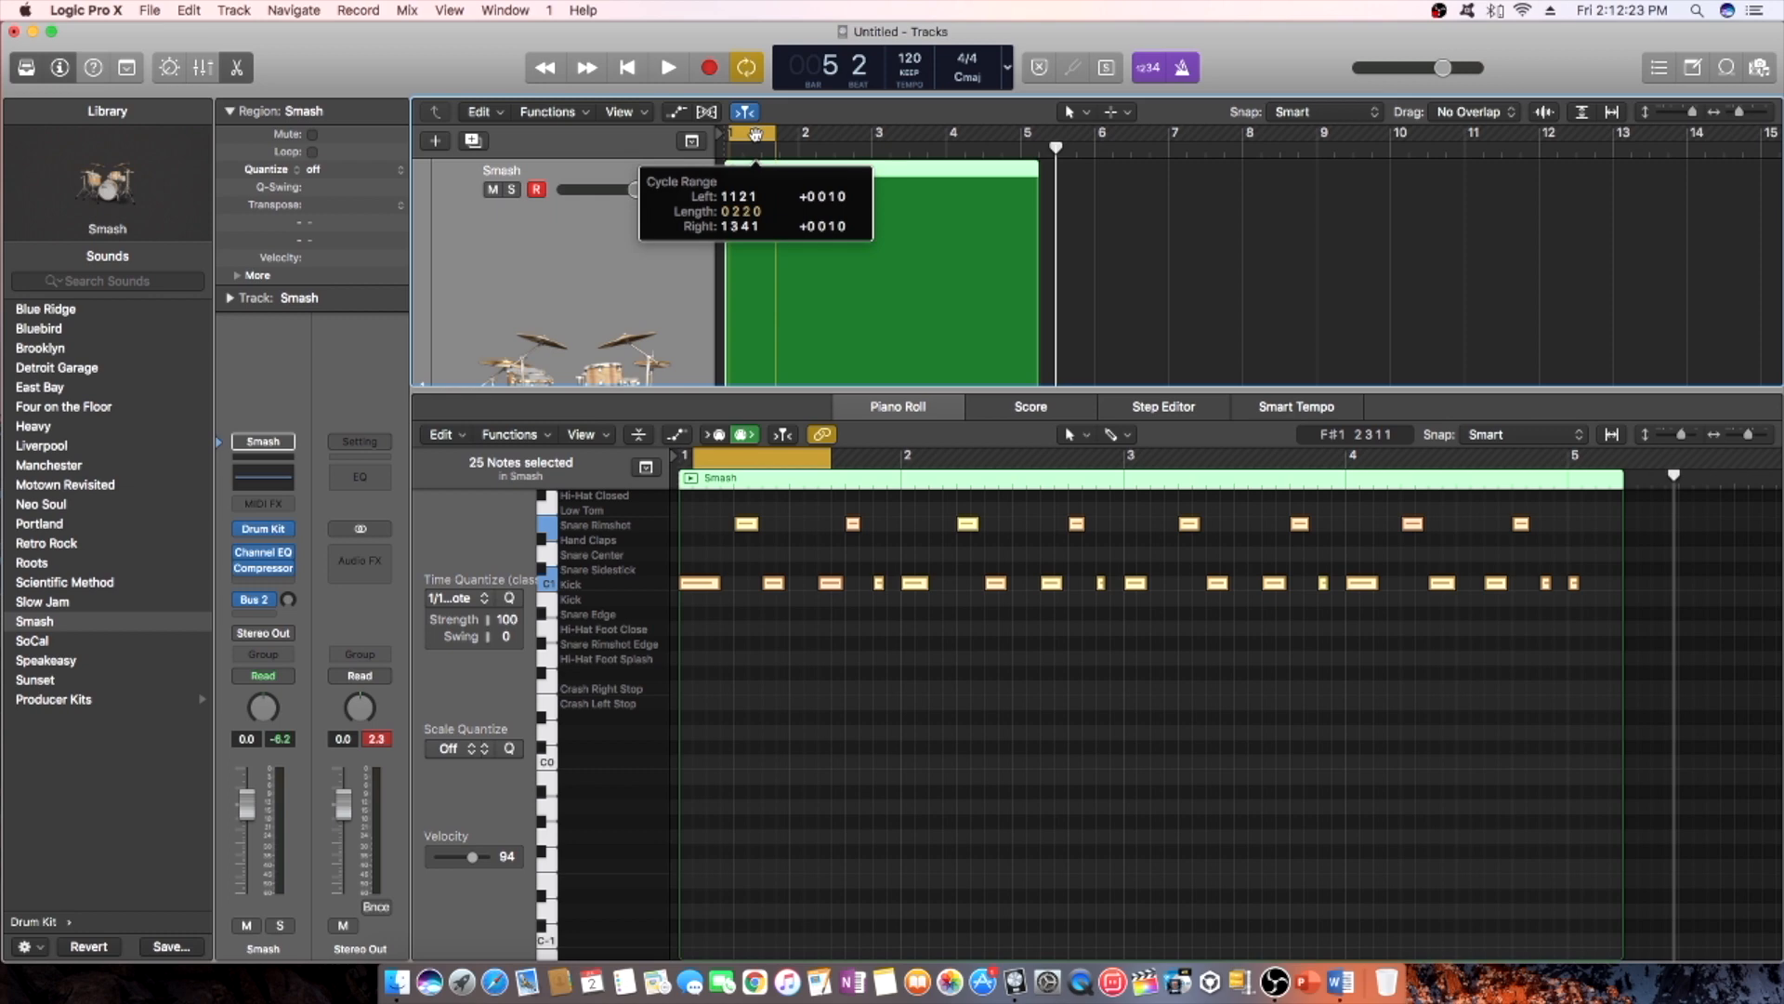
left_click(729, 137)
left_click_drag(771, 138, 1034, 167)
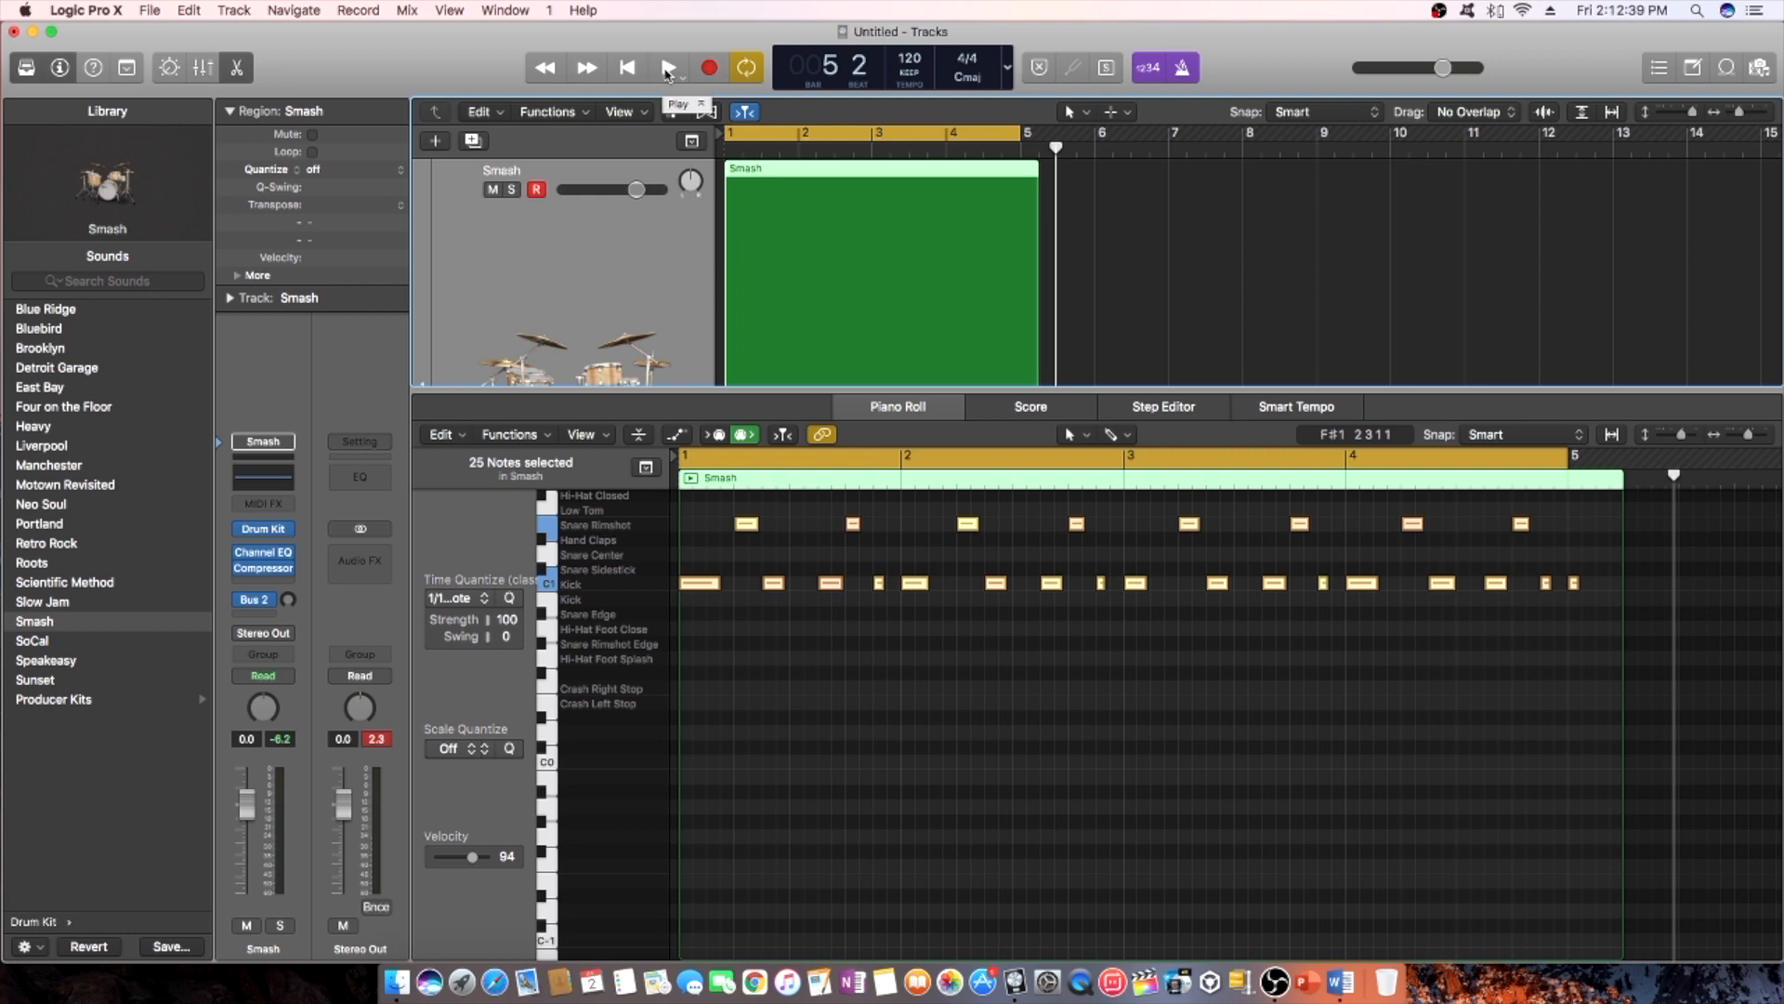
Play back the quantized drum pattern within the cycle range, and stop playback.
left_click(667, 68)
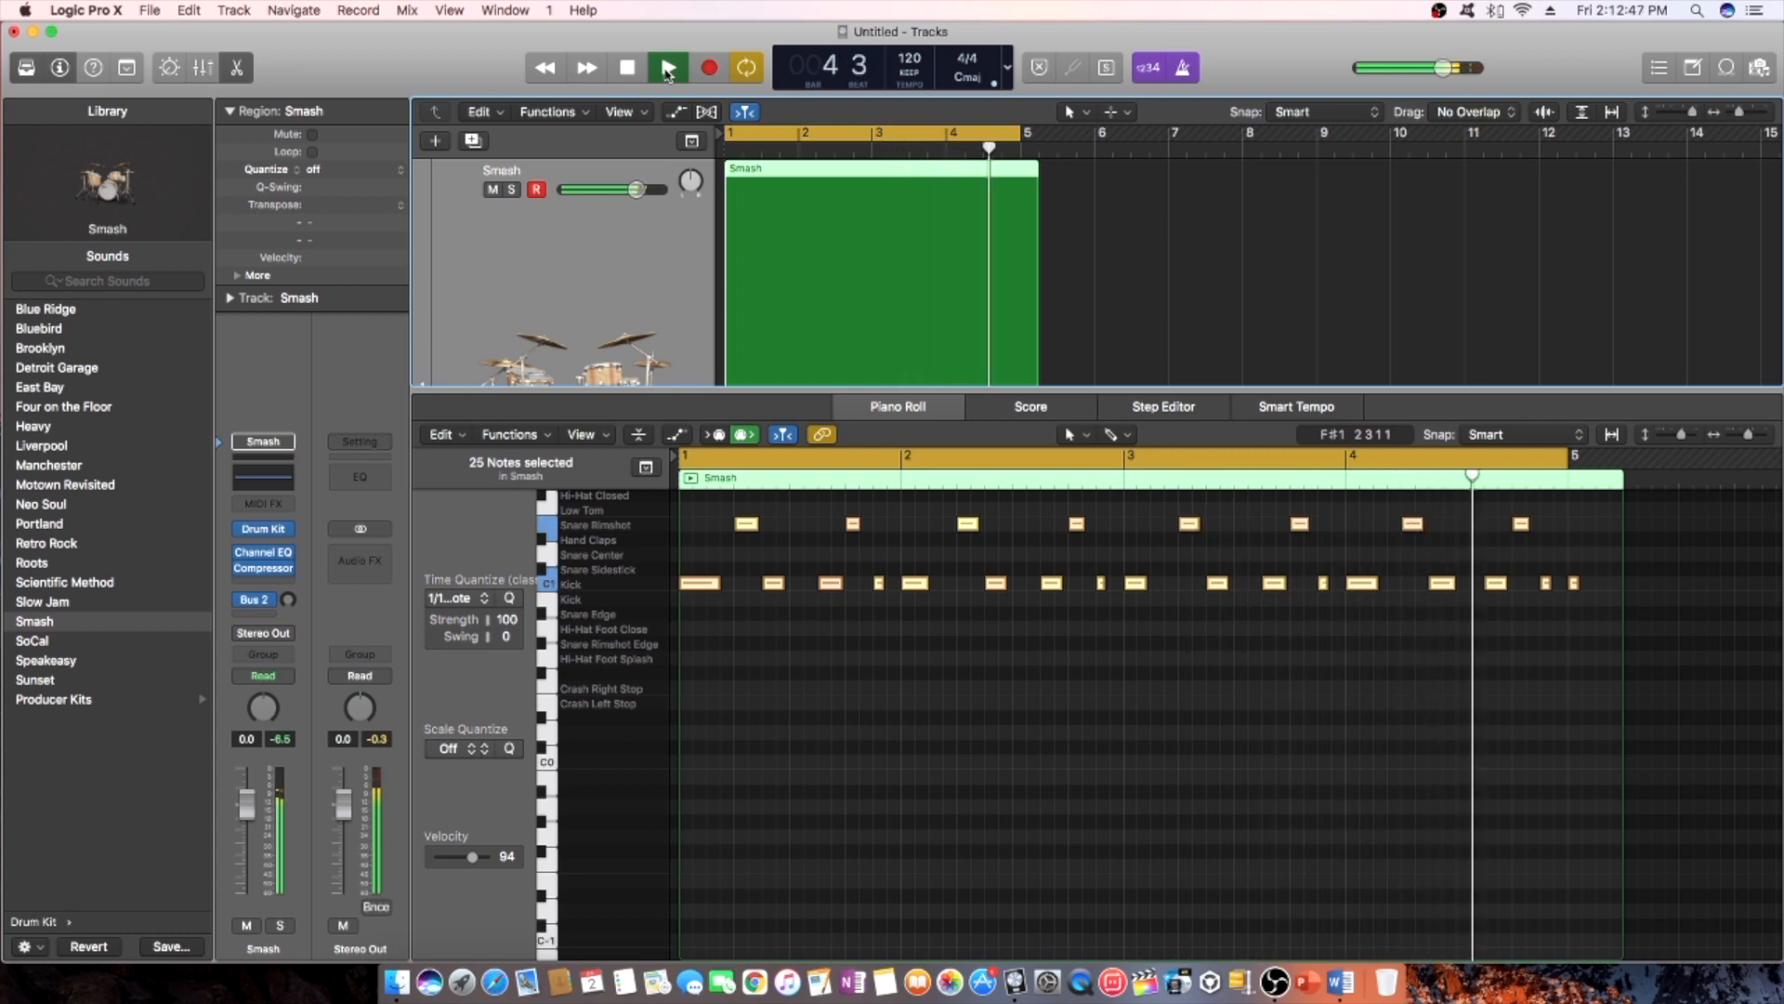
left_click(668, 72)
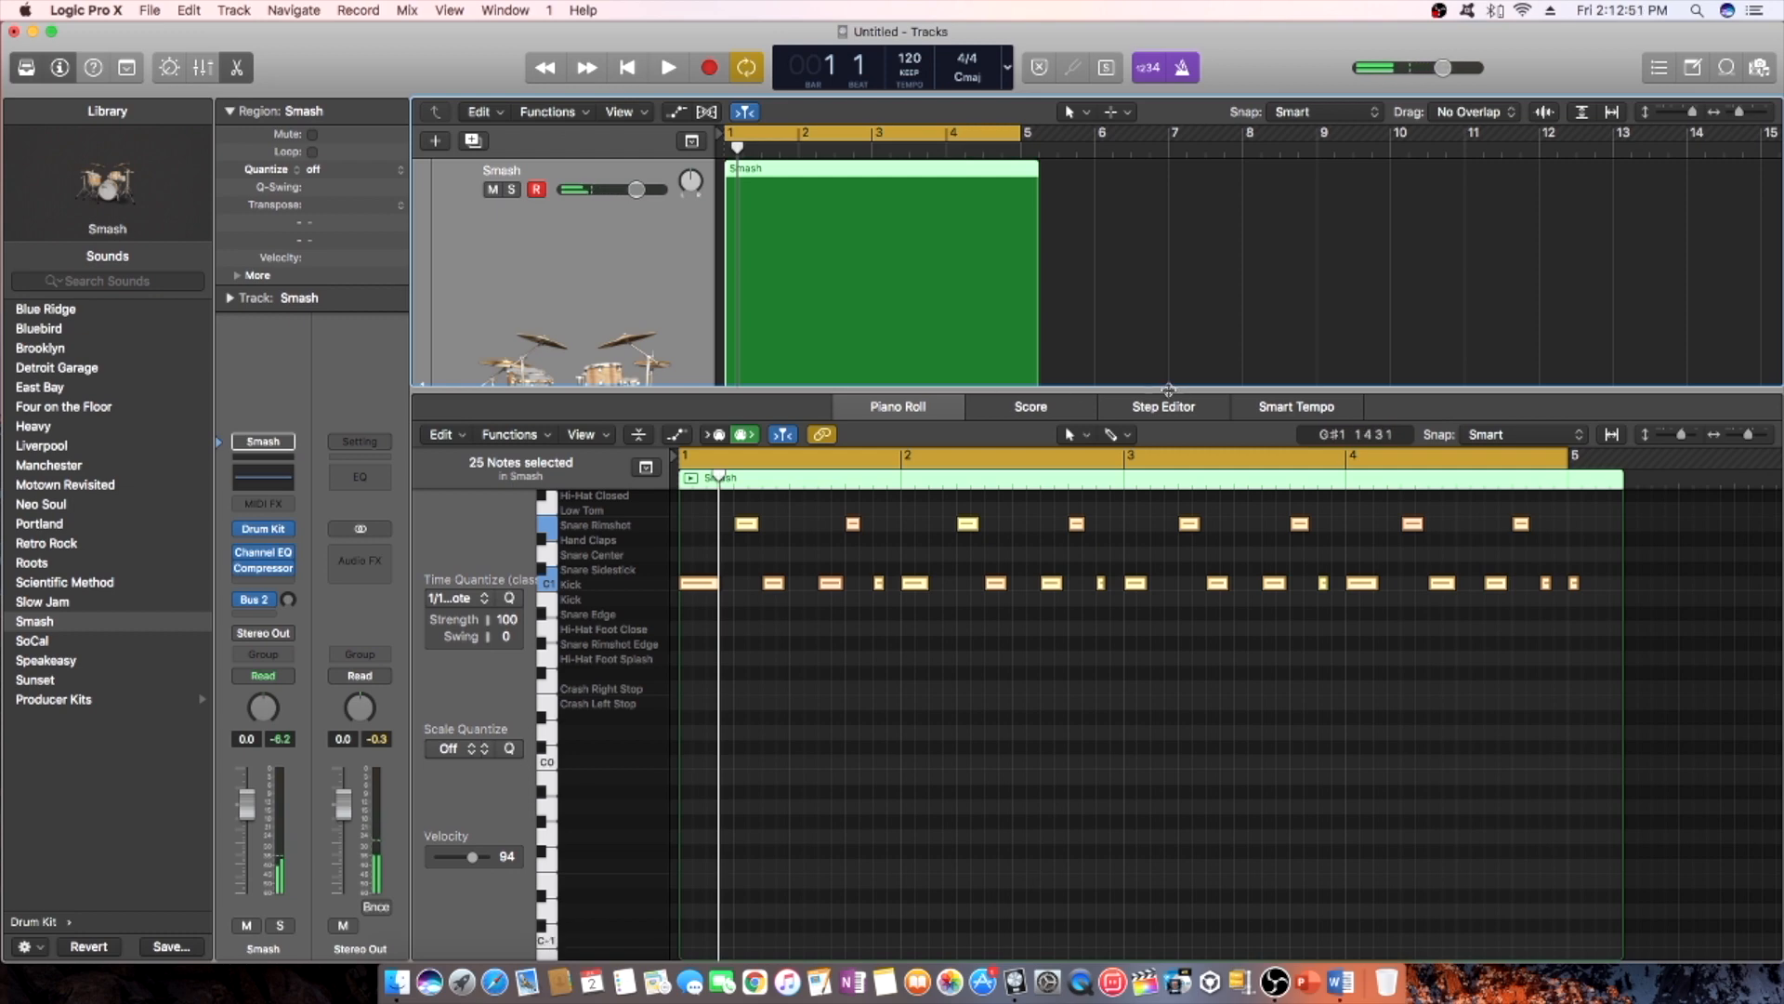
scroll(980, 628, "up", 1)
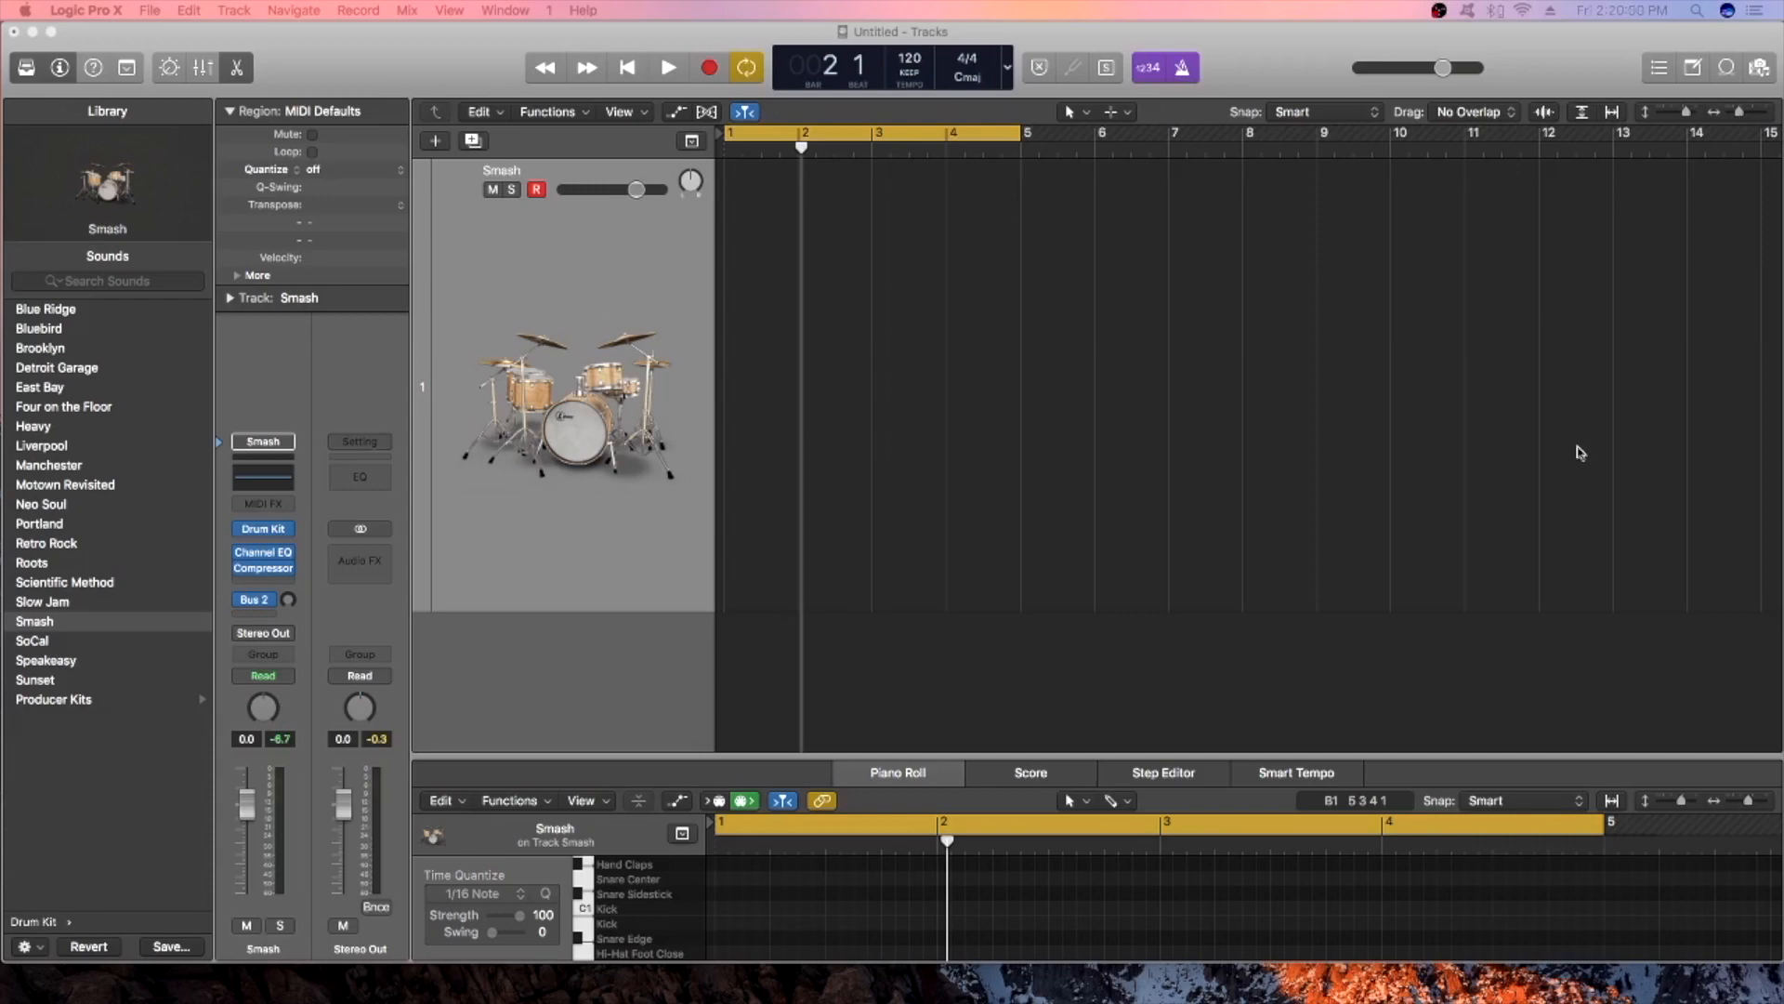
Turn off the cycle range and return the playhead to bar 1.
left_click(903, 138)
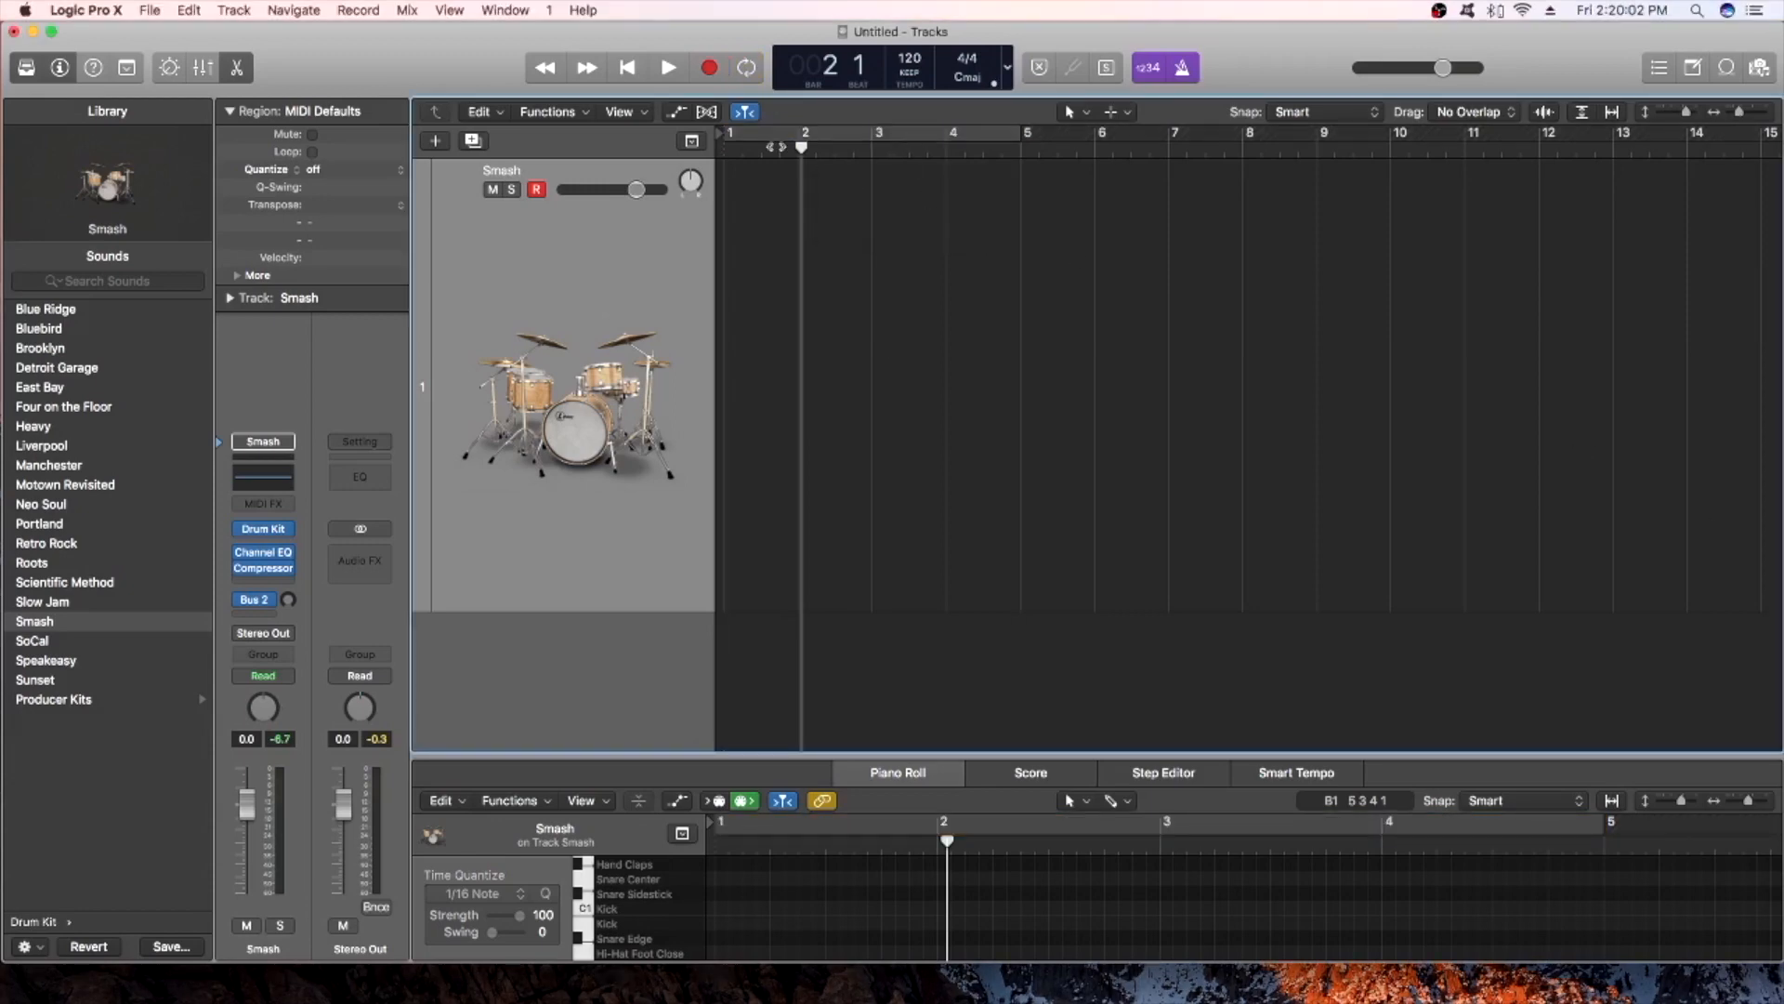
left_click(629, 67)
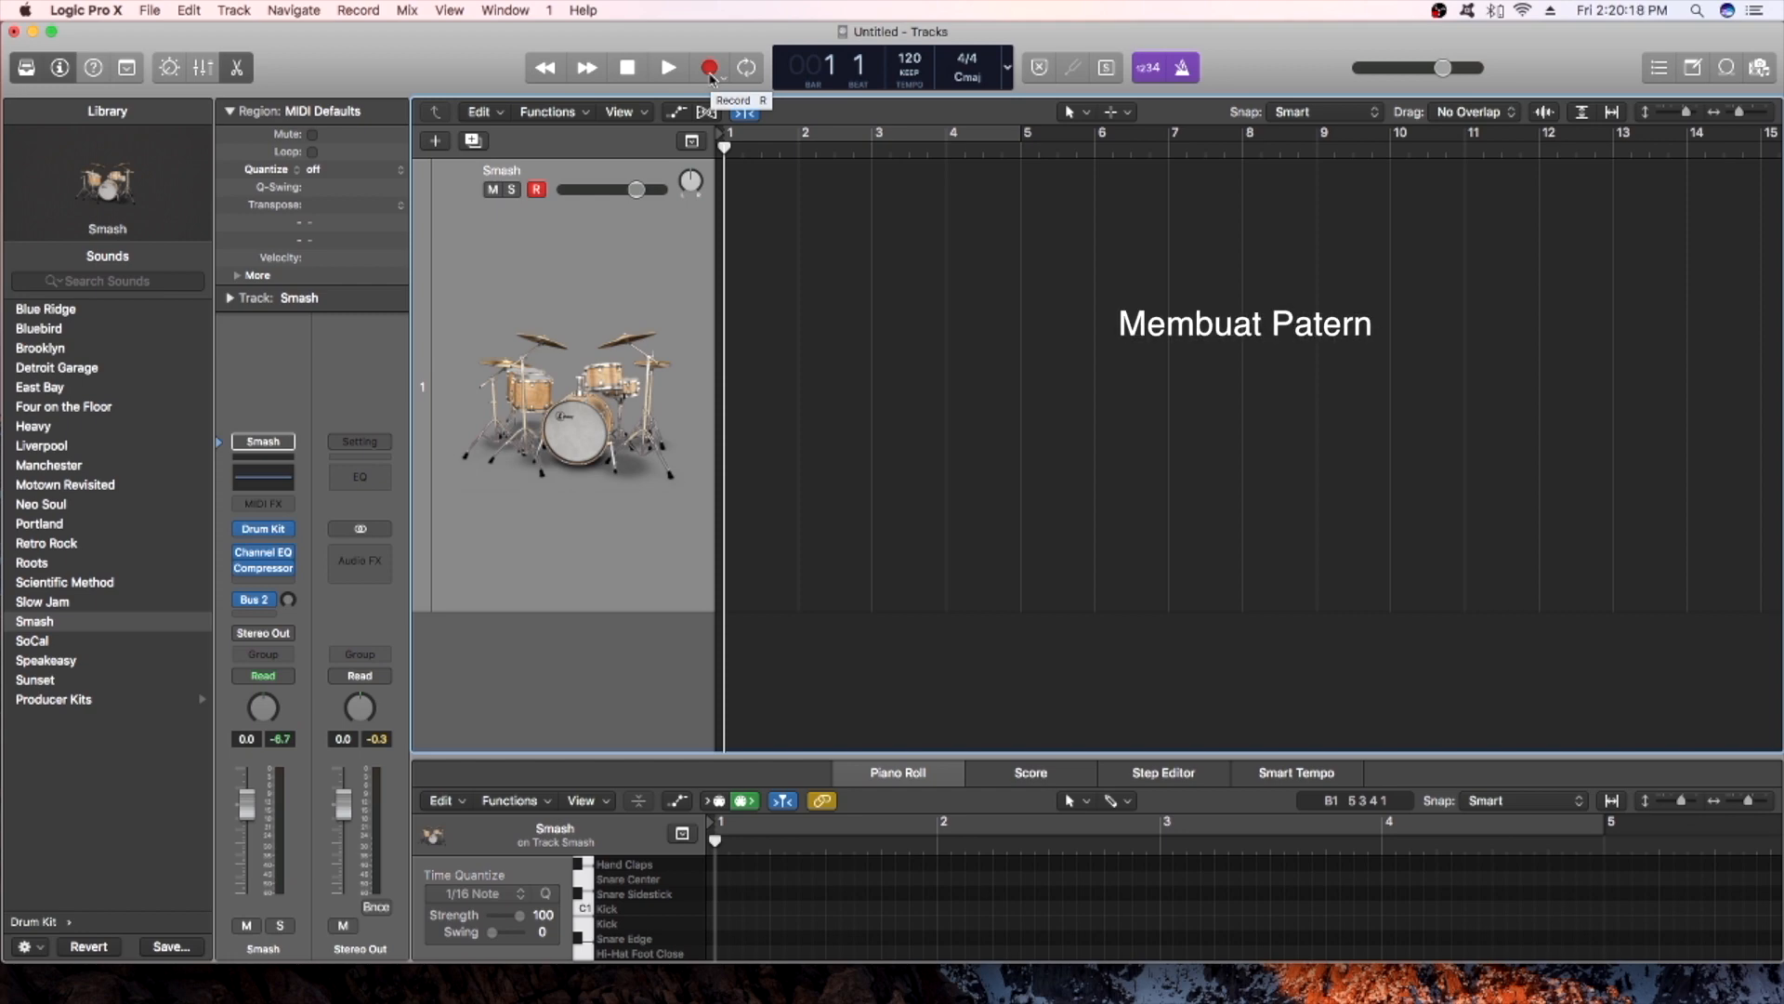
Record a kick and snare rimshot pattern on the empty Smash track from bar 1, and trim the region's end to bar 5.
left_click(710, 70)
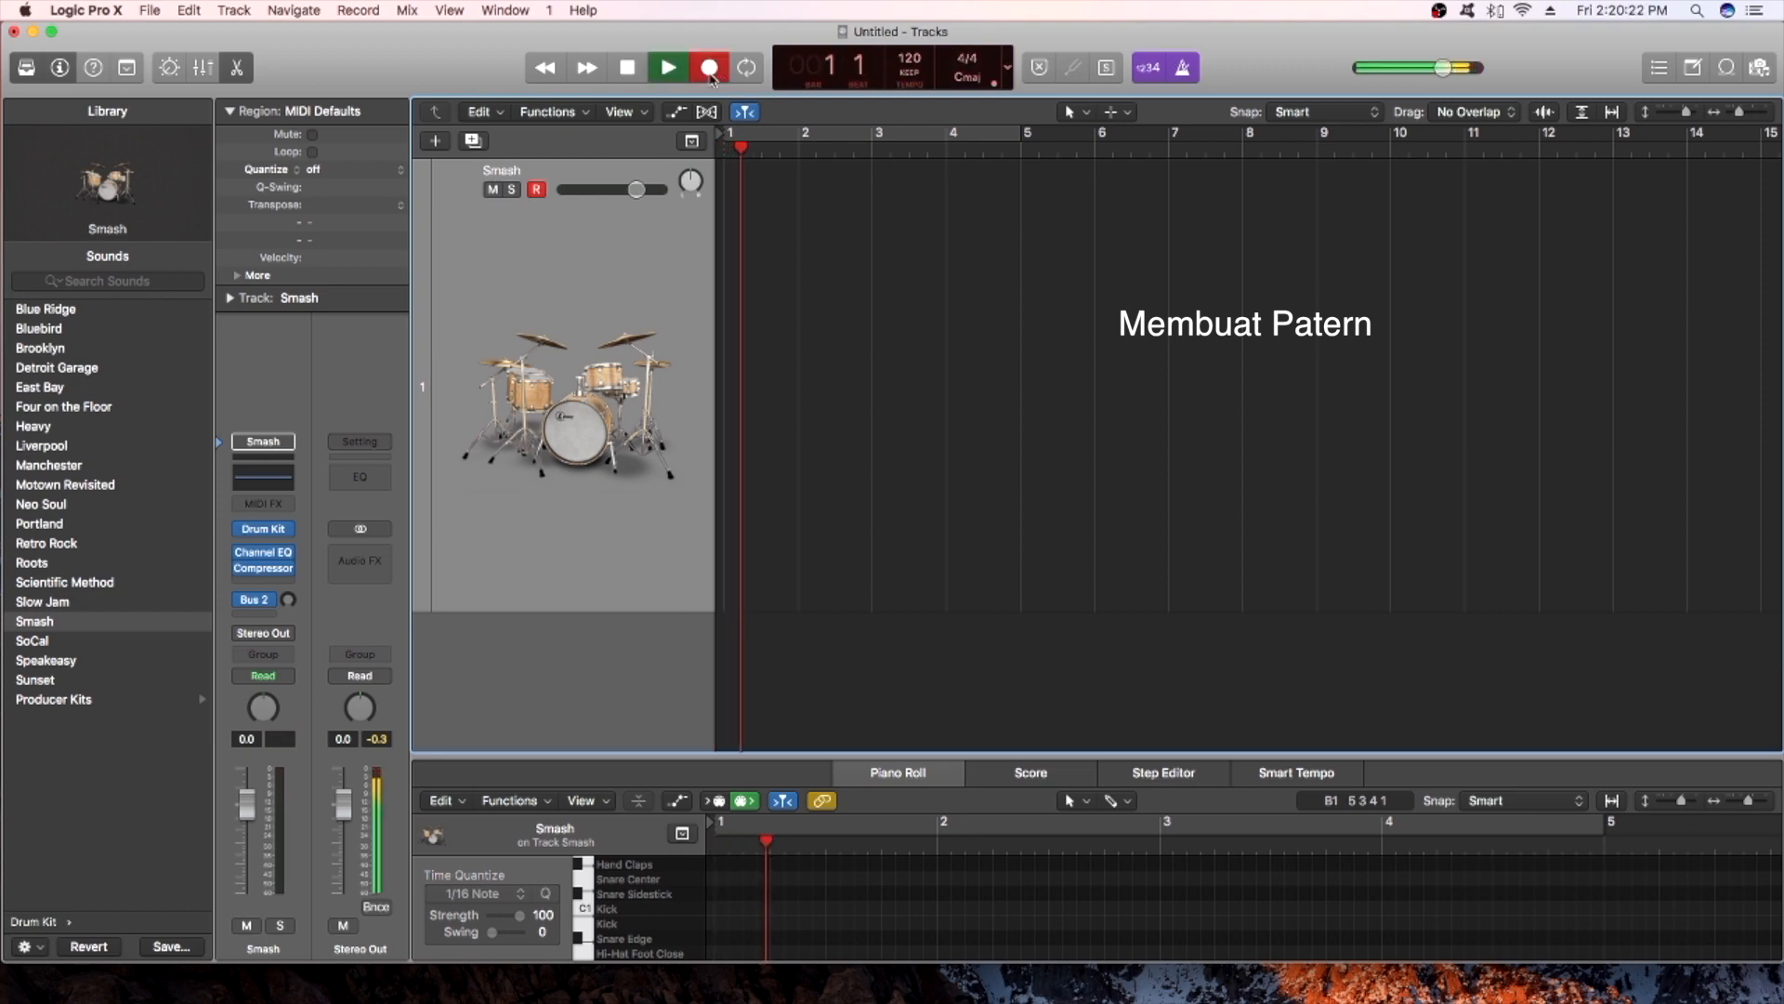
key("space")
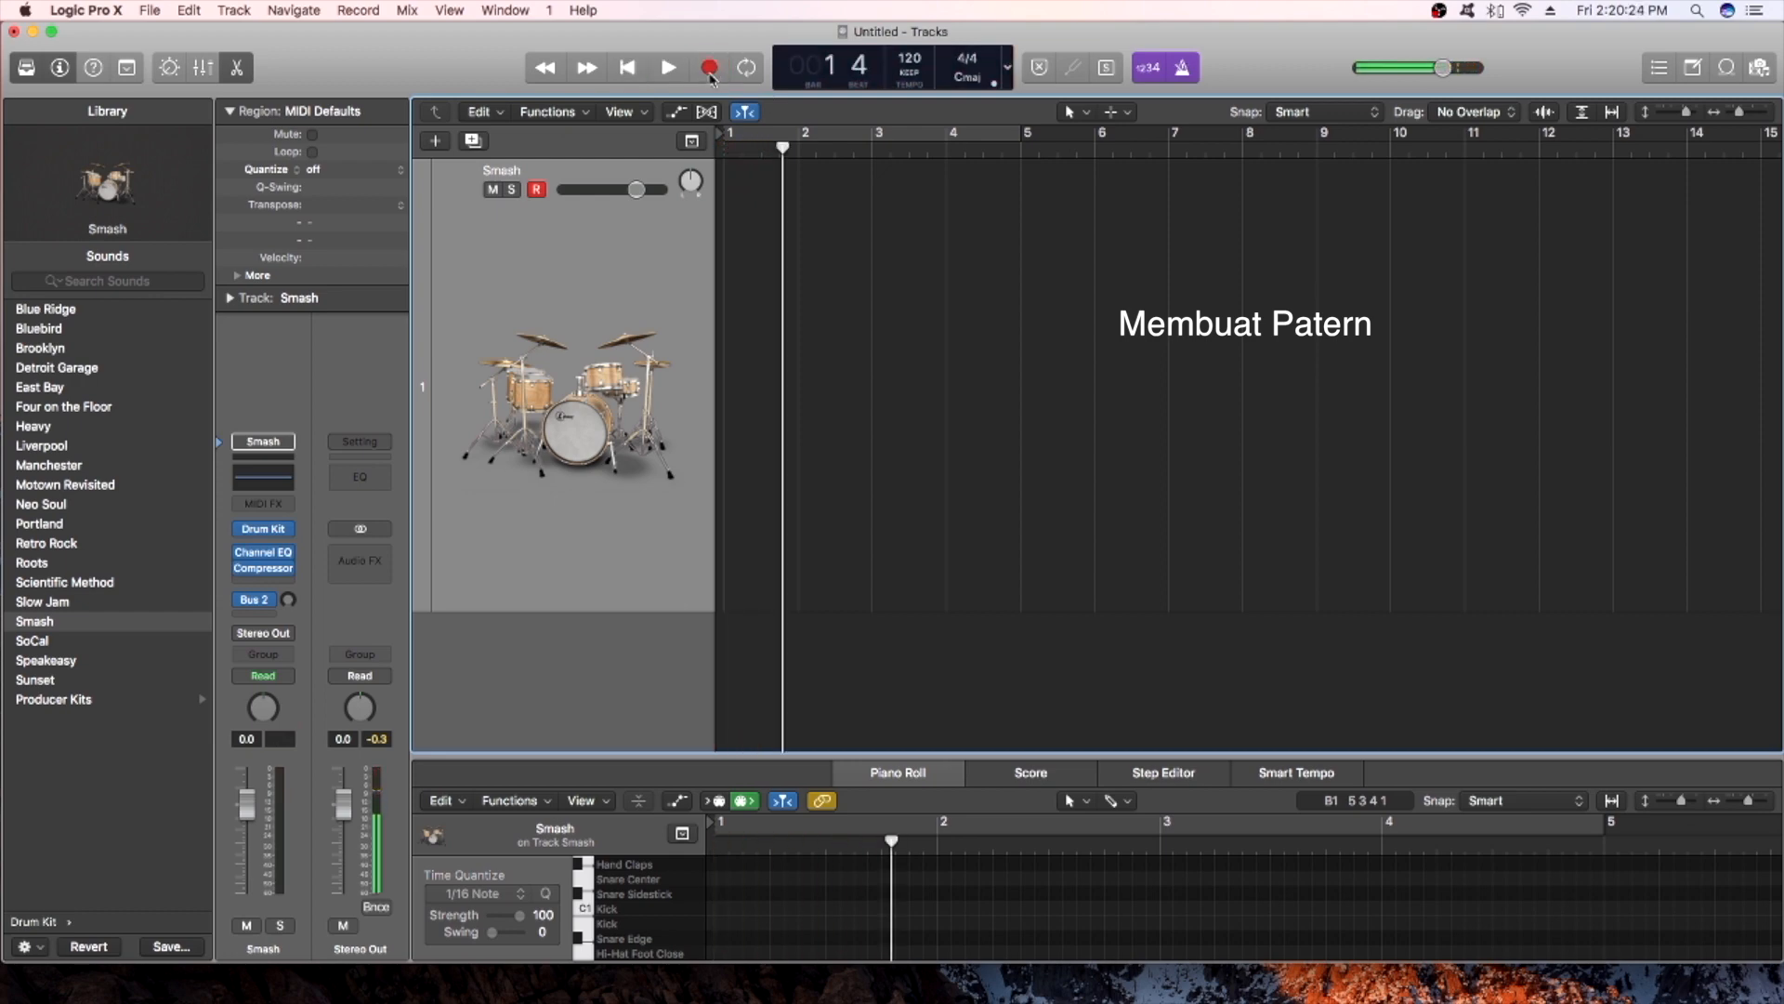
left_click(711, 72)
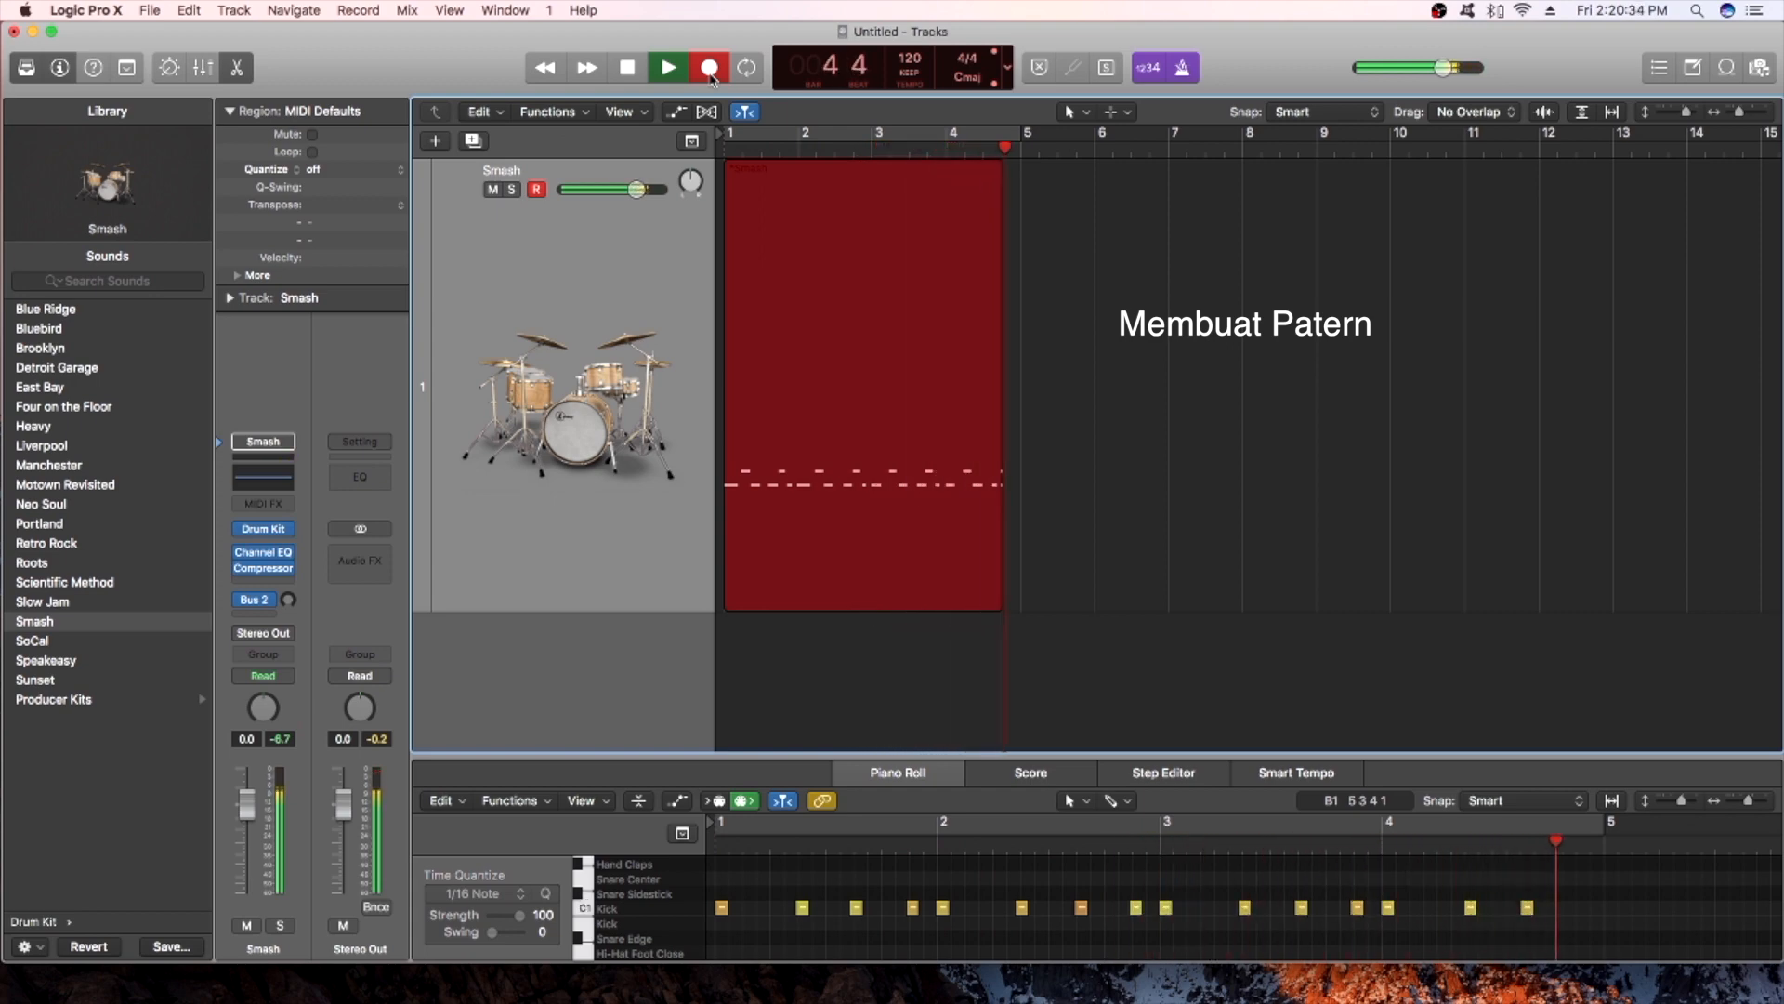
left_click(711, 74)
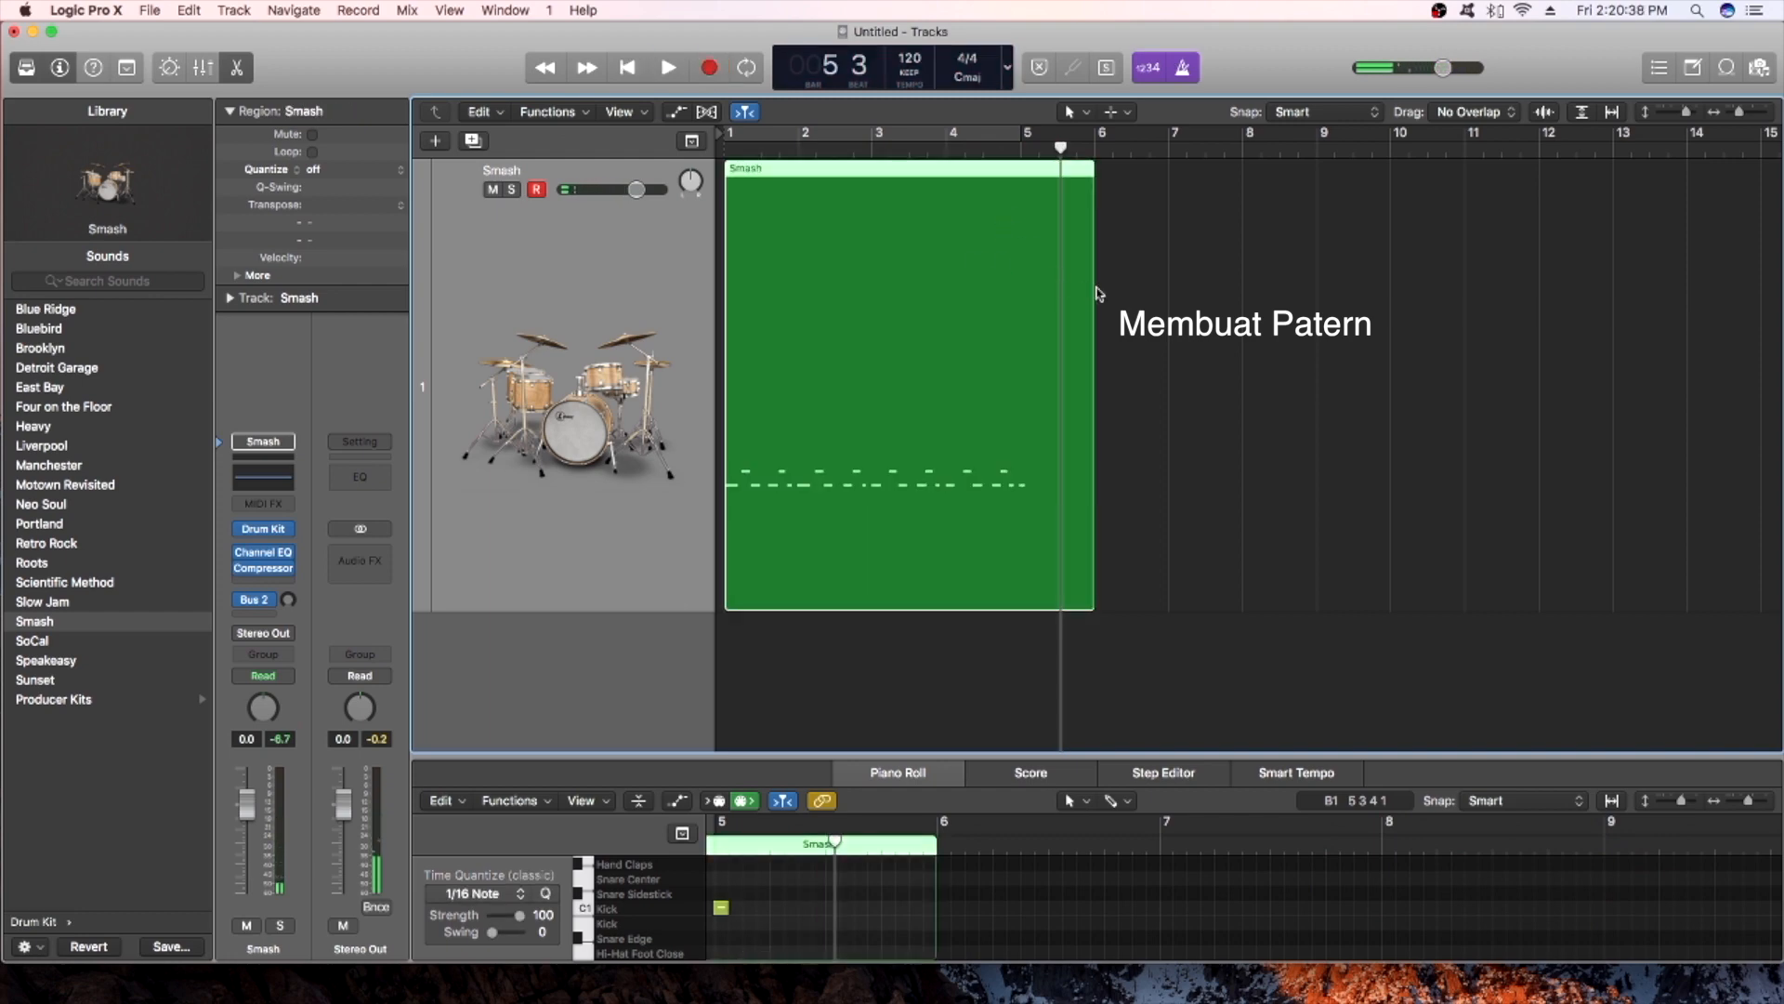
left_click_drag(1098, 289, 1072, 290)
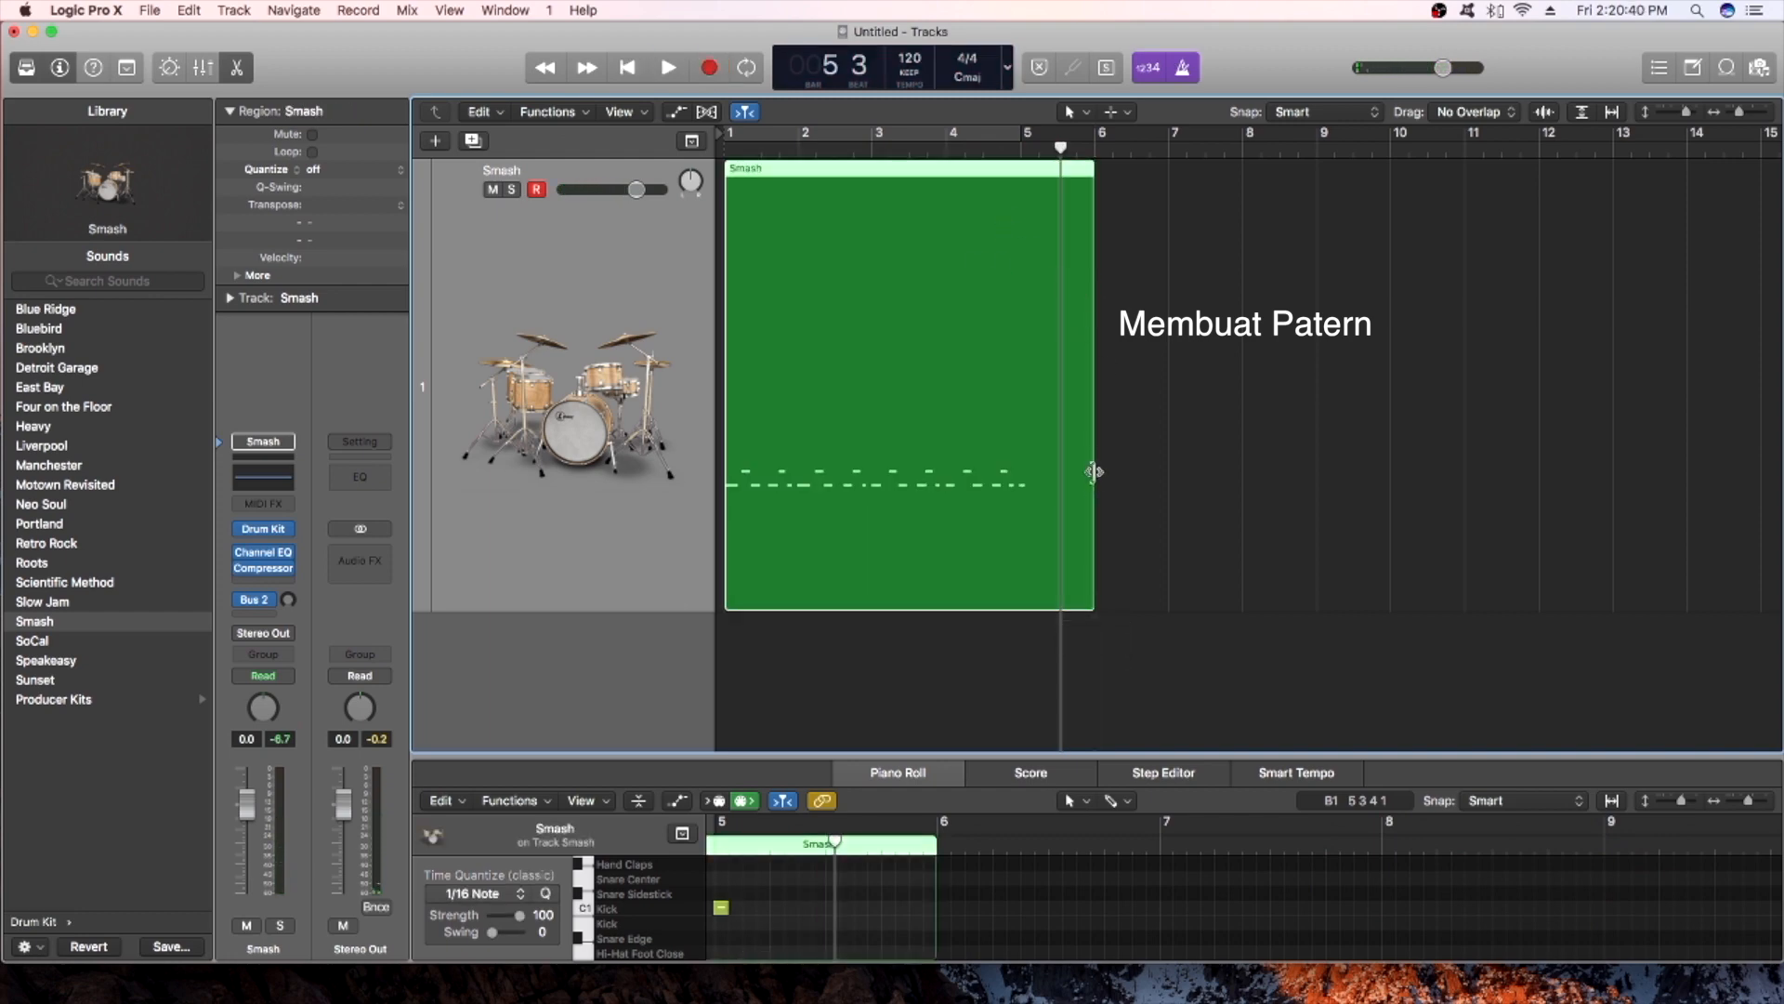
left_click_drag(1089, 499, 1019, 501)
Open the trimmed drum region in the Piano Roll and enlarge the editor to show both the kick and snare notes.
double_click(943, 374)
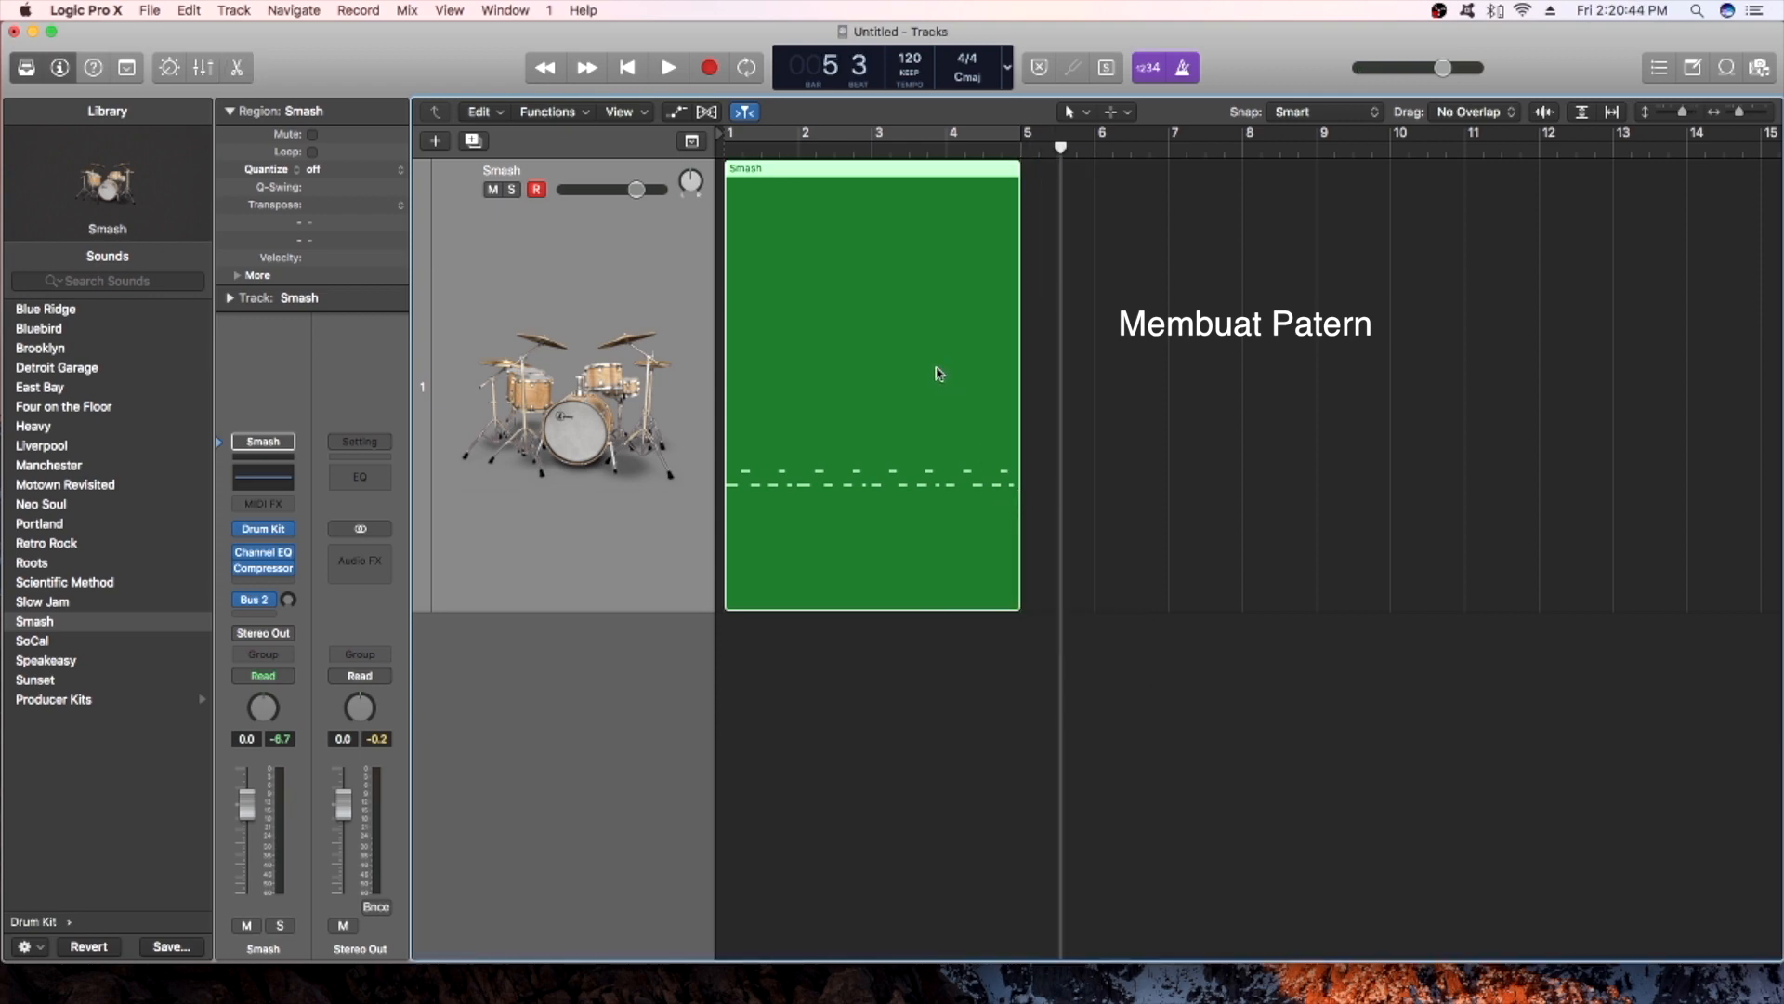
double_click(938, 367)
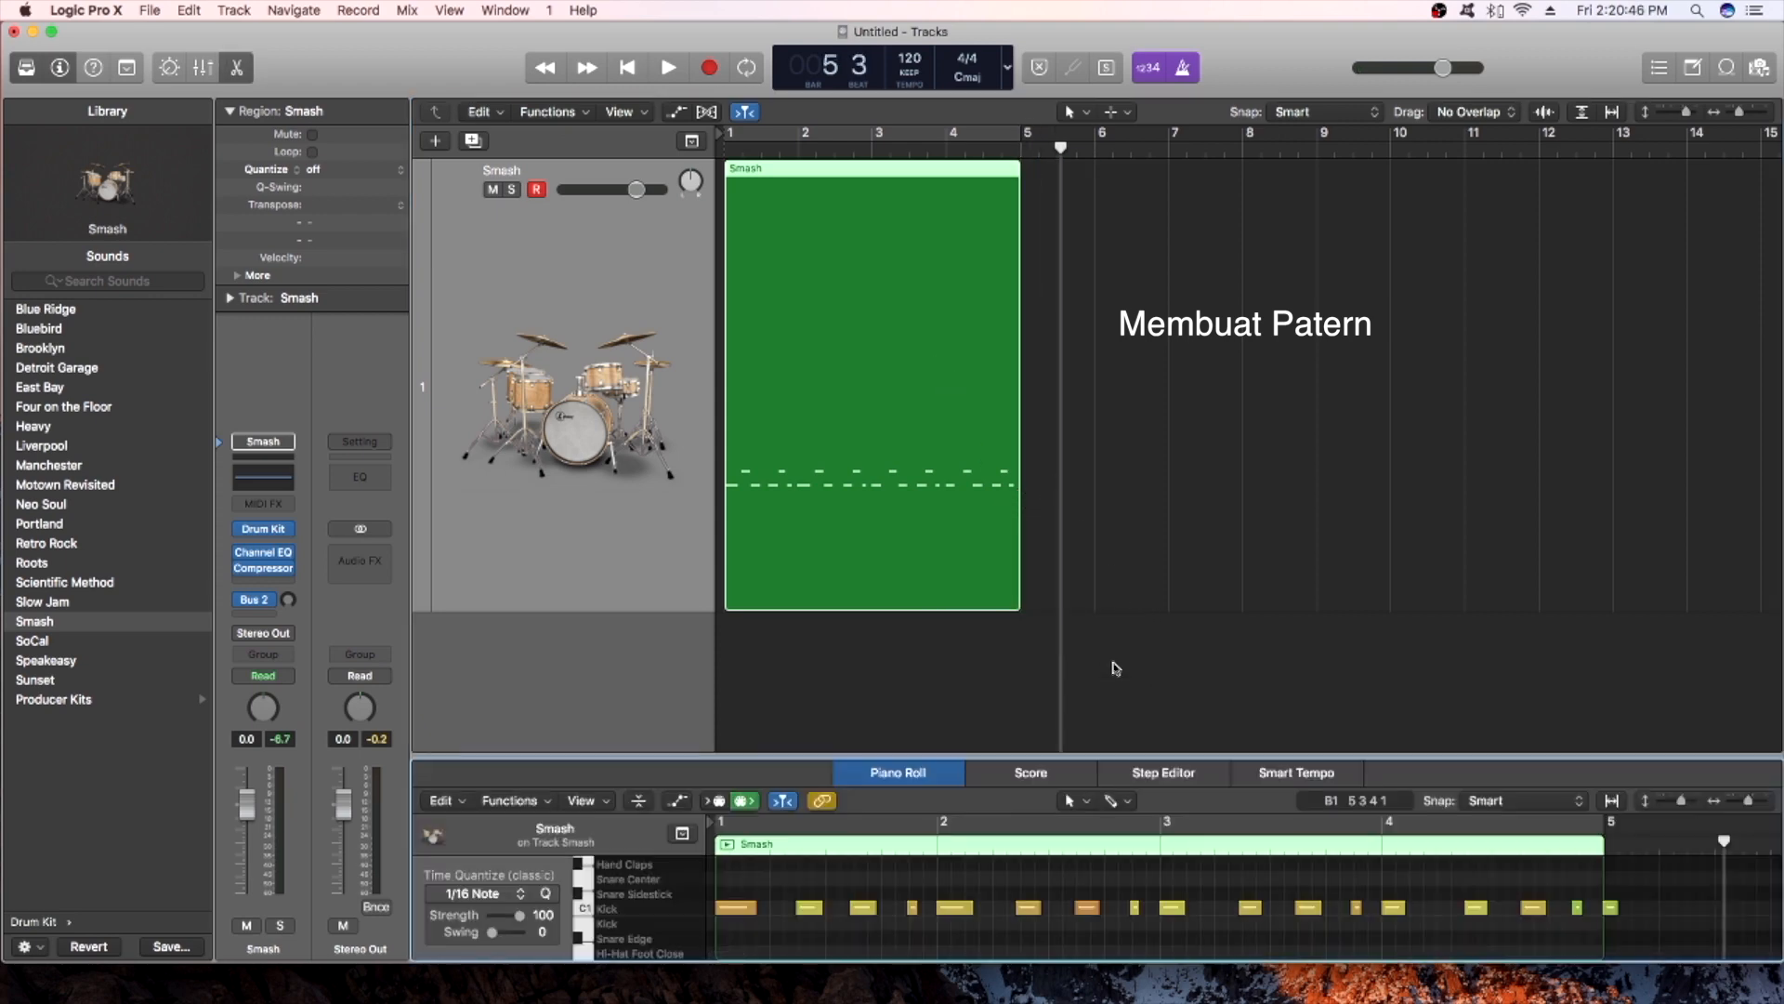
left_click_drag(1137, 754, 1148, 513)
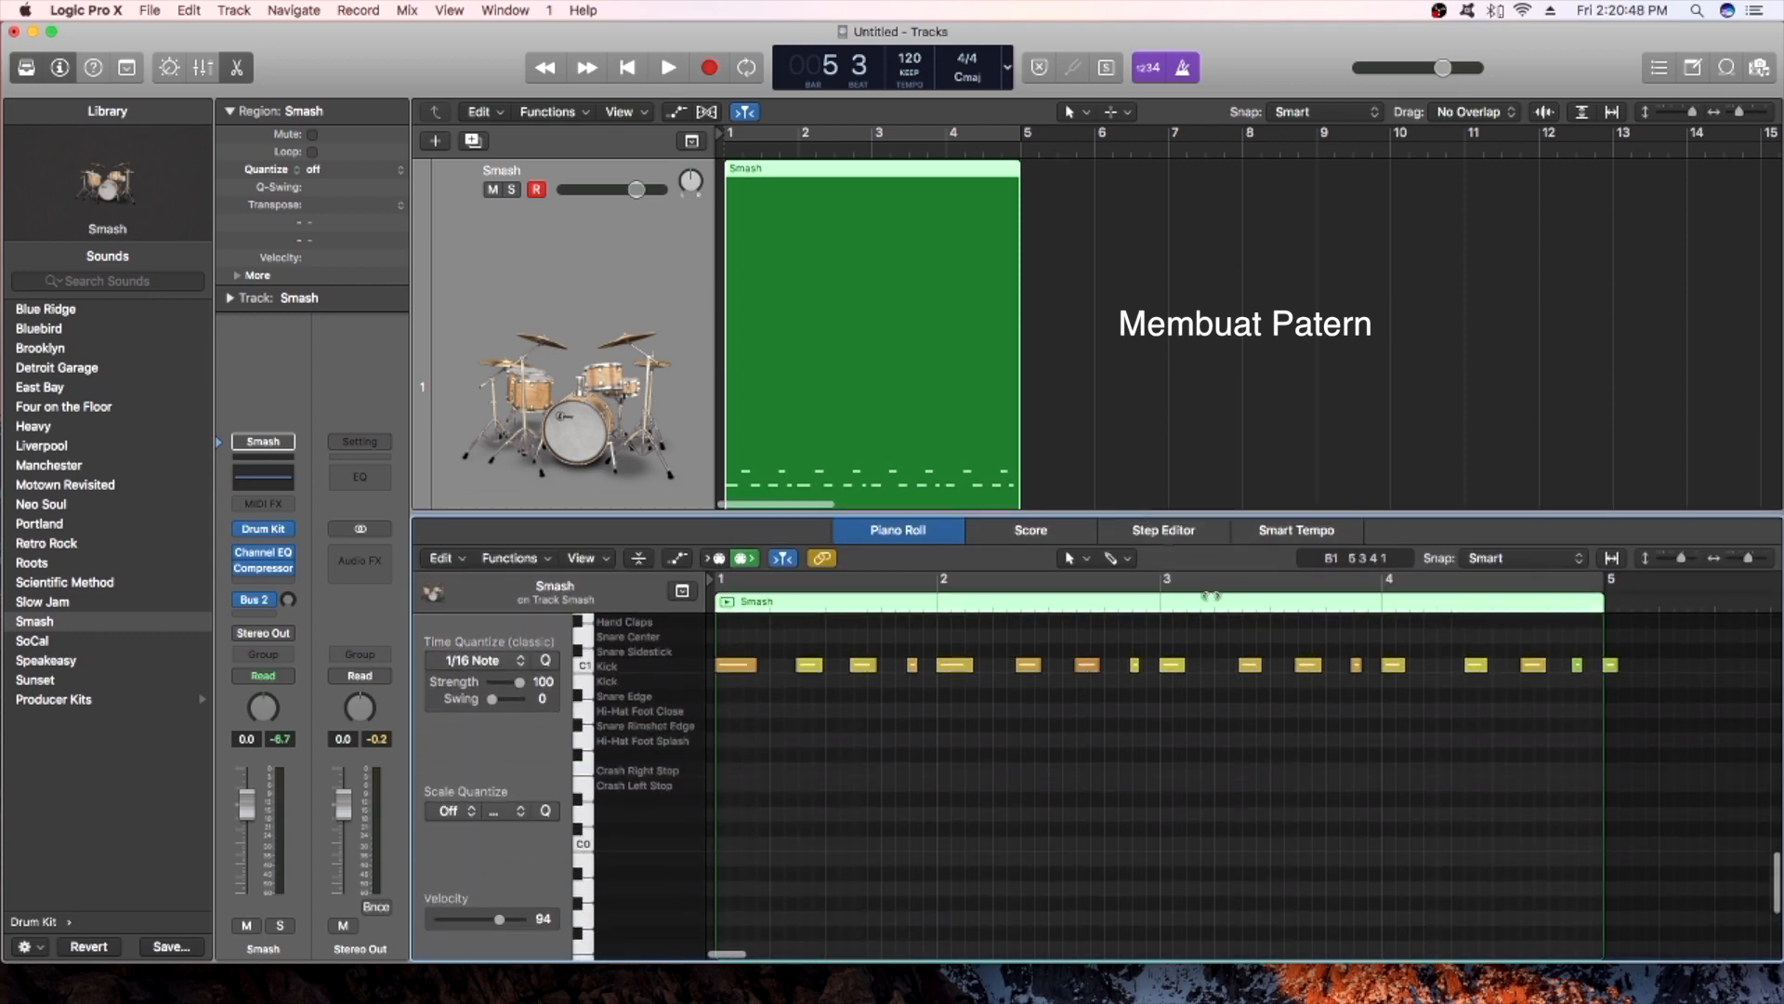
scroll(1487, 725, "up", 5)
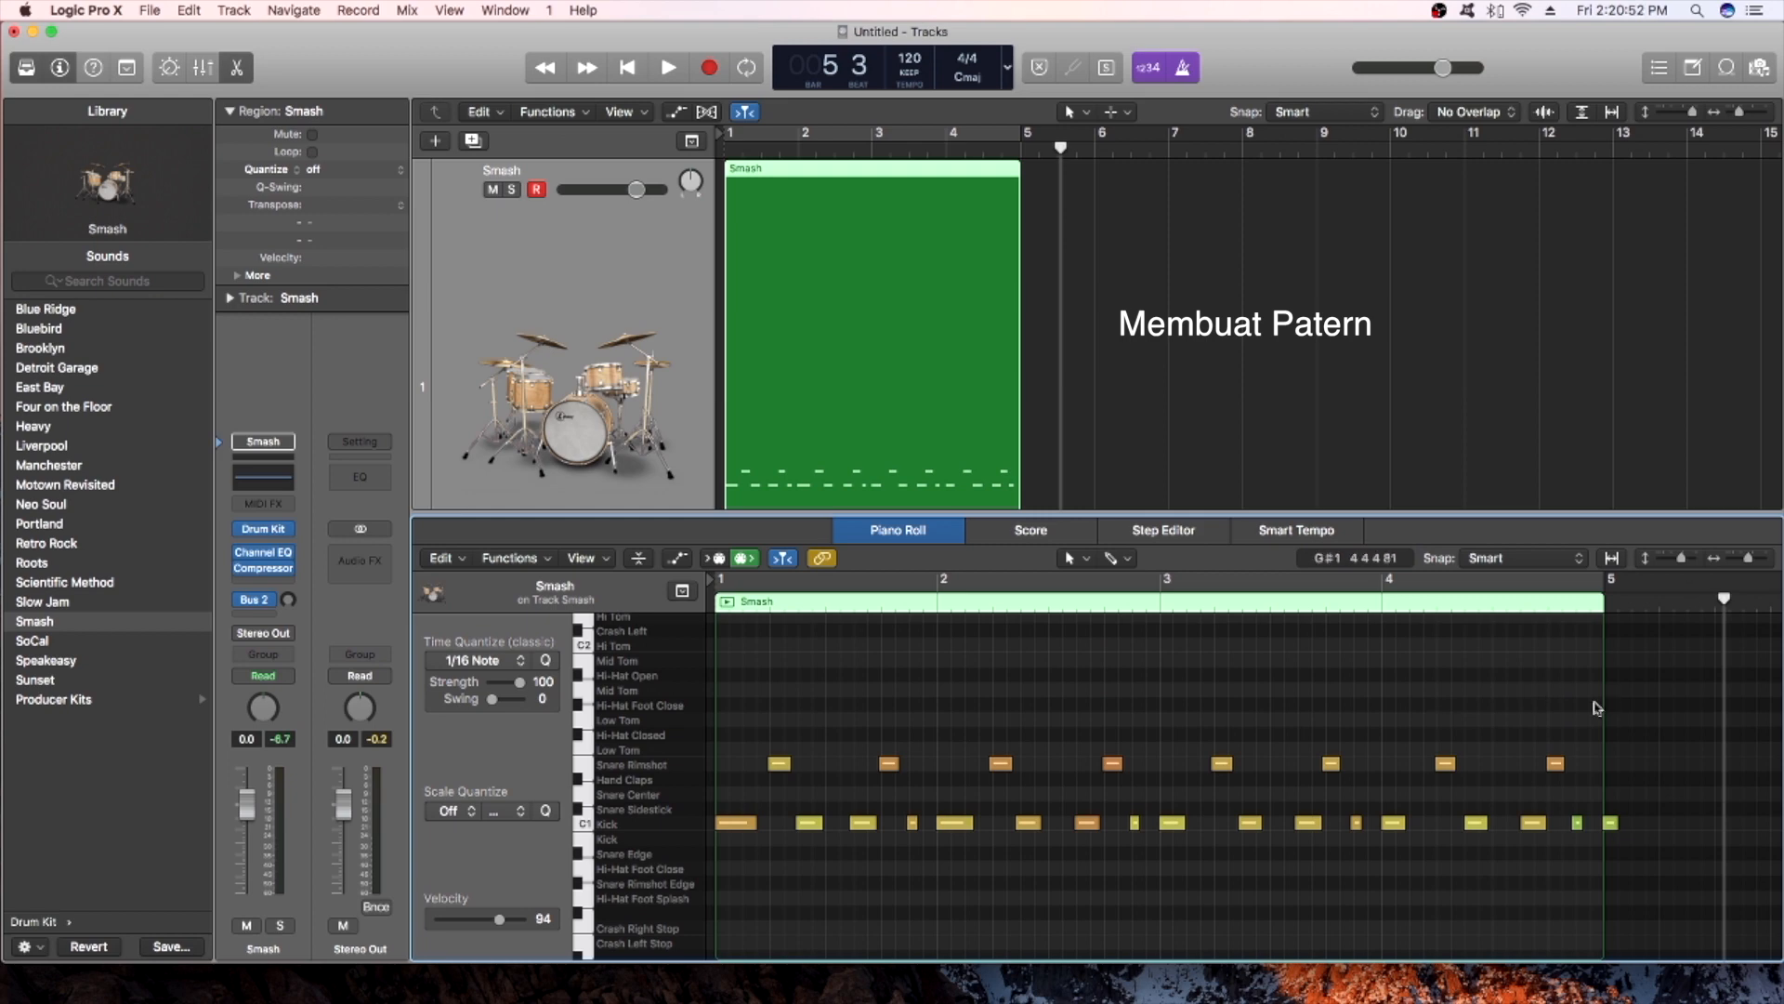
Select all the kick and snare notes in the Piano Roll and quantize their timing to 1/16 Note.
left_click_drag(1638, 711, 685, 856)
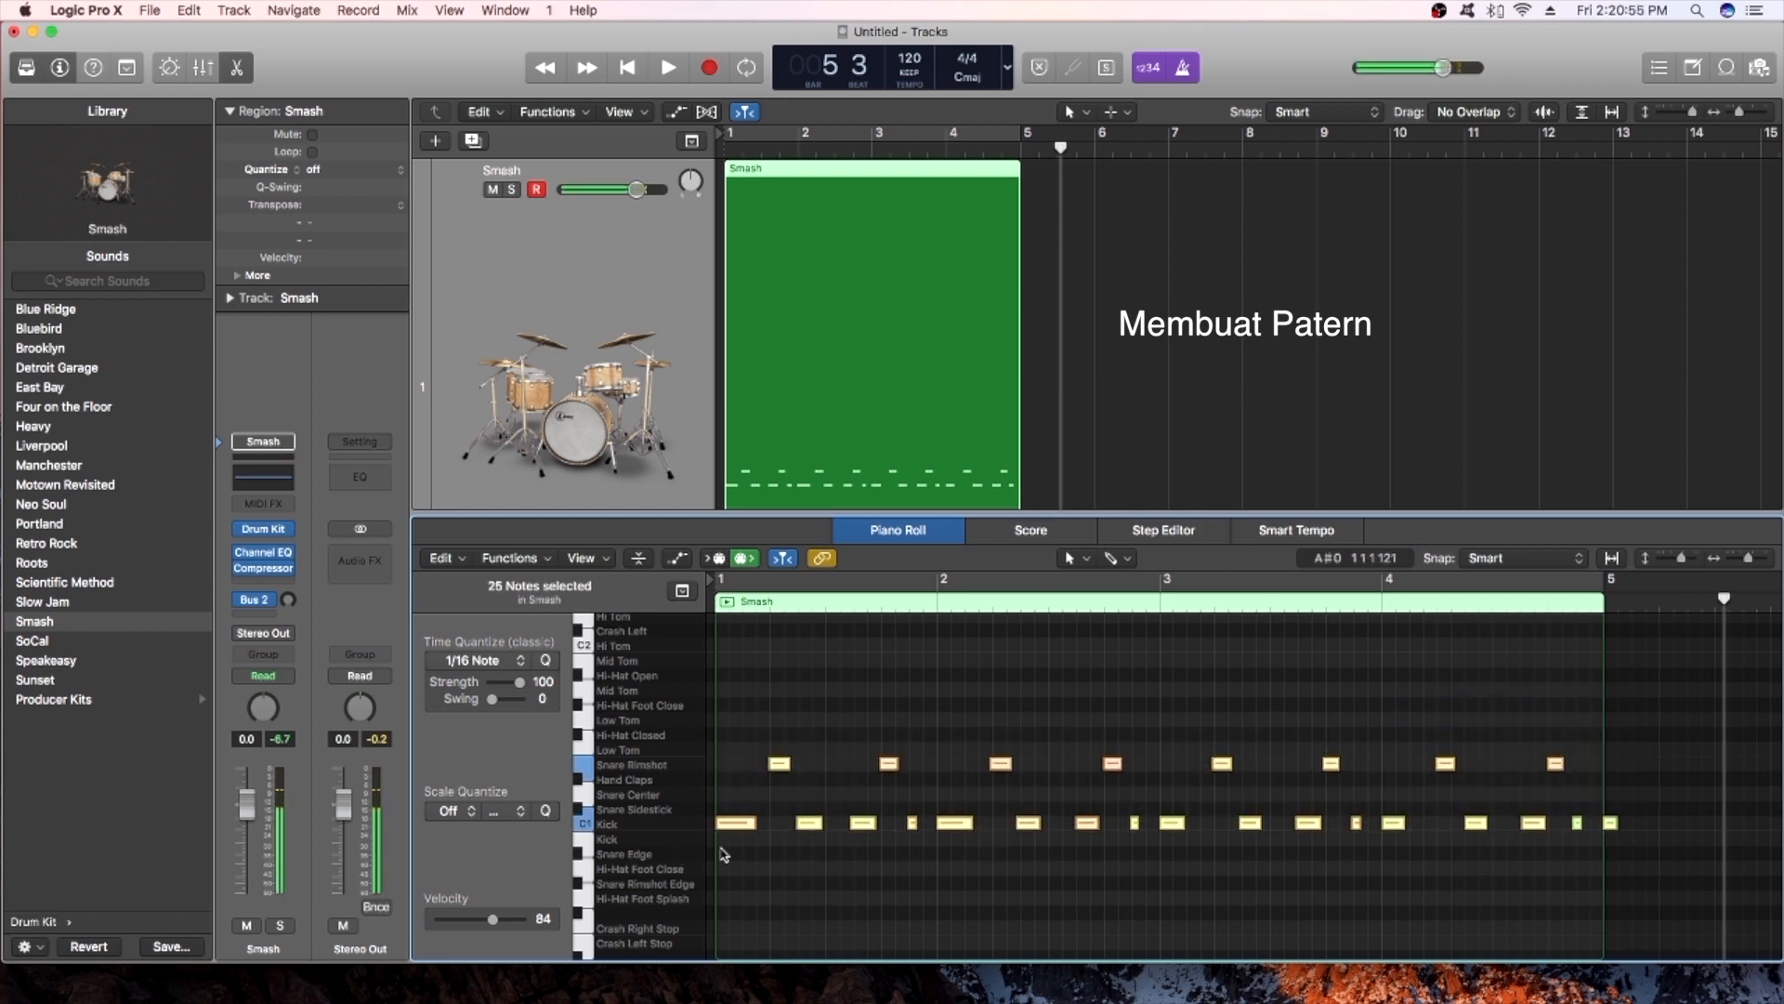
left_click(519, 661)
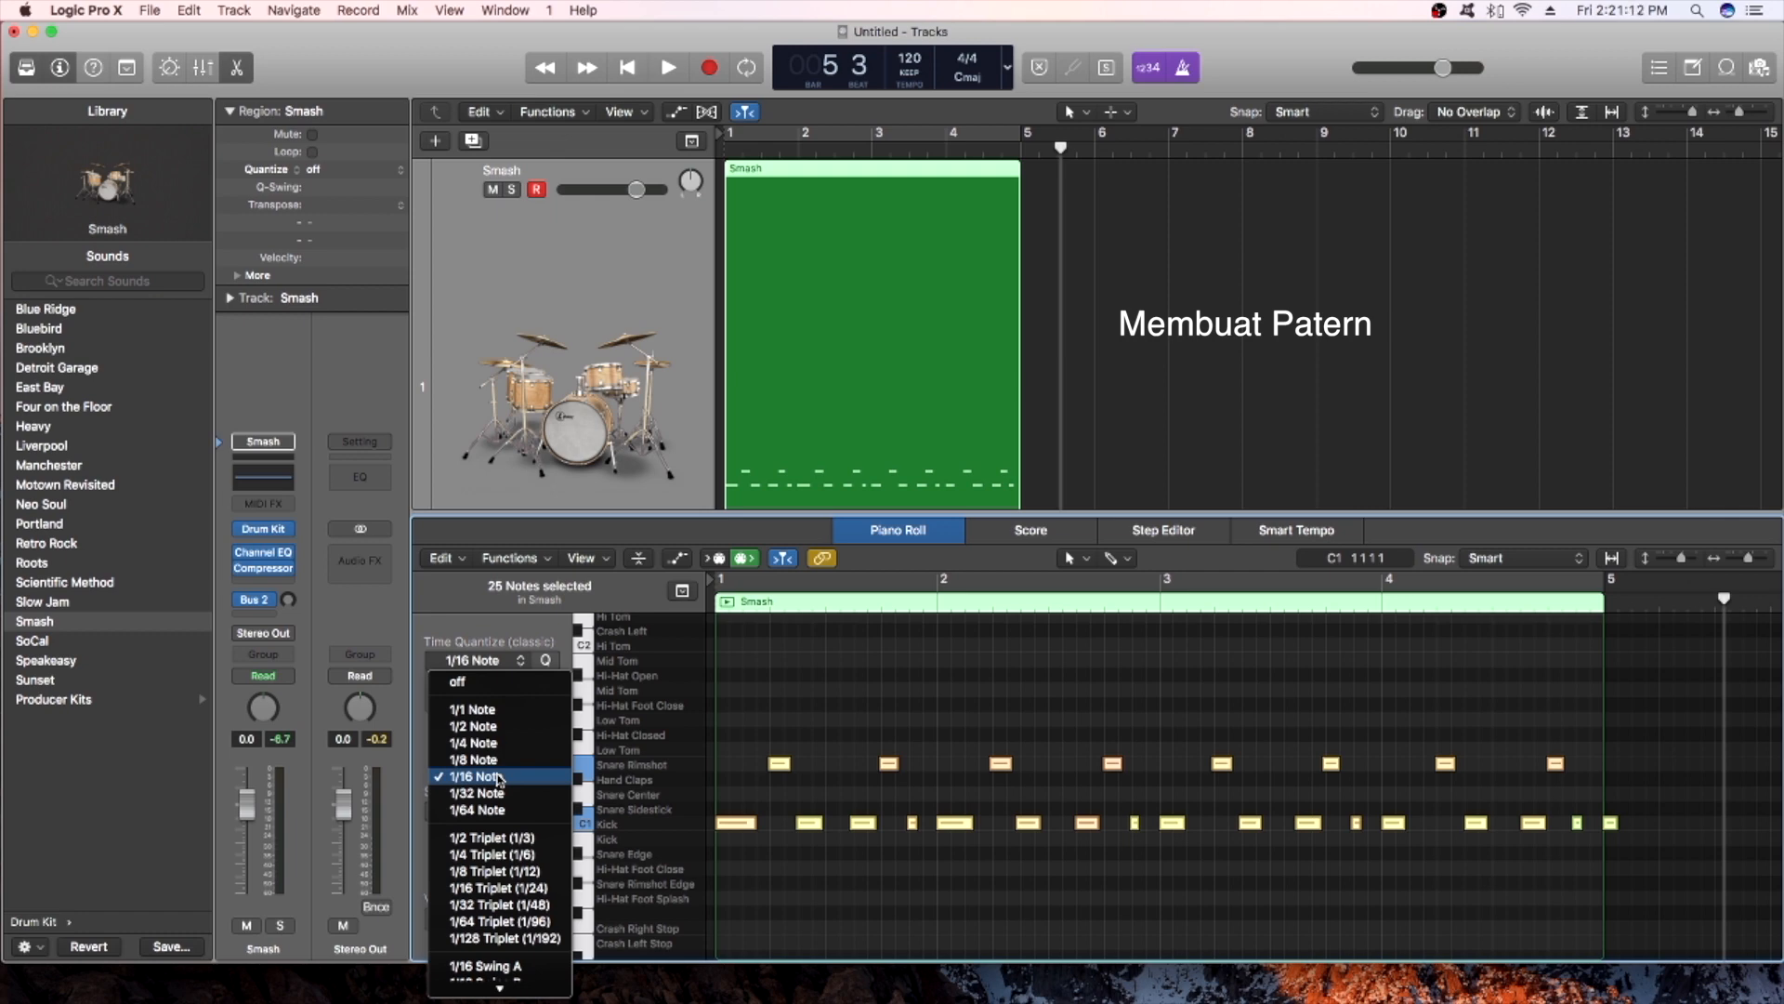
left_click(499, 776)
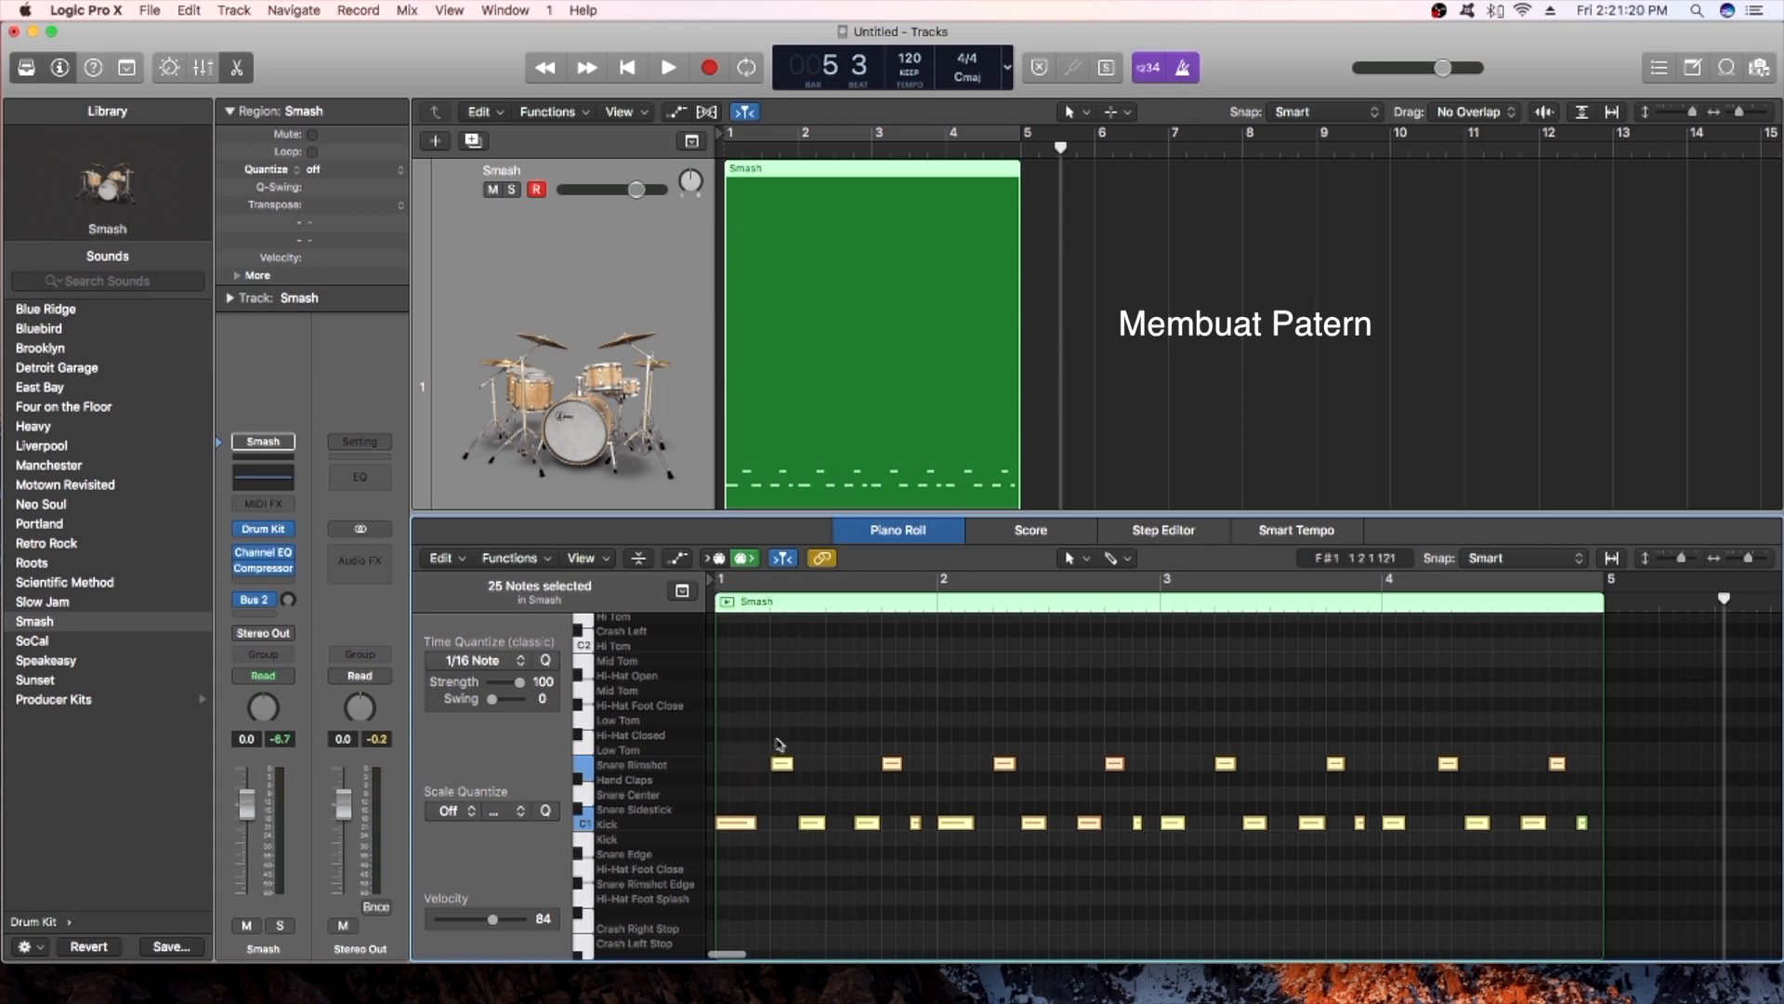
Return the playhead to bar 1 and delete the drum region from the Smash track.
left_click(899, 298)
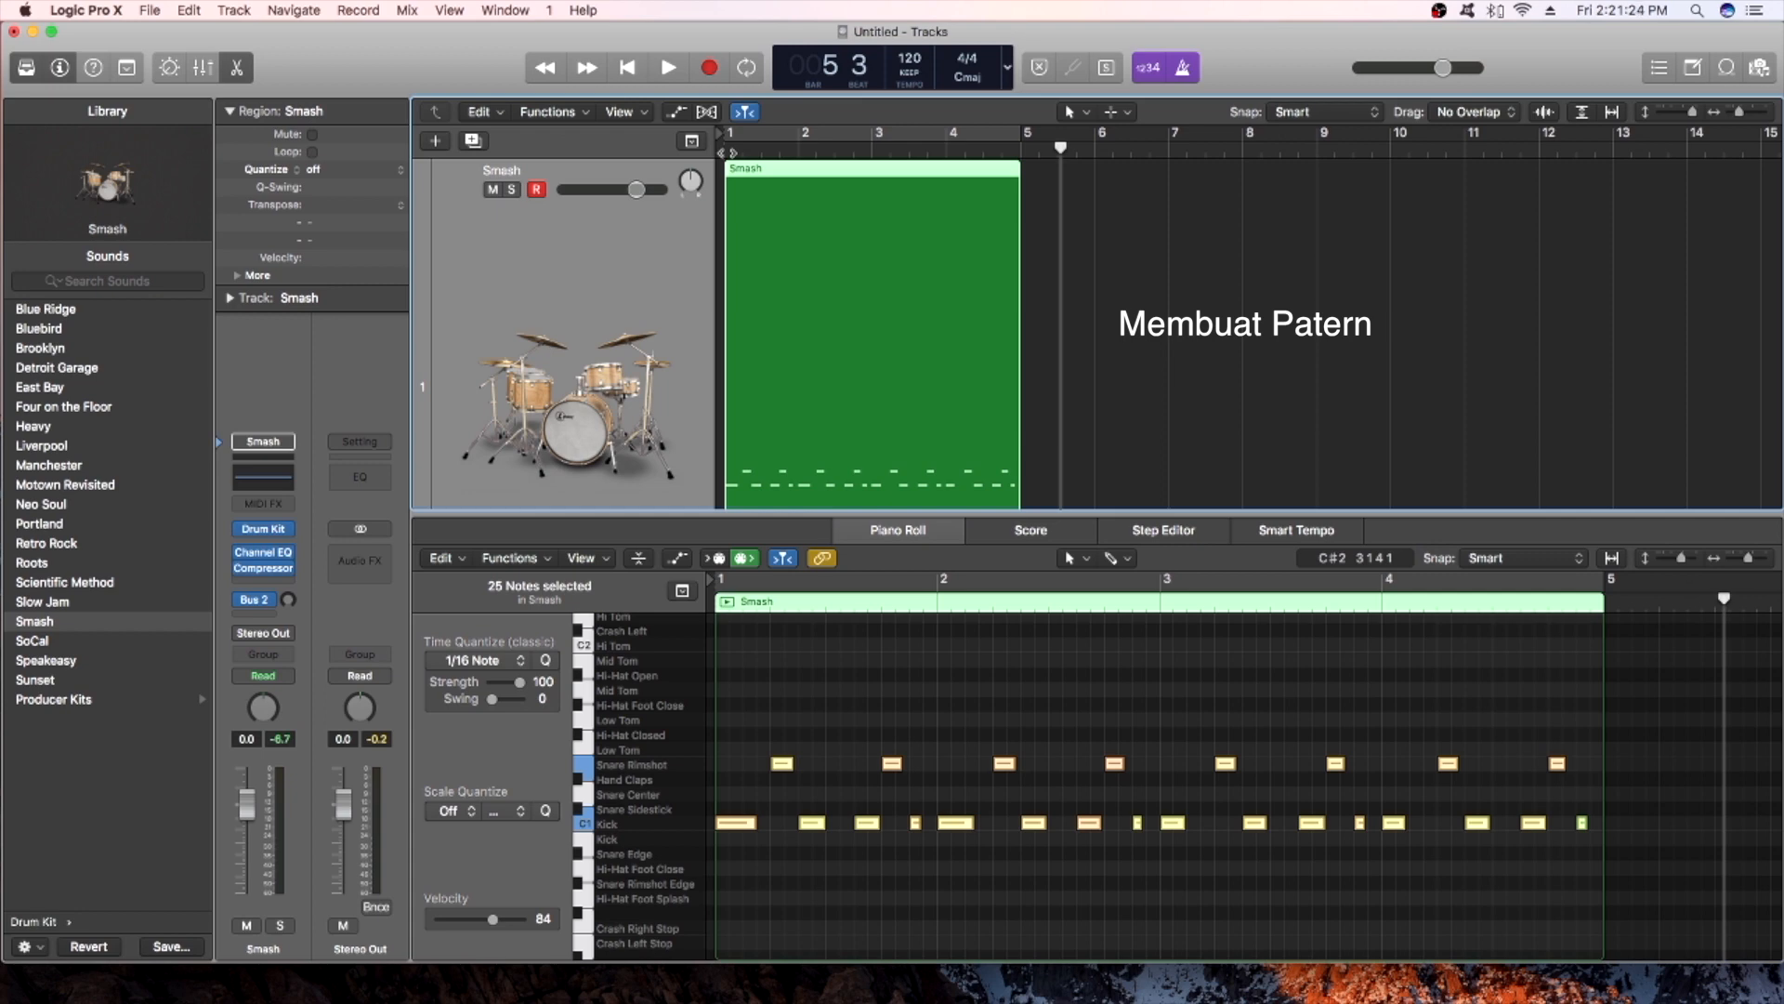
key("Return")
left_click(727, 152)
scroll(723, 154, "left", 1)
left_click(722, 153)
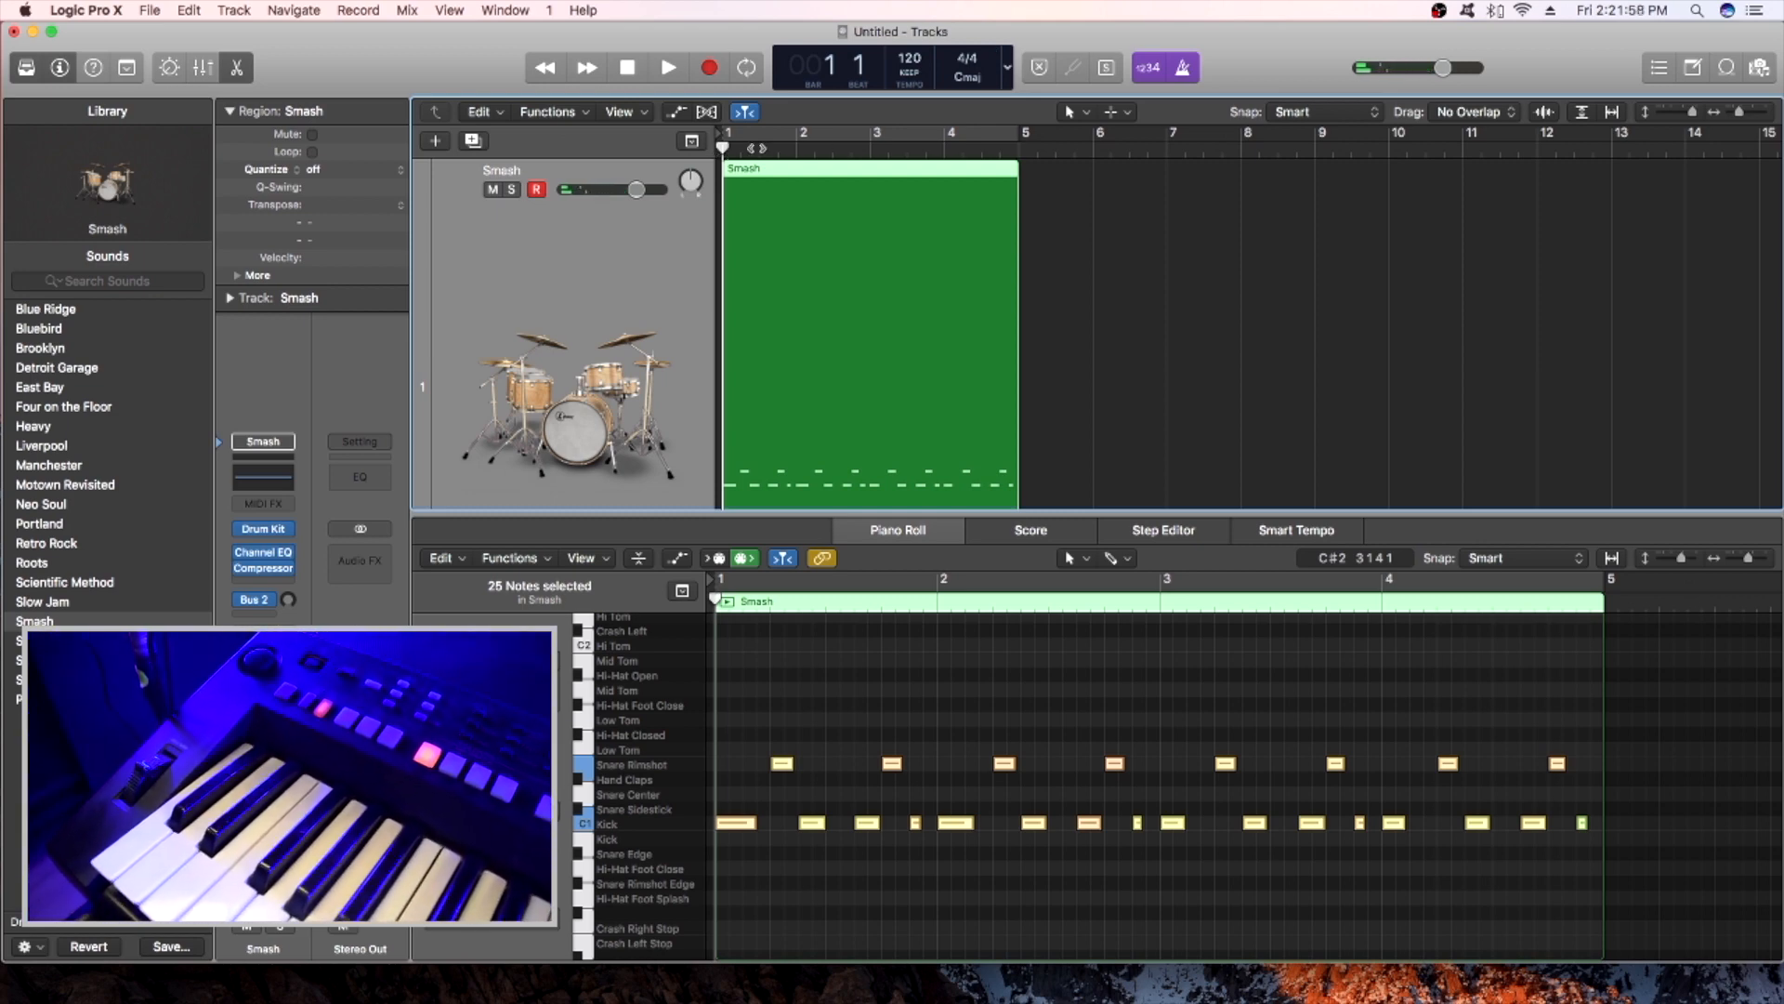
left_click(1068, 341)
left_click(989, 349)
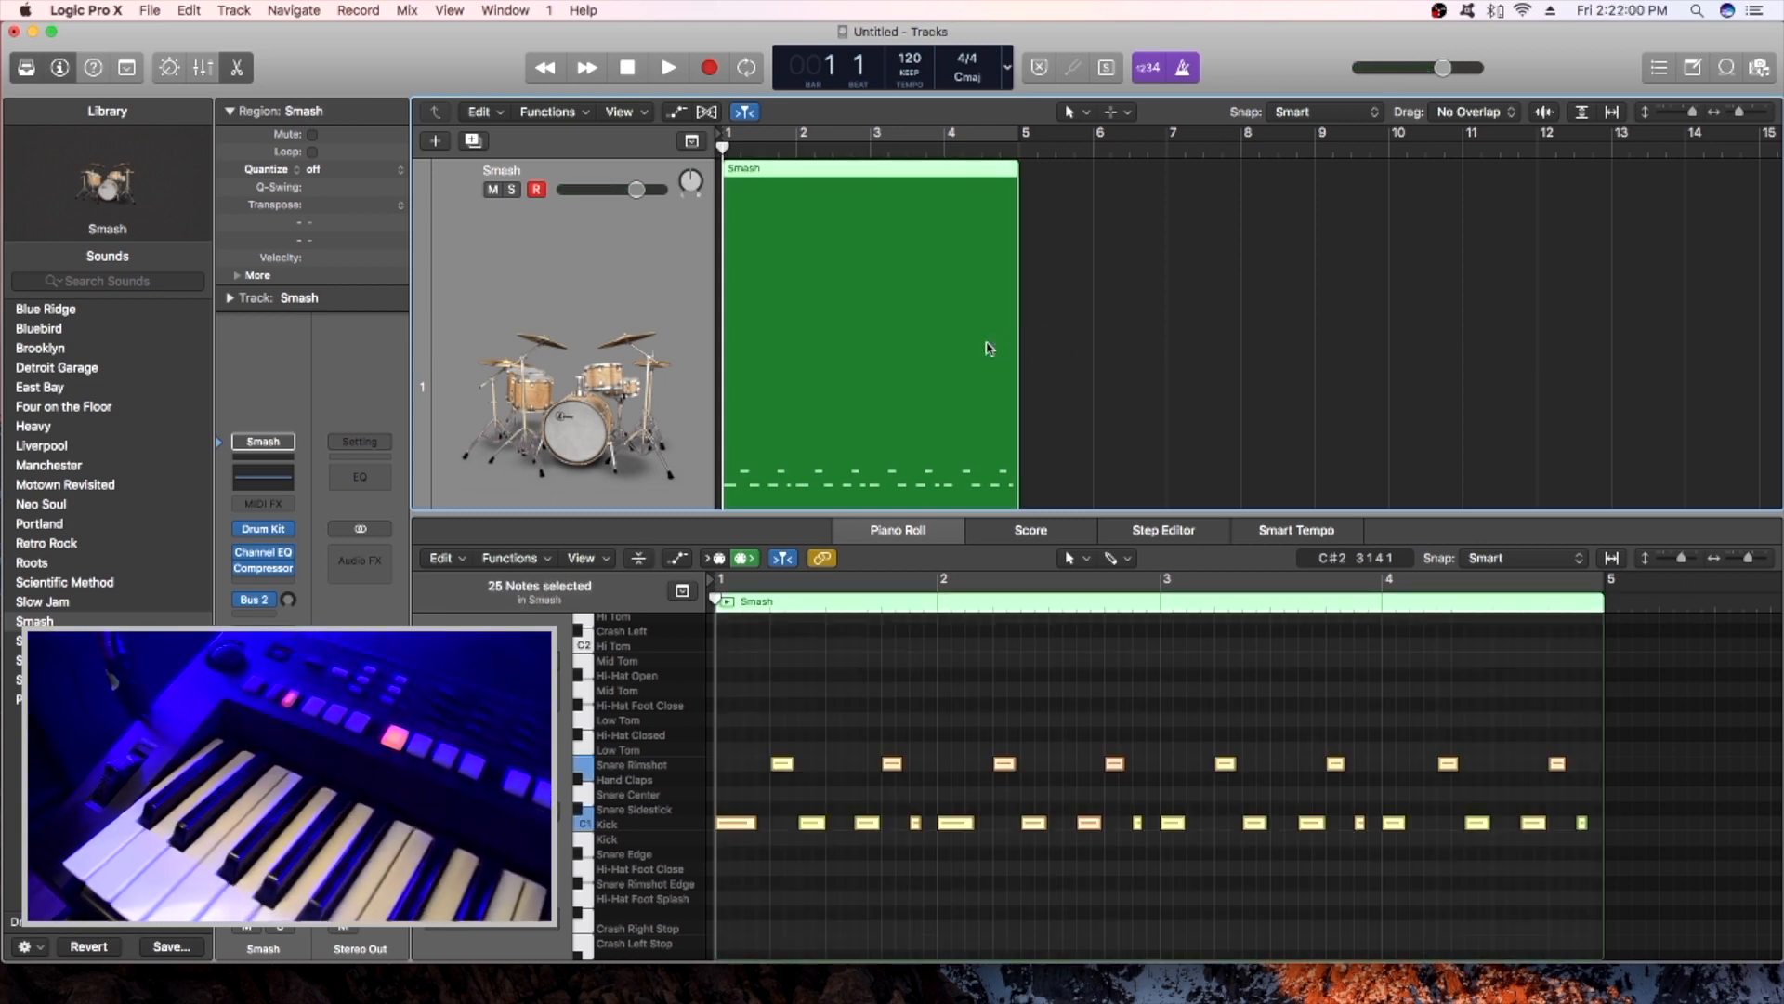
key("Delete")
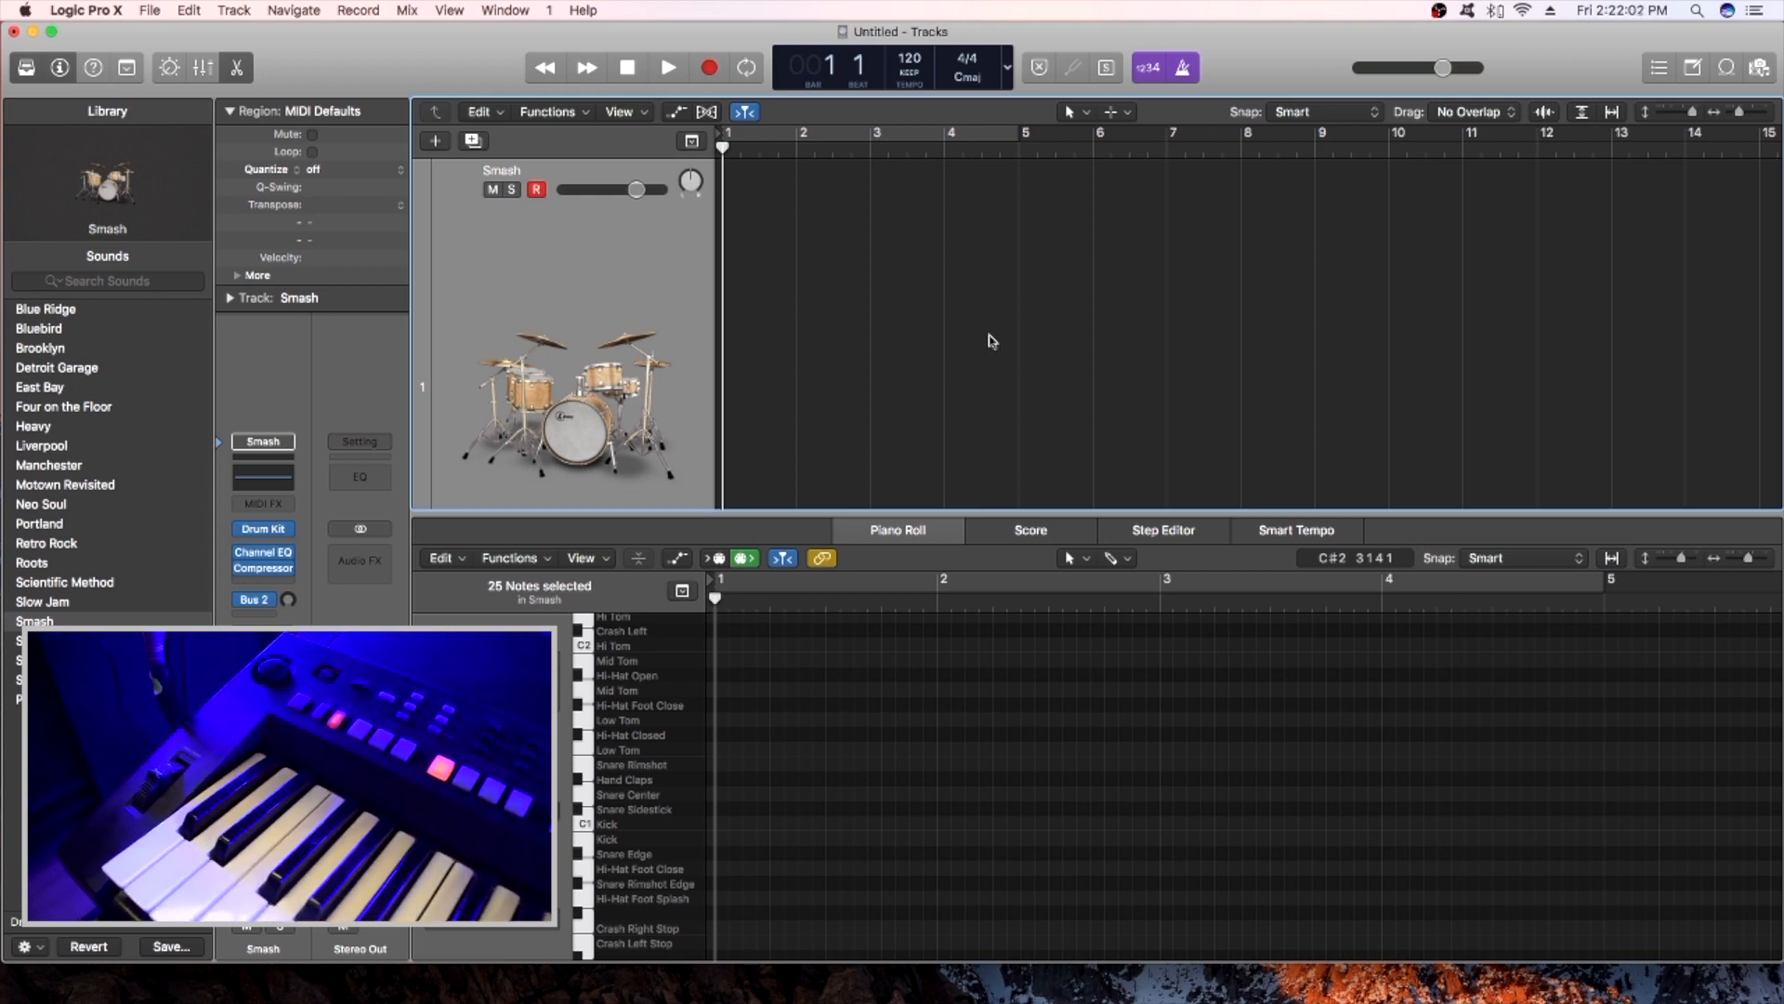
Record a new kick and snare rimshot take on the Smash track from bar 1 until past bar 5.
left_click(711, 77)
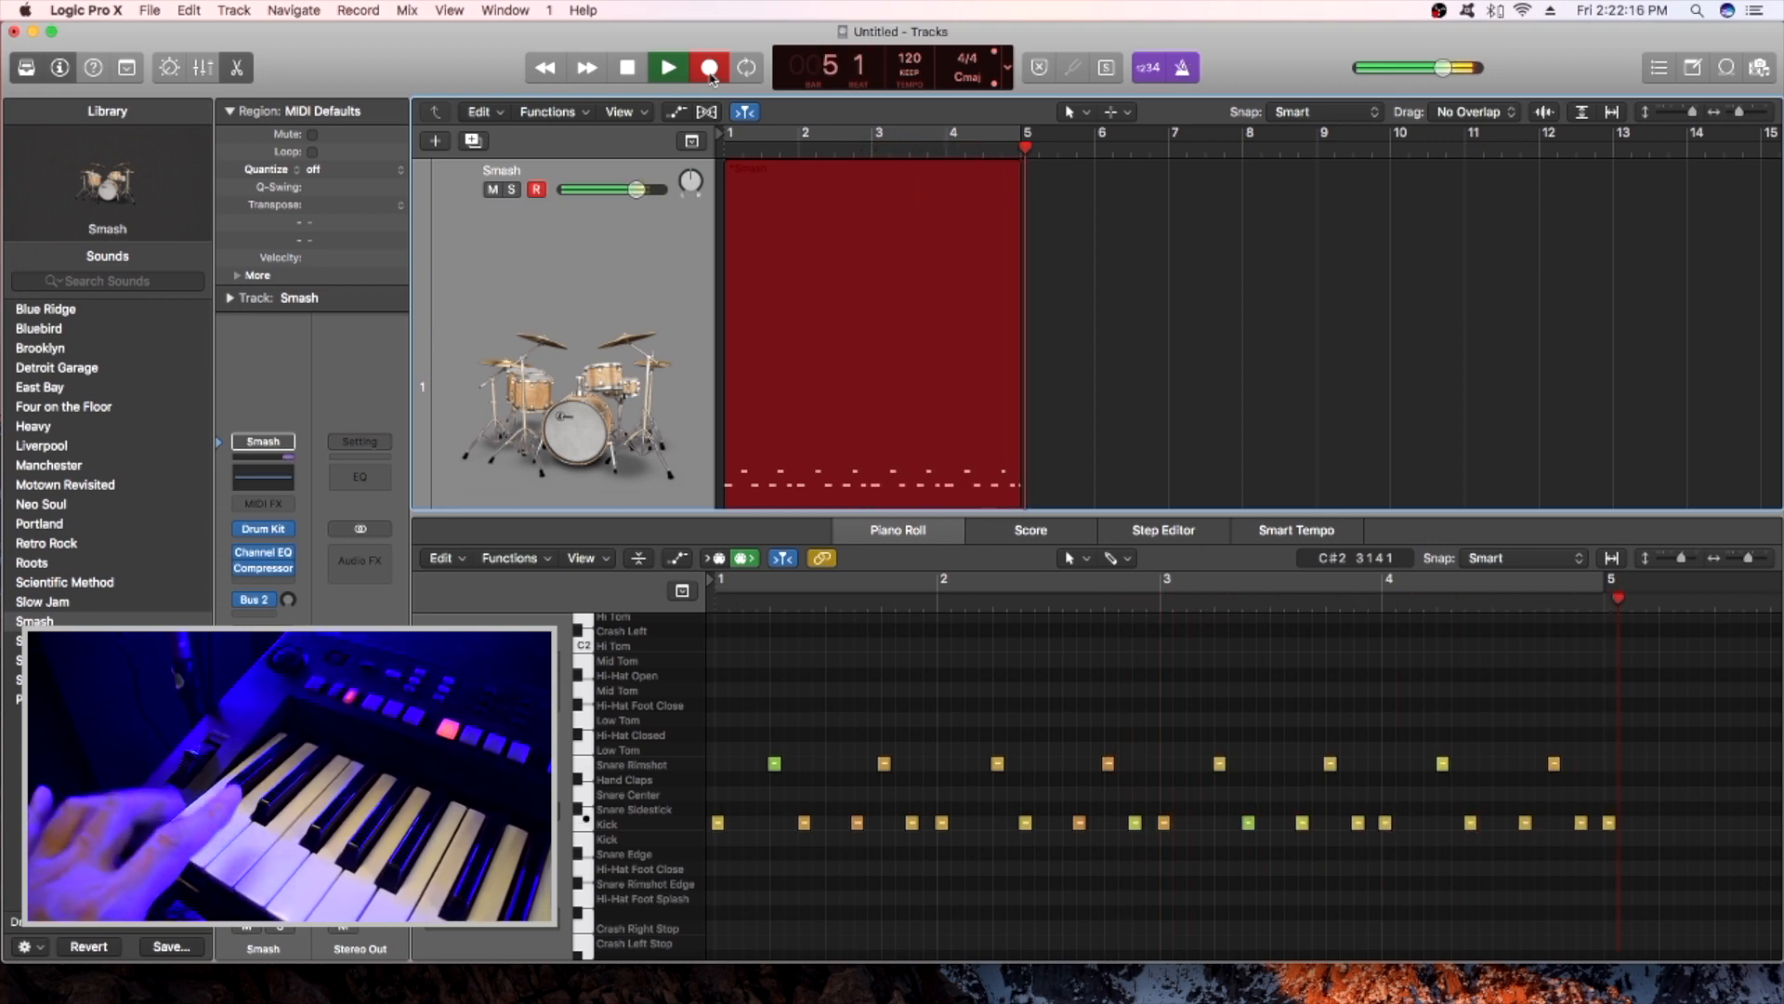
key("space")
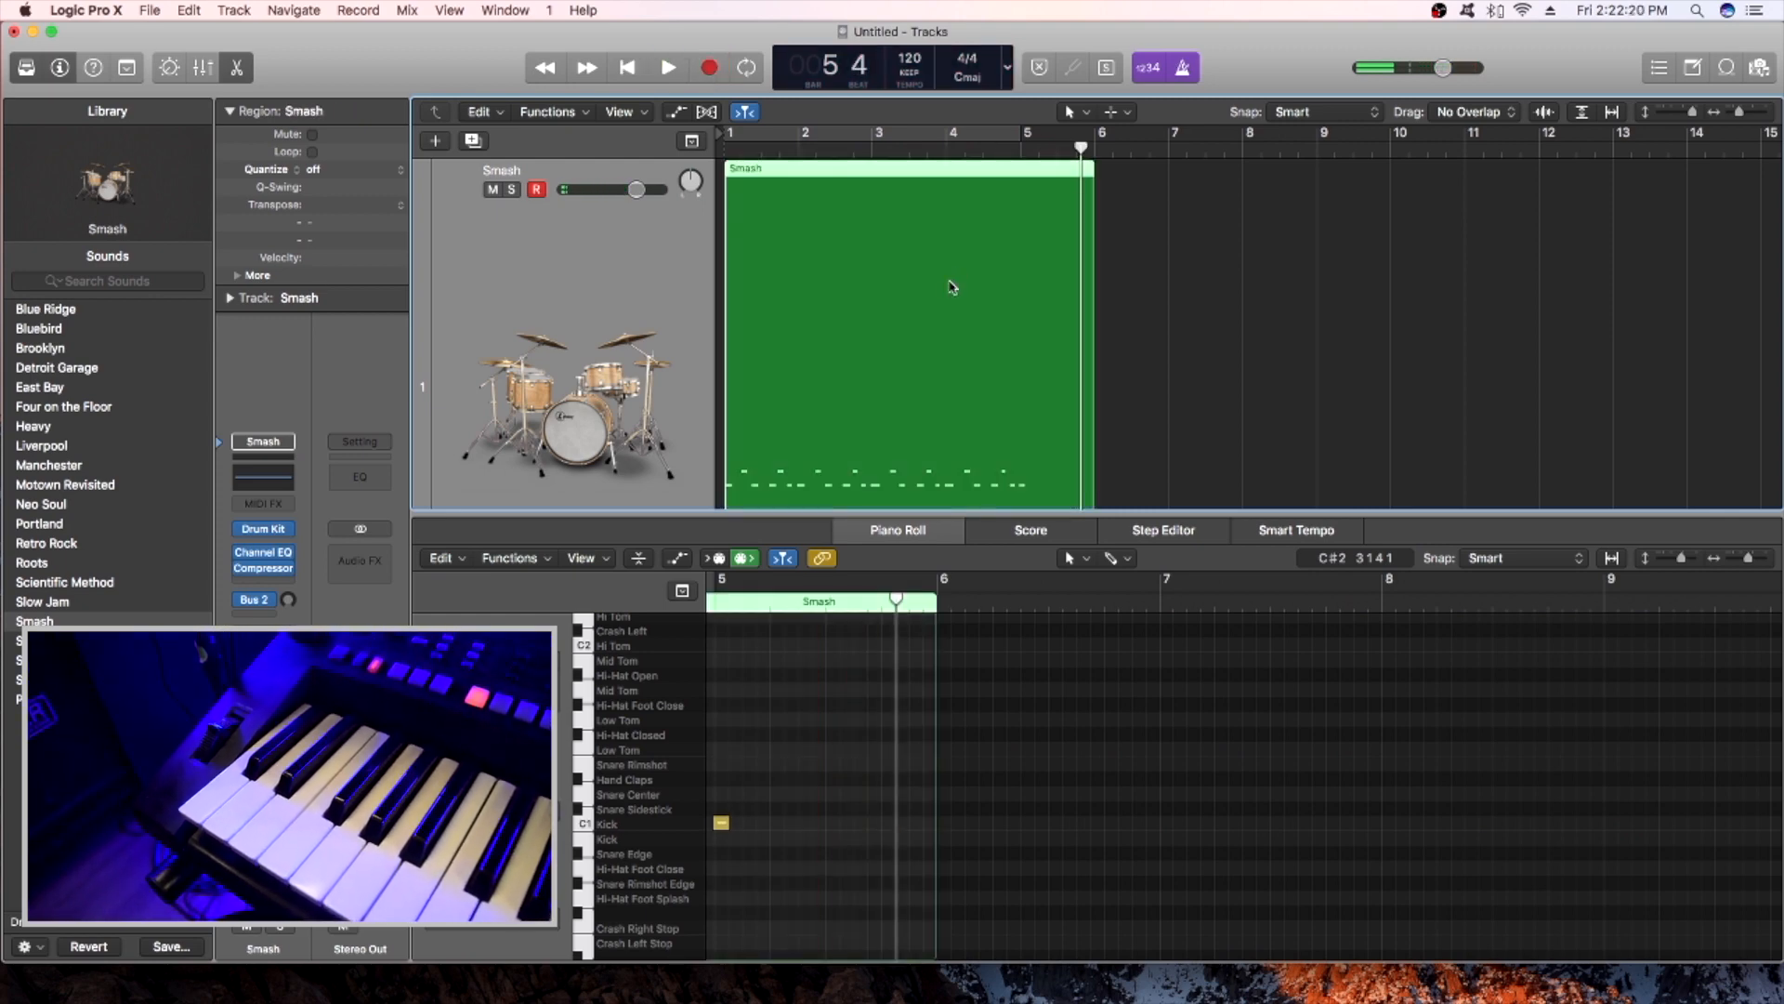
Select all the newly recorded kick and snare notes in the Piano Roll and quantize their timing.
key("e")
double_click(1032, 381)
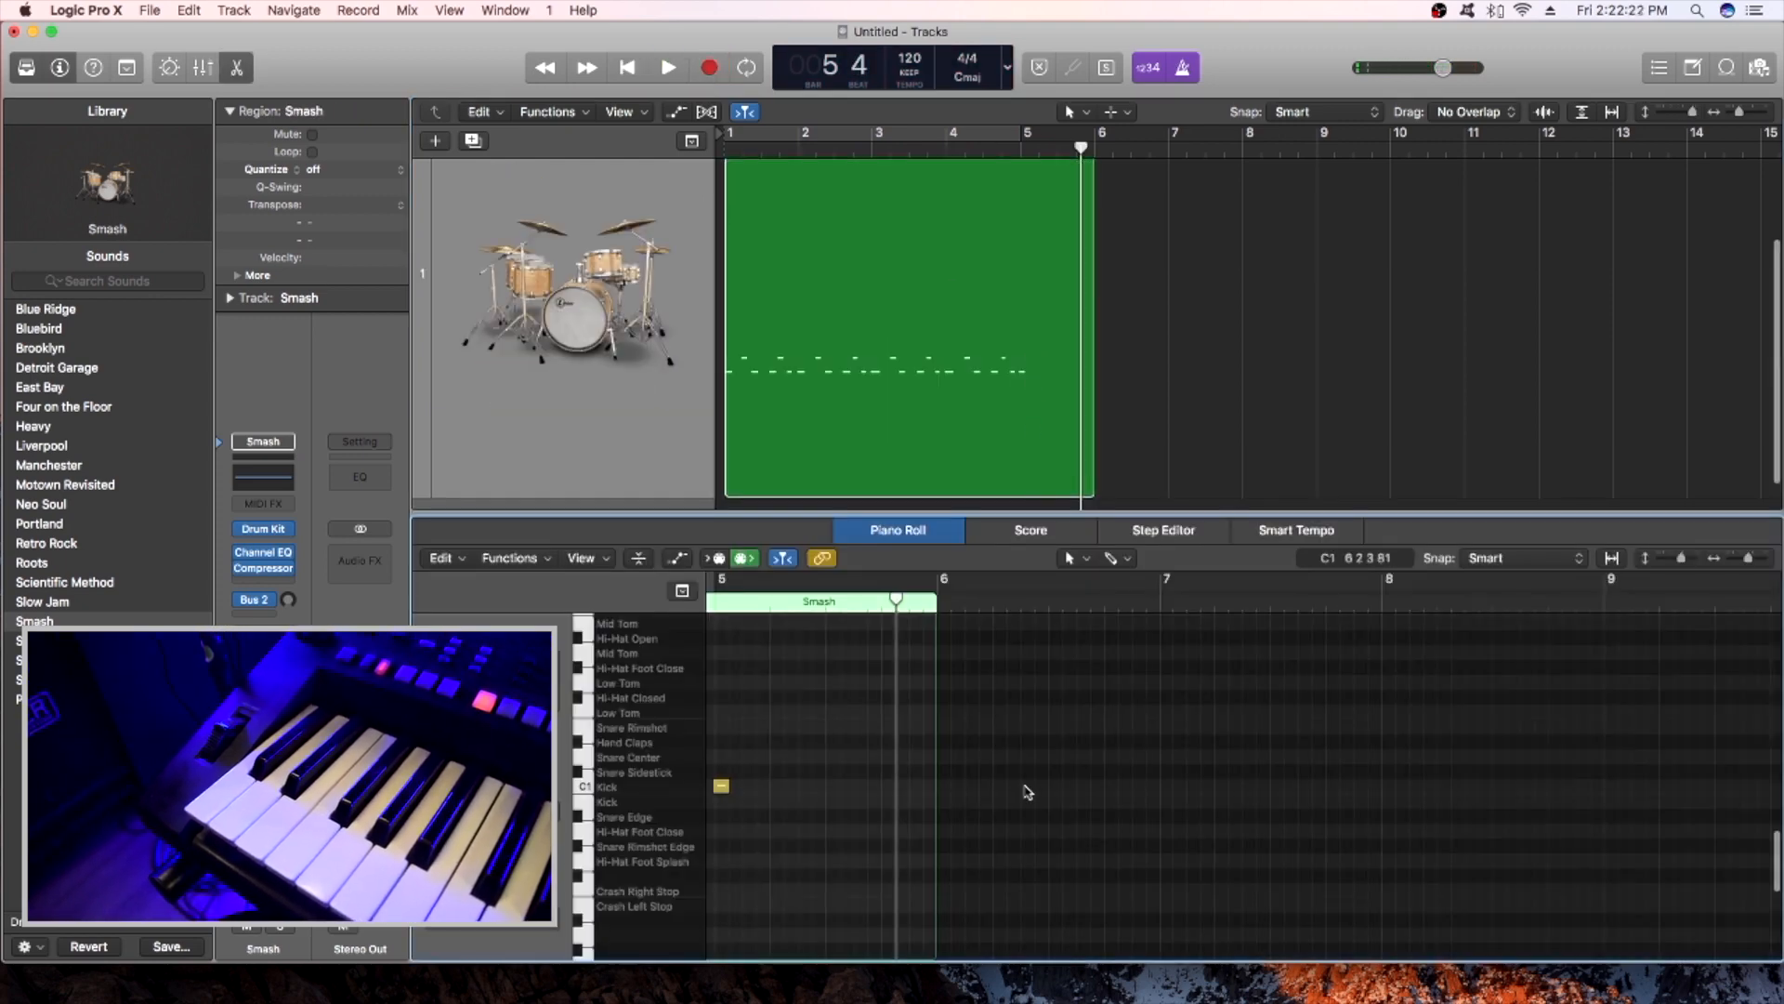
left_click_drag(1703, 853, 583, 686)
left_click(550, 658)
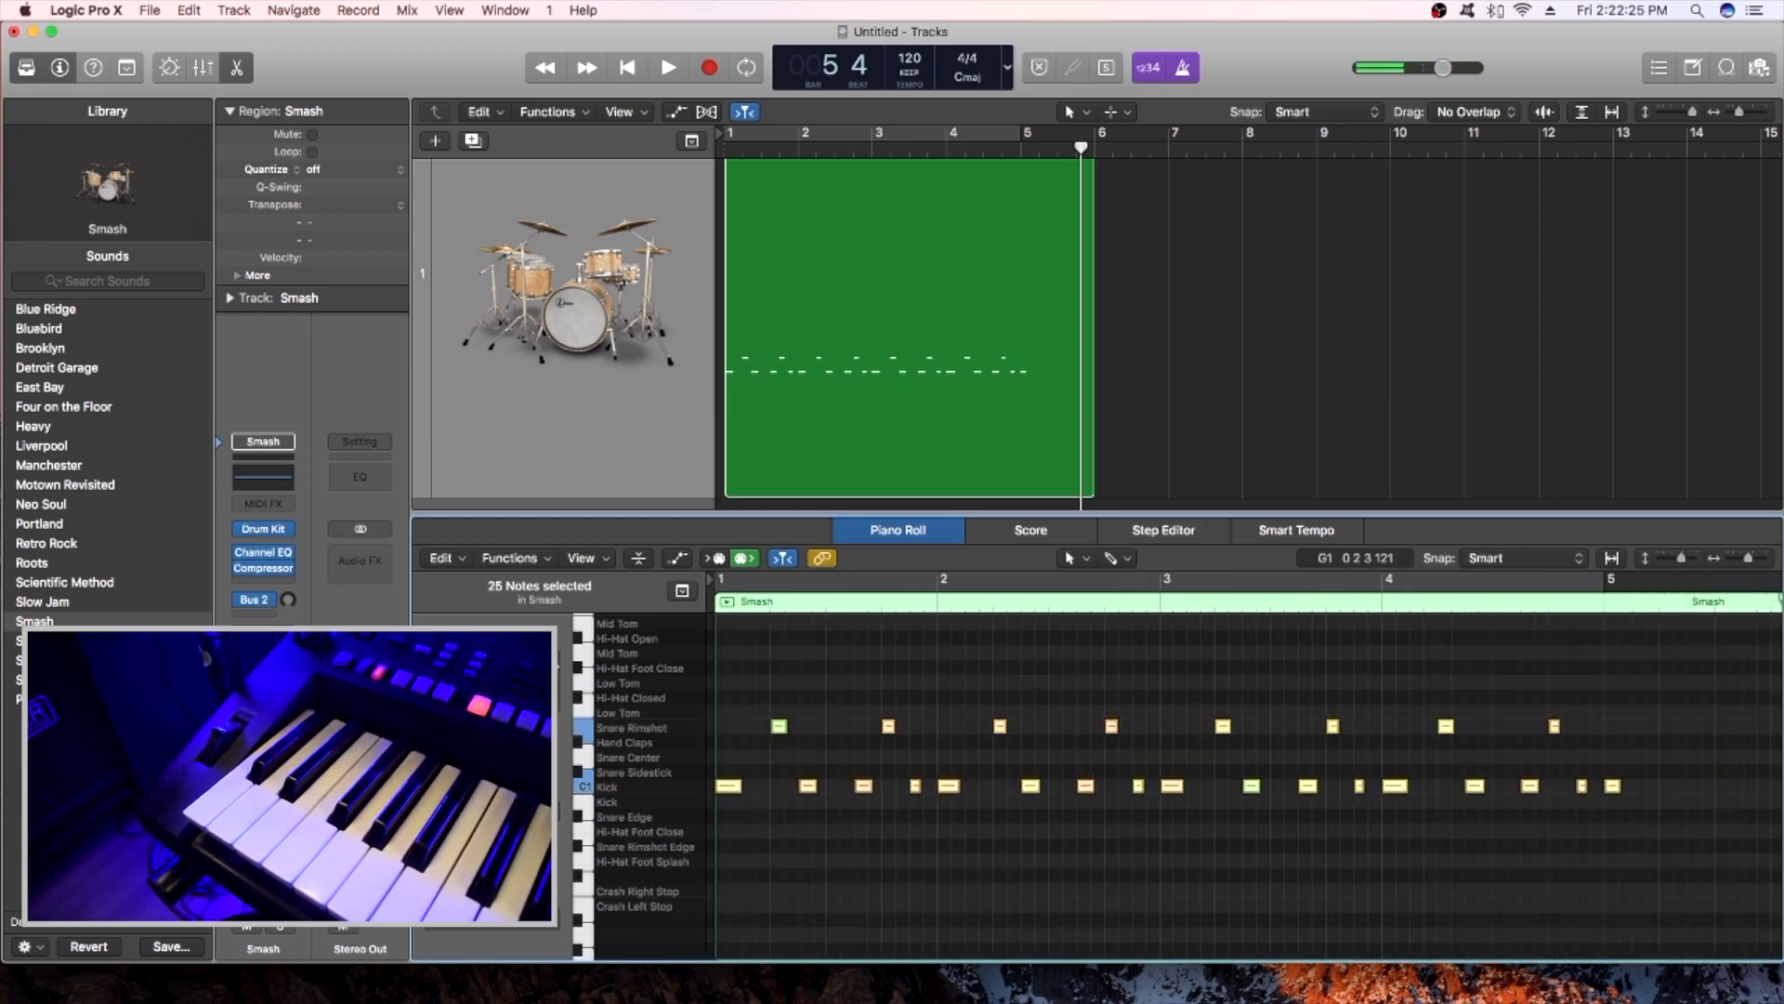
Try overdubbing closed and open hi-hat notes onto the drum region from bar 1, and undo the take.
left_click(725, 149)
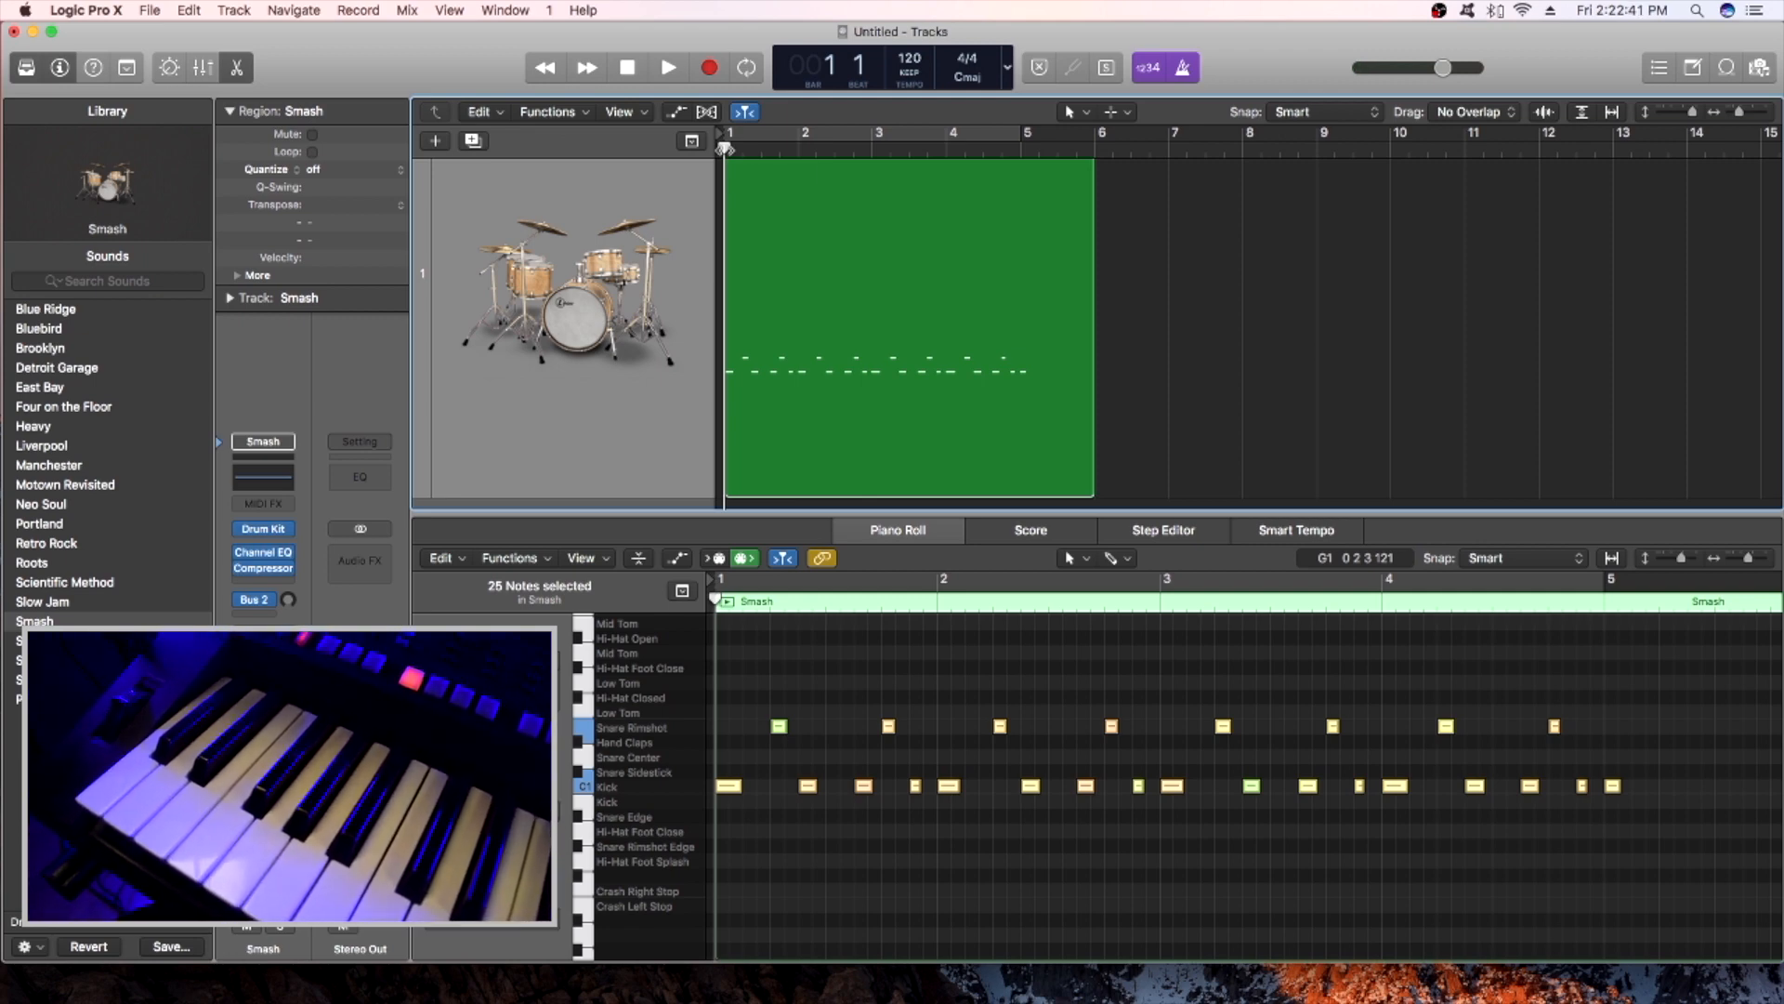
key("r")
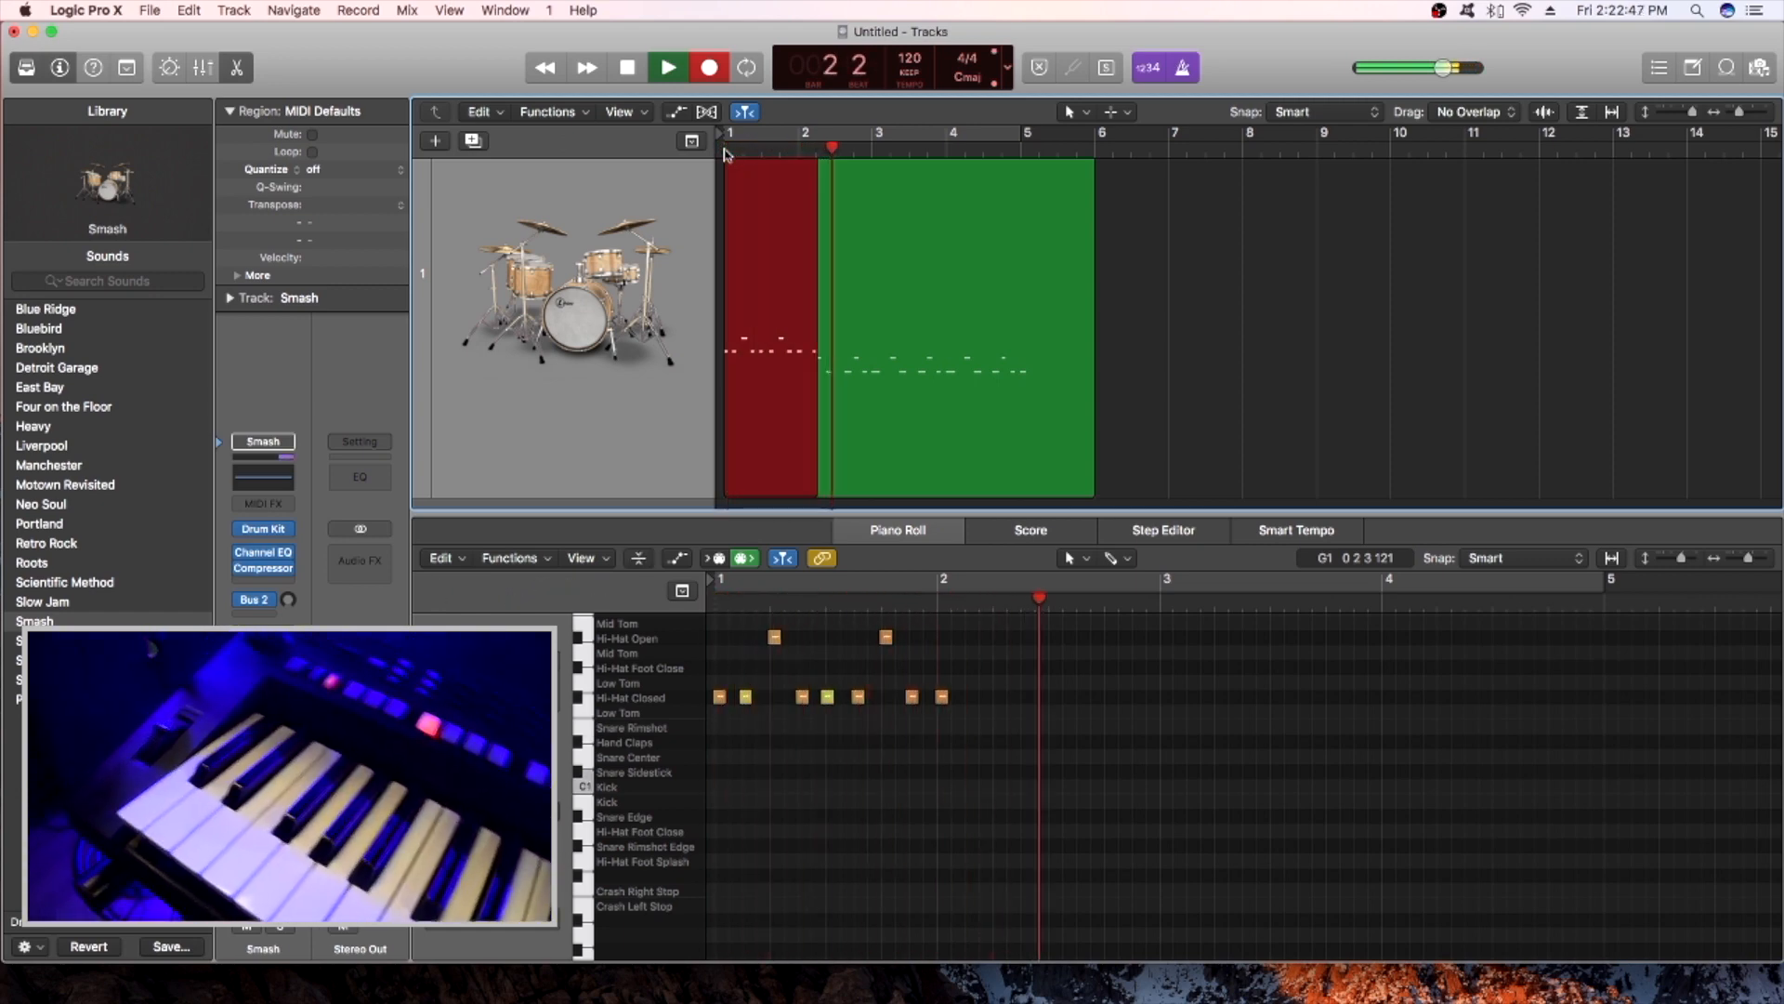
key("space")
key("super+z")
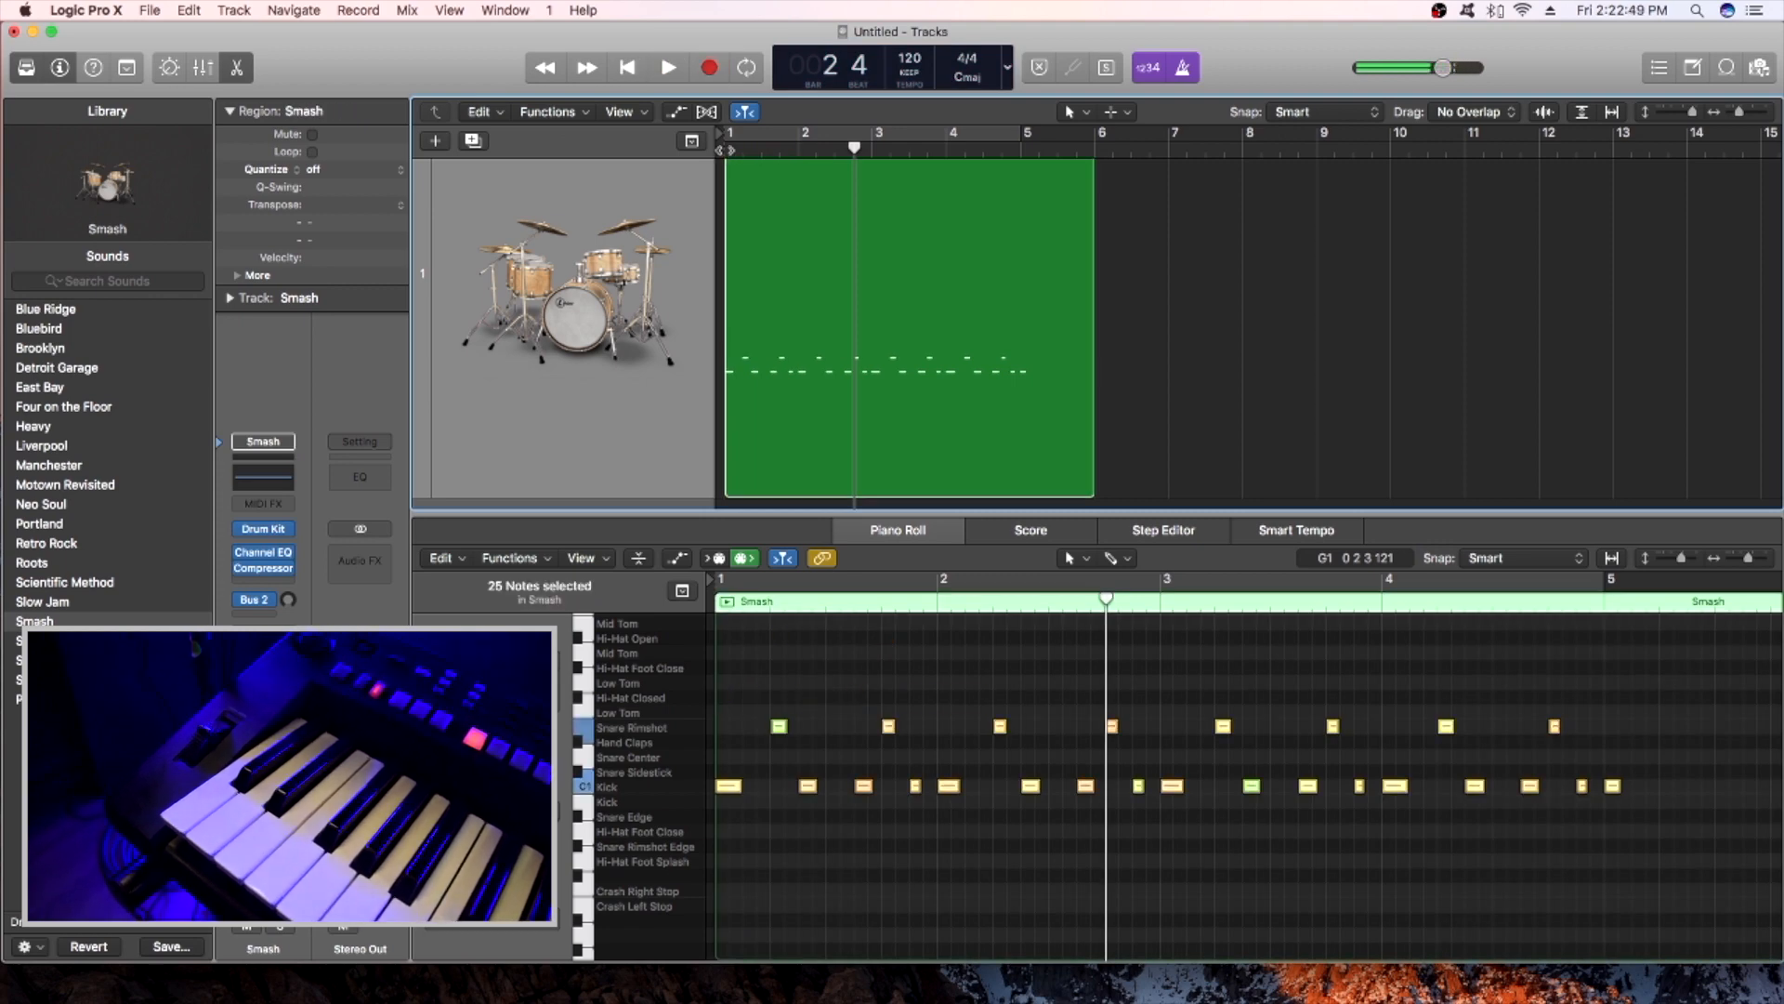
Overdub a steady closed hi-hat pattern with occasional open hi-hats onto the drum region, from bar 1 to just past bar 5.
key("Return")
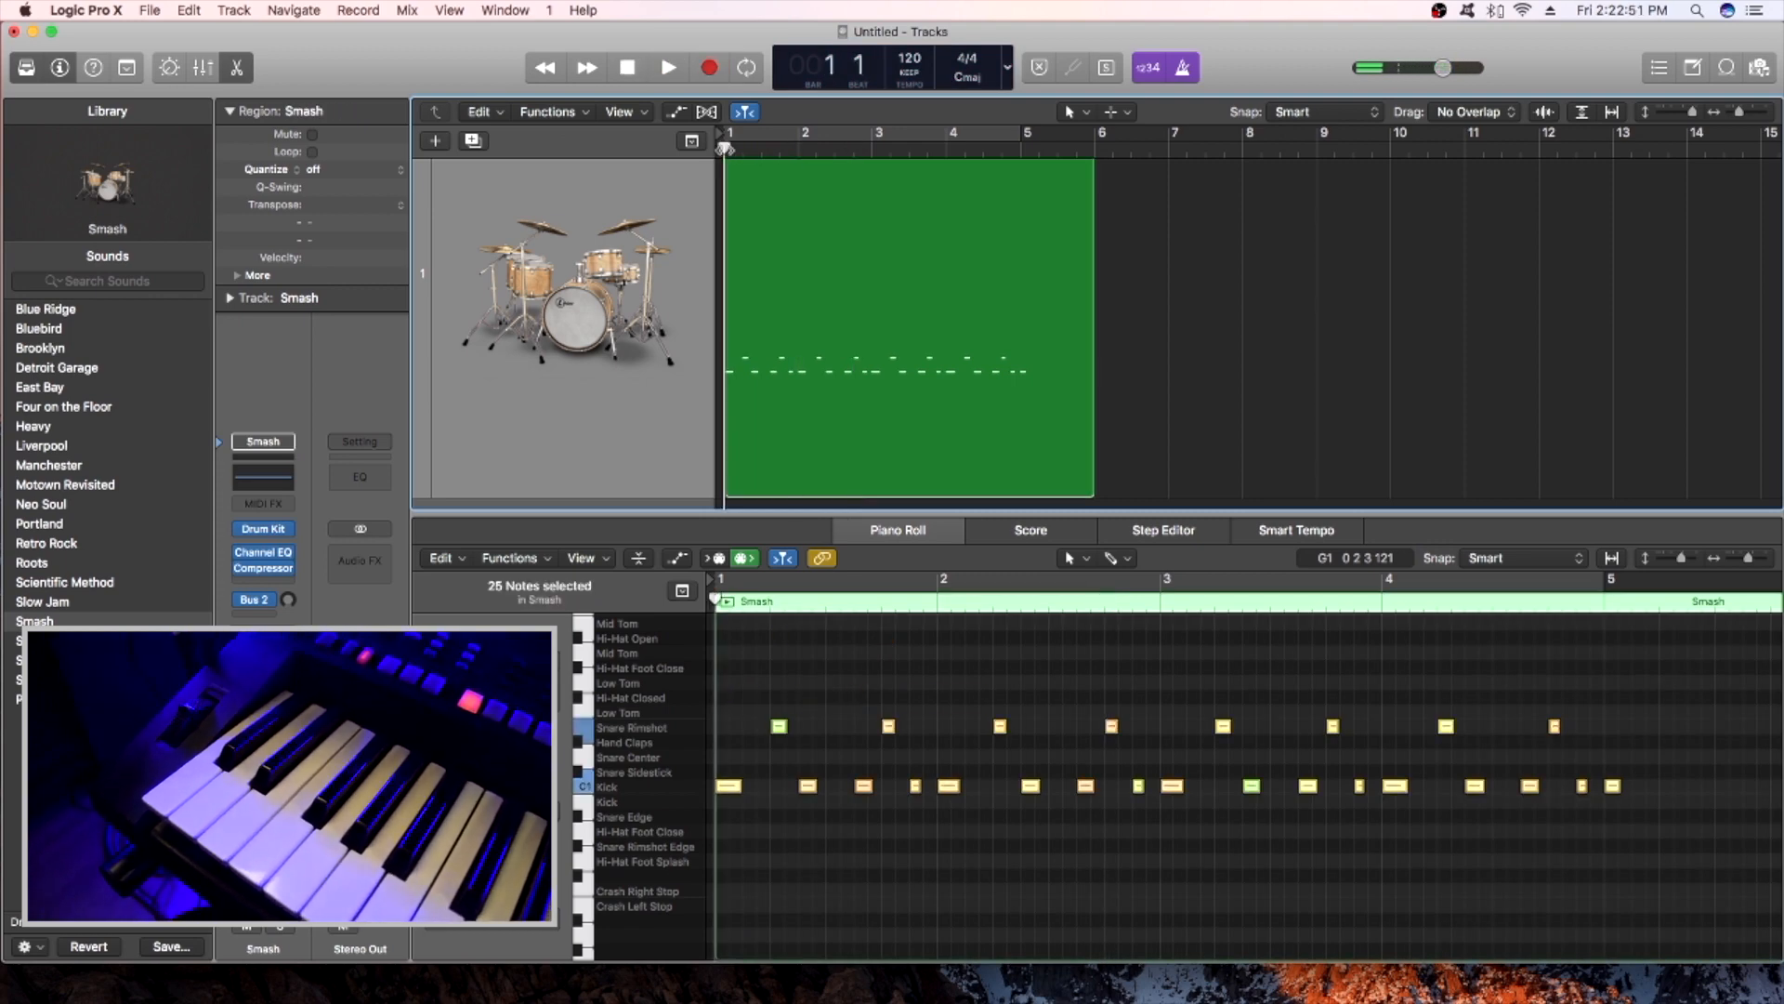
key("r")
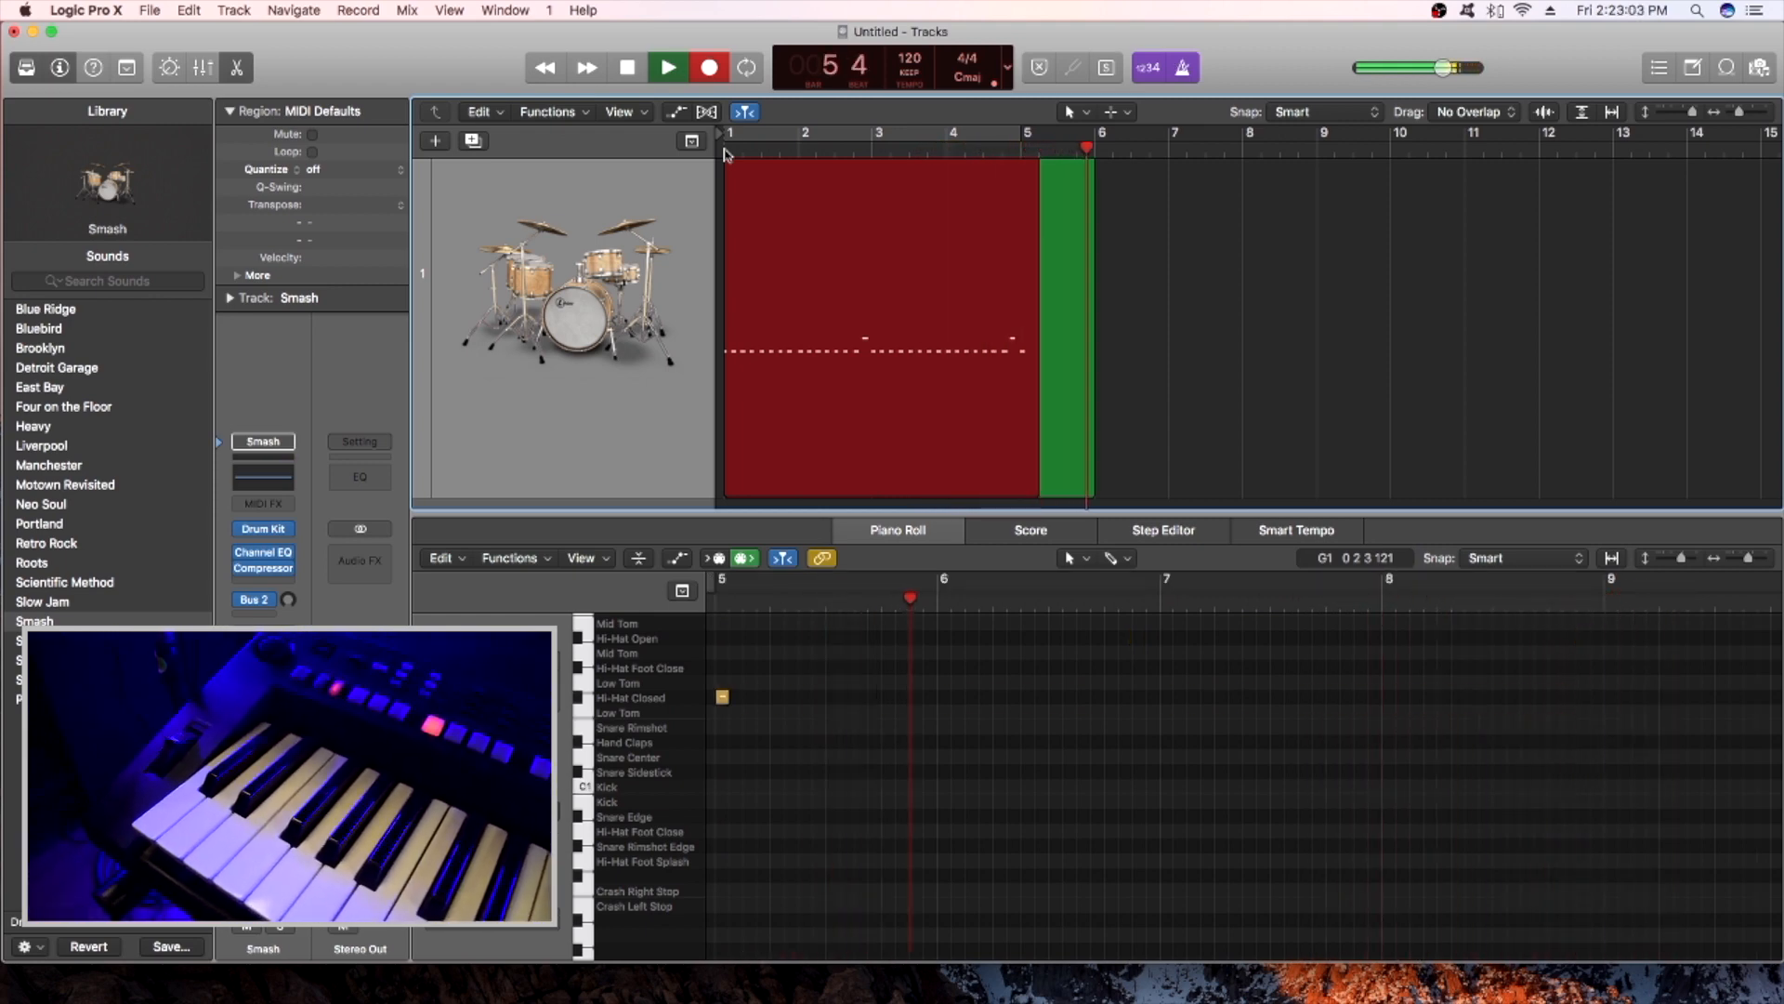
key("space")
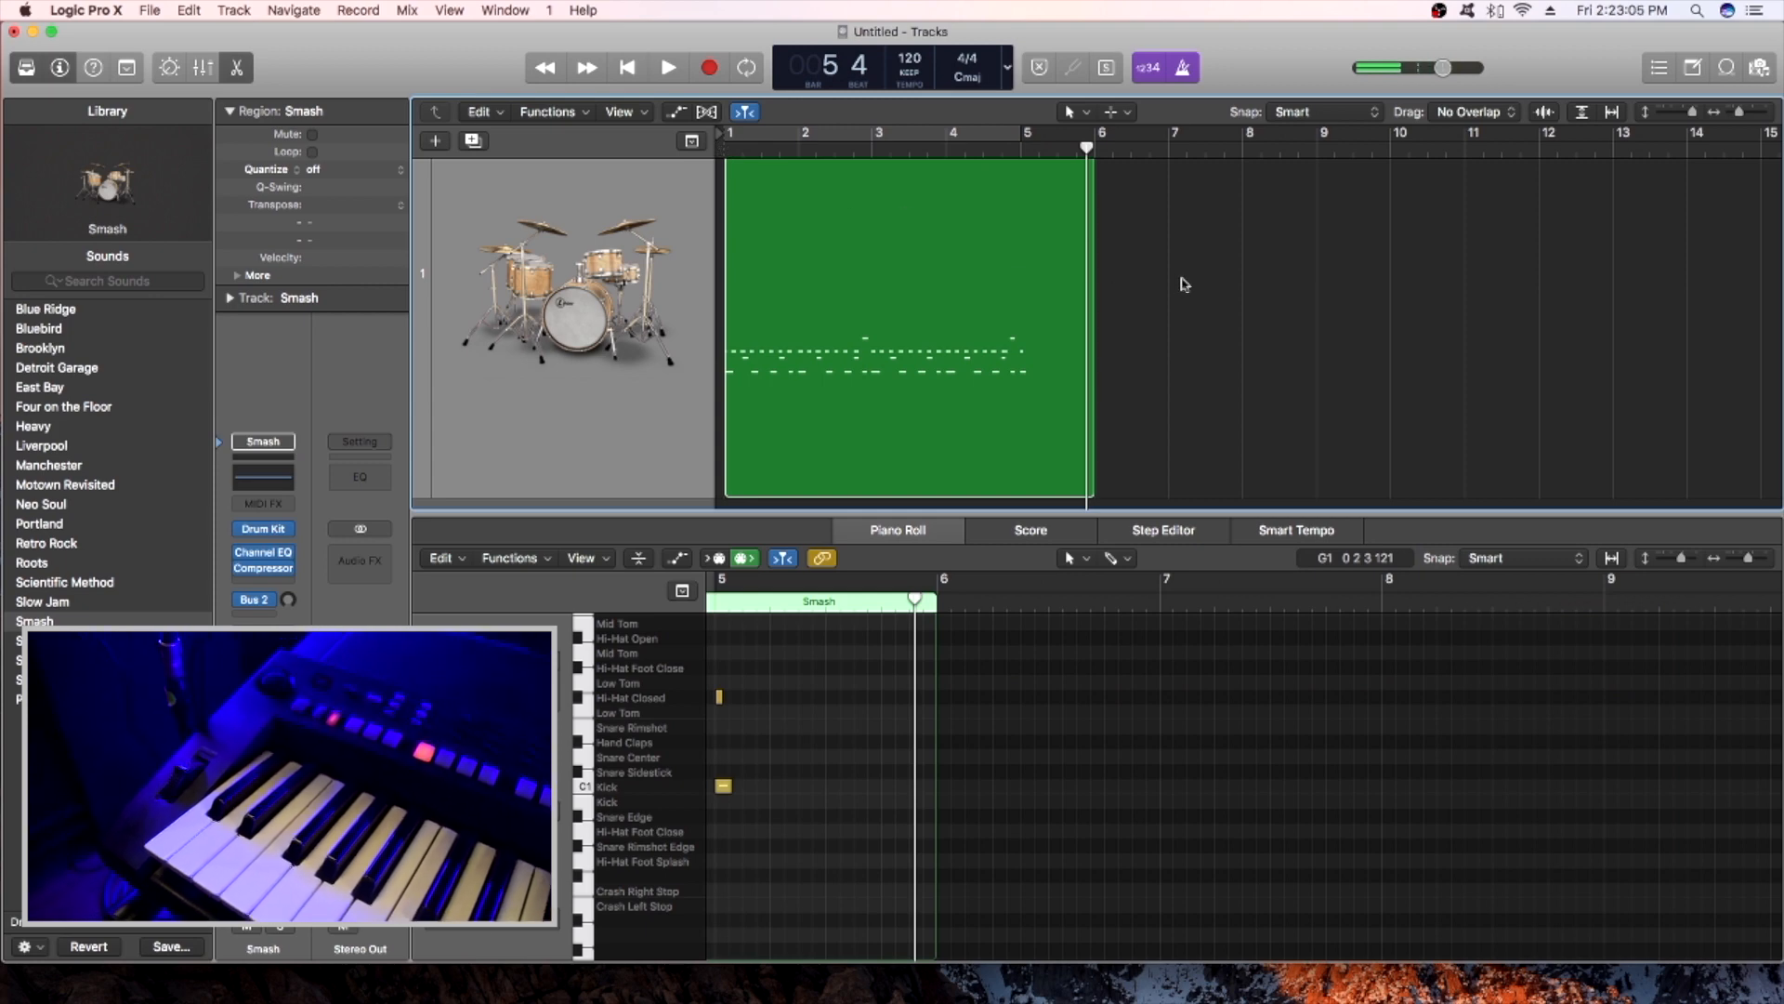
Select all kick, snare and hi-hat notes of the Smash region in the Piano Roll and quantize their timing.
left_click_drag(1182, 283, 864, 270)
key("e")
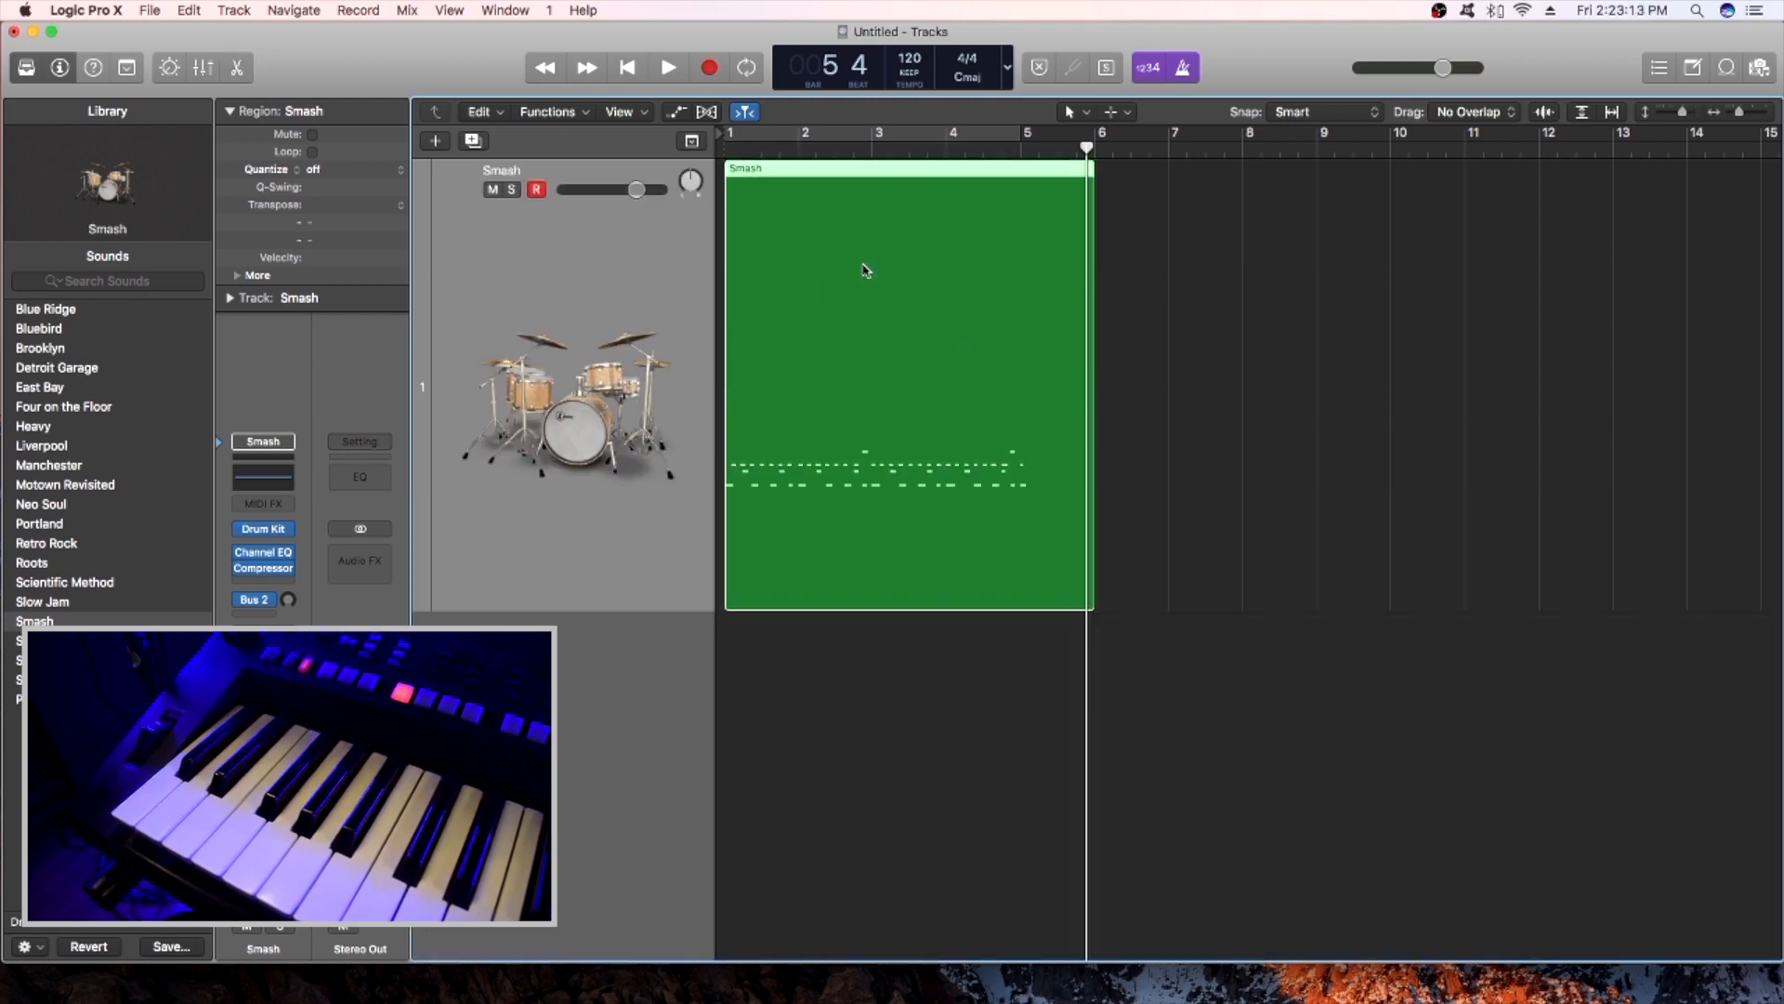
key("e")
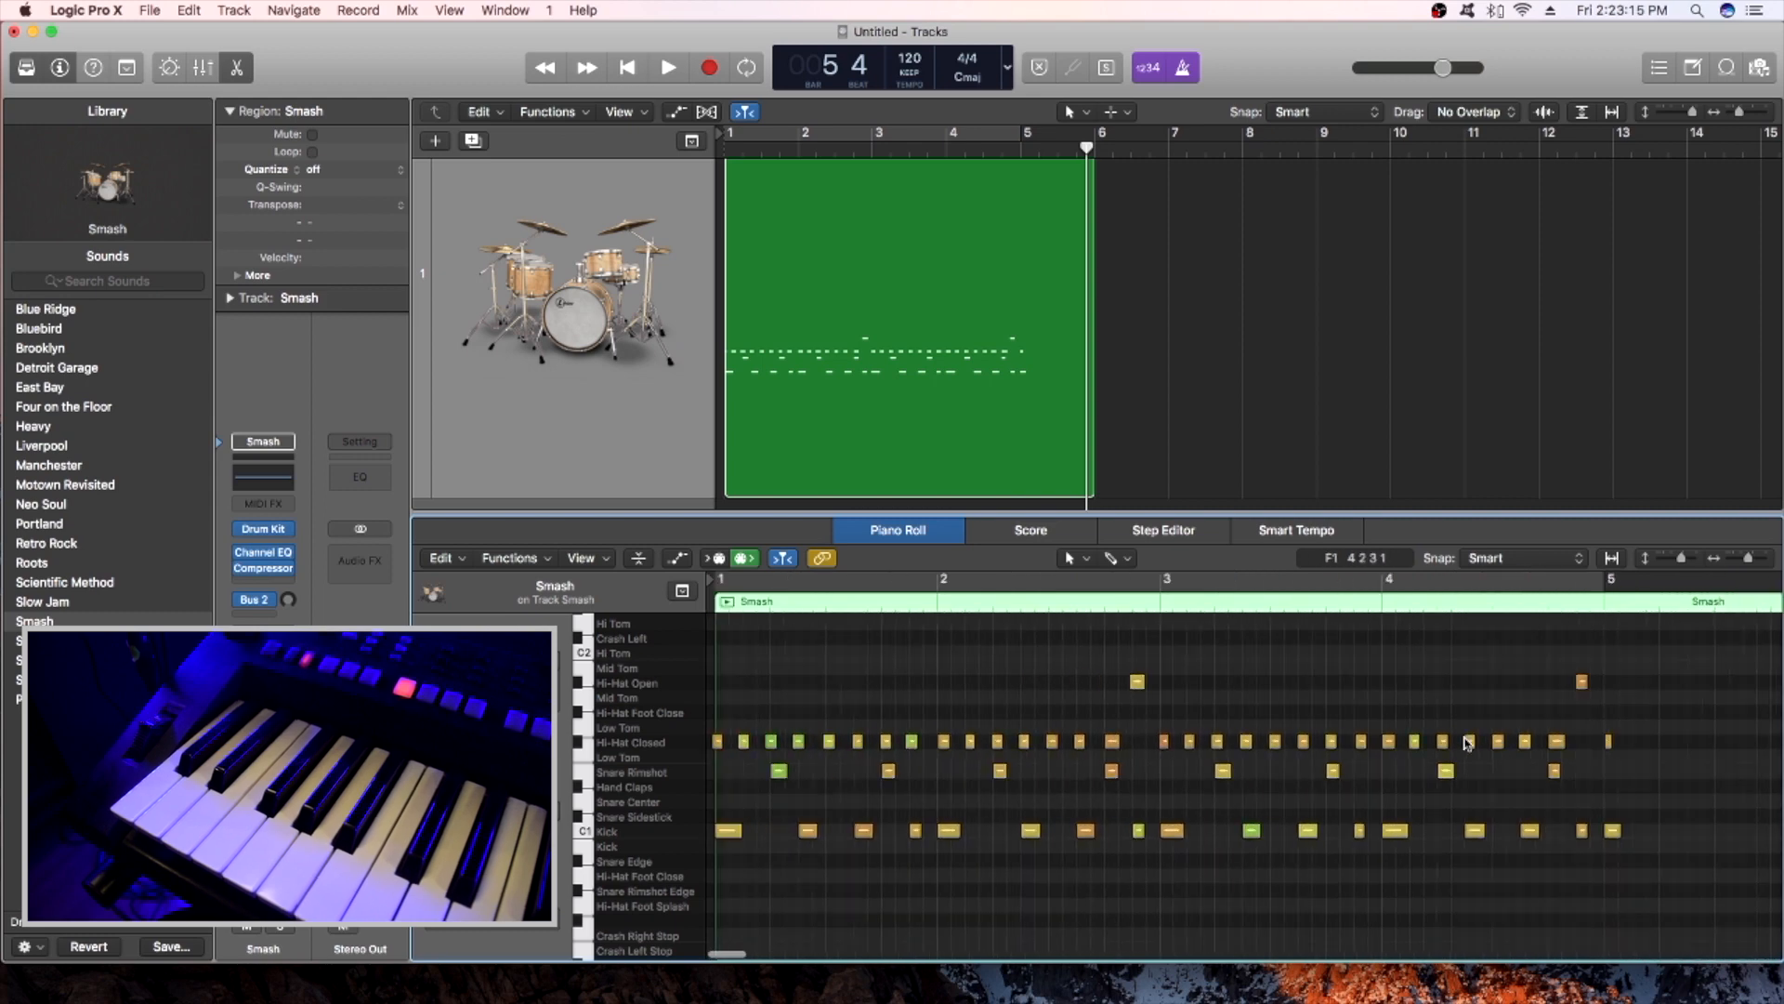
left_click_drag(1660, 890, 587, 635)
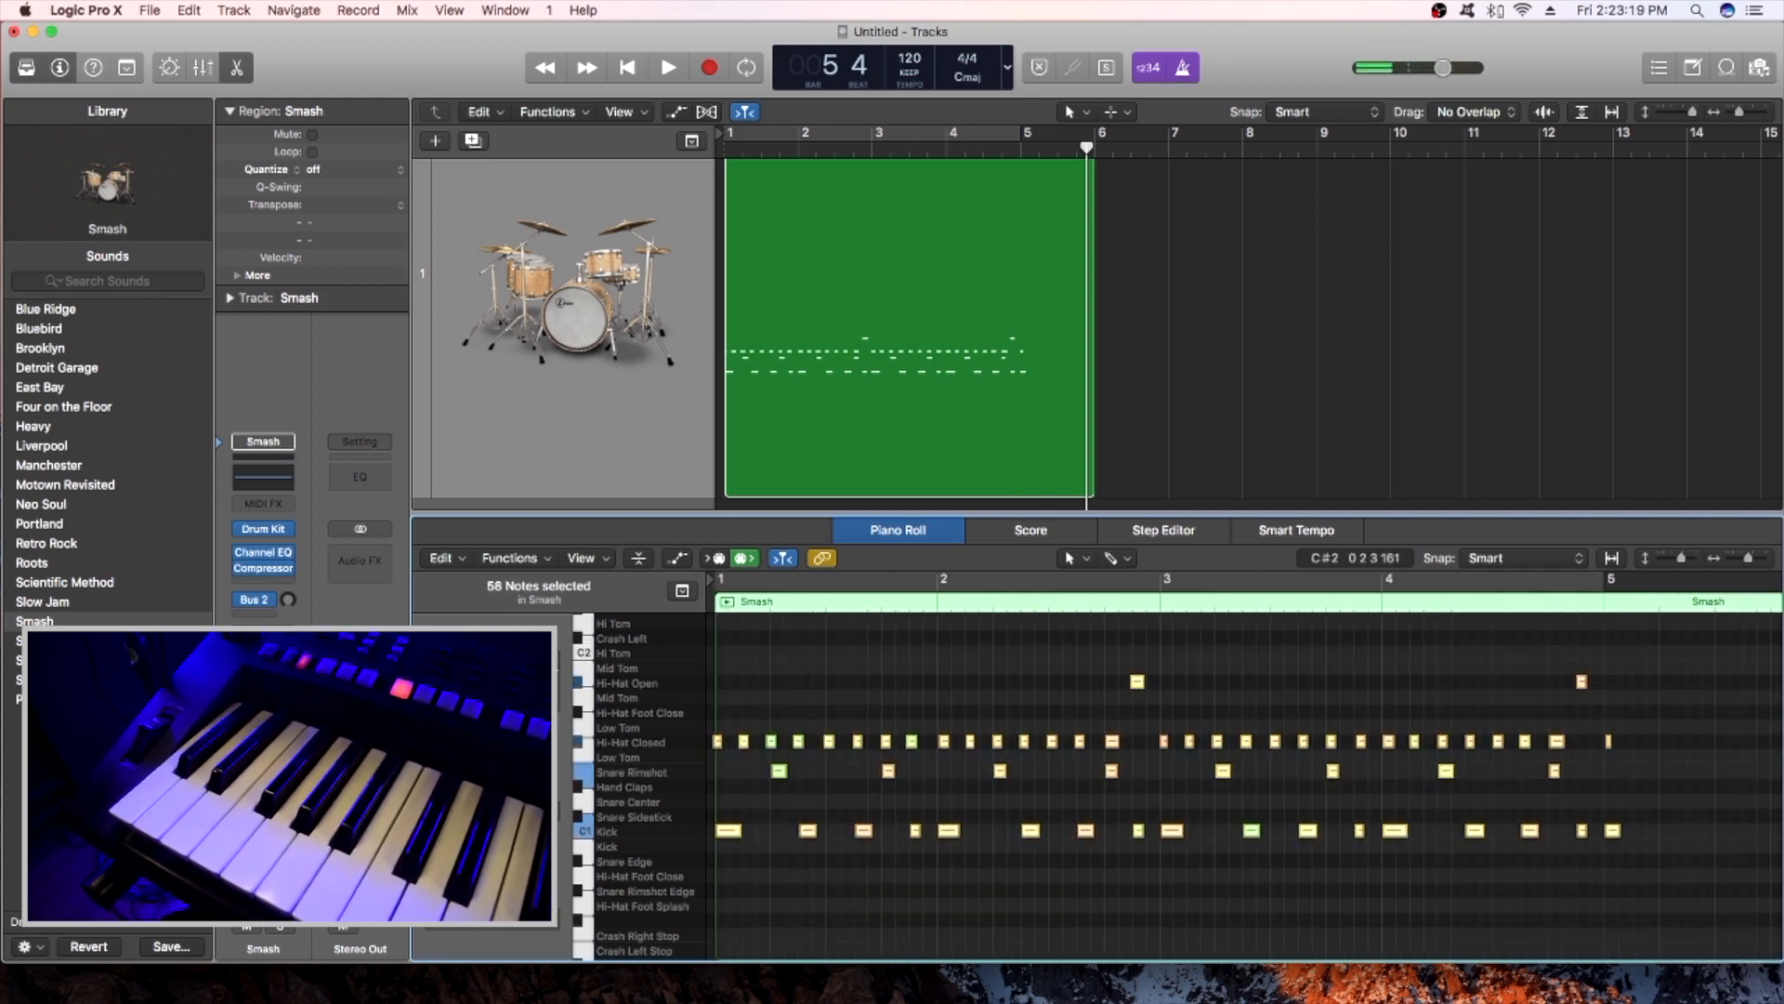
key("q")
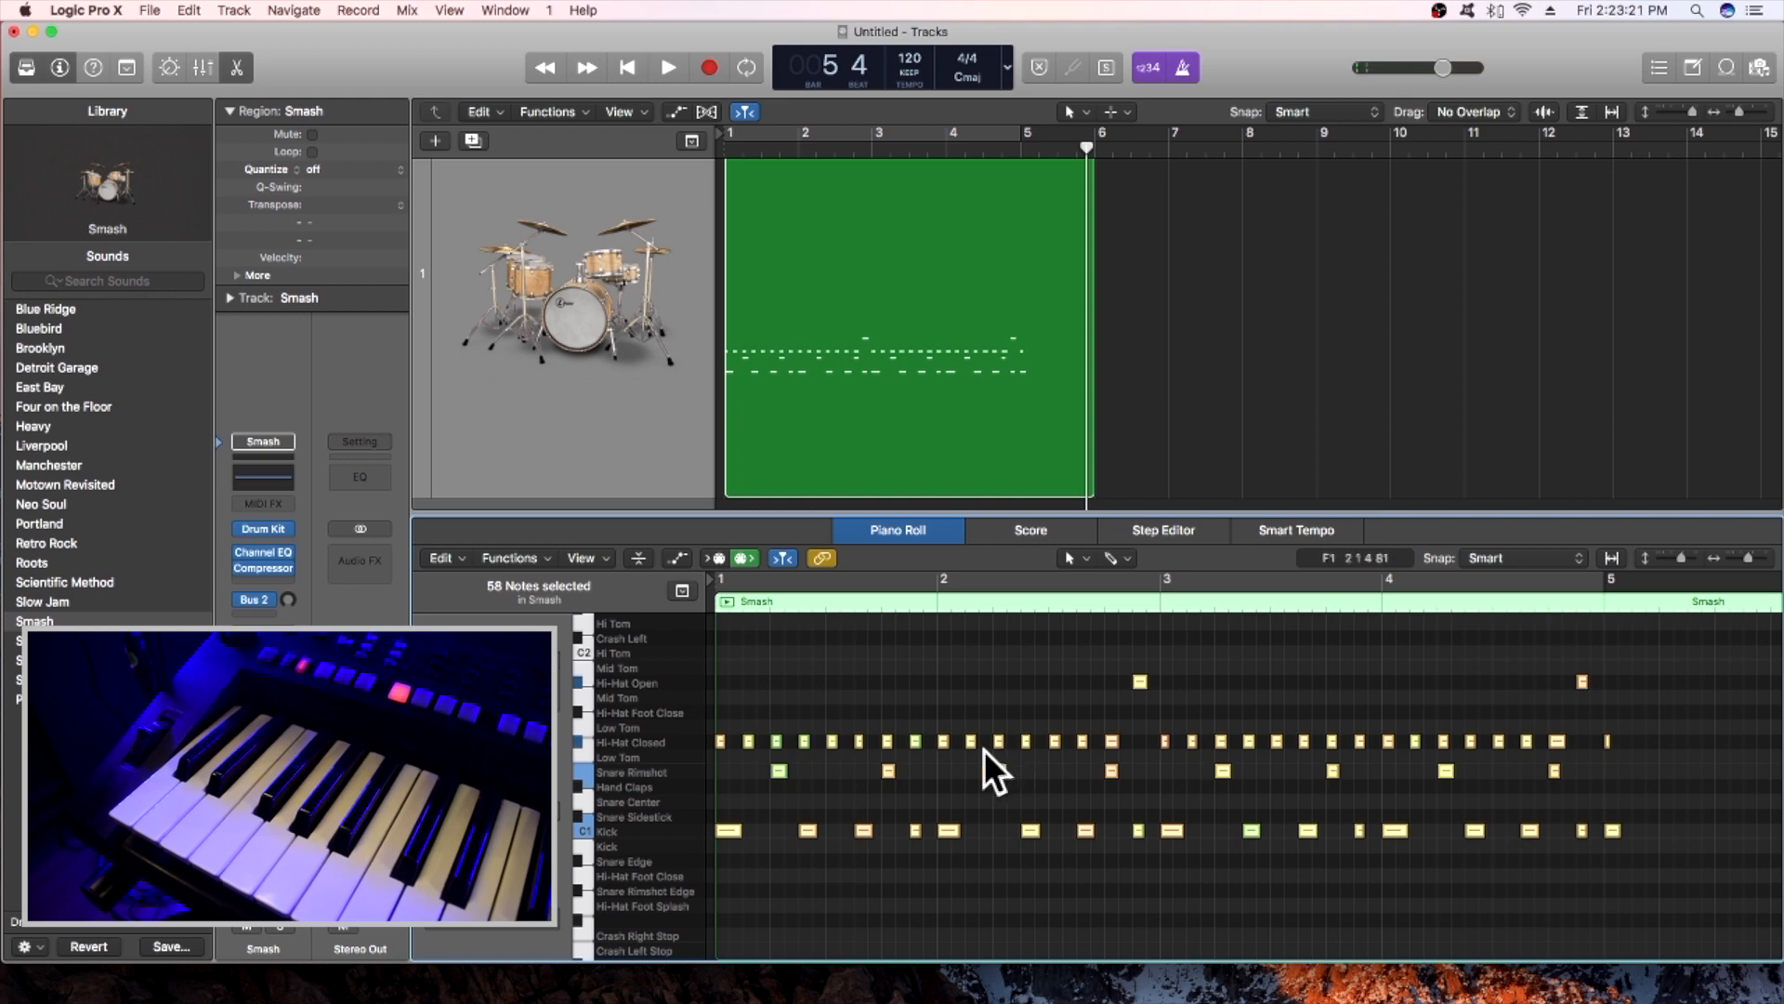
left_click(801, 681)
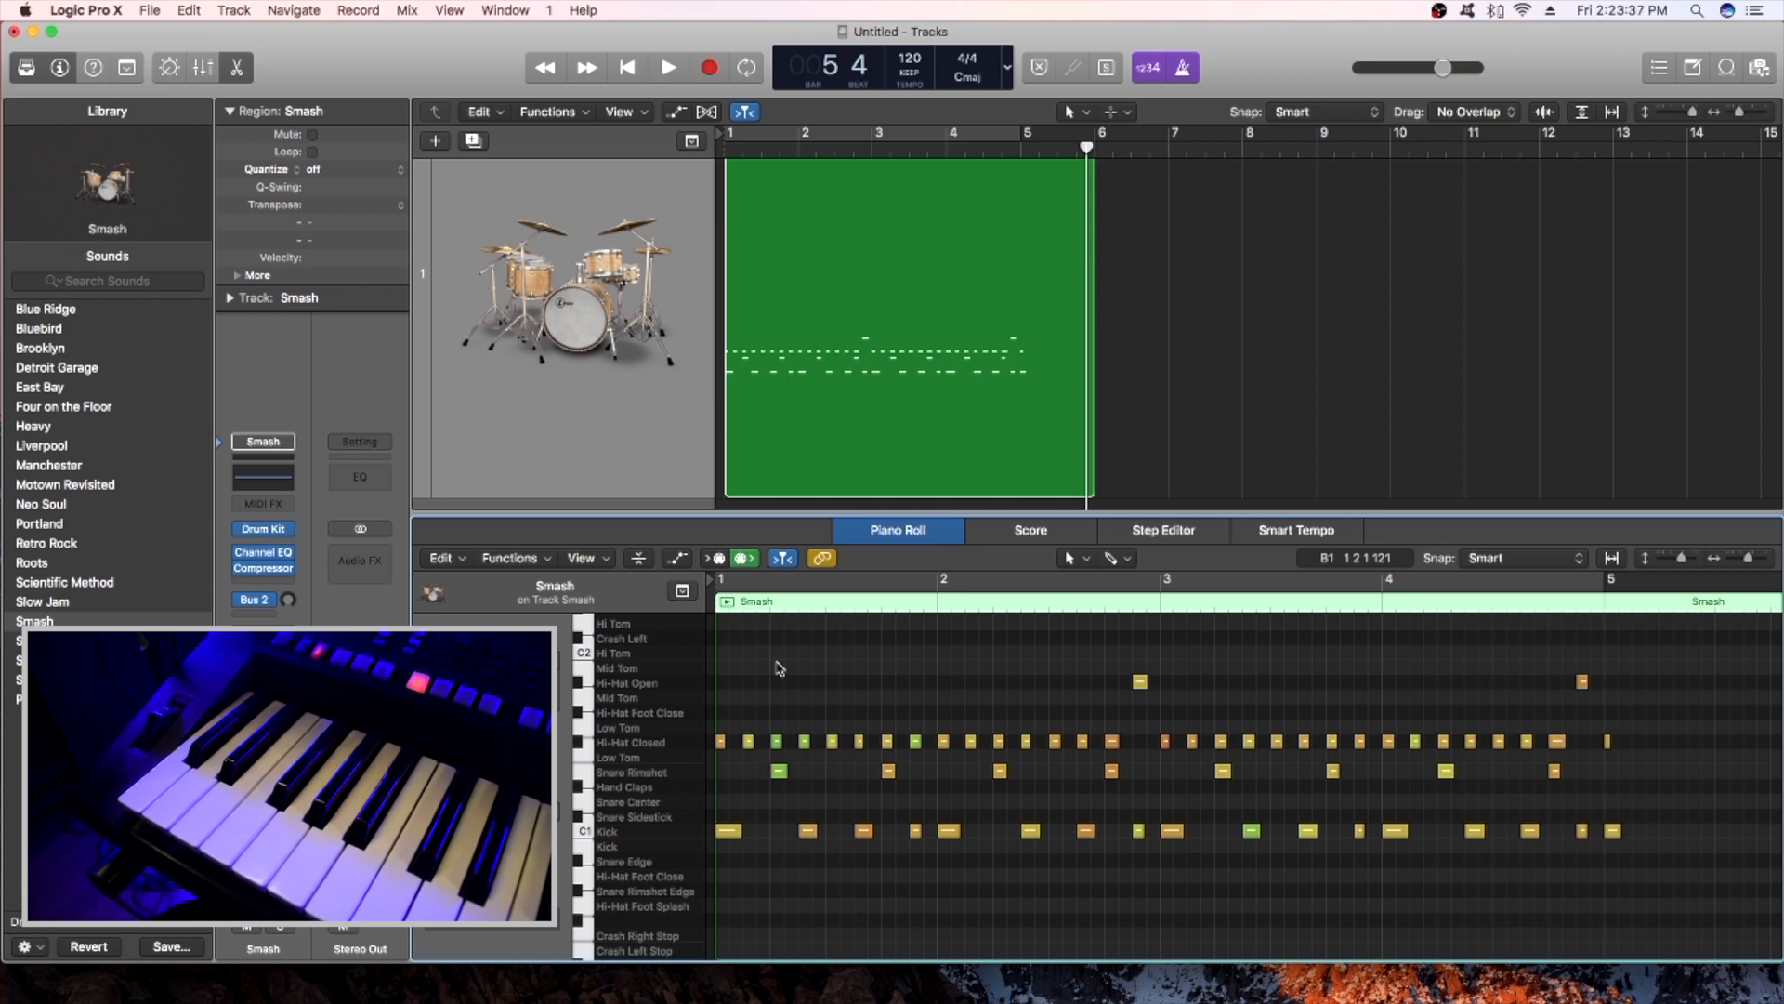
Turn off the metronome and listen to the quantized drum pattern from bar 1 to just past bar 5.
key("space")
key("space")
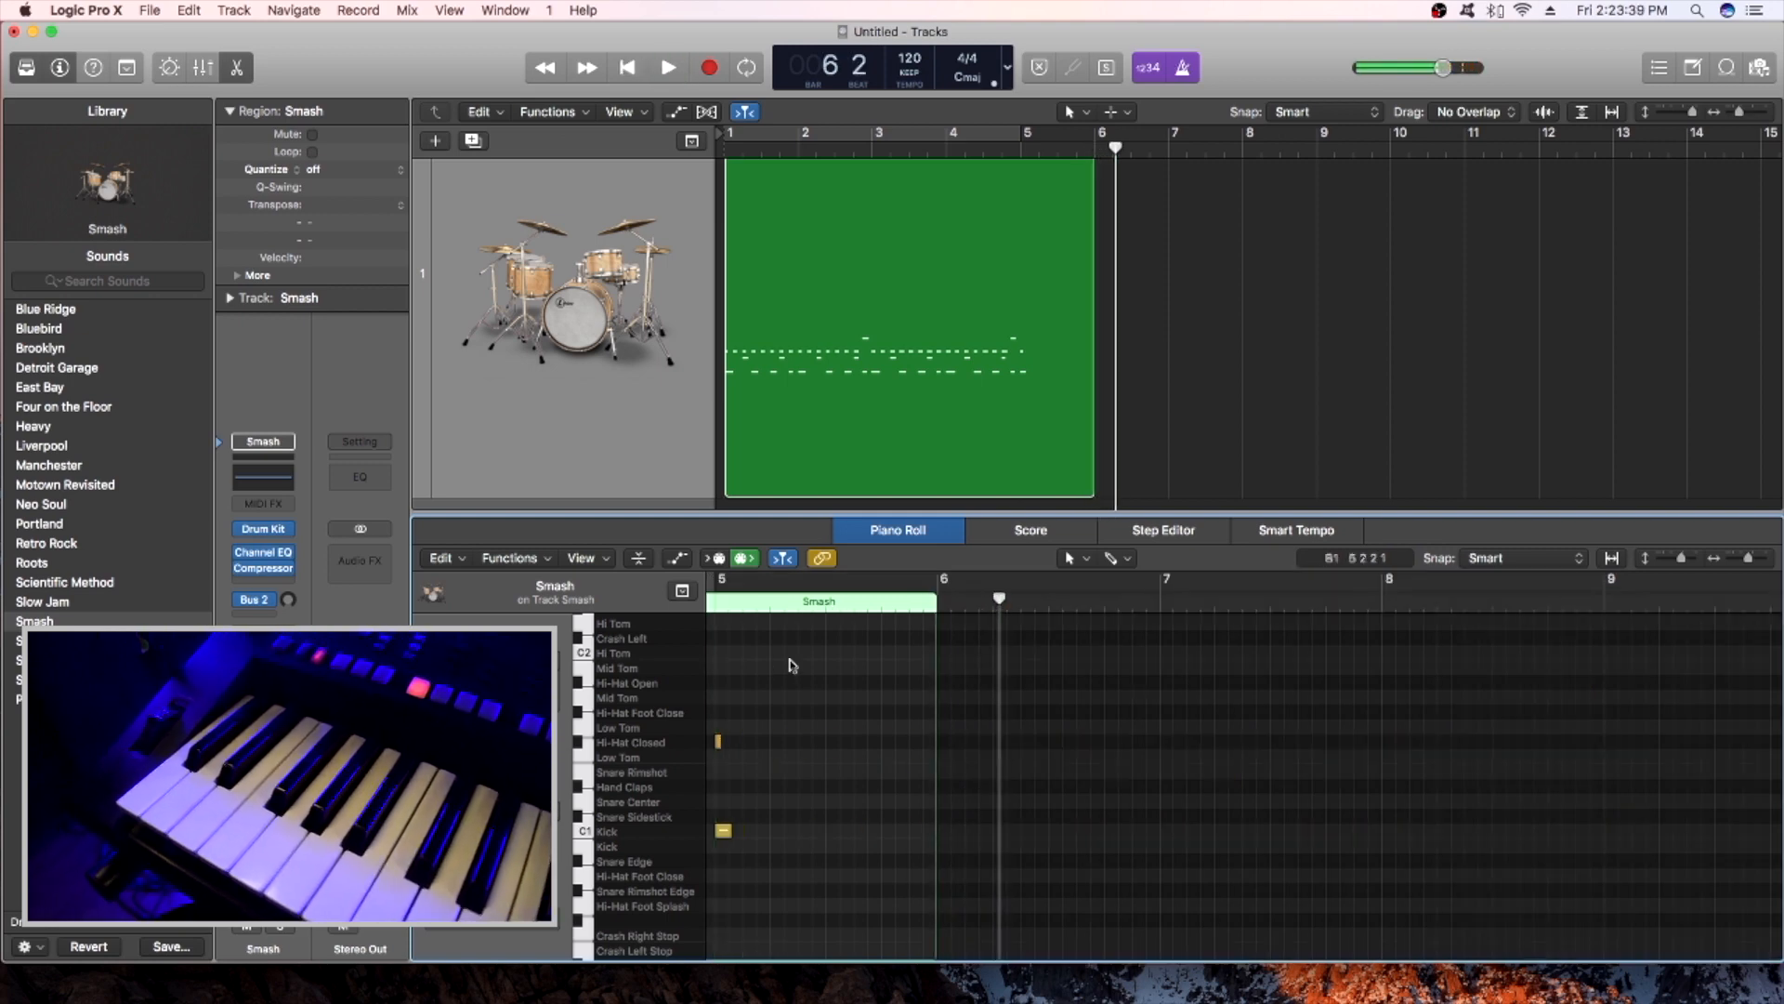
scroll(791, 666, "down", 1)
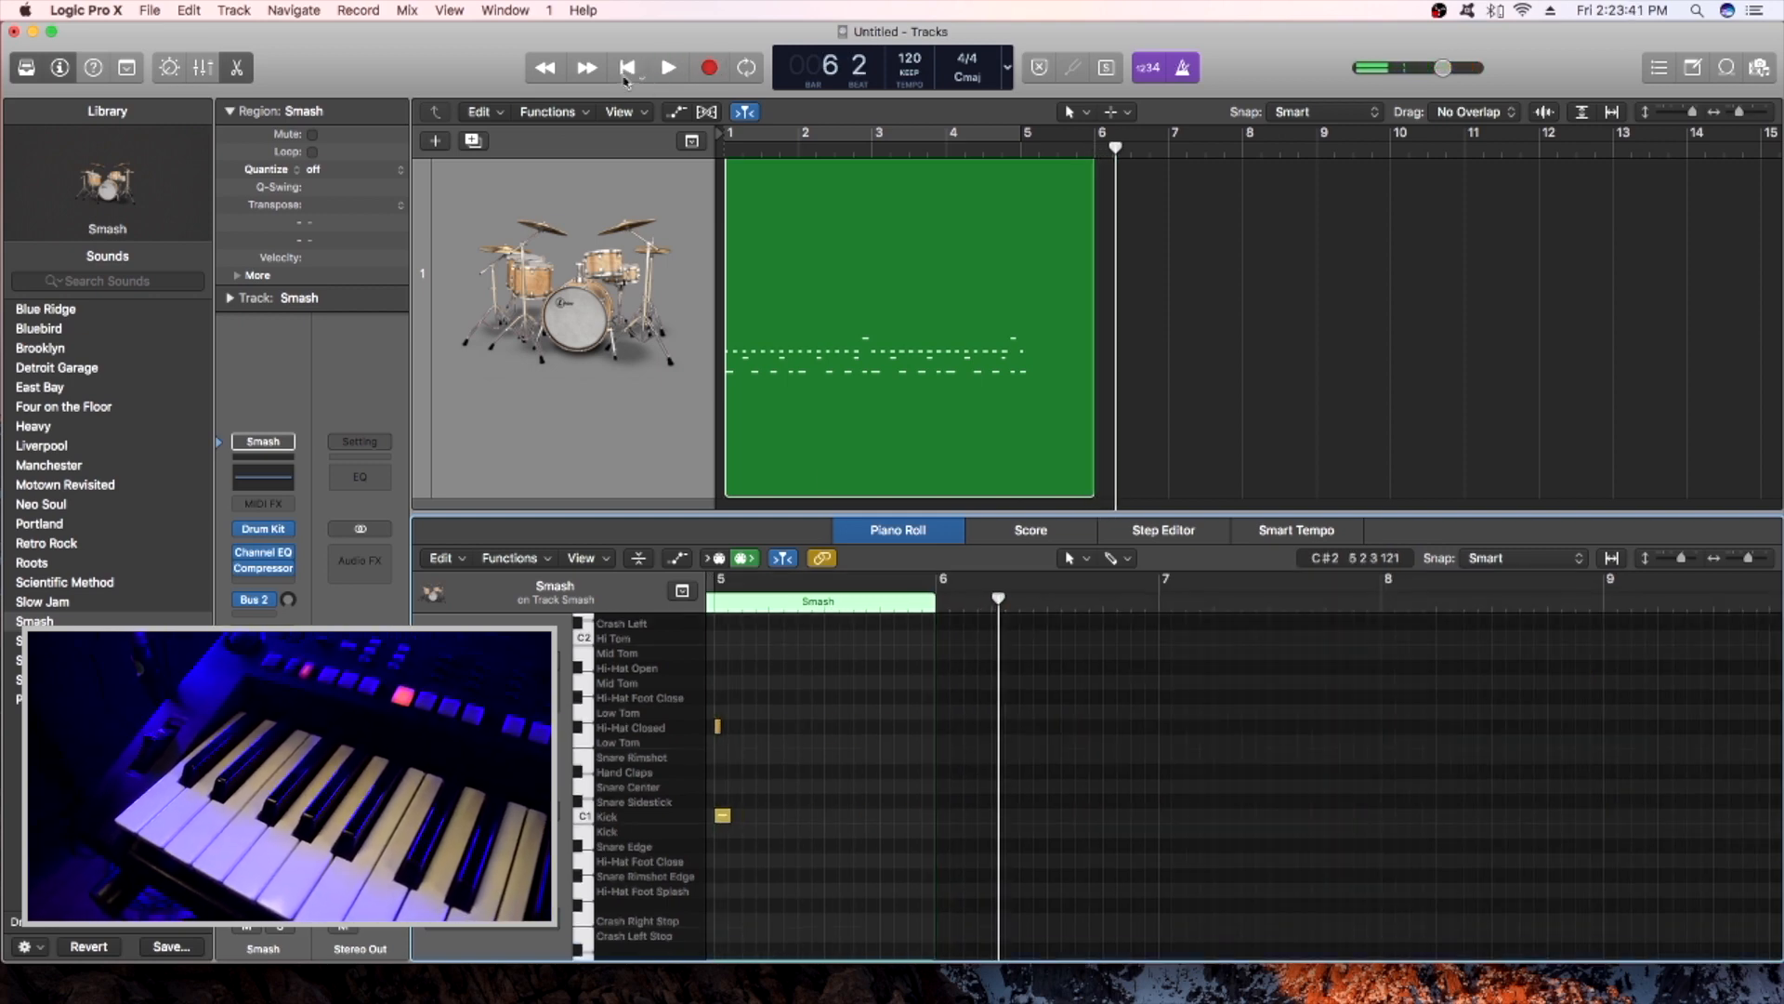
left_click(628, 68)
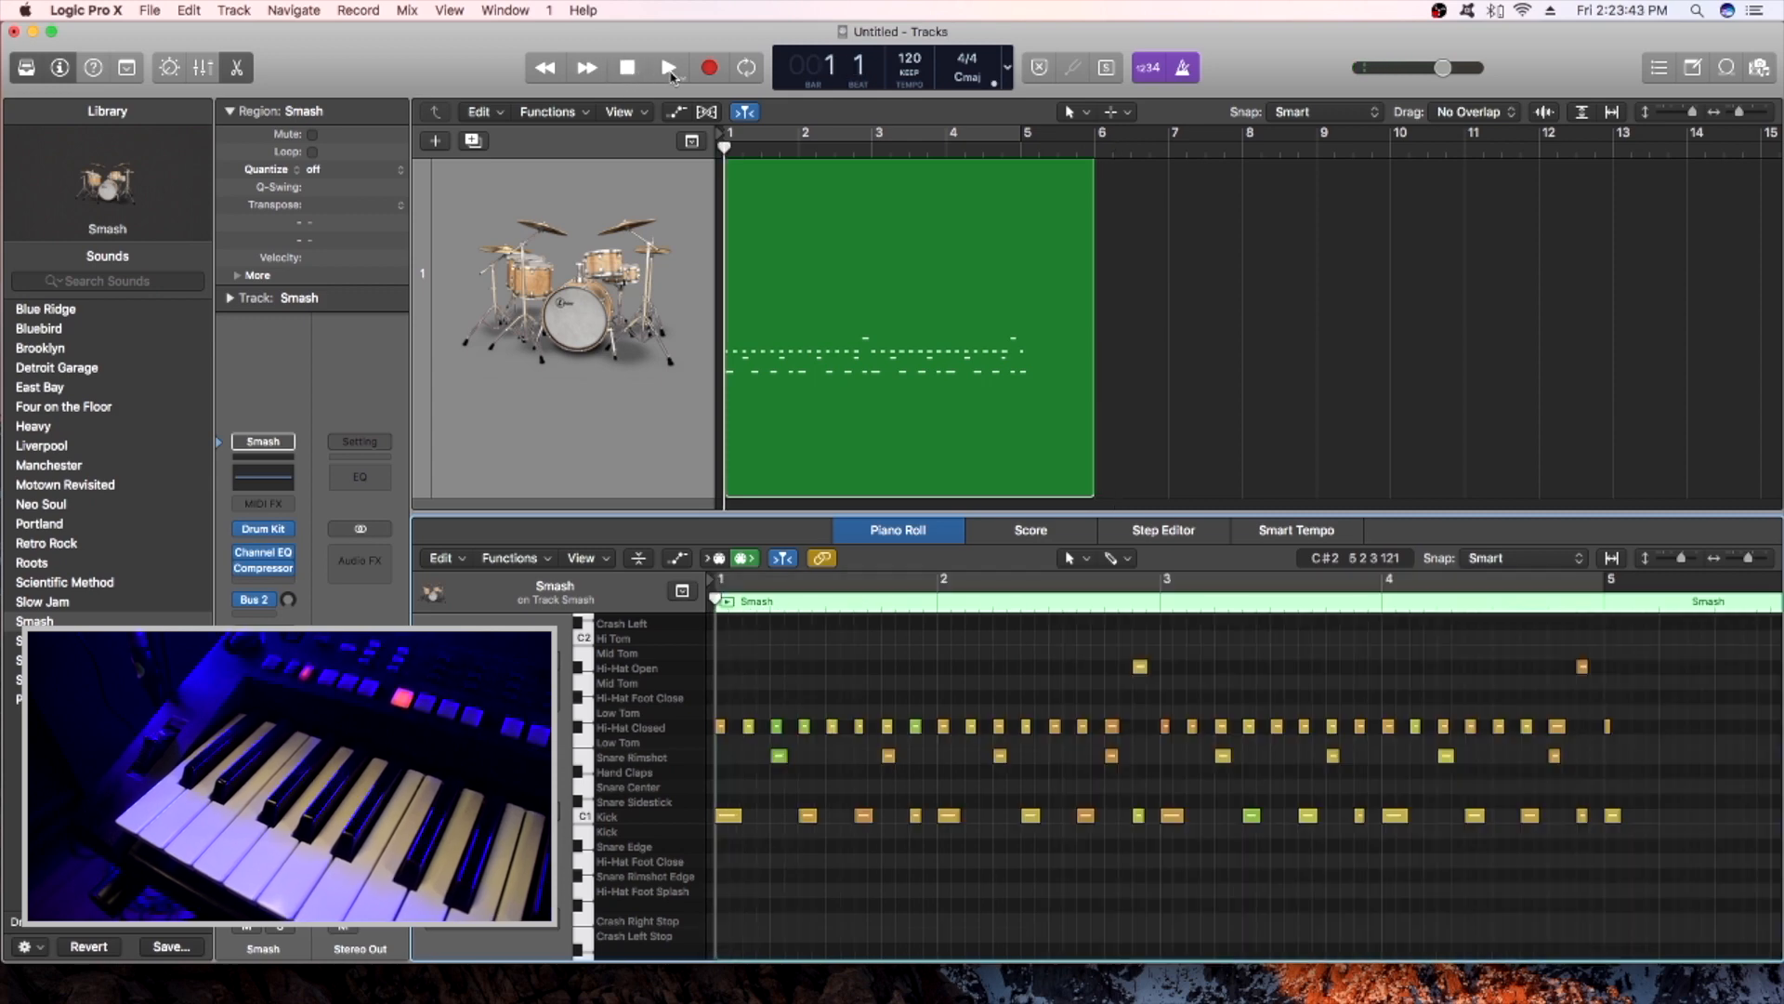
left_click(1152, 74)
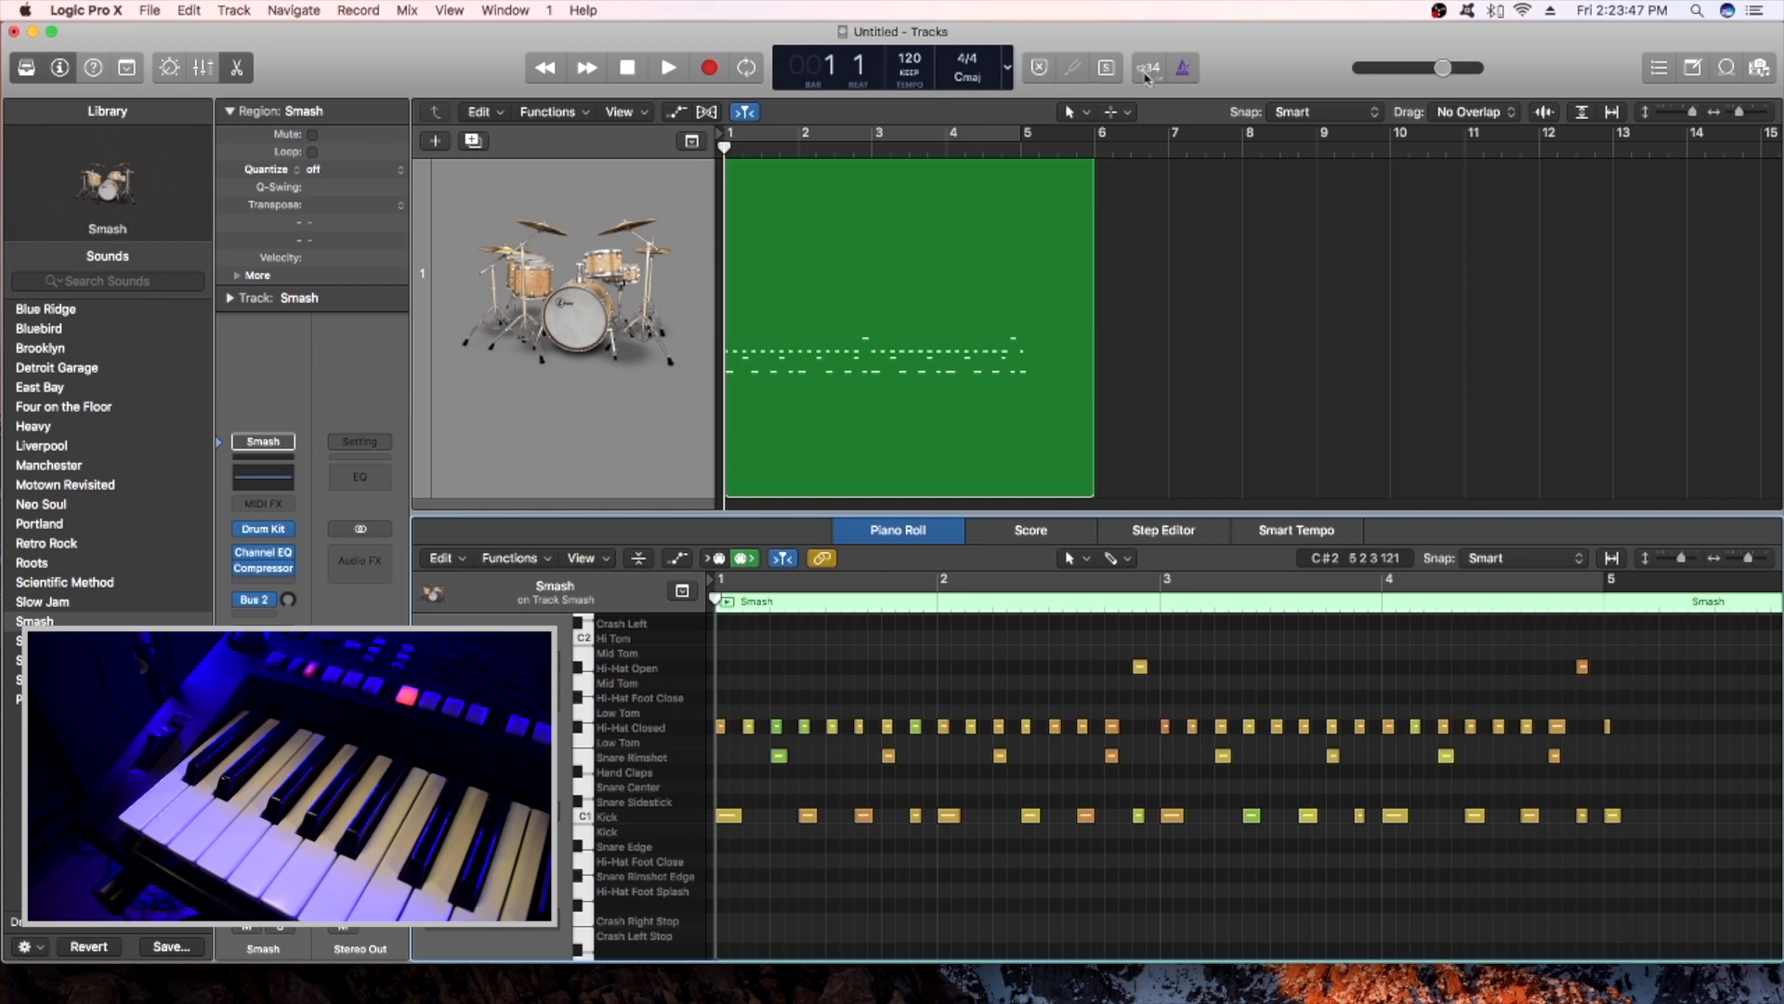
left_click(668, 69)
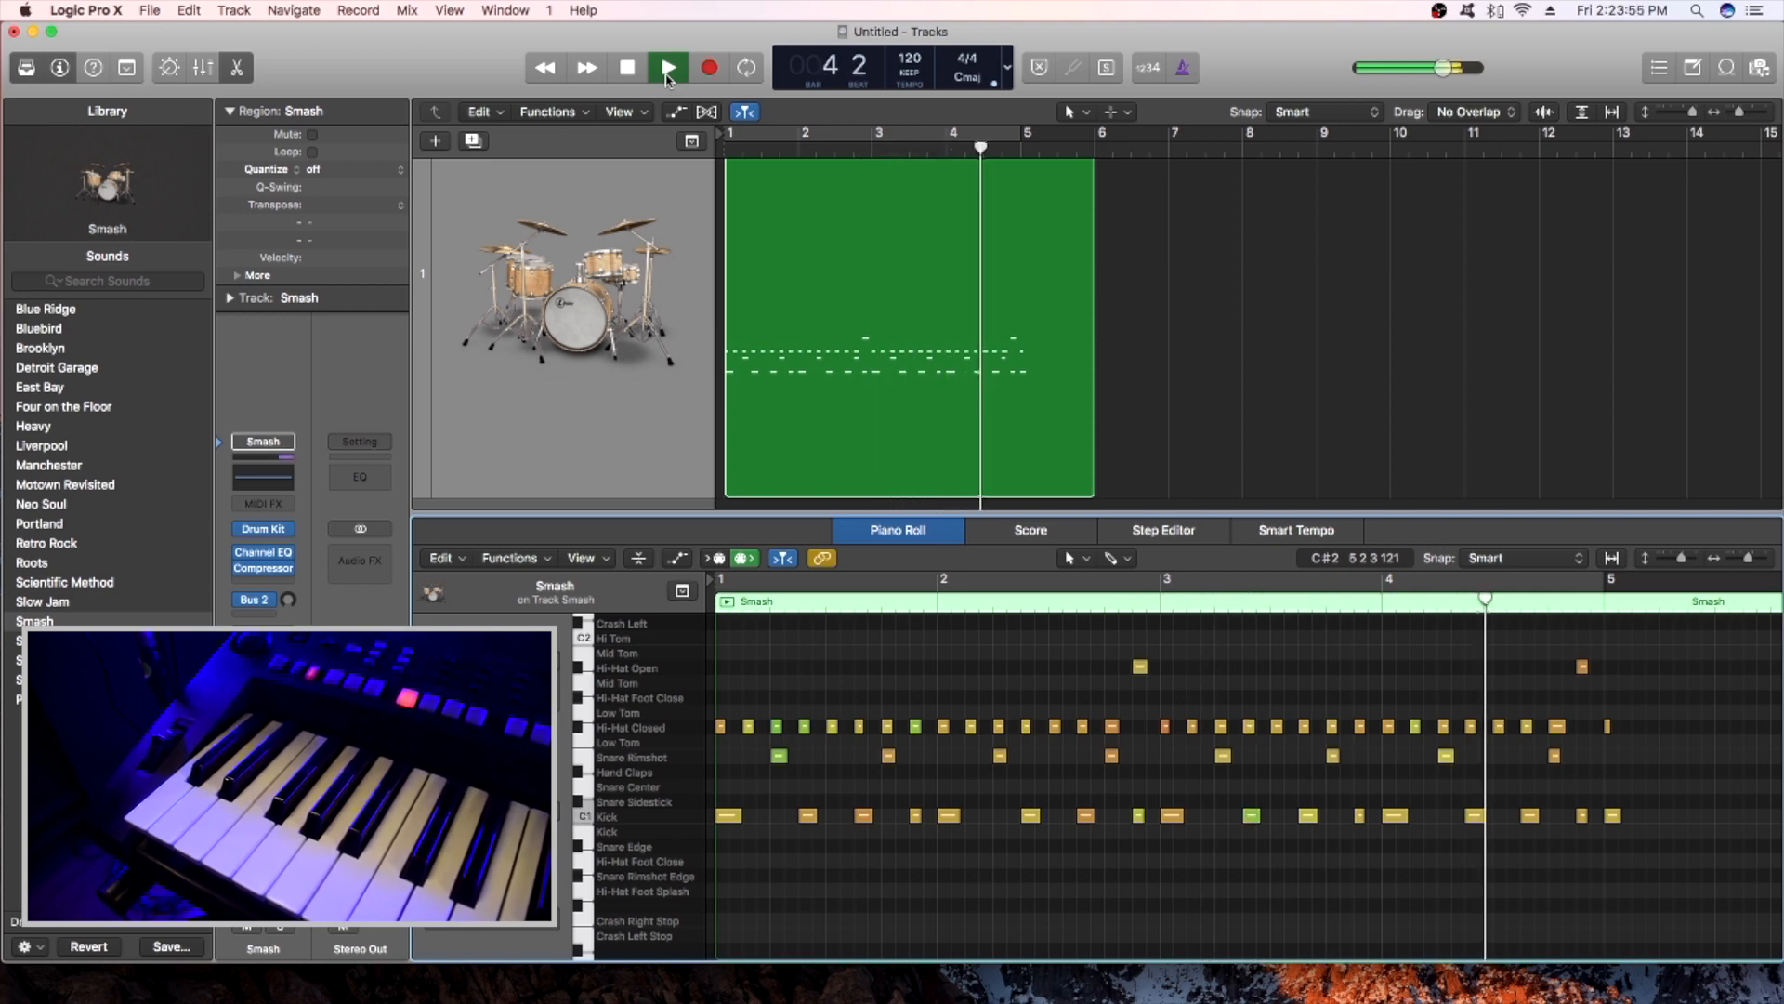
left_click(635, 74)
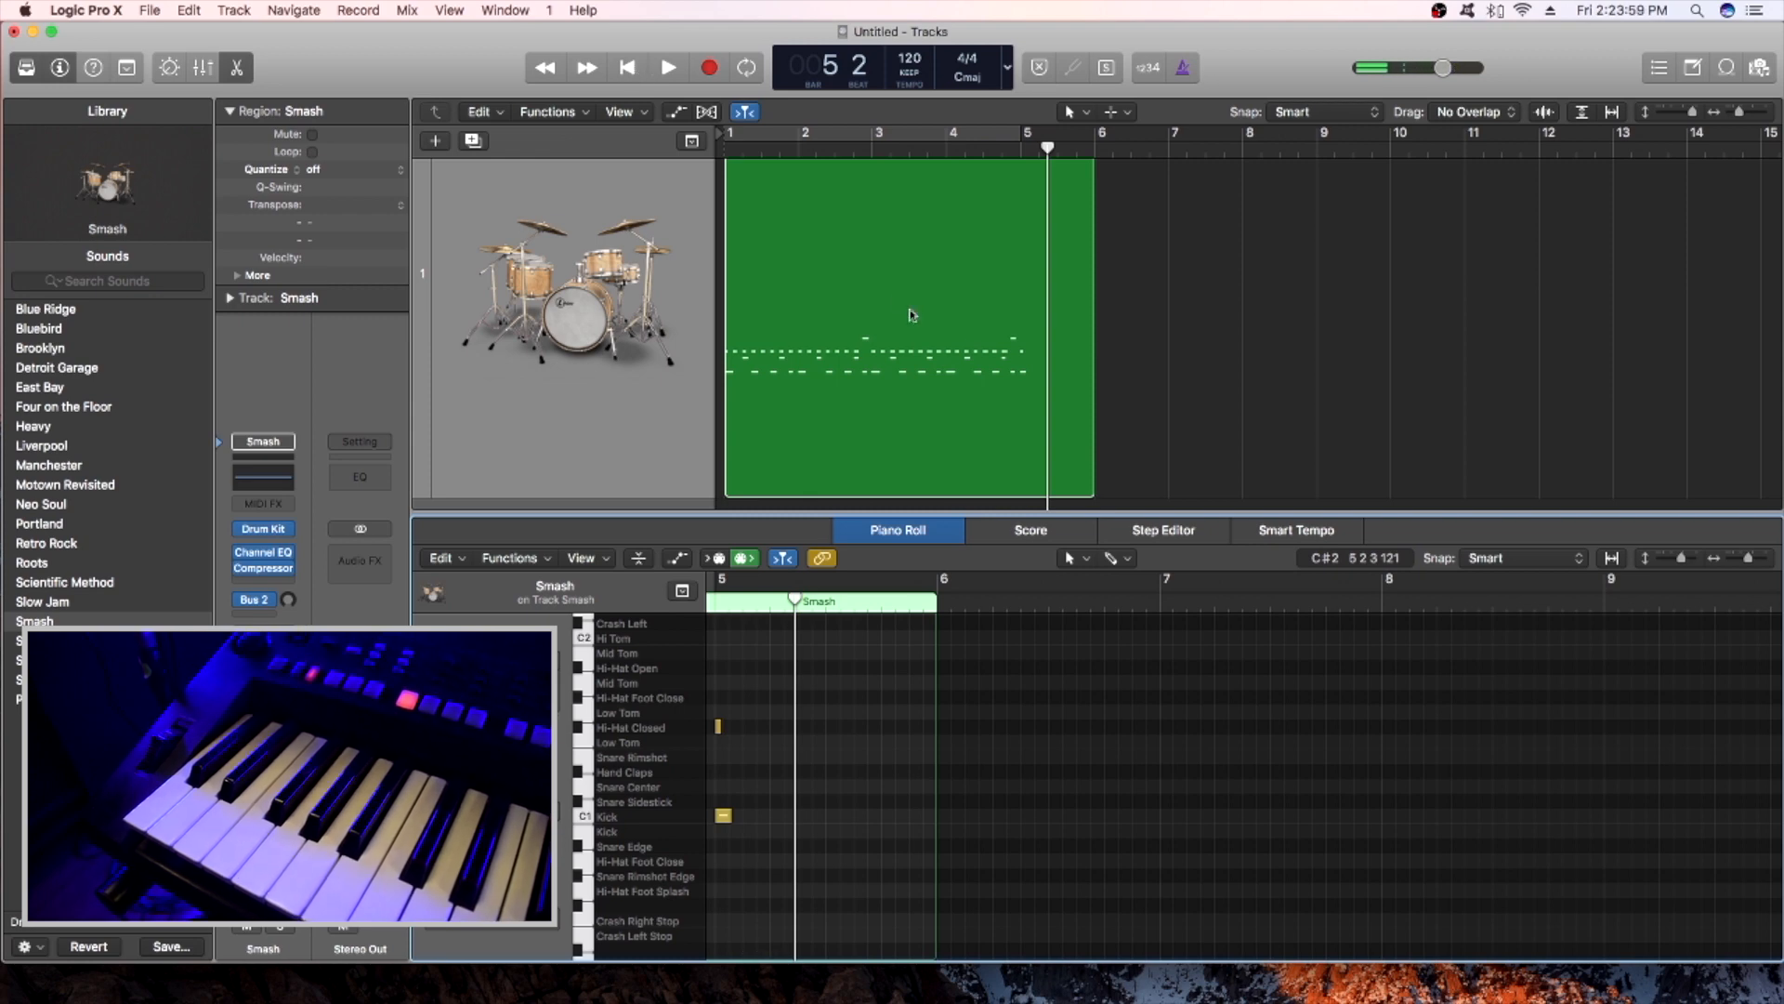
Trim the Smash region to end at bar 5 and paste a copy of it at bar 6.
left_click_drag(1085, 401, 1013, 400)
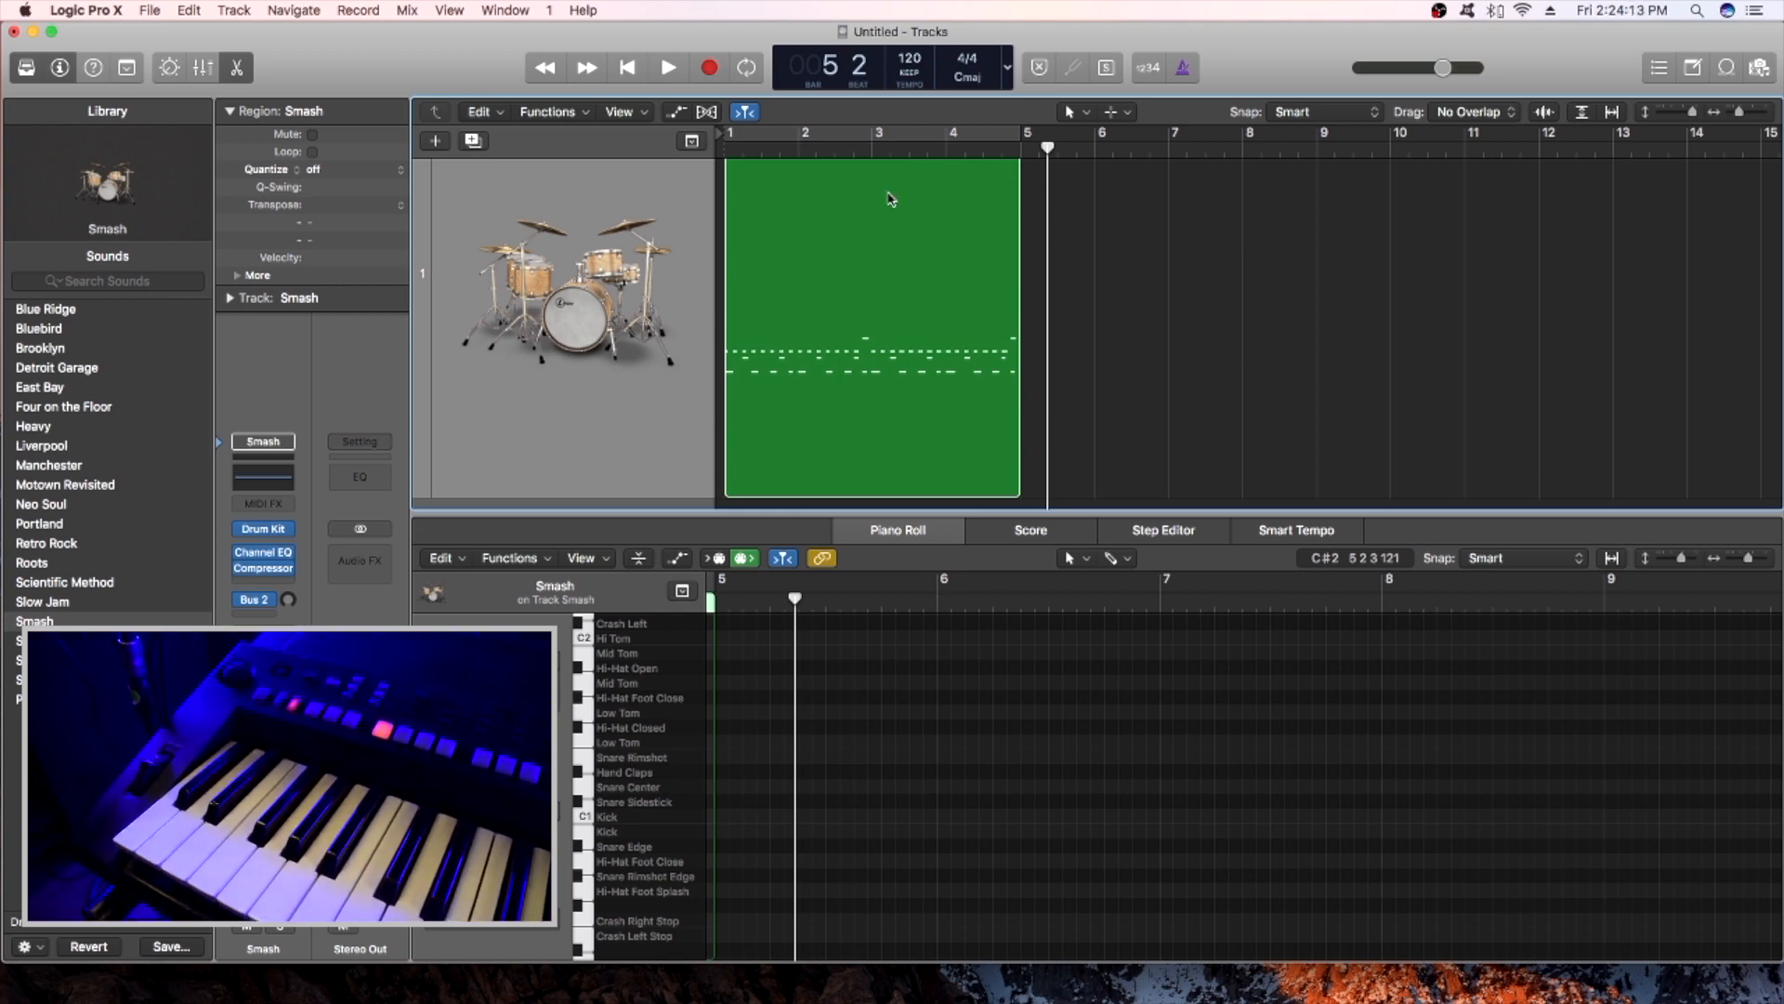
left_click(1093, 151)
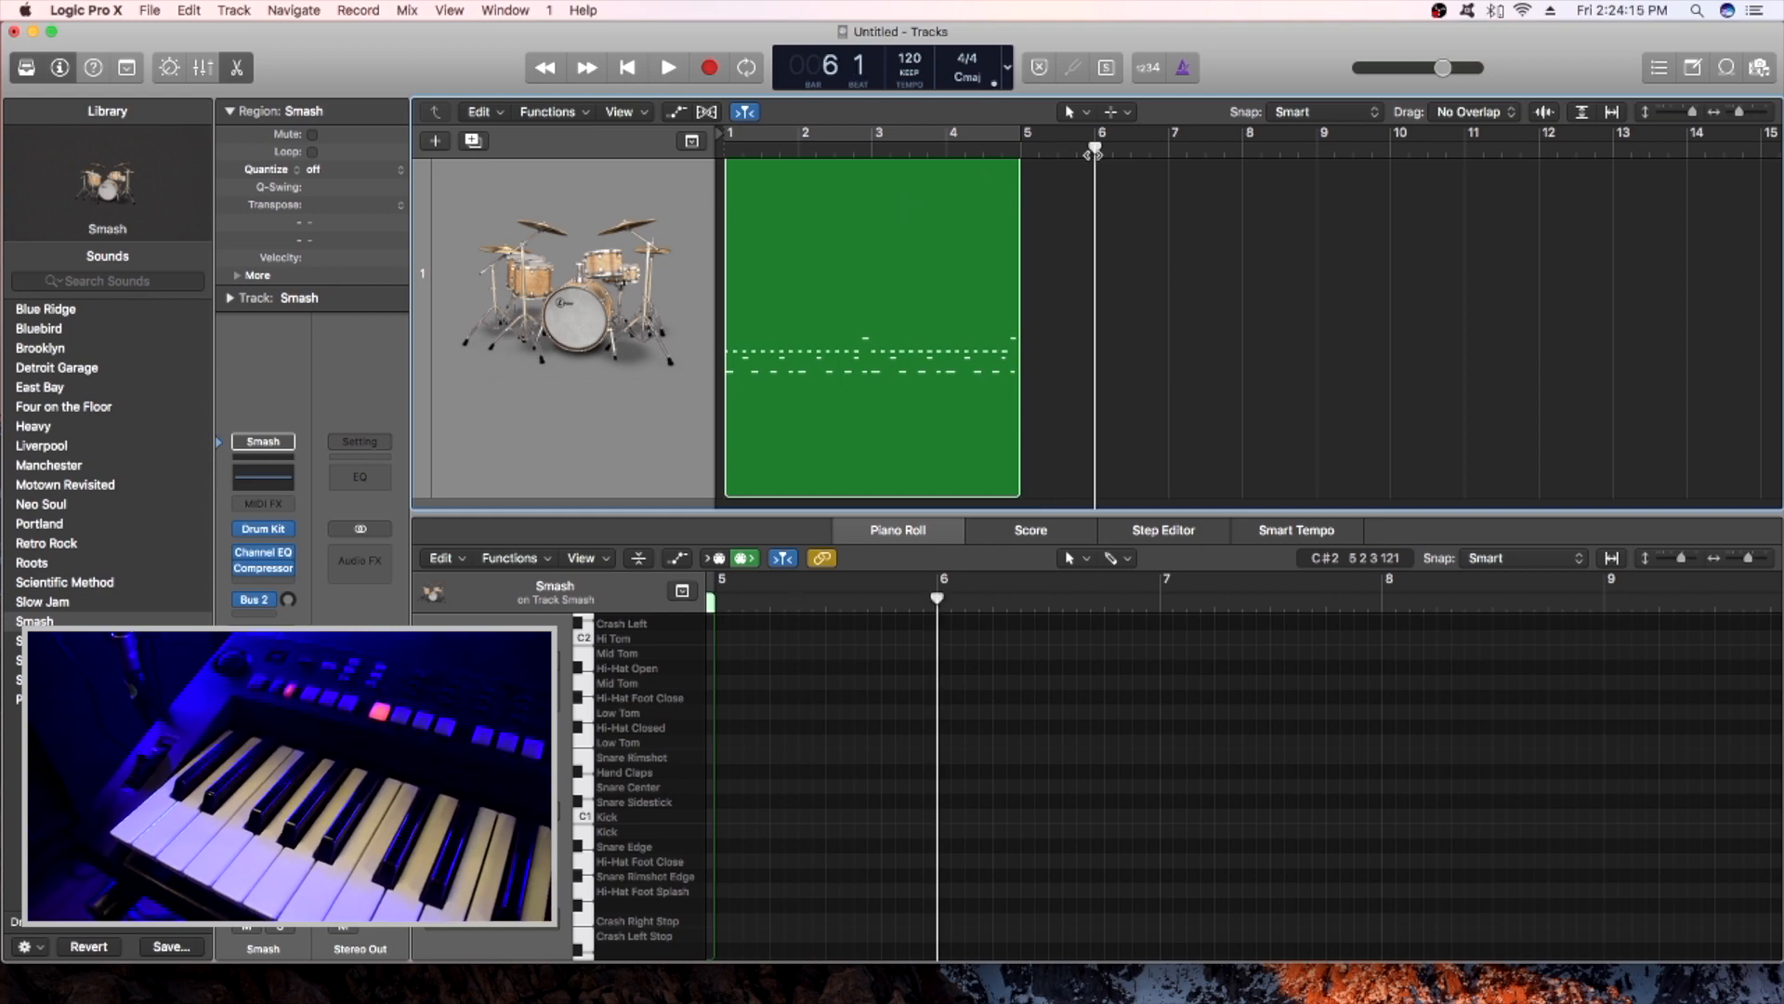
left_click(1020, 151)
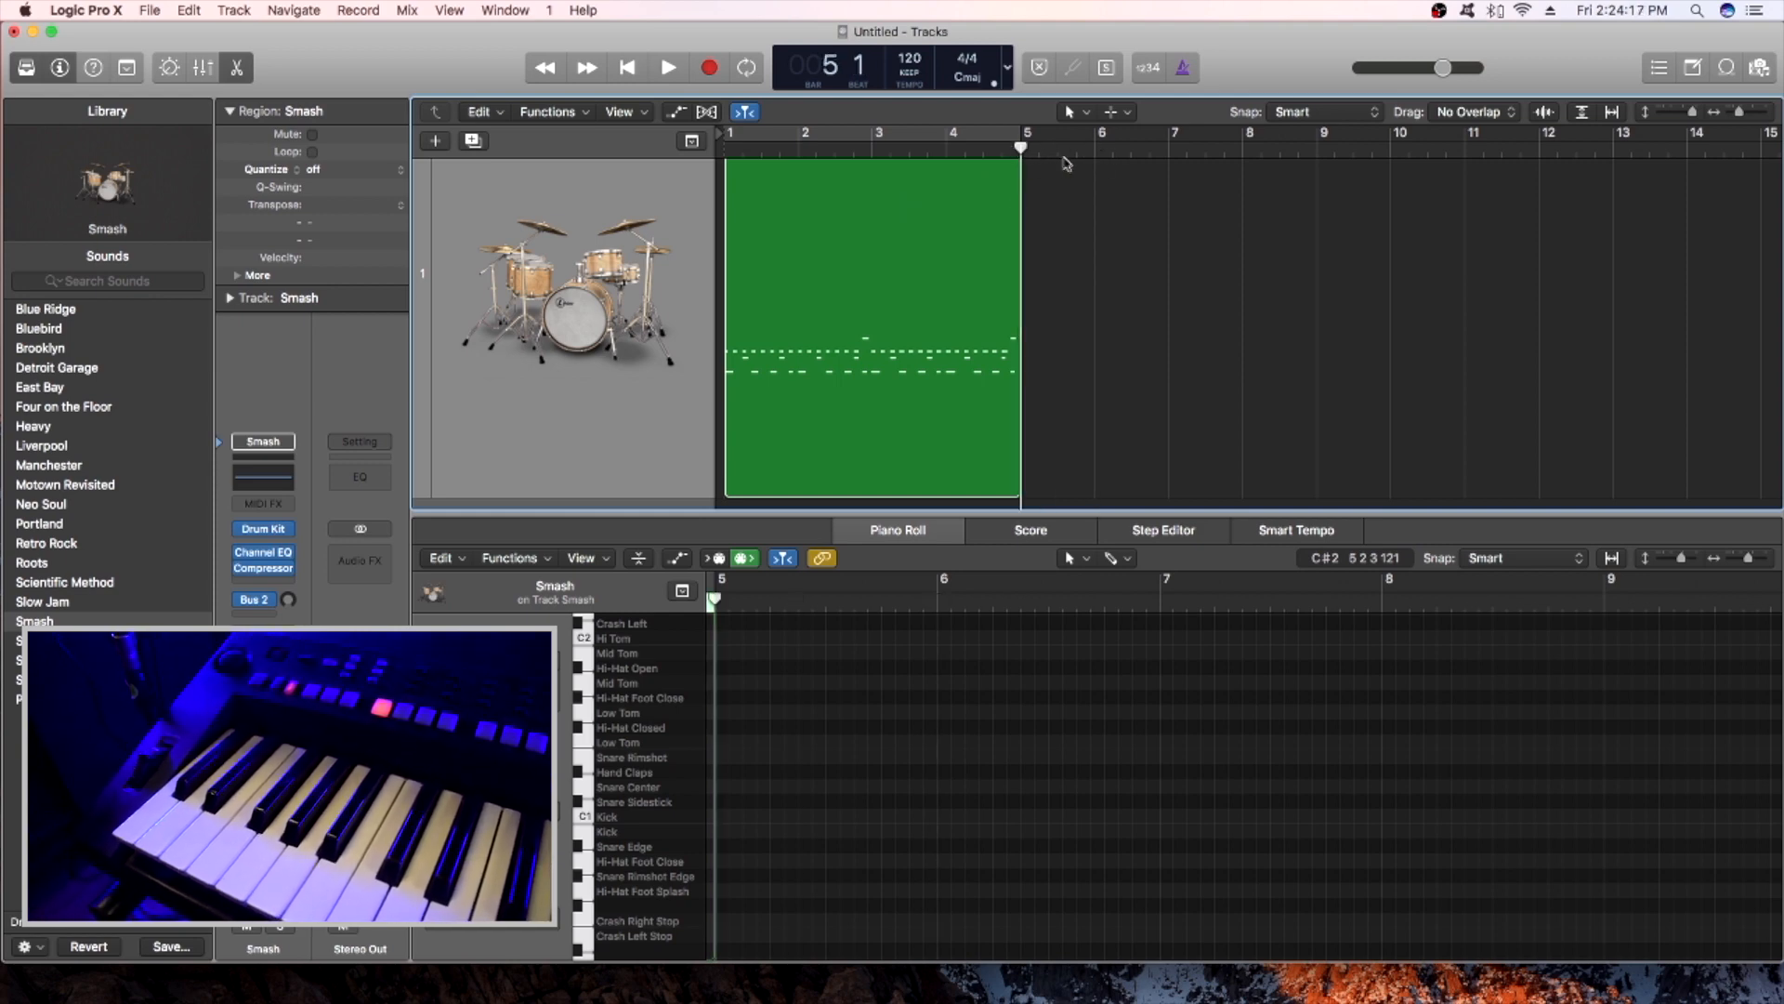
left_click(1094, 150)
left_click(925, 284)
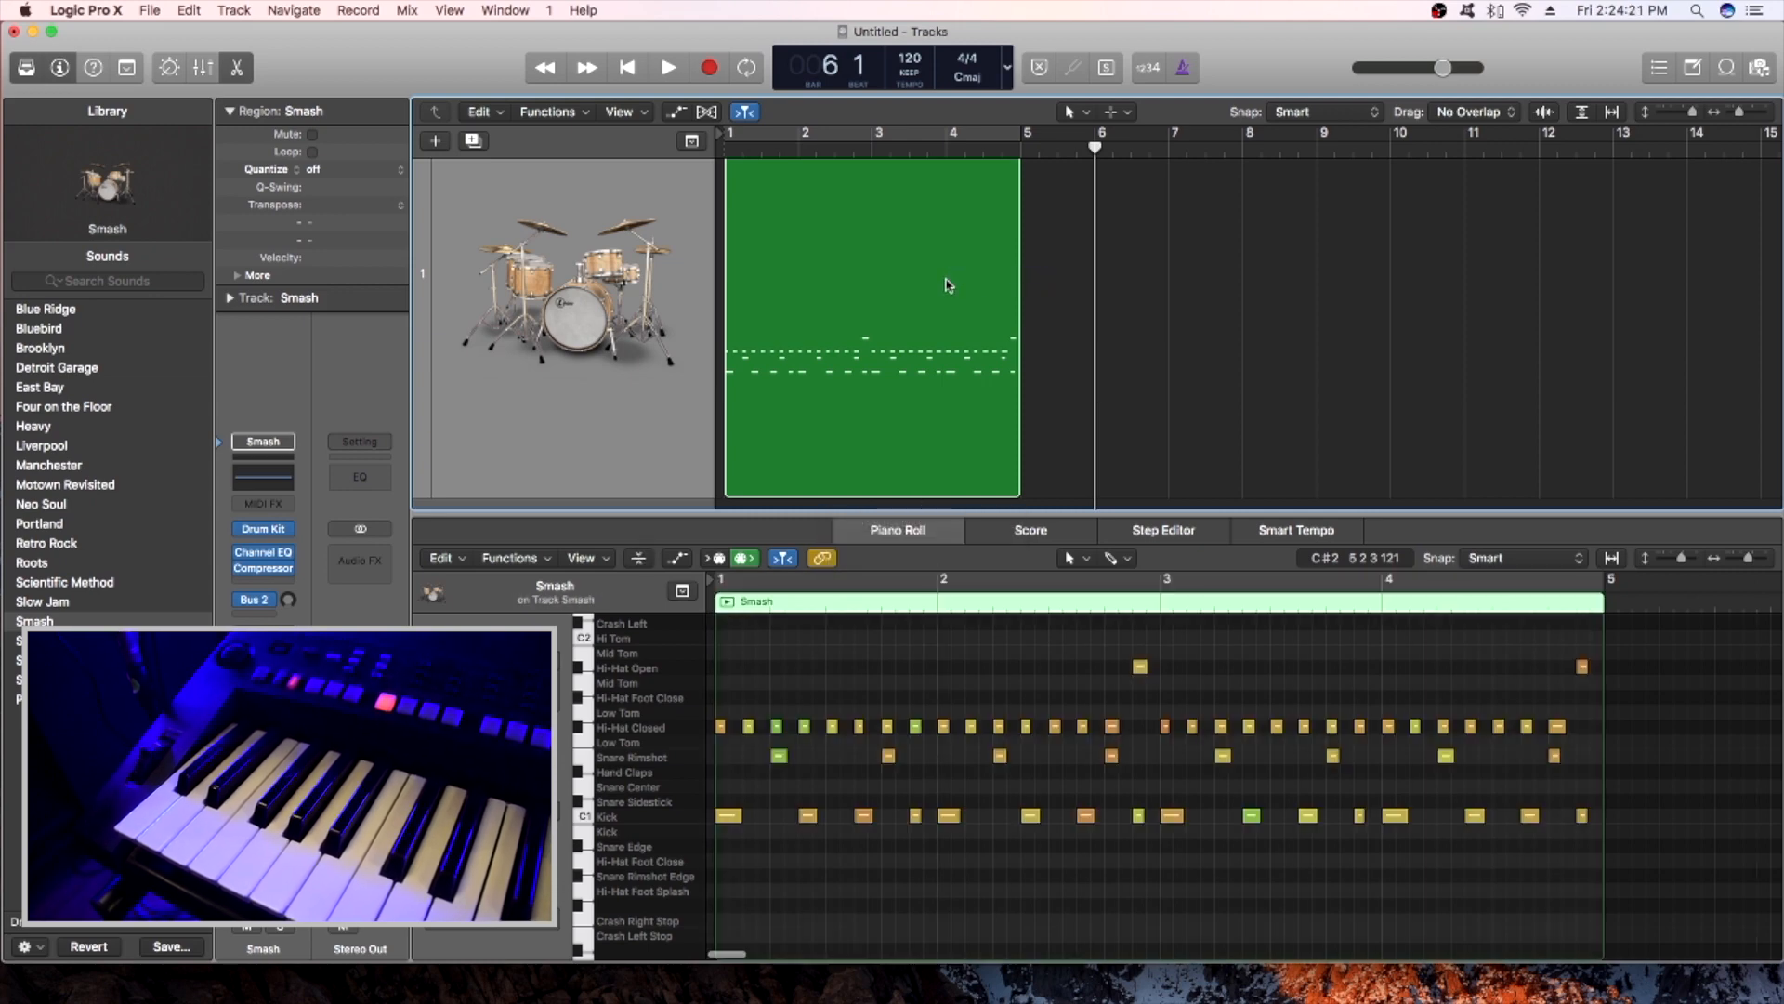
right_click(897, 285)
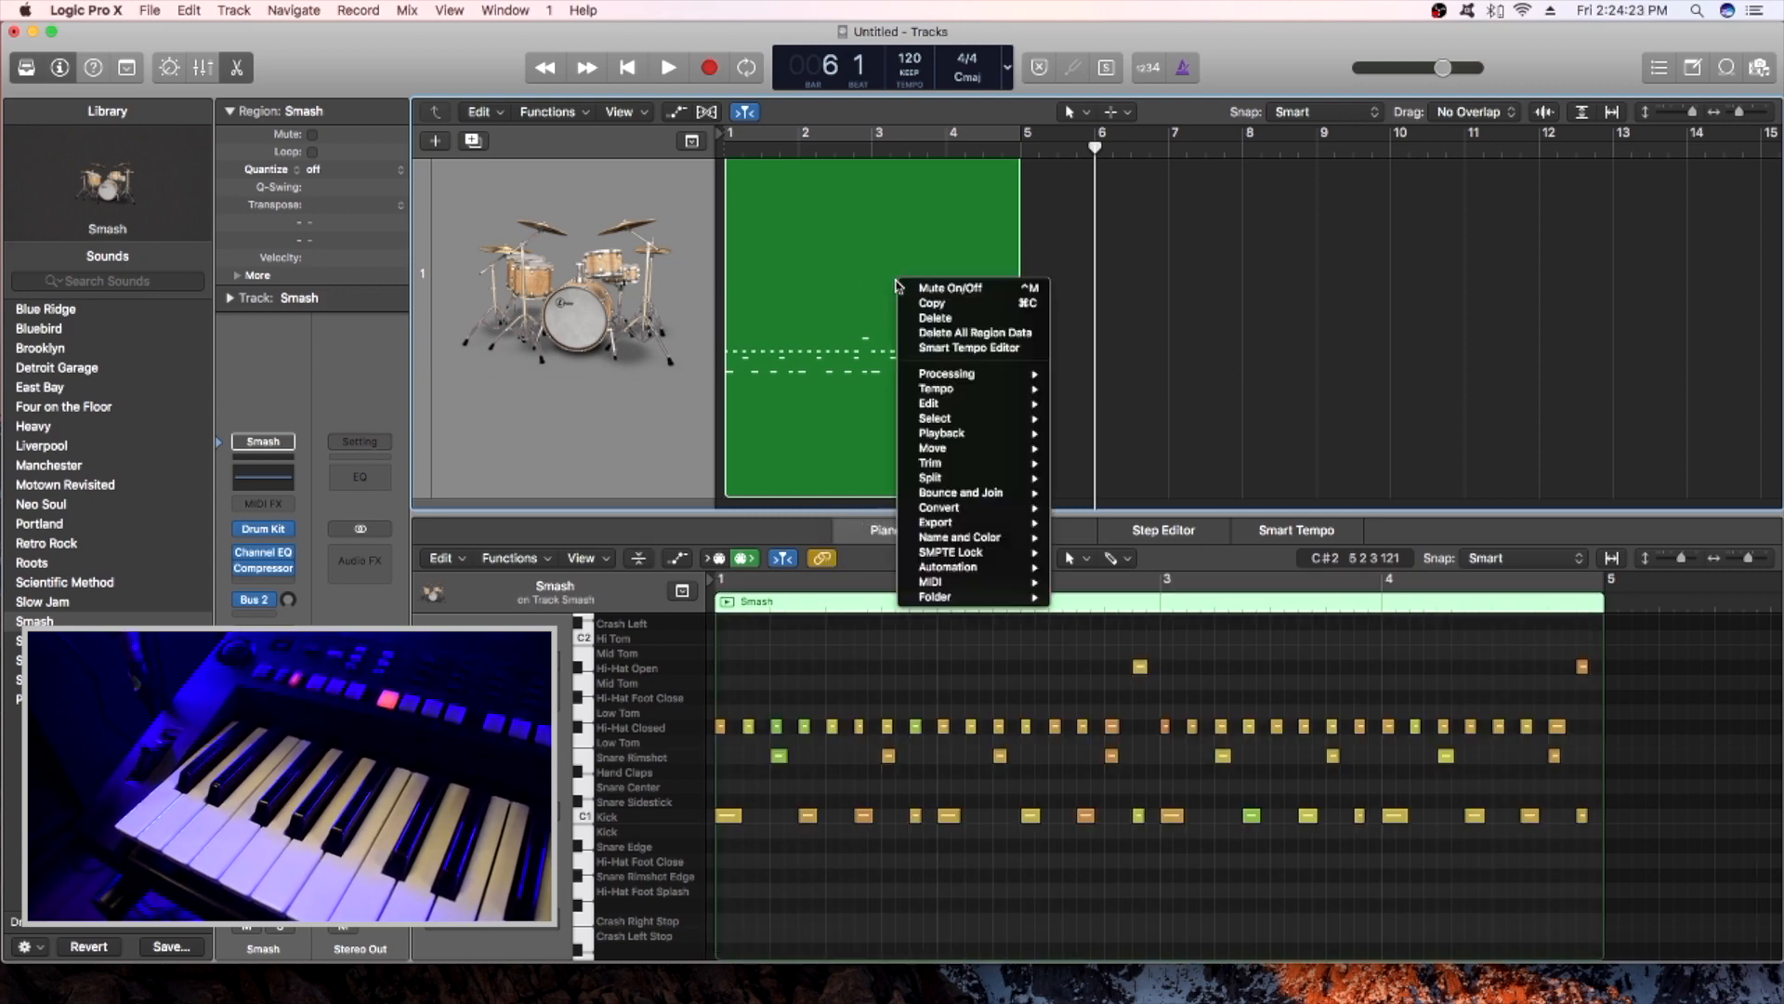
left_click(925, 304)
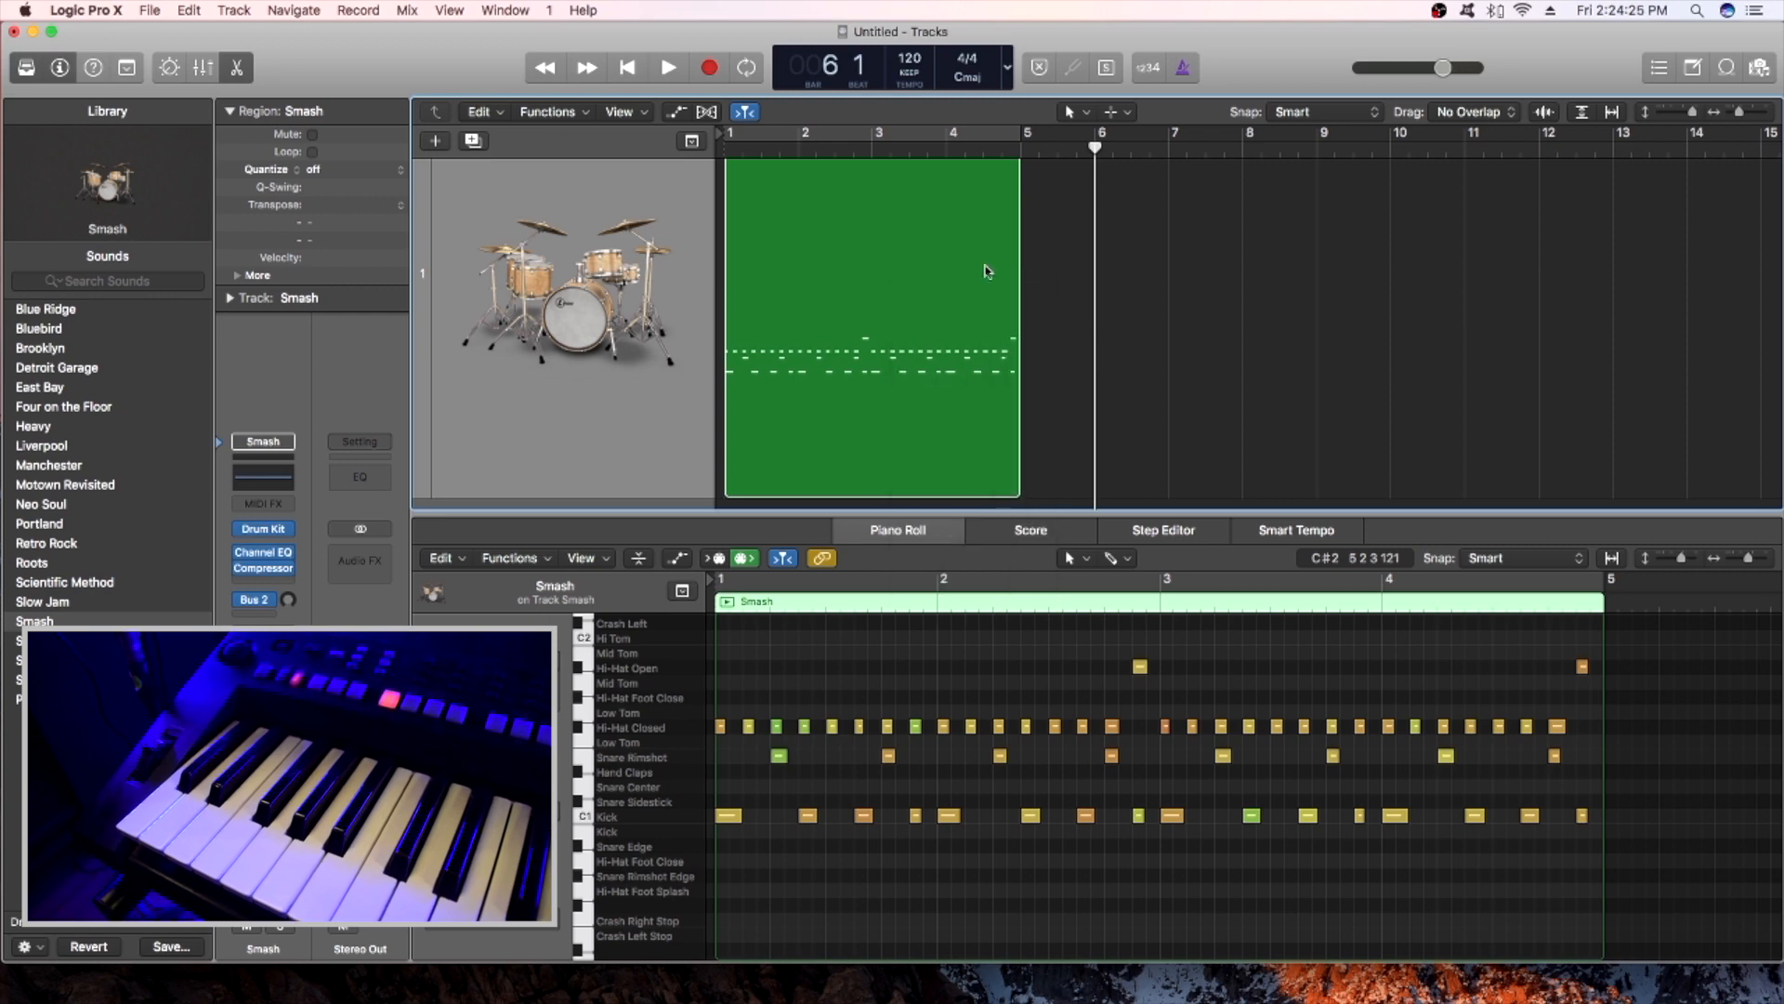
scroll(1246, 772, "right", 5)
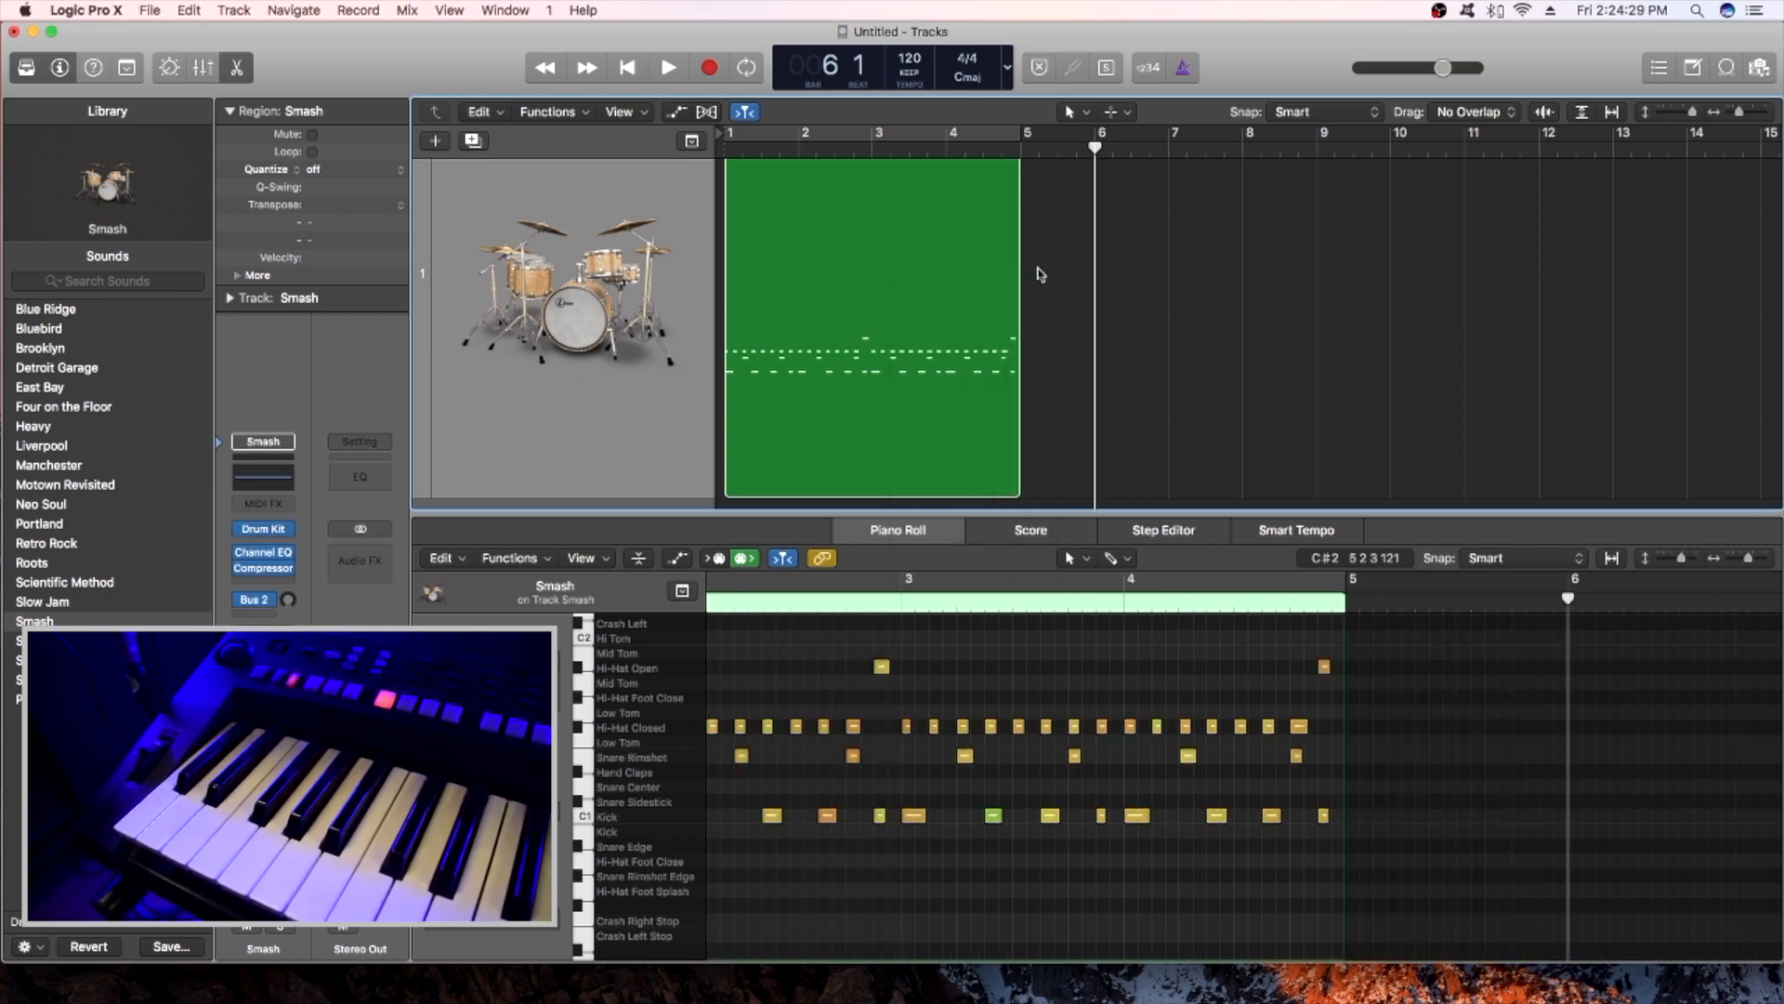
right_click(1123, 270)
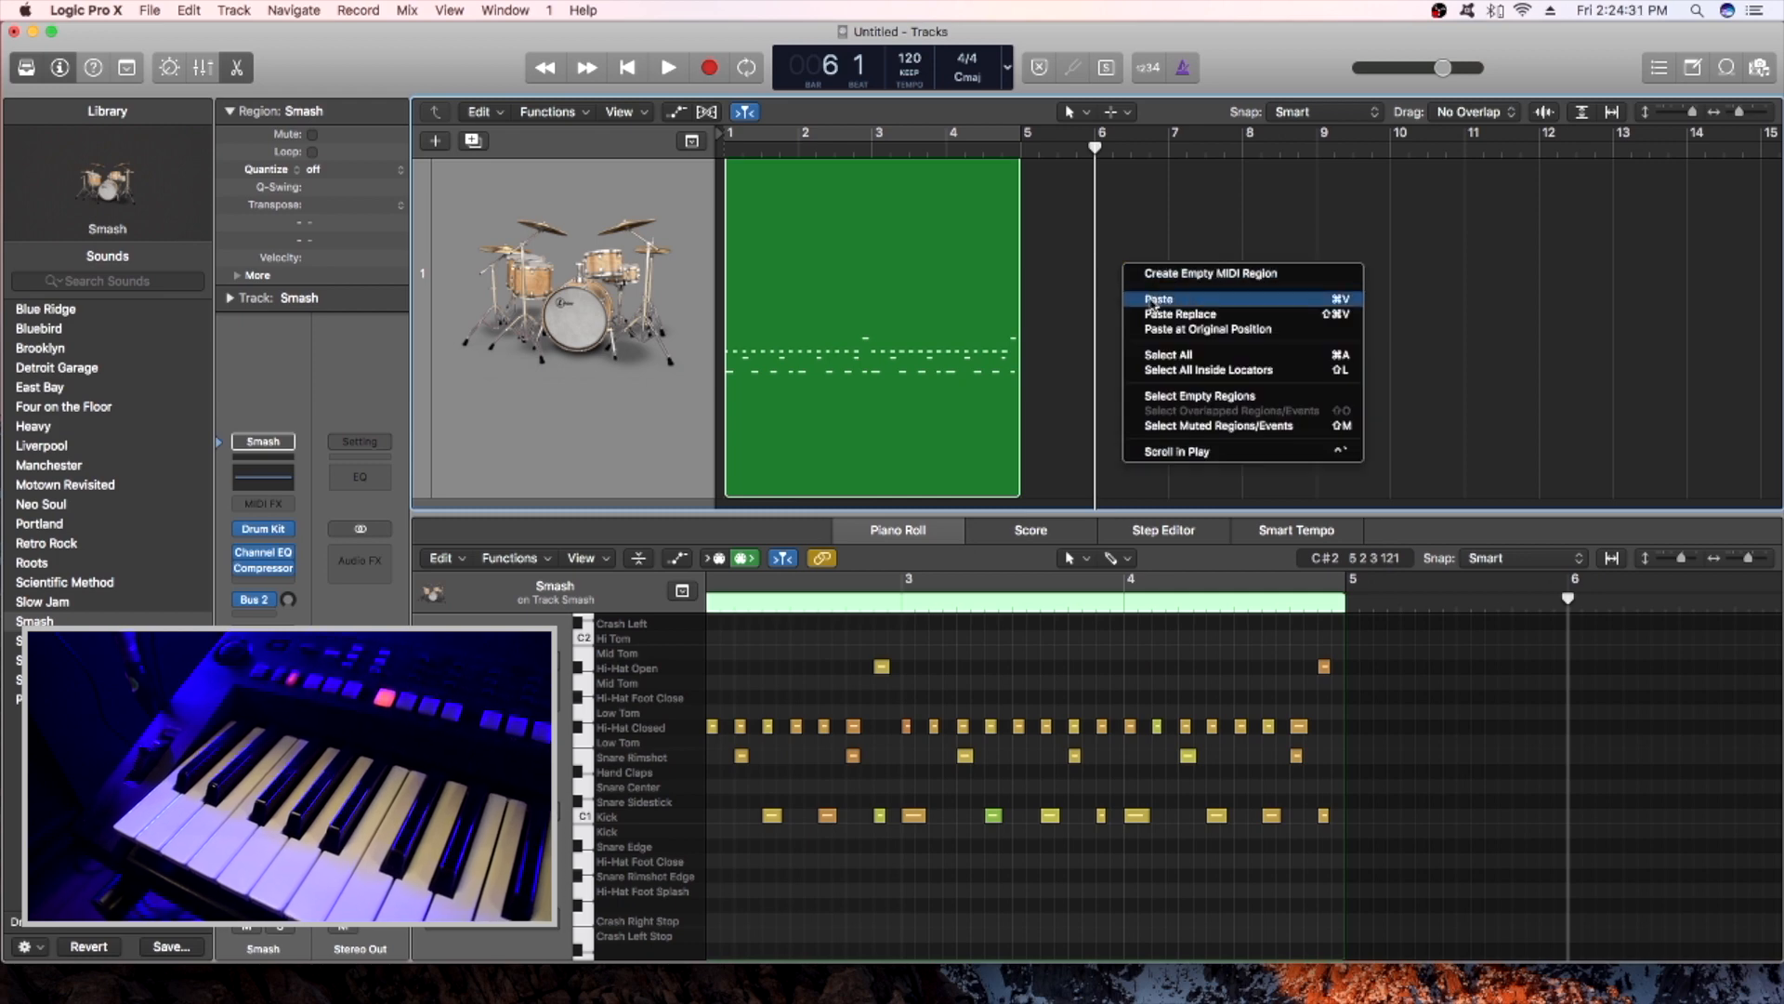
left_click(1153, 301)
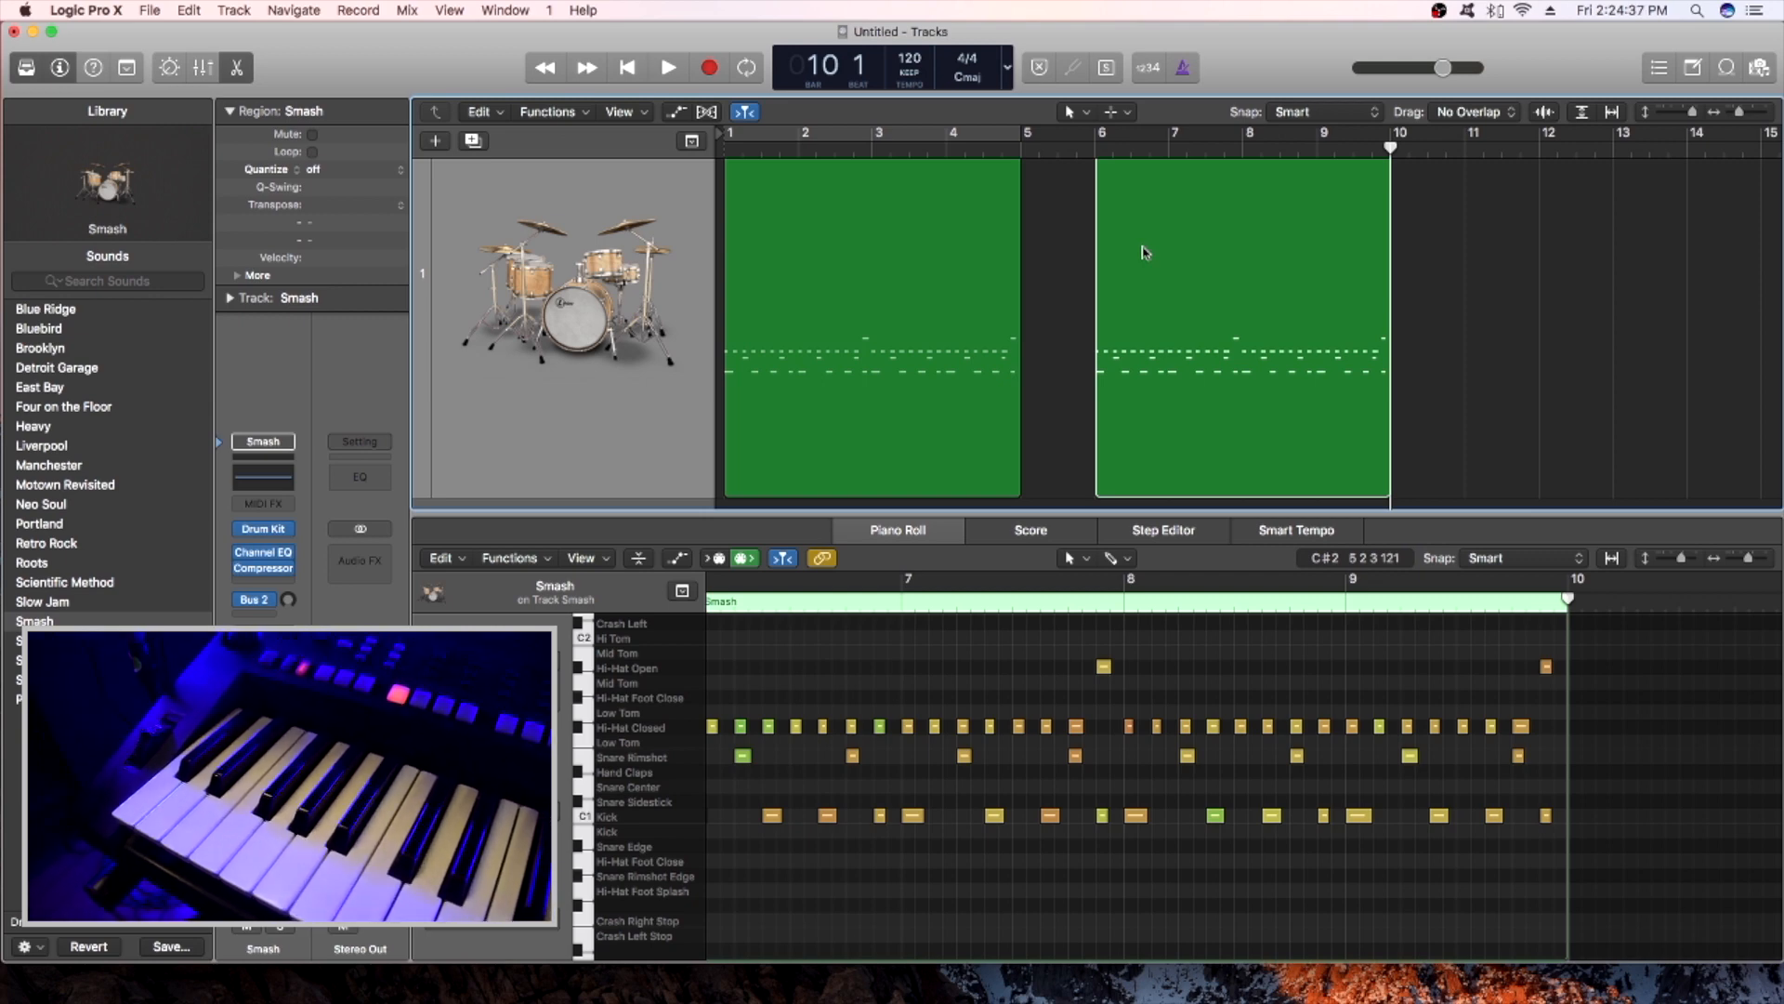
Play back the pasted region from bar 6, and delete all of its closed and open hi-hat notes.
left_click(1096, 149)
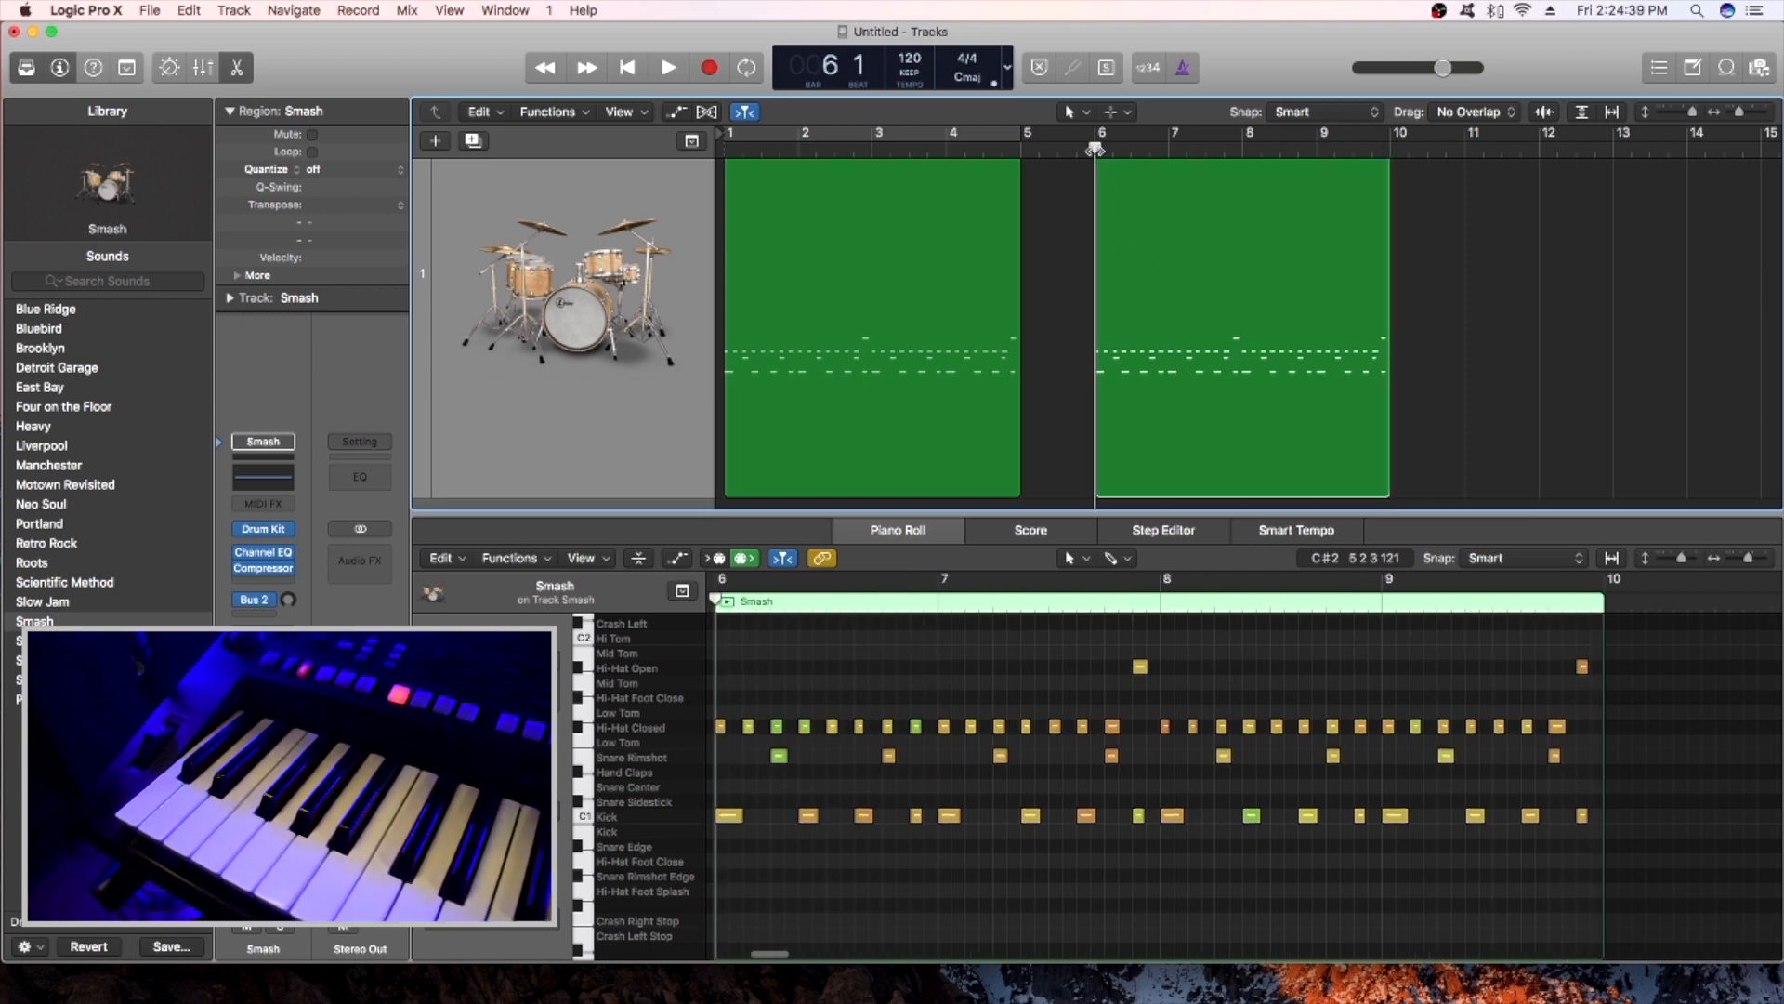
key("space")
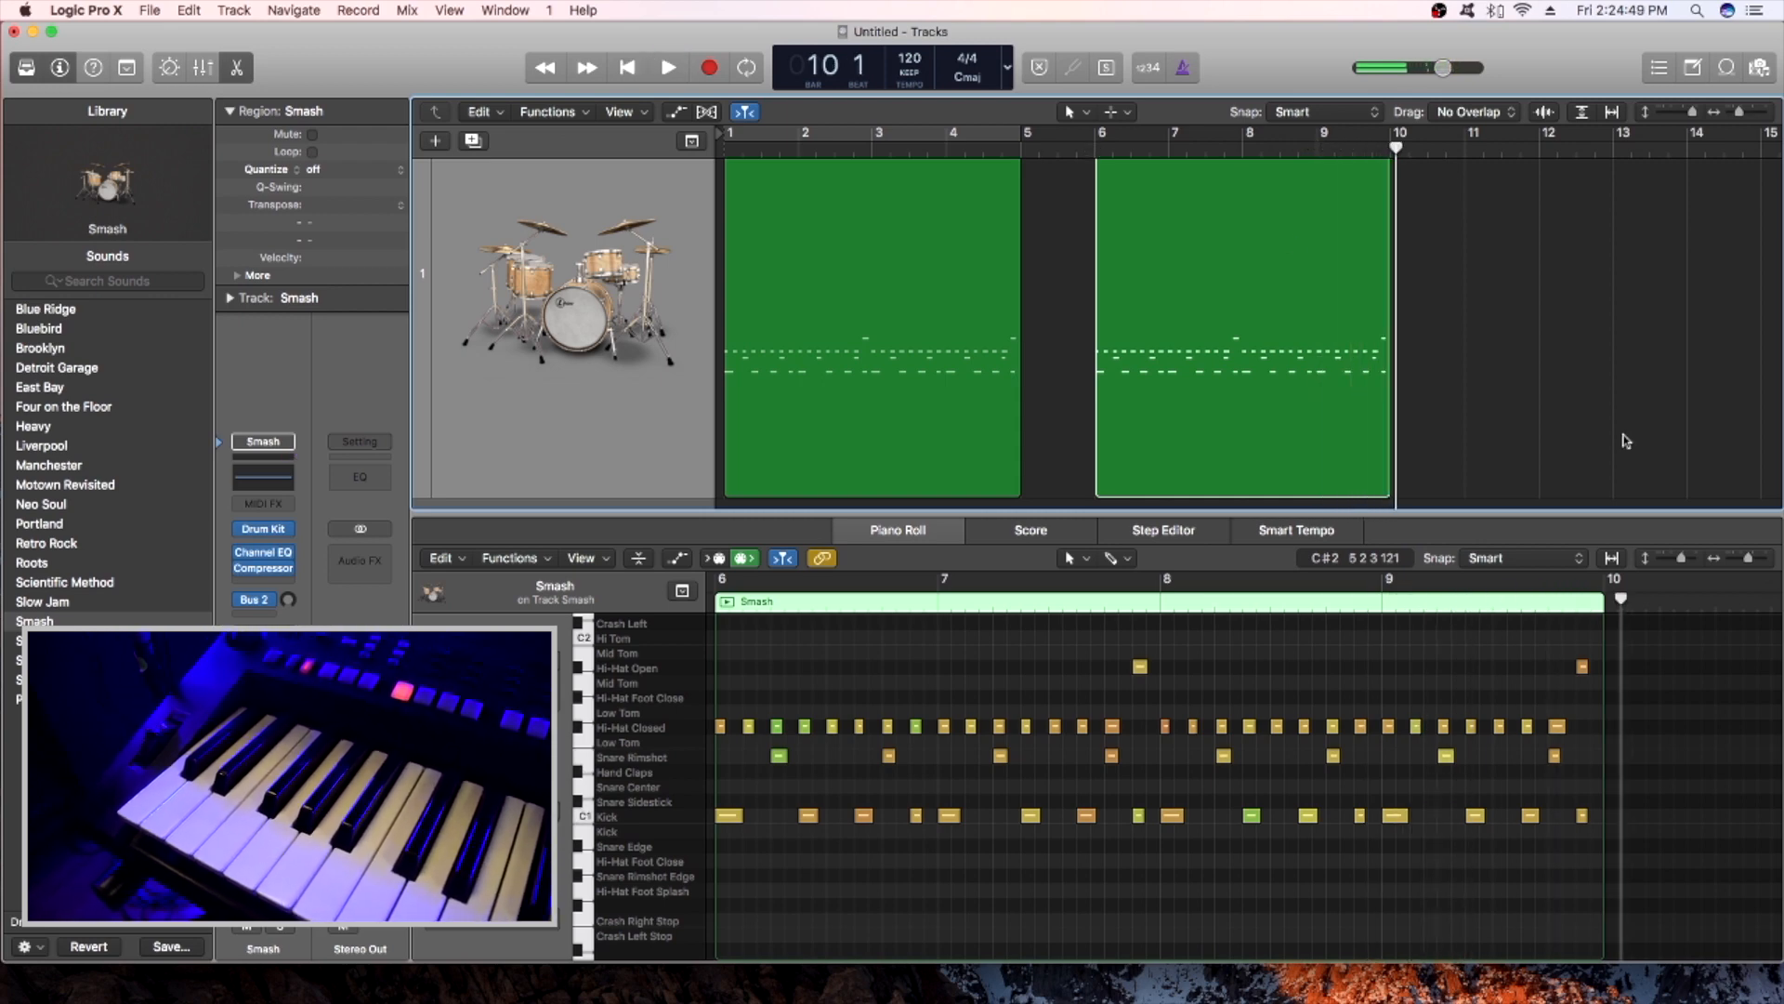
left_click_drag(1612, 743, 742, 637)
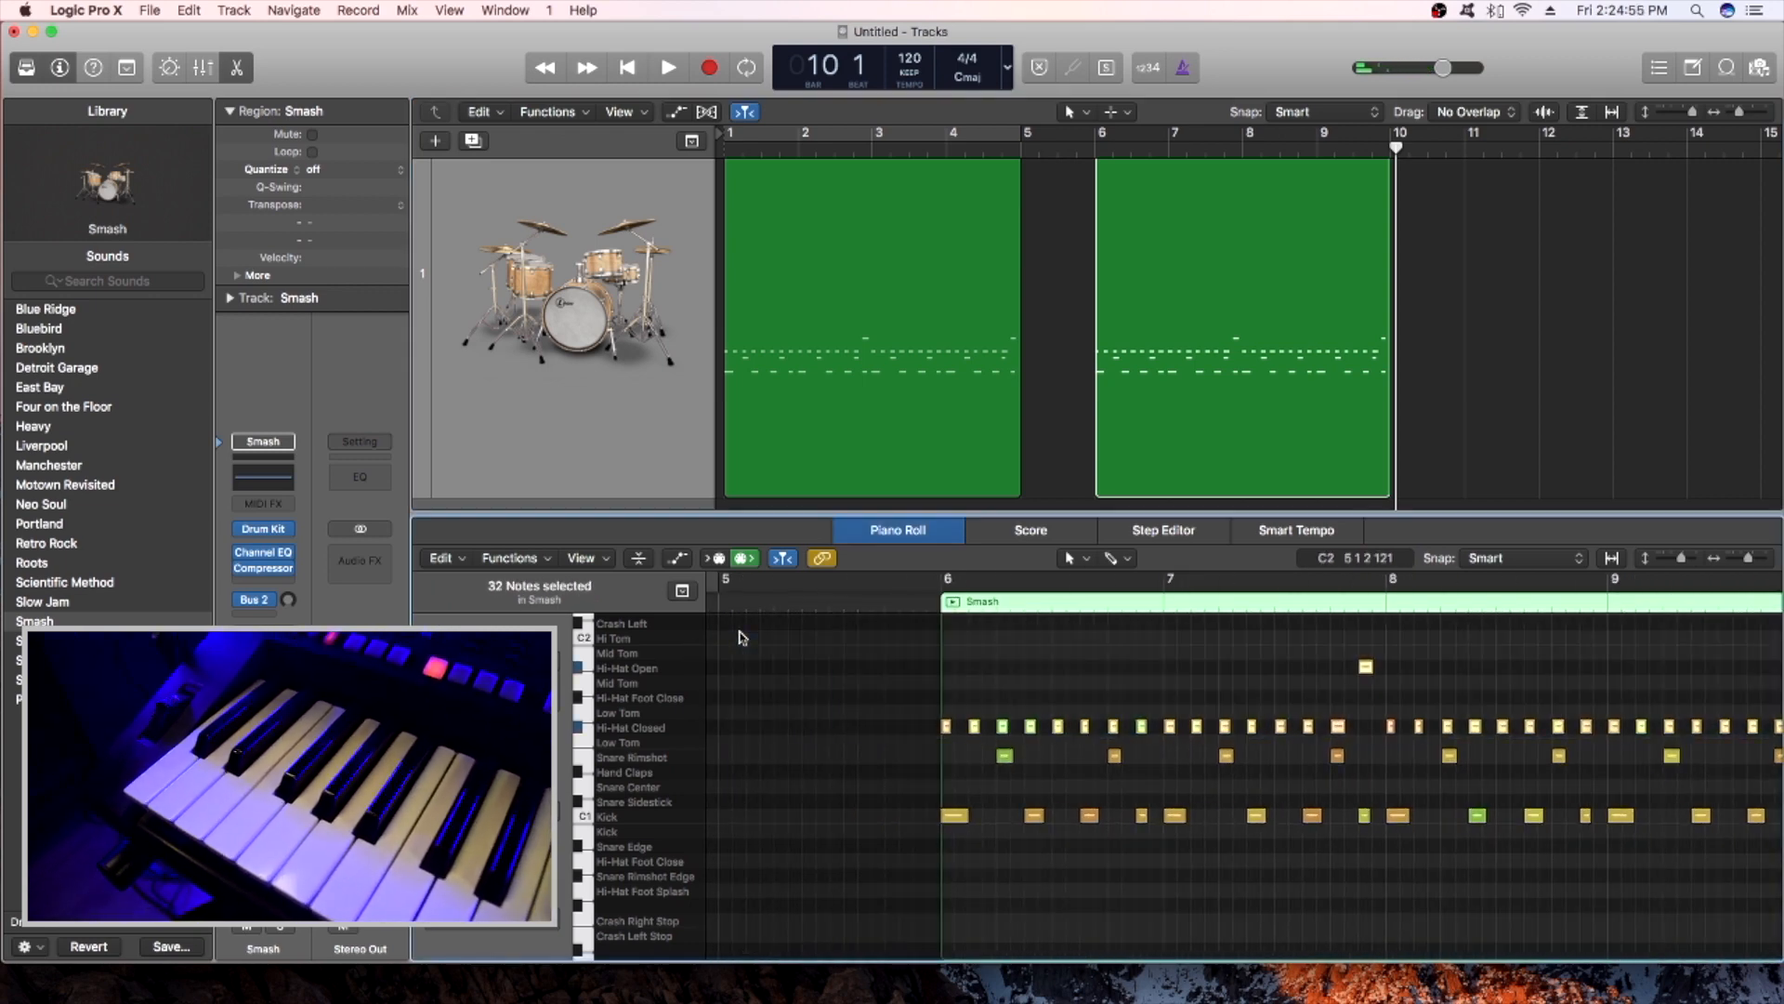
key("Delete")
Place the playhead at bar 6 and turn the metronome back on.
scroll(945, 610, "right", 1)
left_click(930, 607)
left_click(1155, 74)
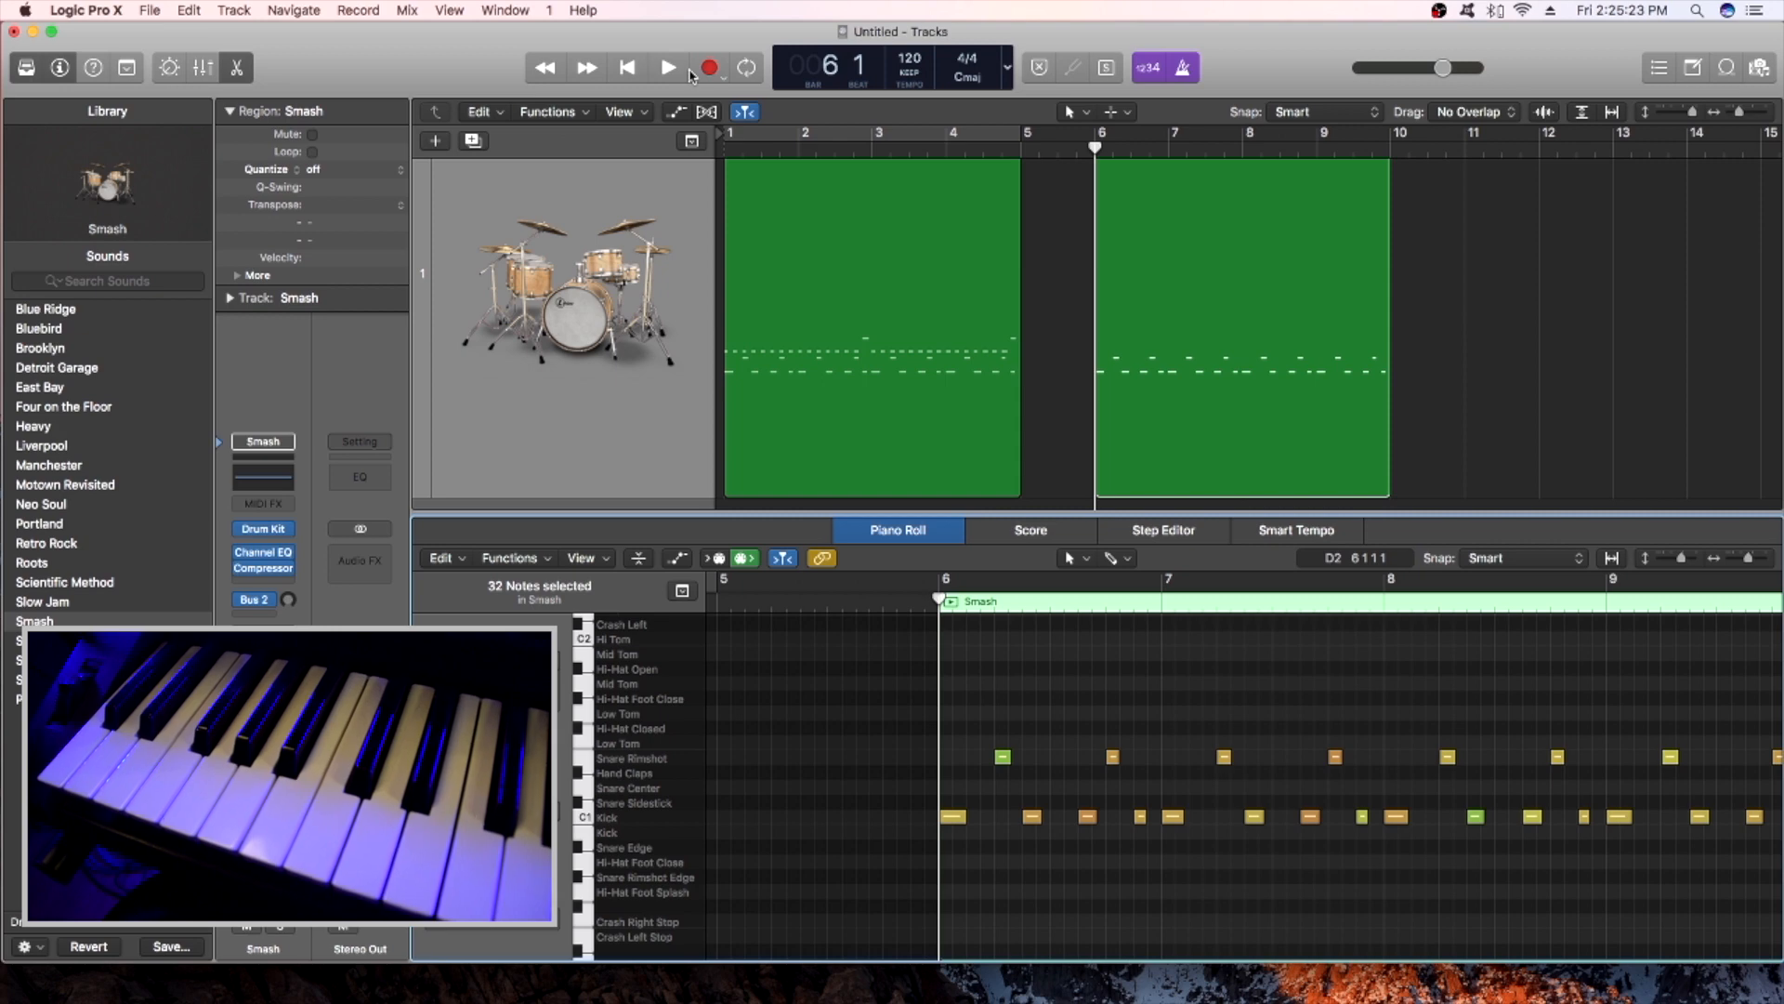
Try overdubbing Crash Left notes onto the pasted region from bar 6, and undo the take.
key("r")
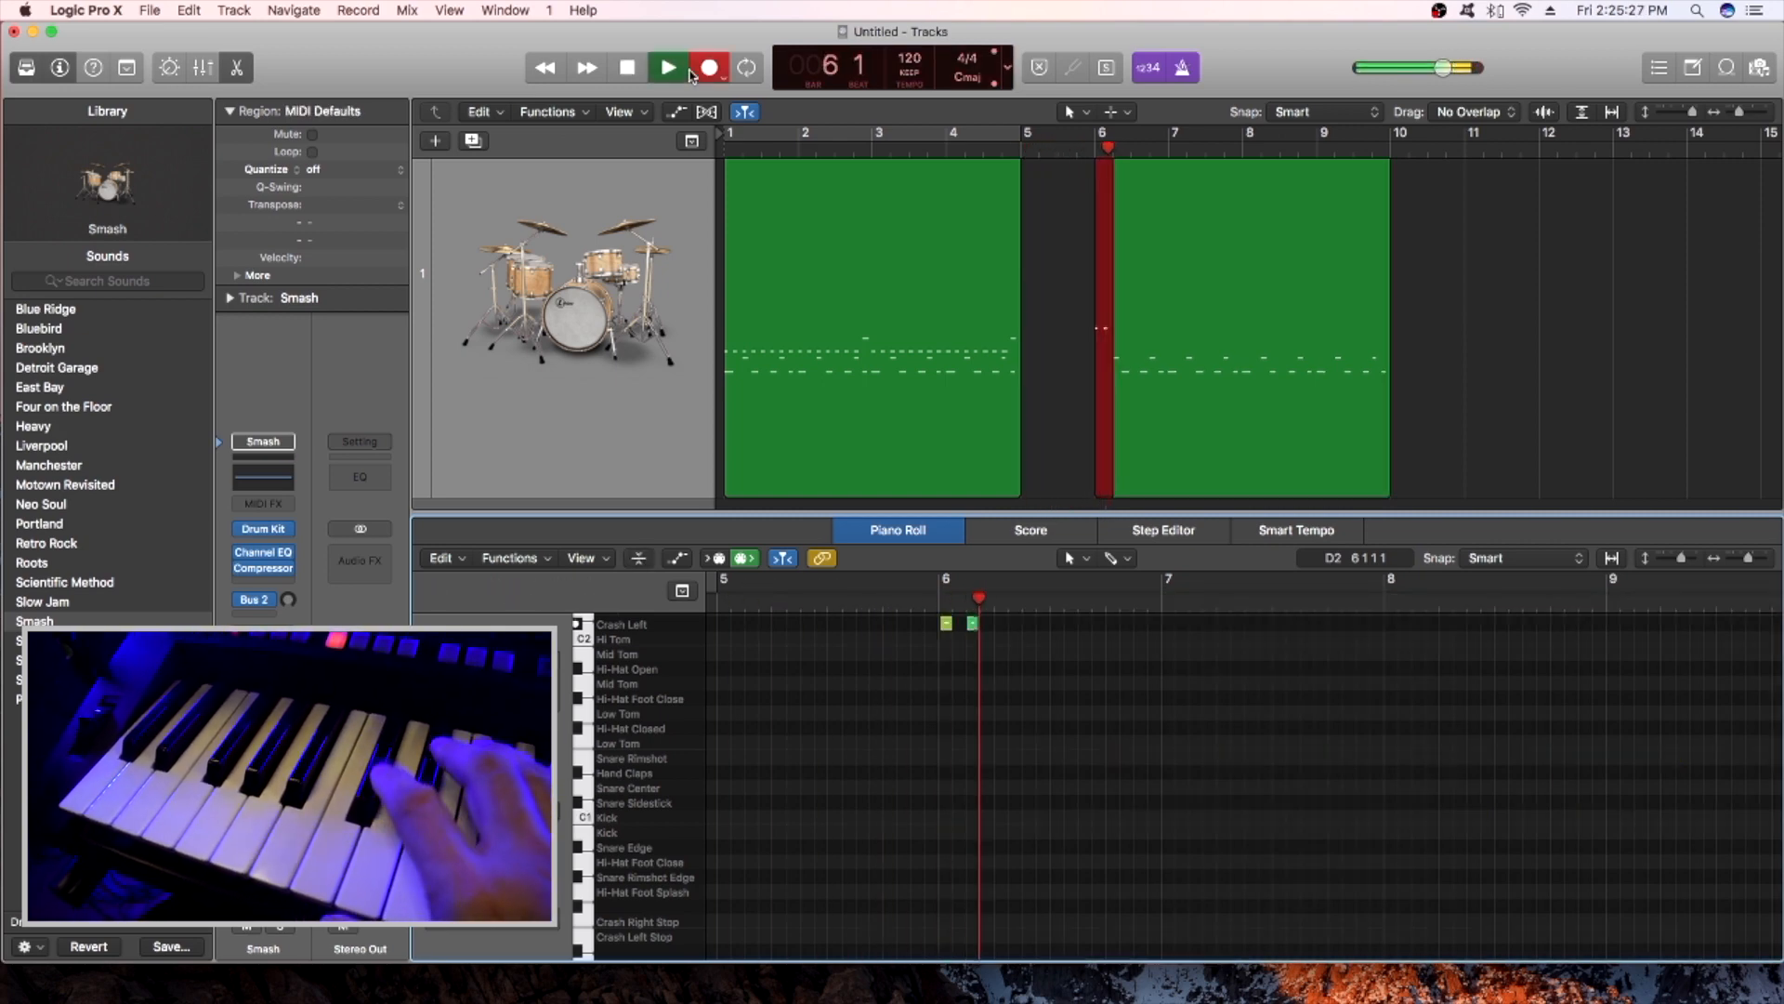
key("space")
key("super+a")
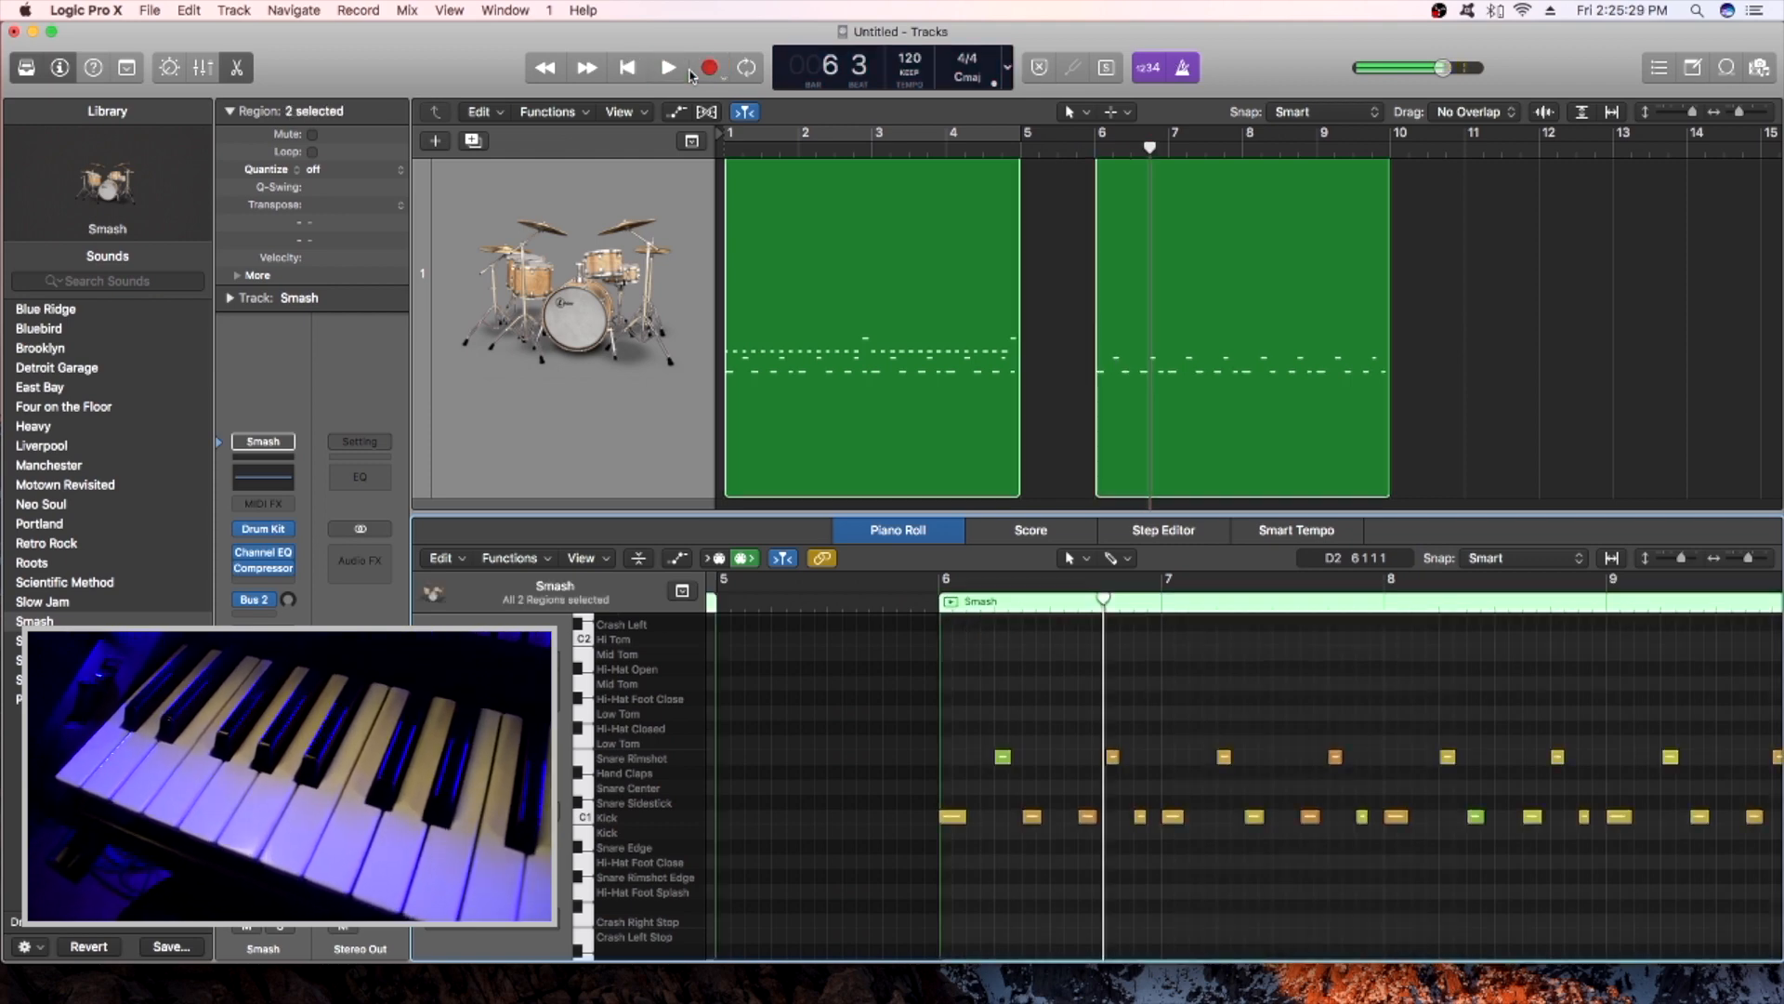
Overdub a steady Ride Out cymbal pattern onto the pasted region, from bar 6 to just past bar 10.
key("comma")
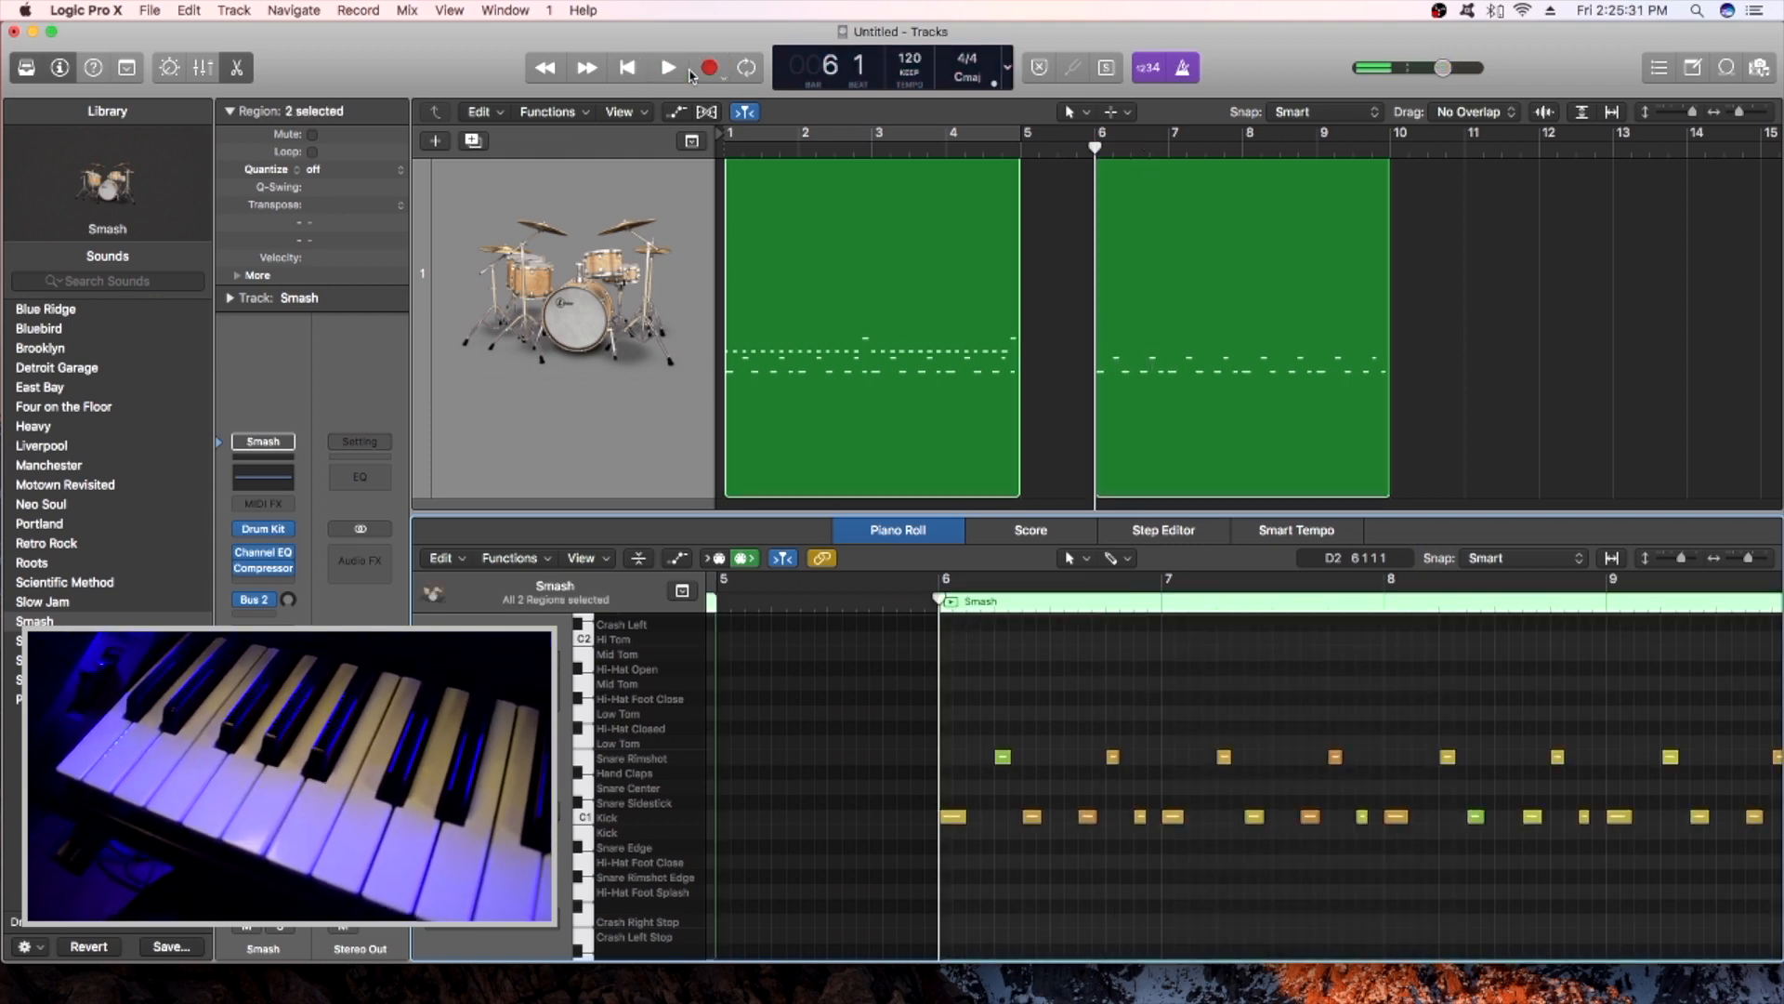
key("r")
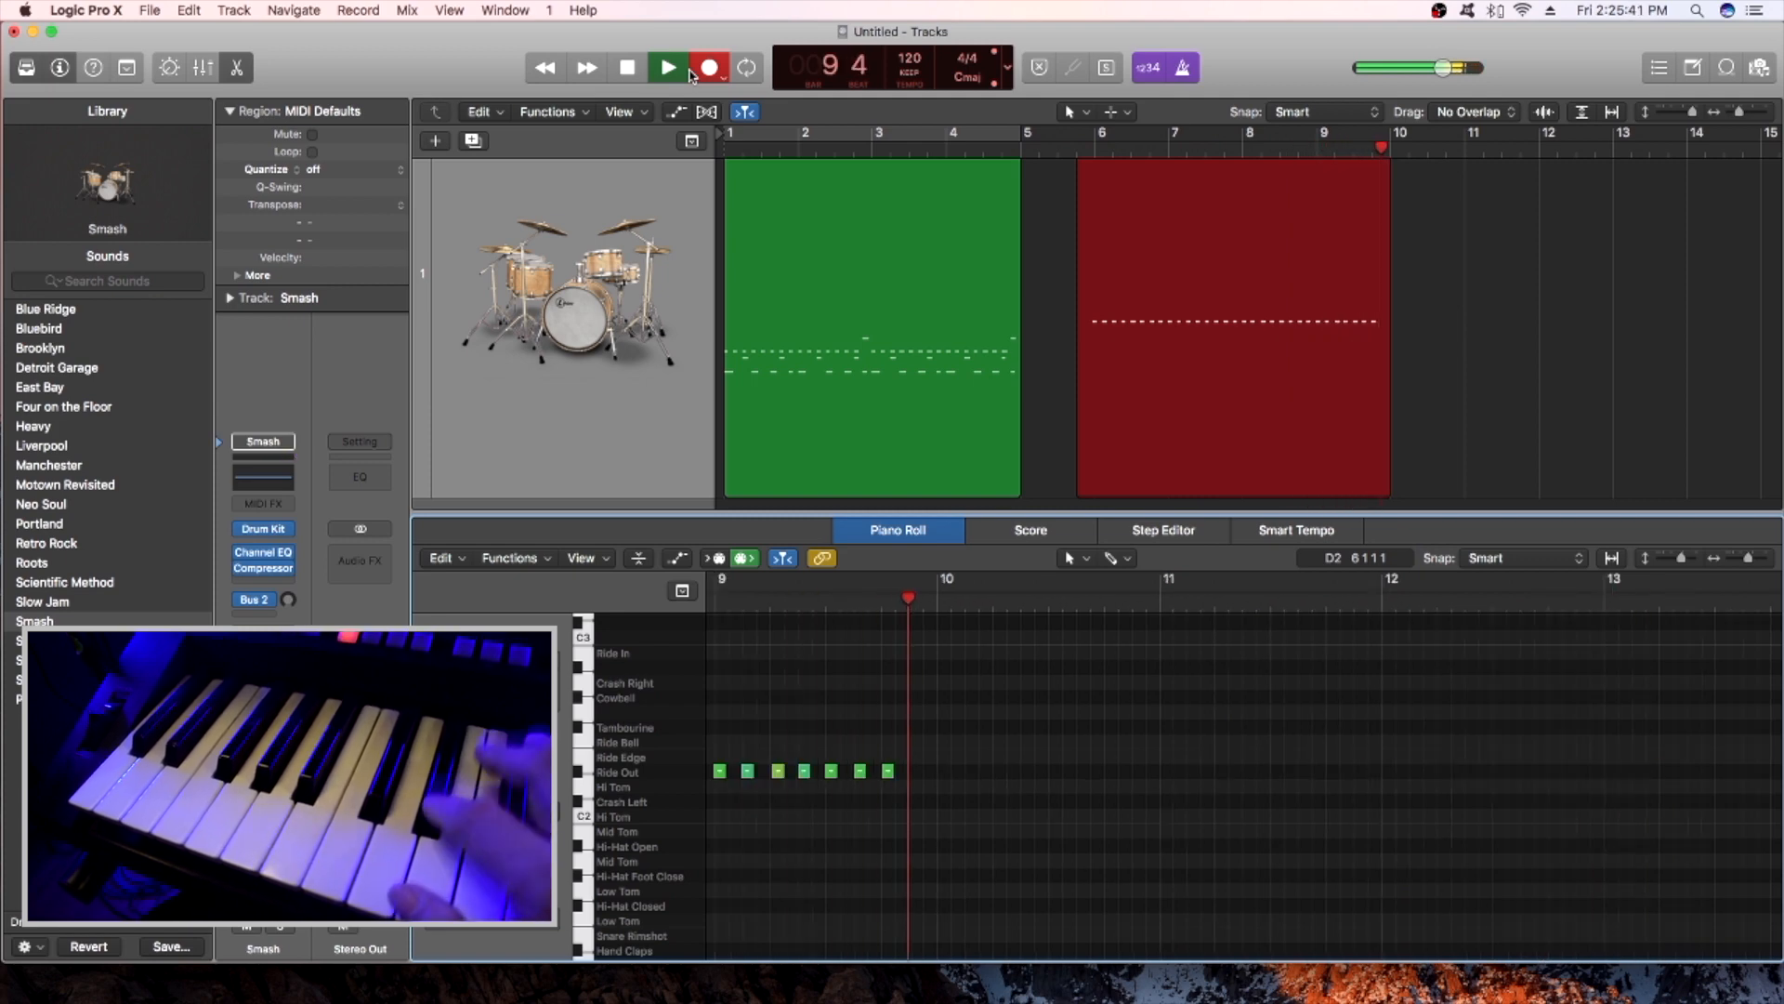
key("space")
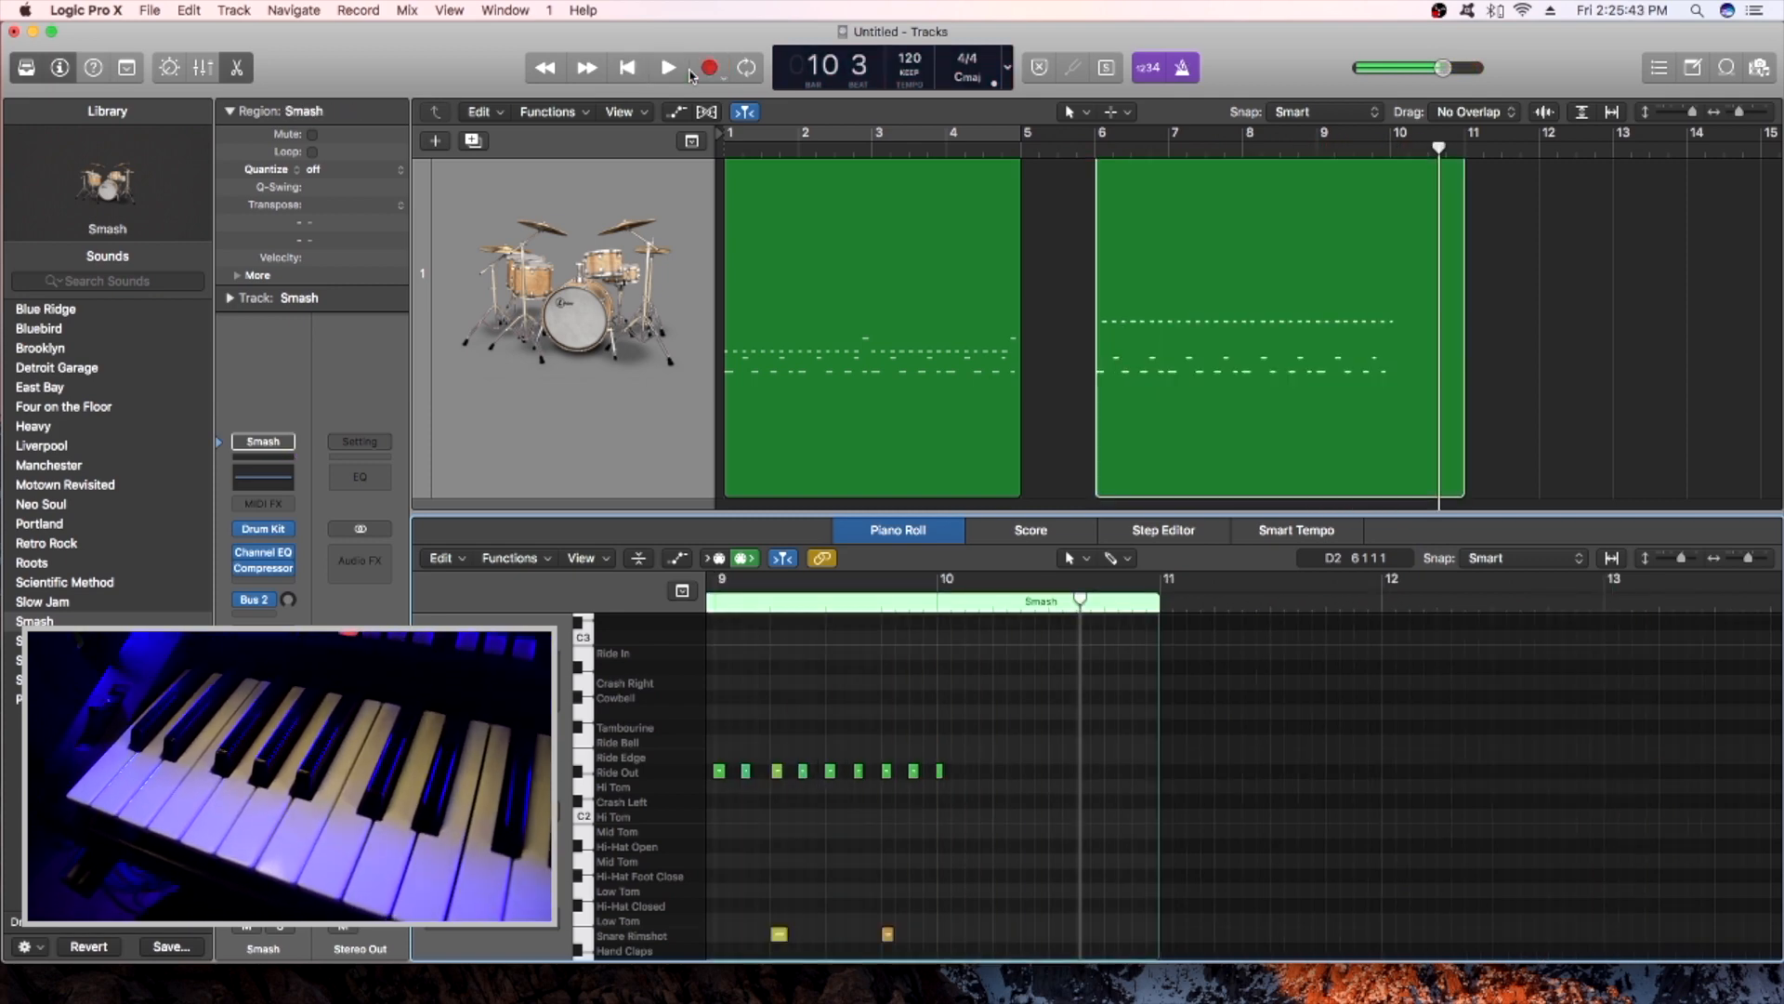
Select all the newly recorded Ride Out notes of the second region in the Piano Roll.
scroll(1127, 709, "left", 10)
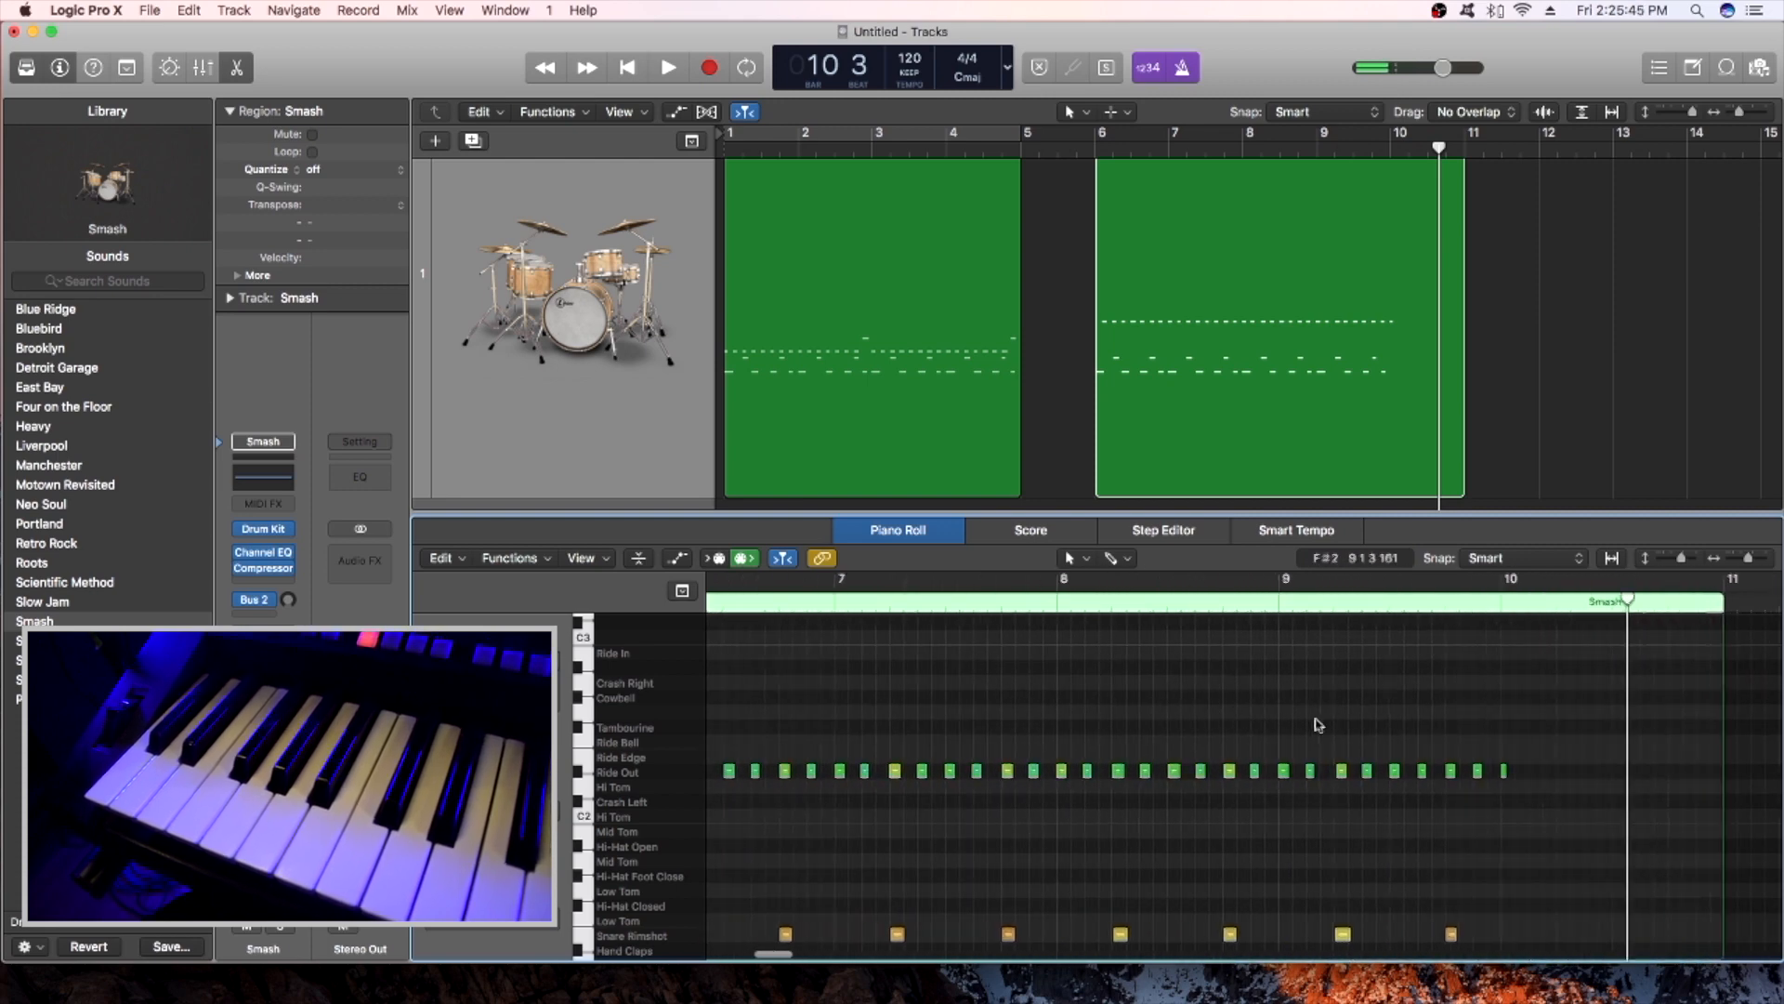
scroll(1659, 743, "left", 3)
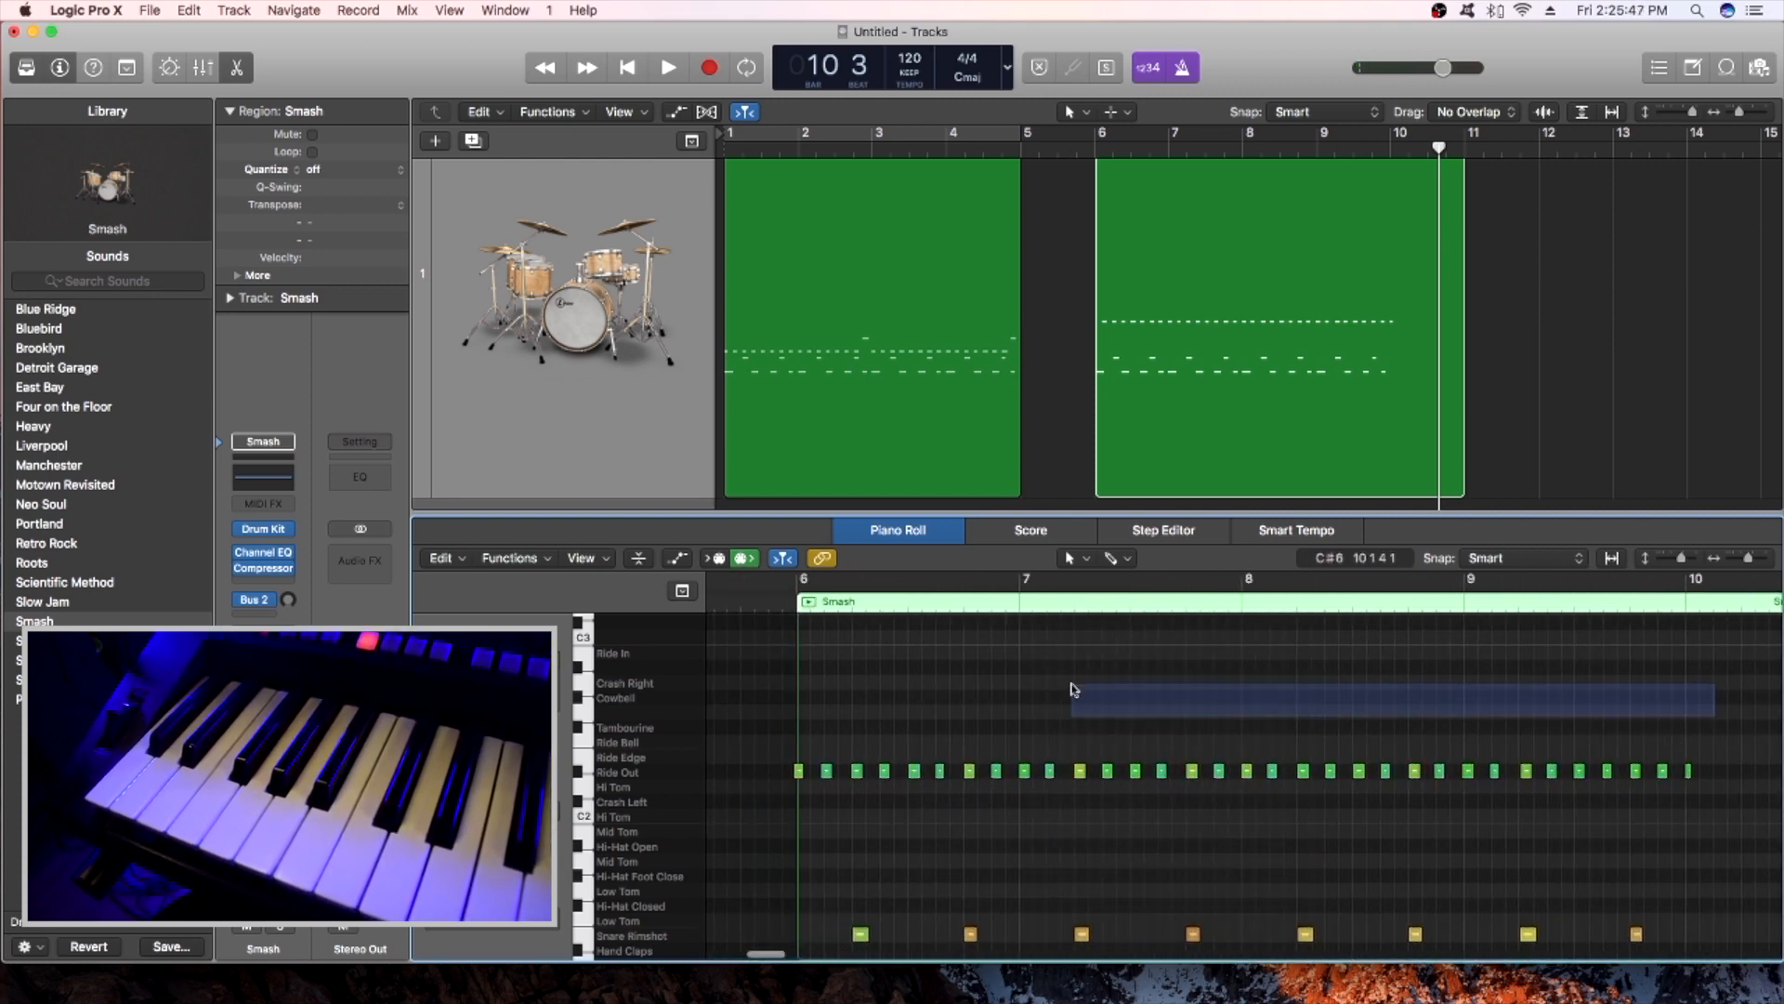
scroll(1161, 692, "left", 10)
left_click_drag(624, 751, 1308, 788)
scroll(1310, 788, "right", 10)
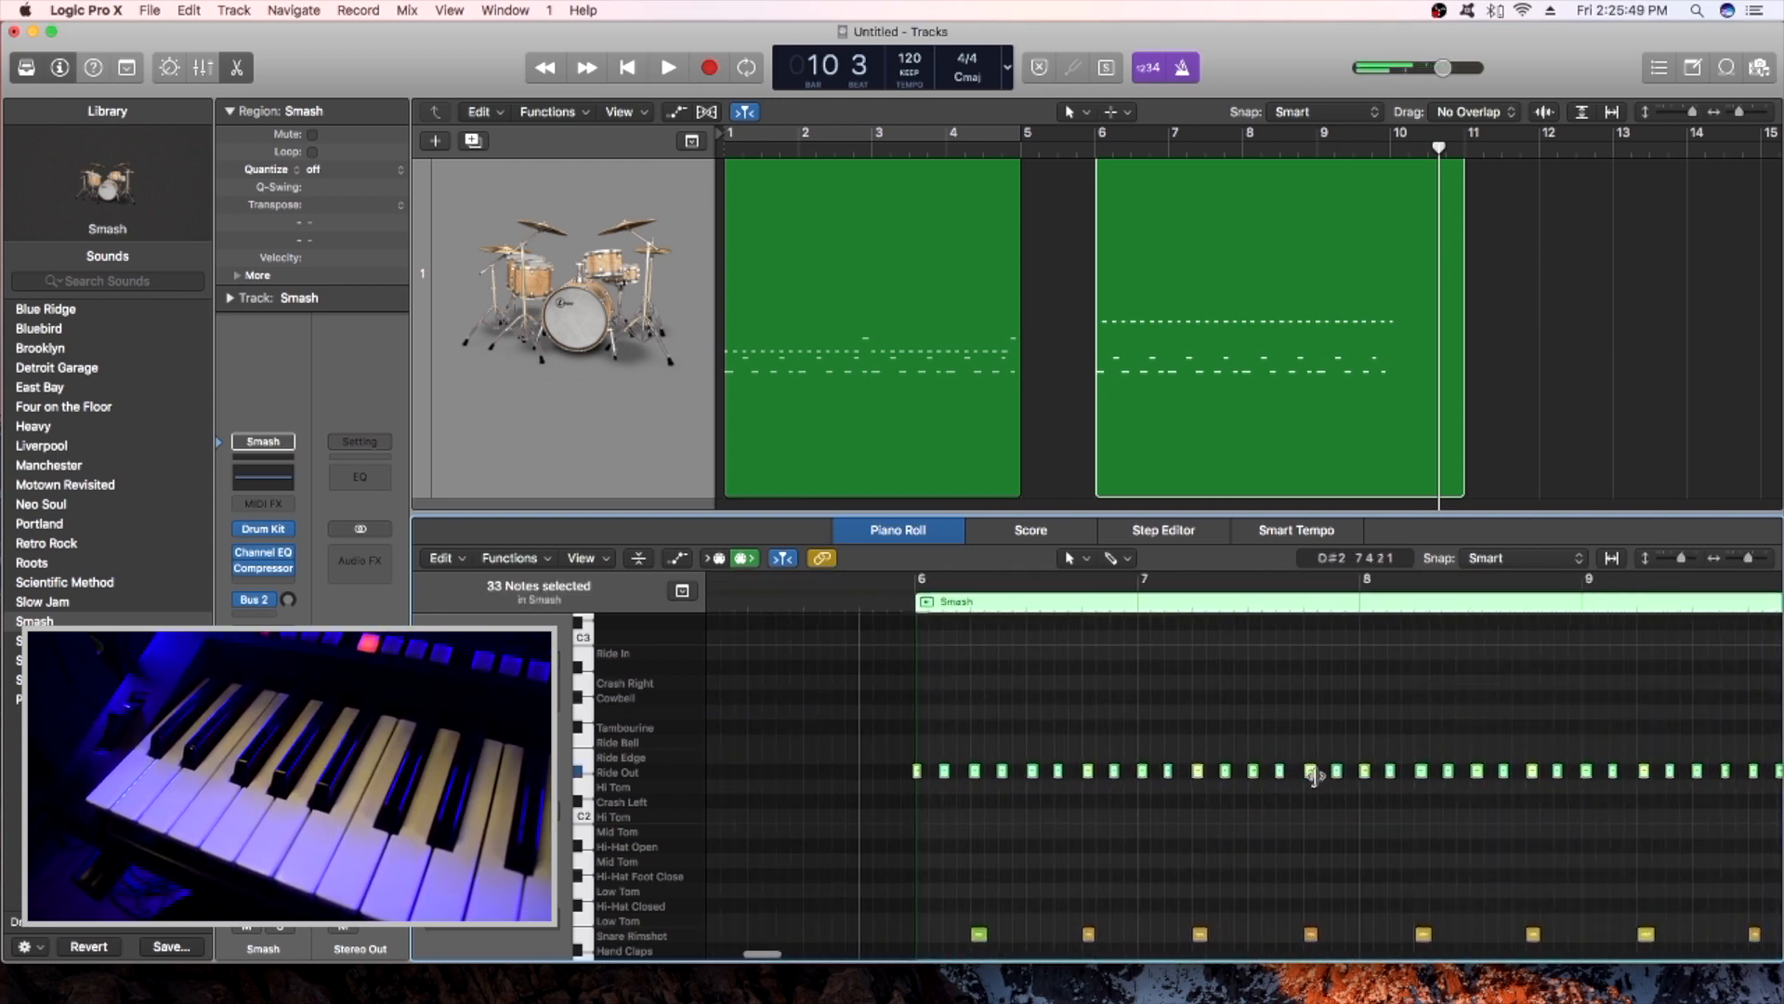
scroll(1560, 718, "right", 2)
left_click_drag(1627, 729, 1237, 818)
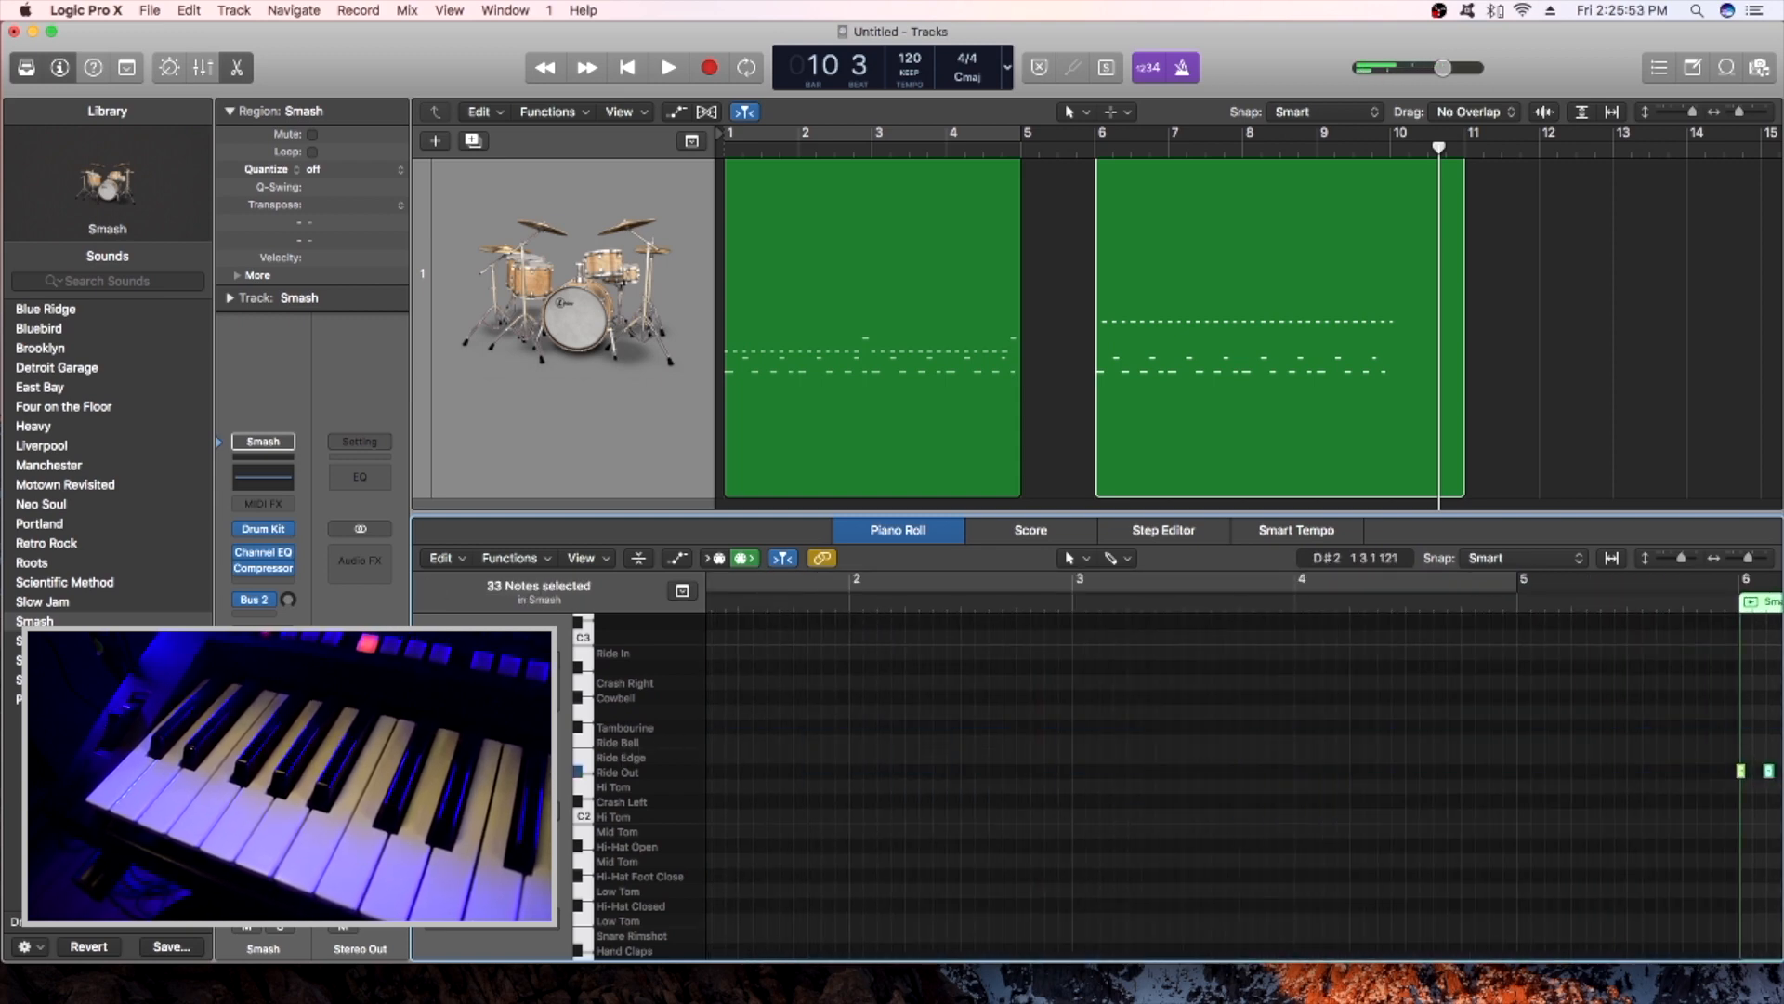
Play back the second region from bar 6 to bar 10 to check the Ride Out pattern.
left_click(1084, 154)
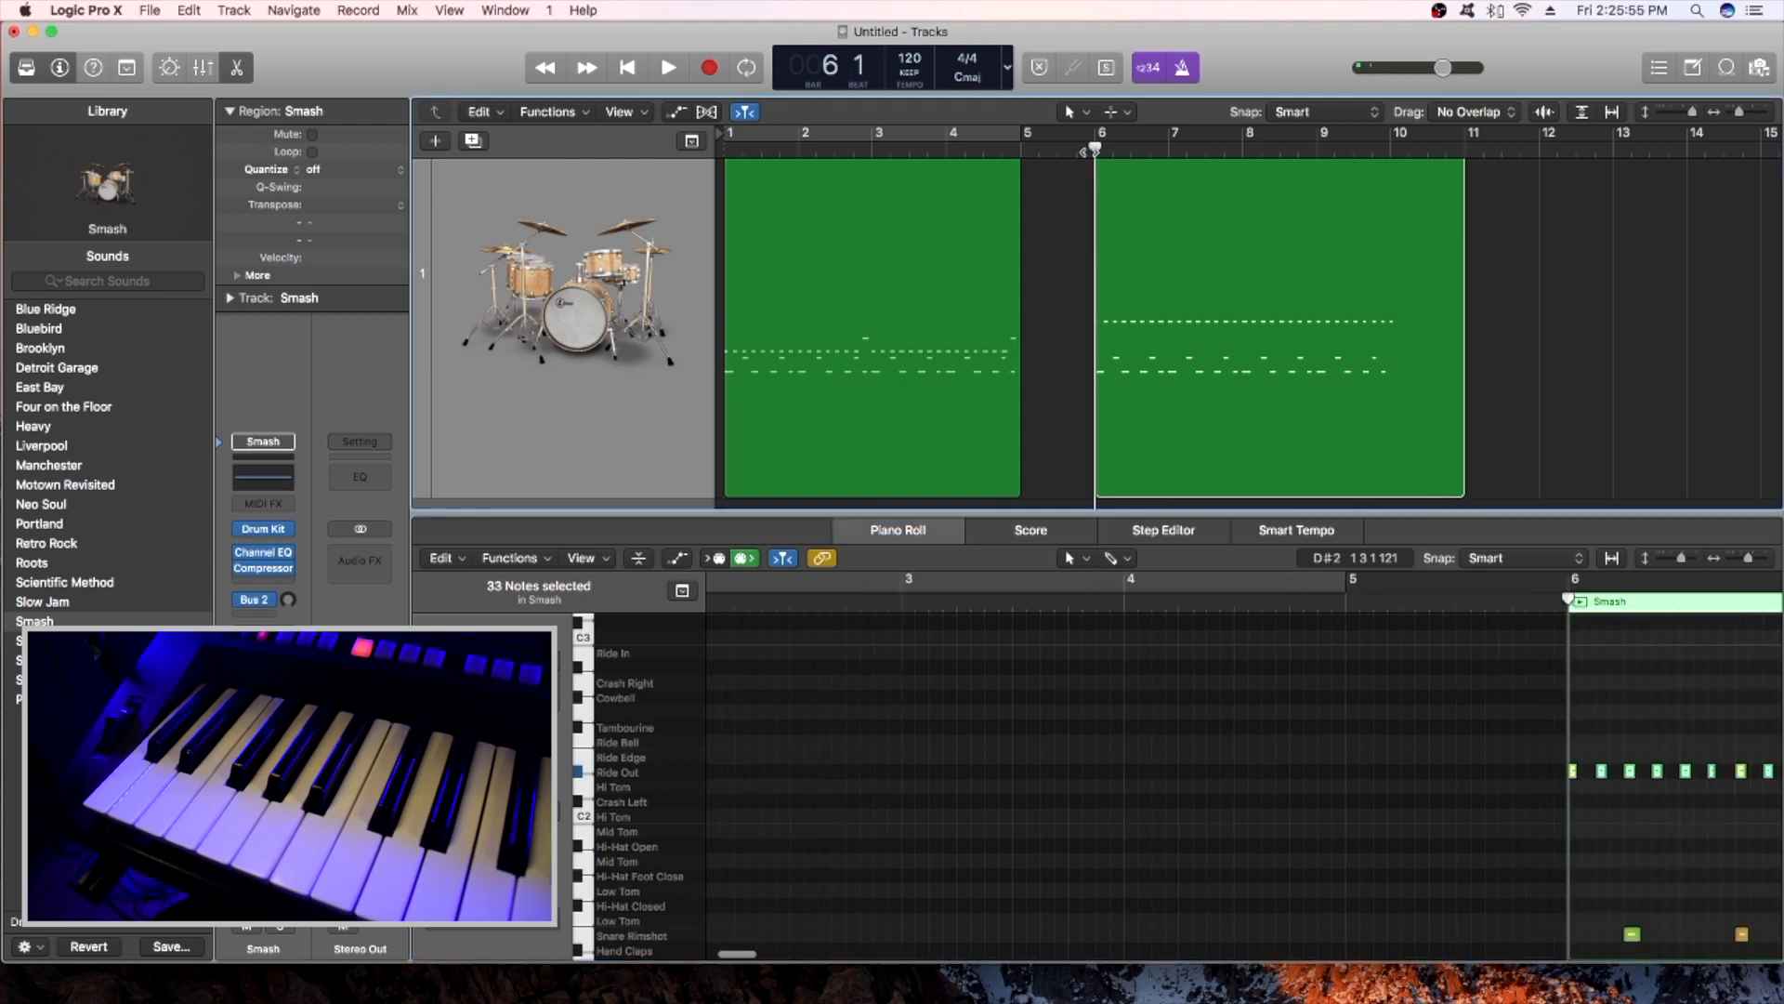
key("space")
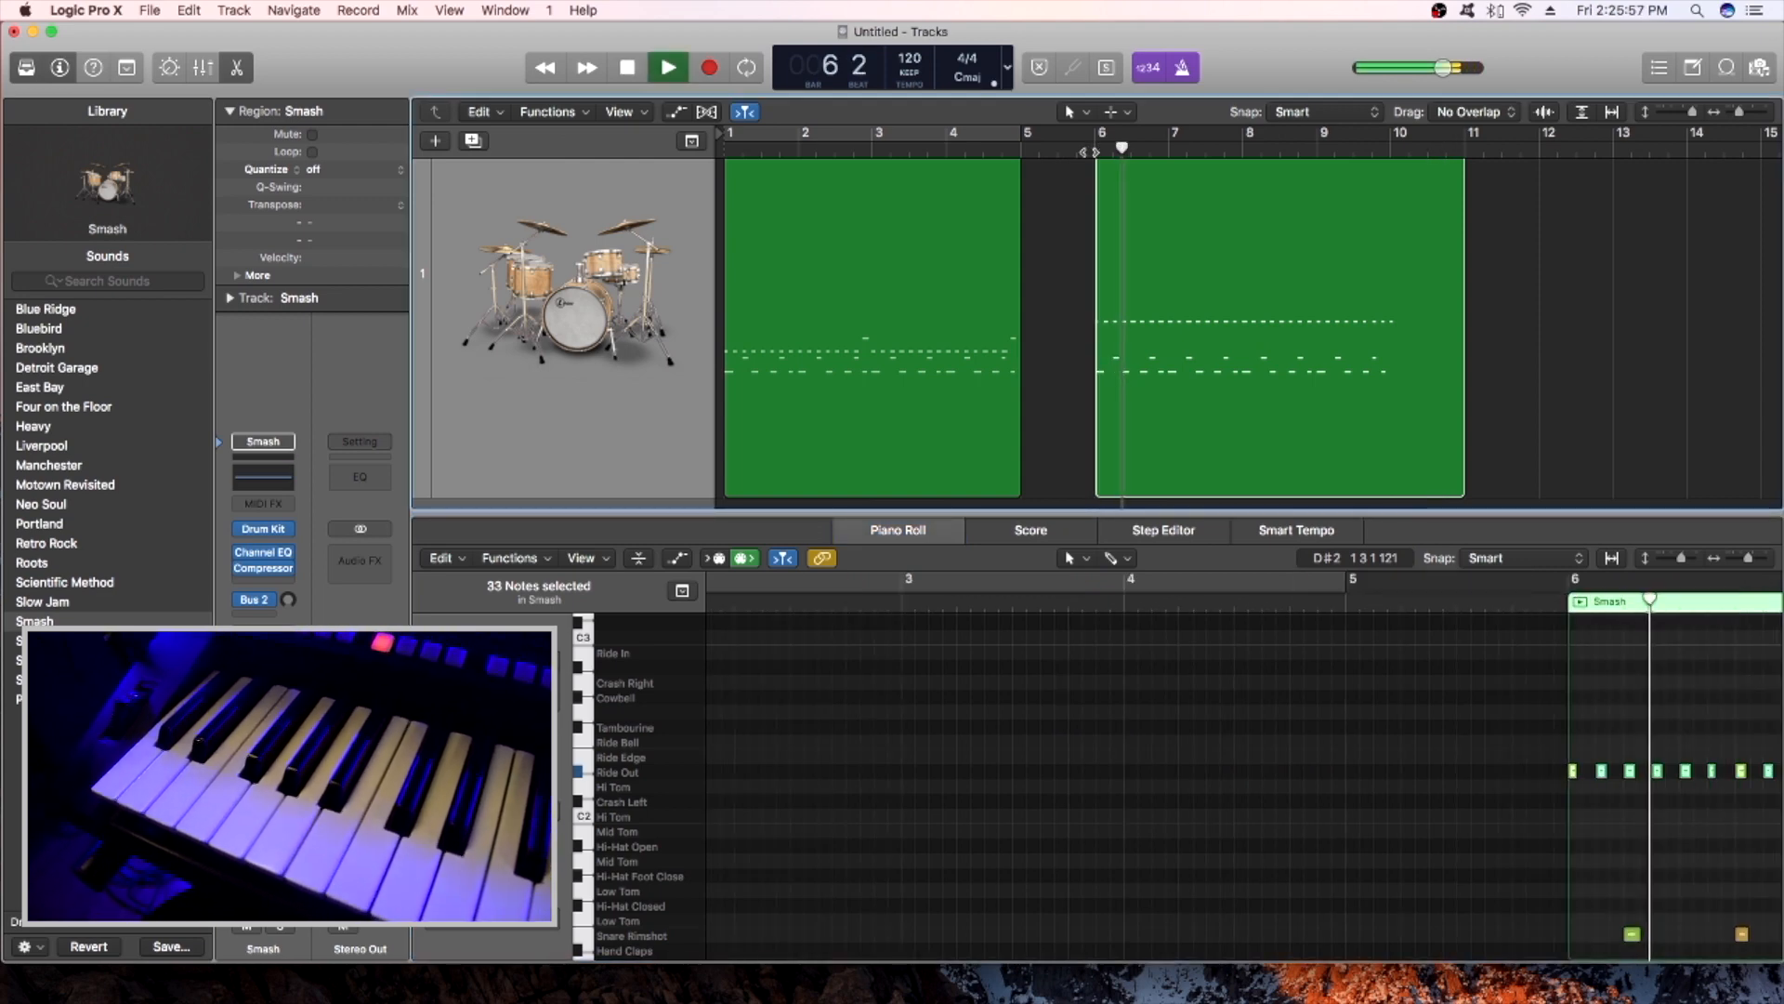
scroll(1017, 627, "down", 5)
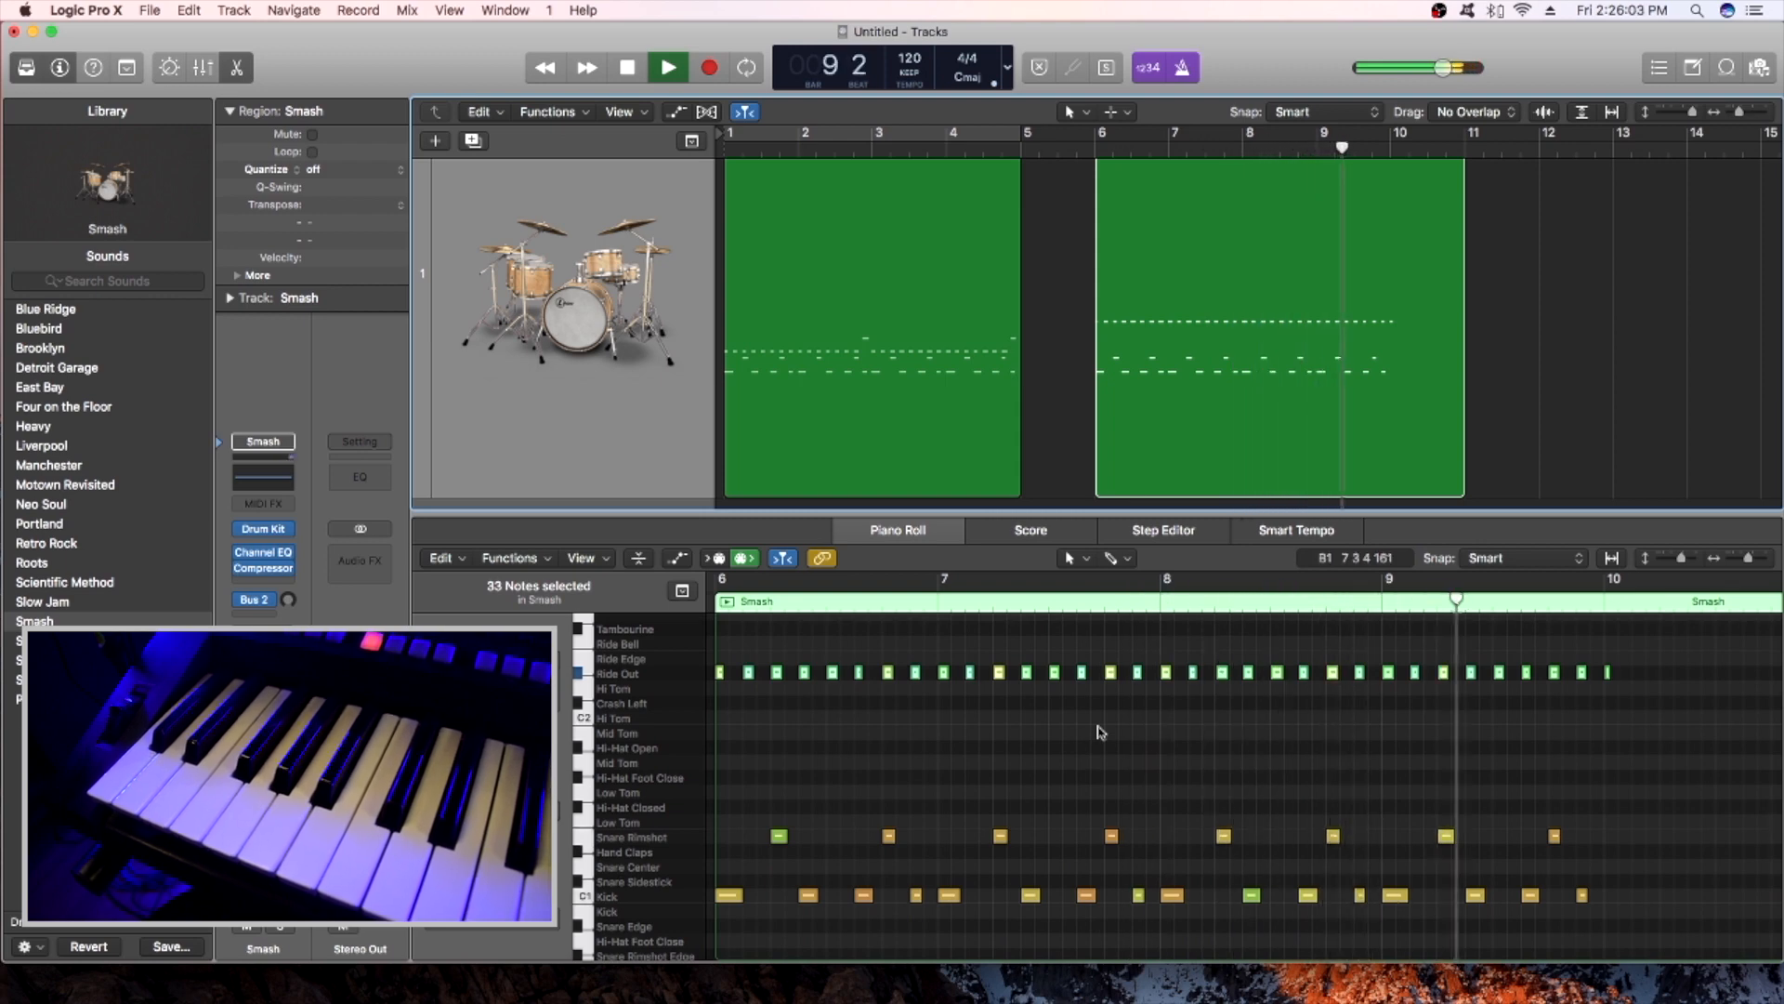
key("space")
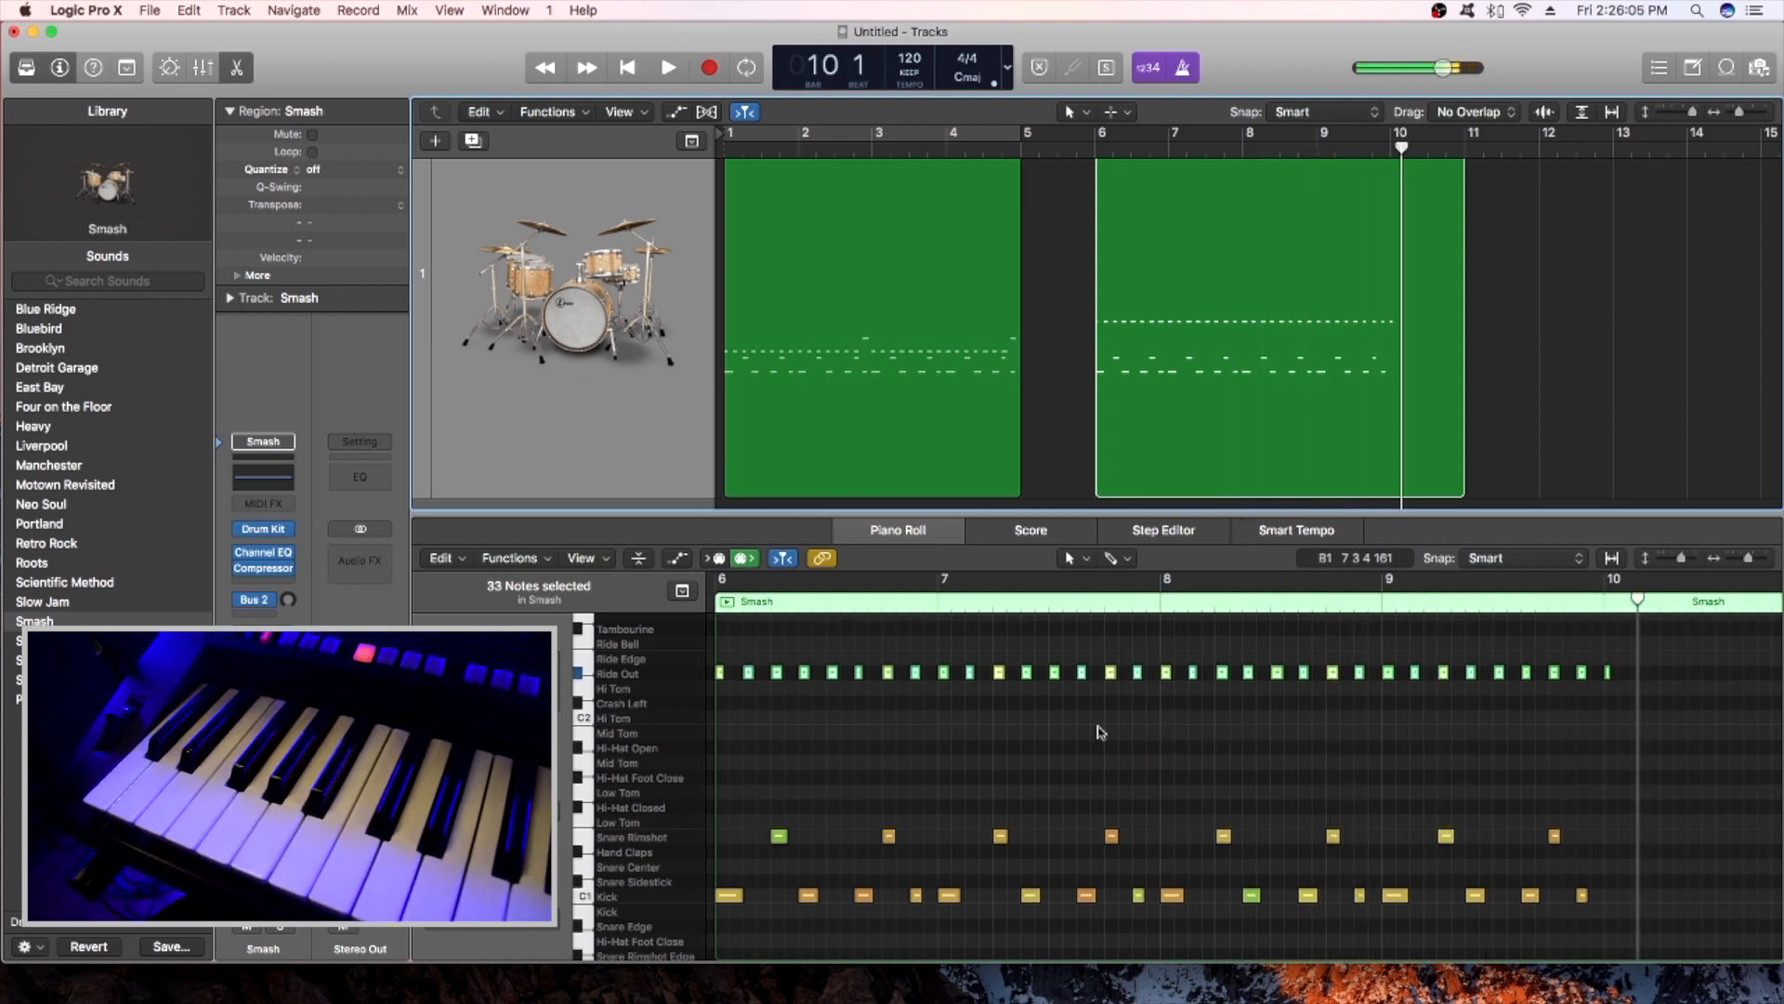
Delete the first Ride Out note at bar 6 of the second region.
scroll(1068, 697, "left", 10)
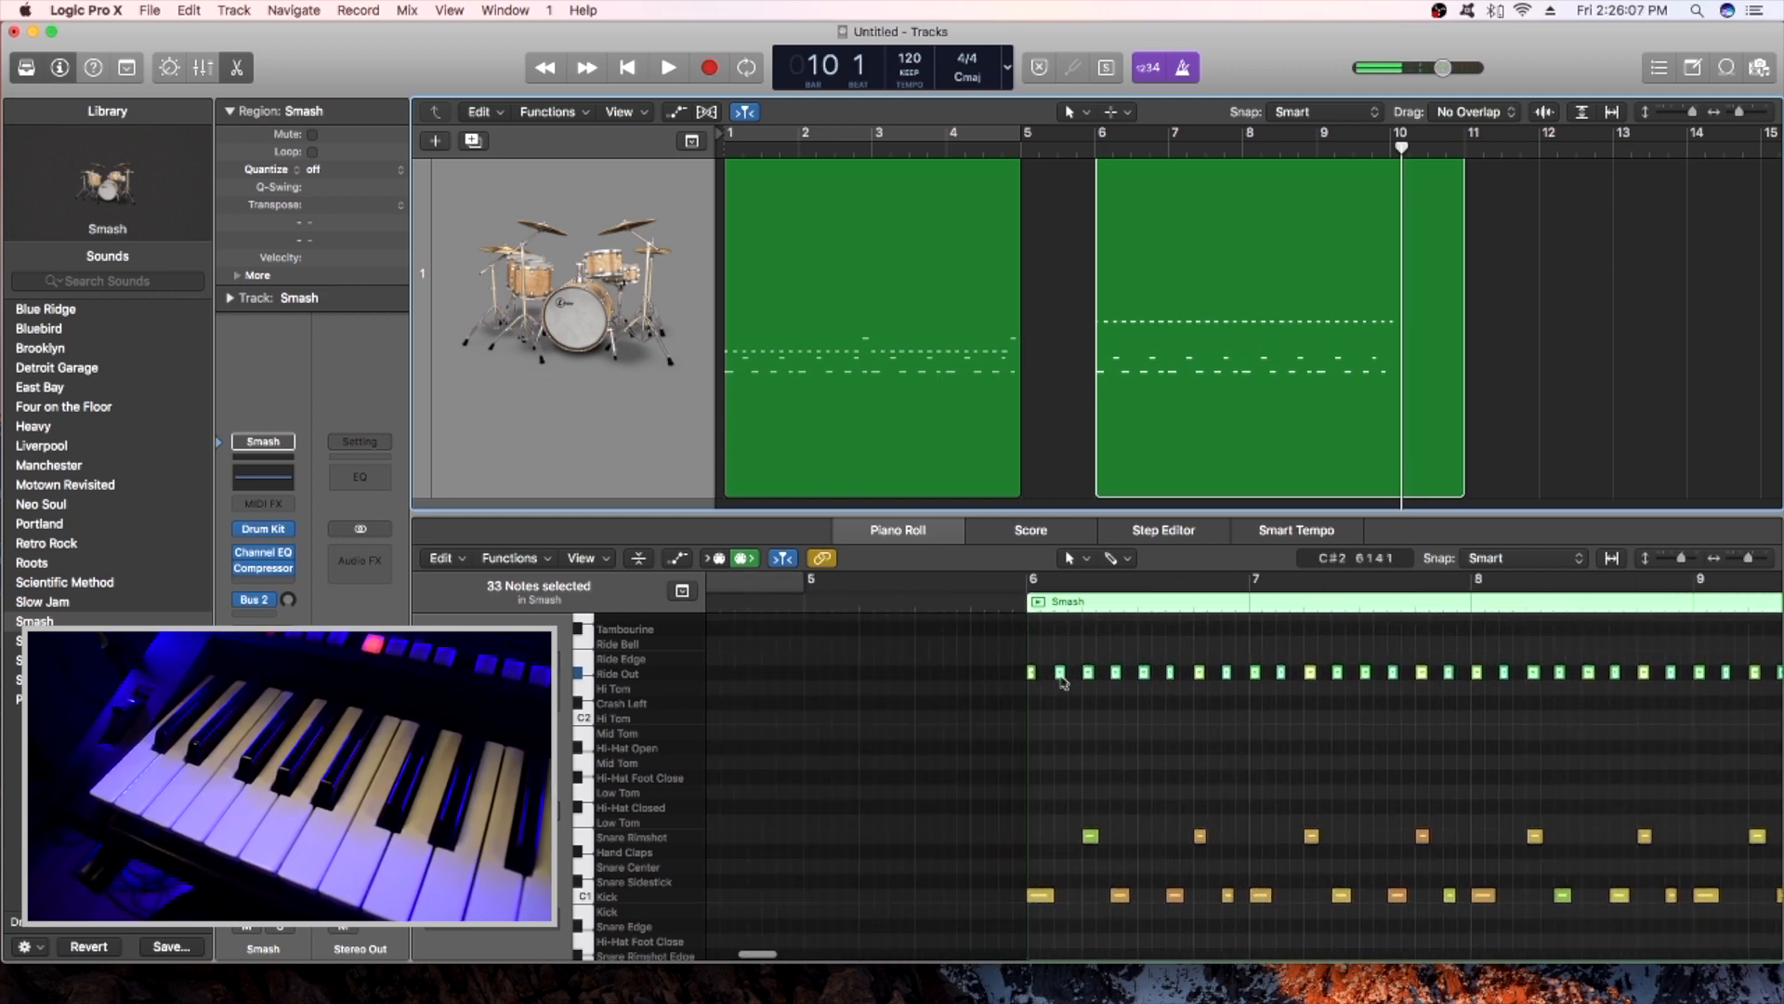
left_click(1031, 671)
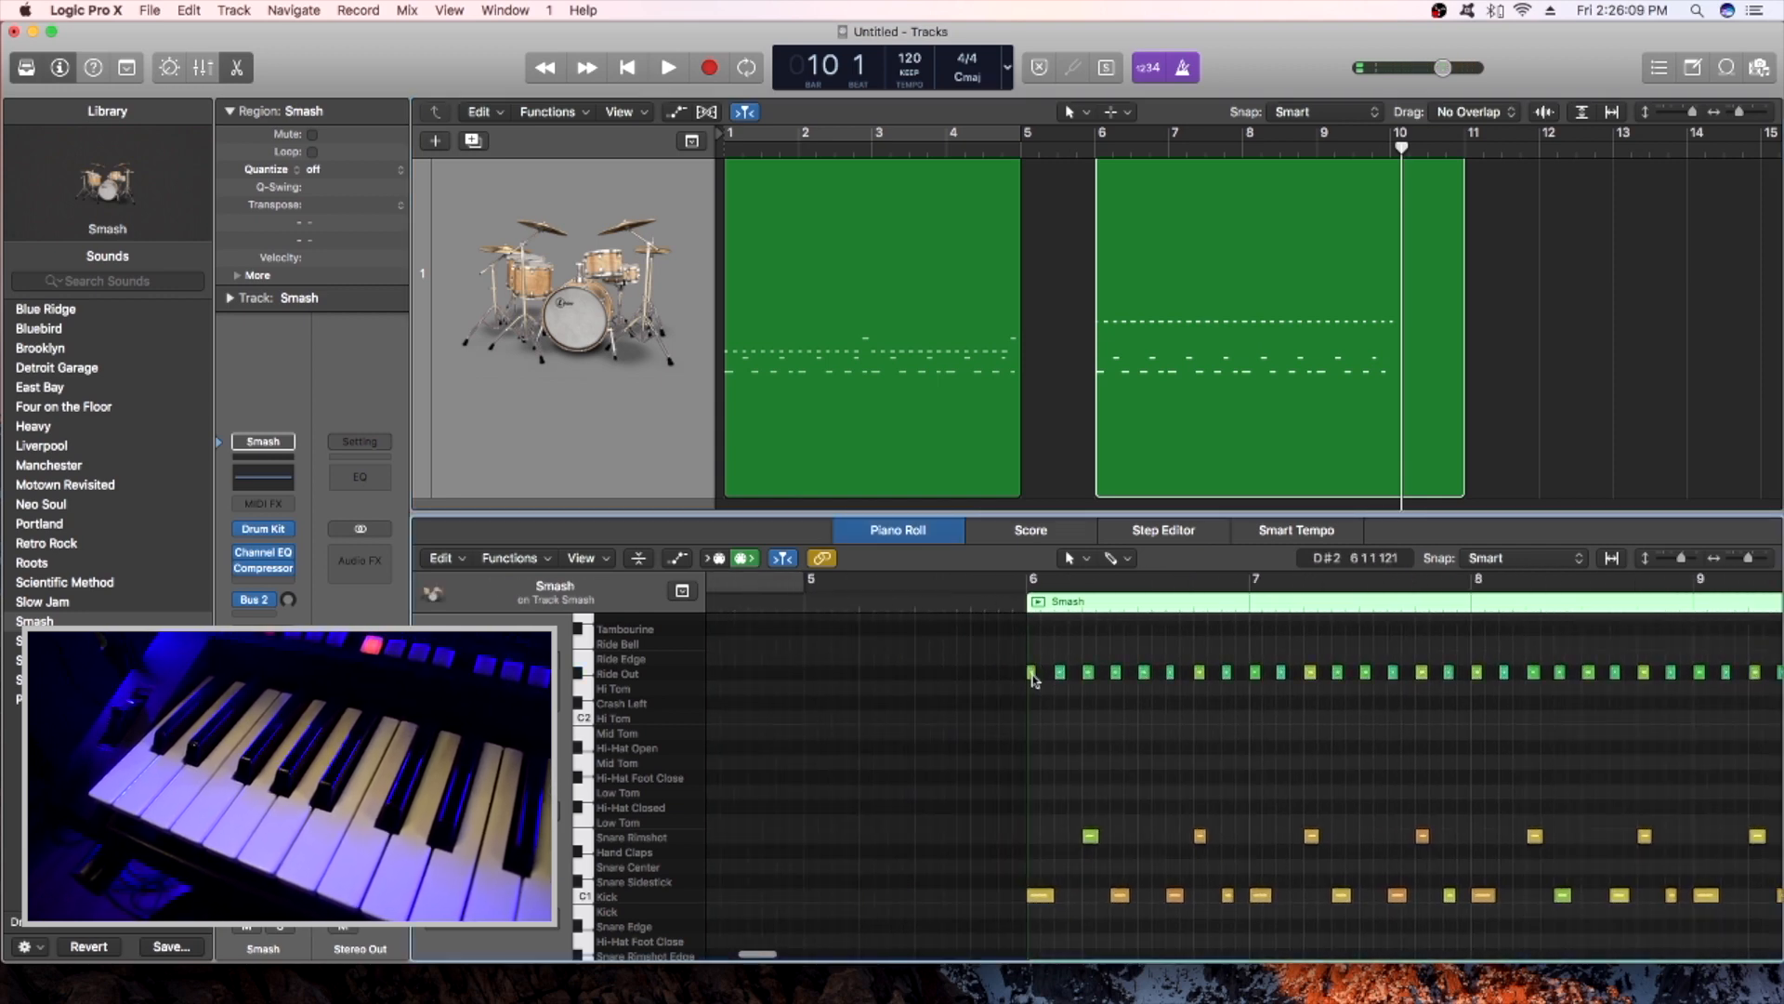
left_click_drag(1033, 679, 1034, 680)
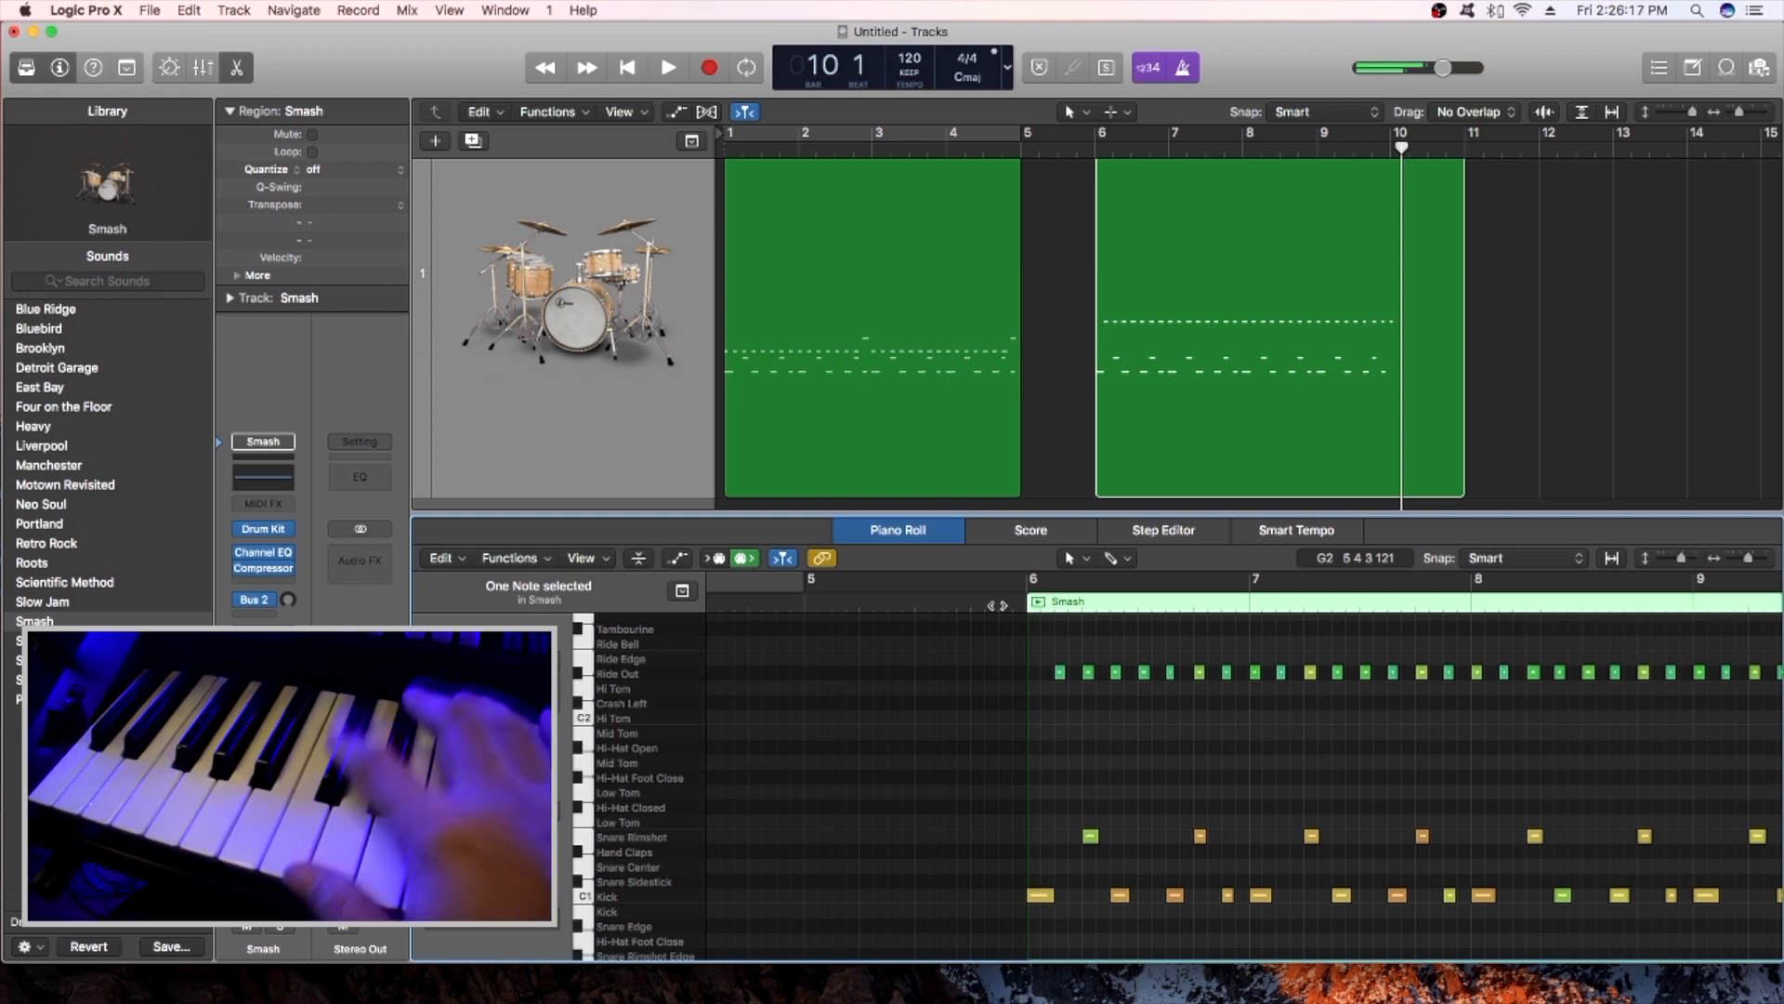
Overdub a single Crash Left hit at bar 6 onto the second region and select the new note.
left_click(1096, 148)
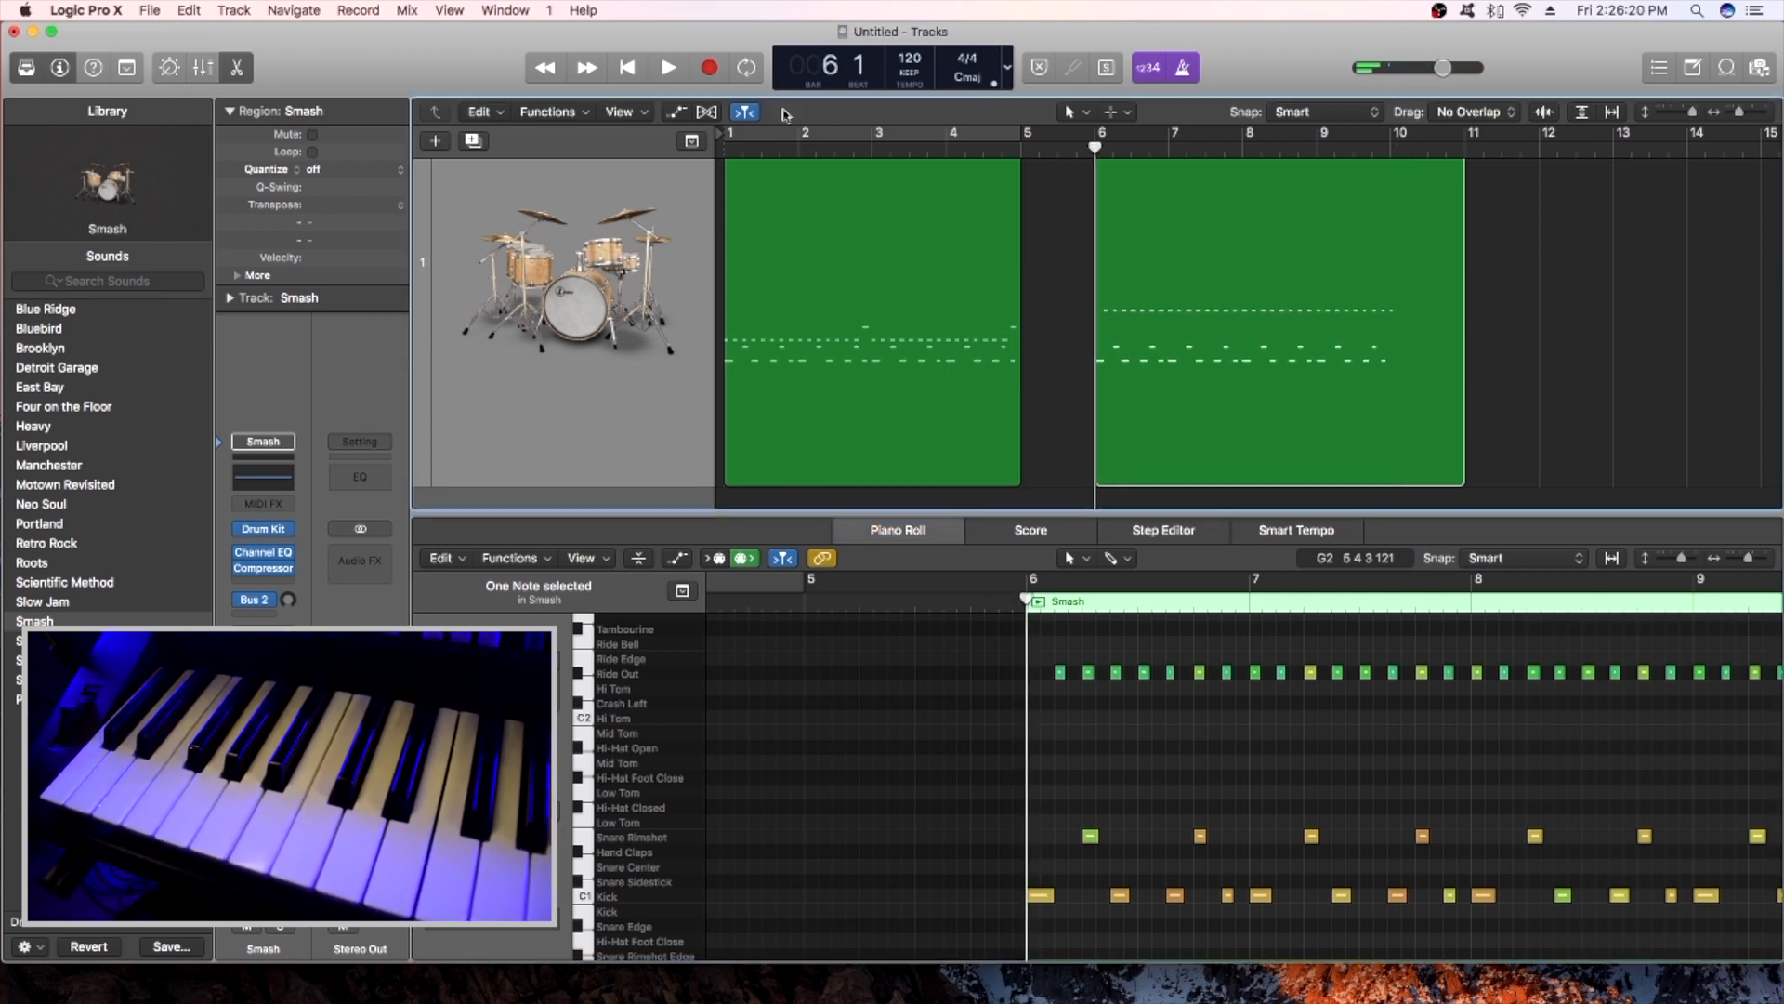
left_click(710, 67)
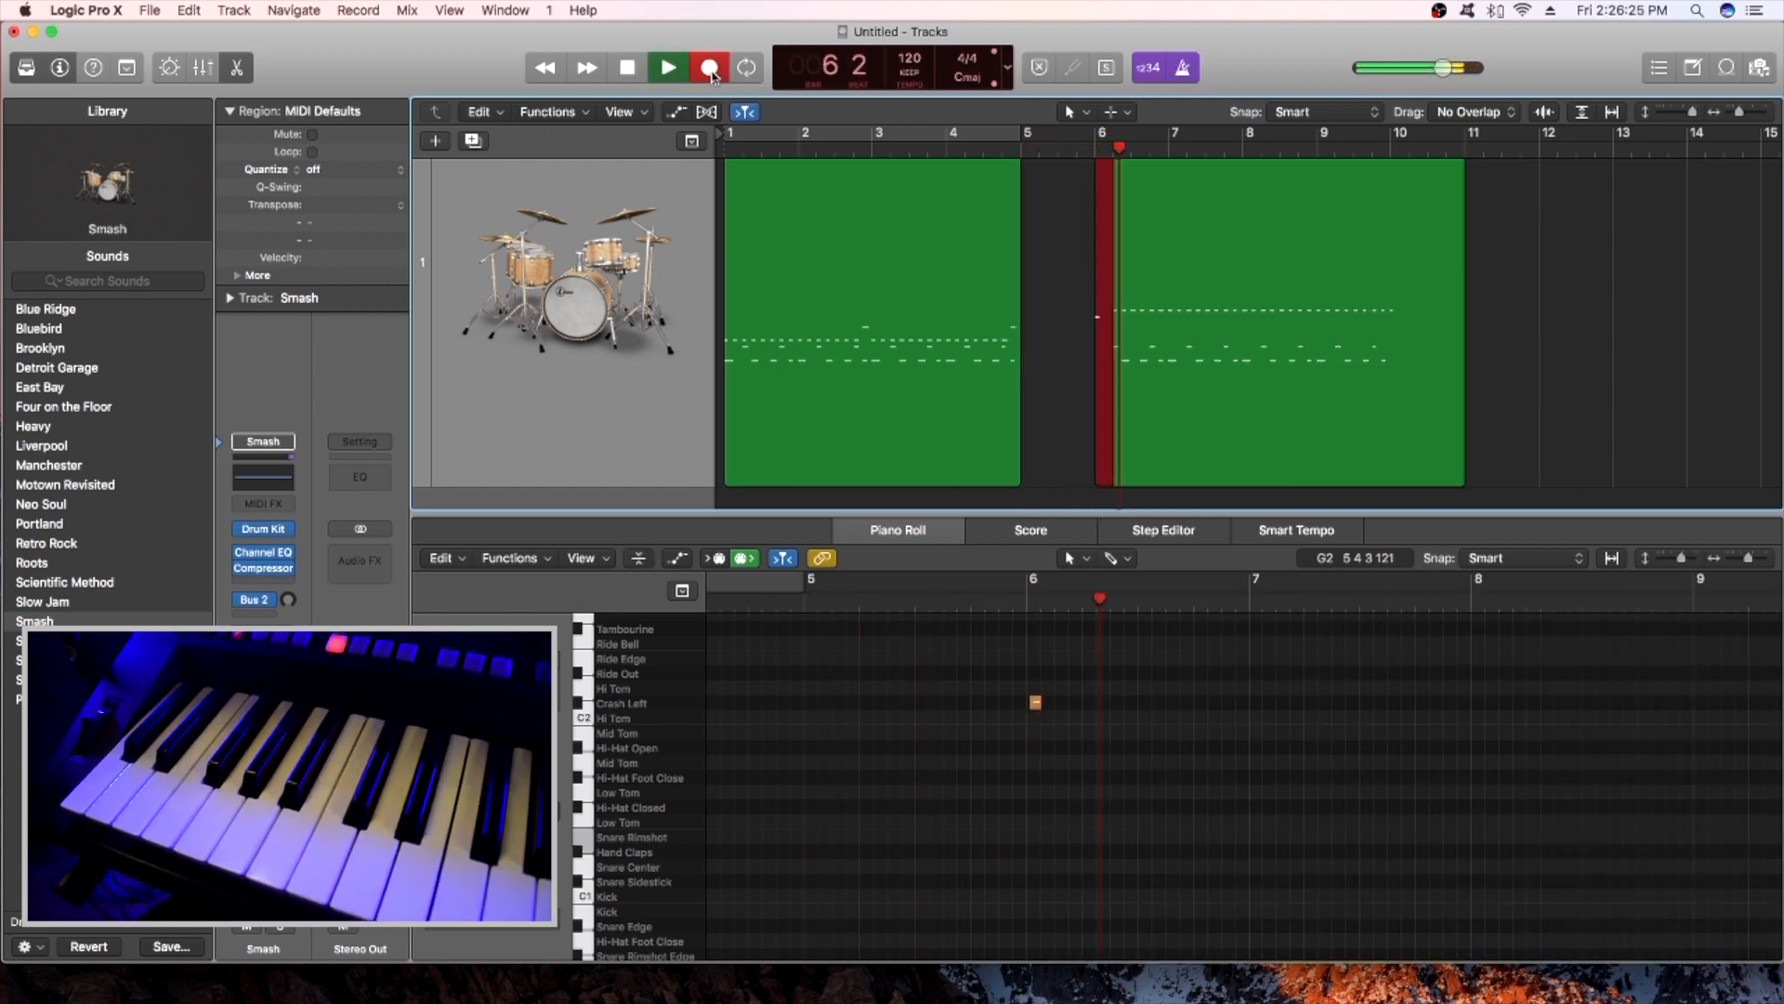
left_click(710, 68)
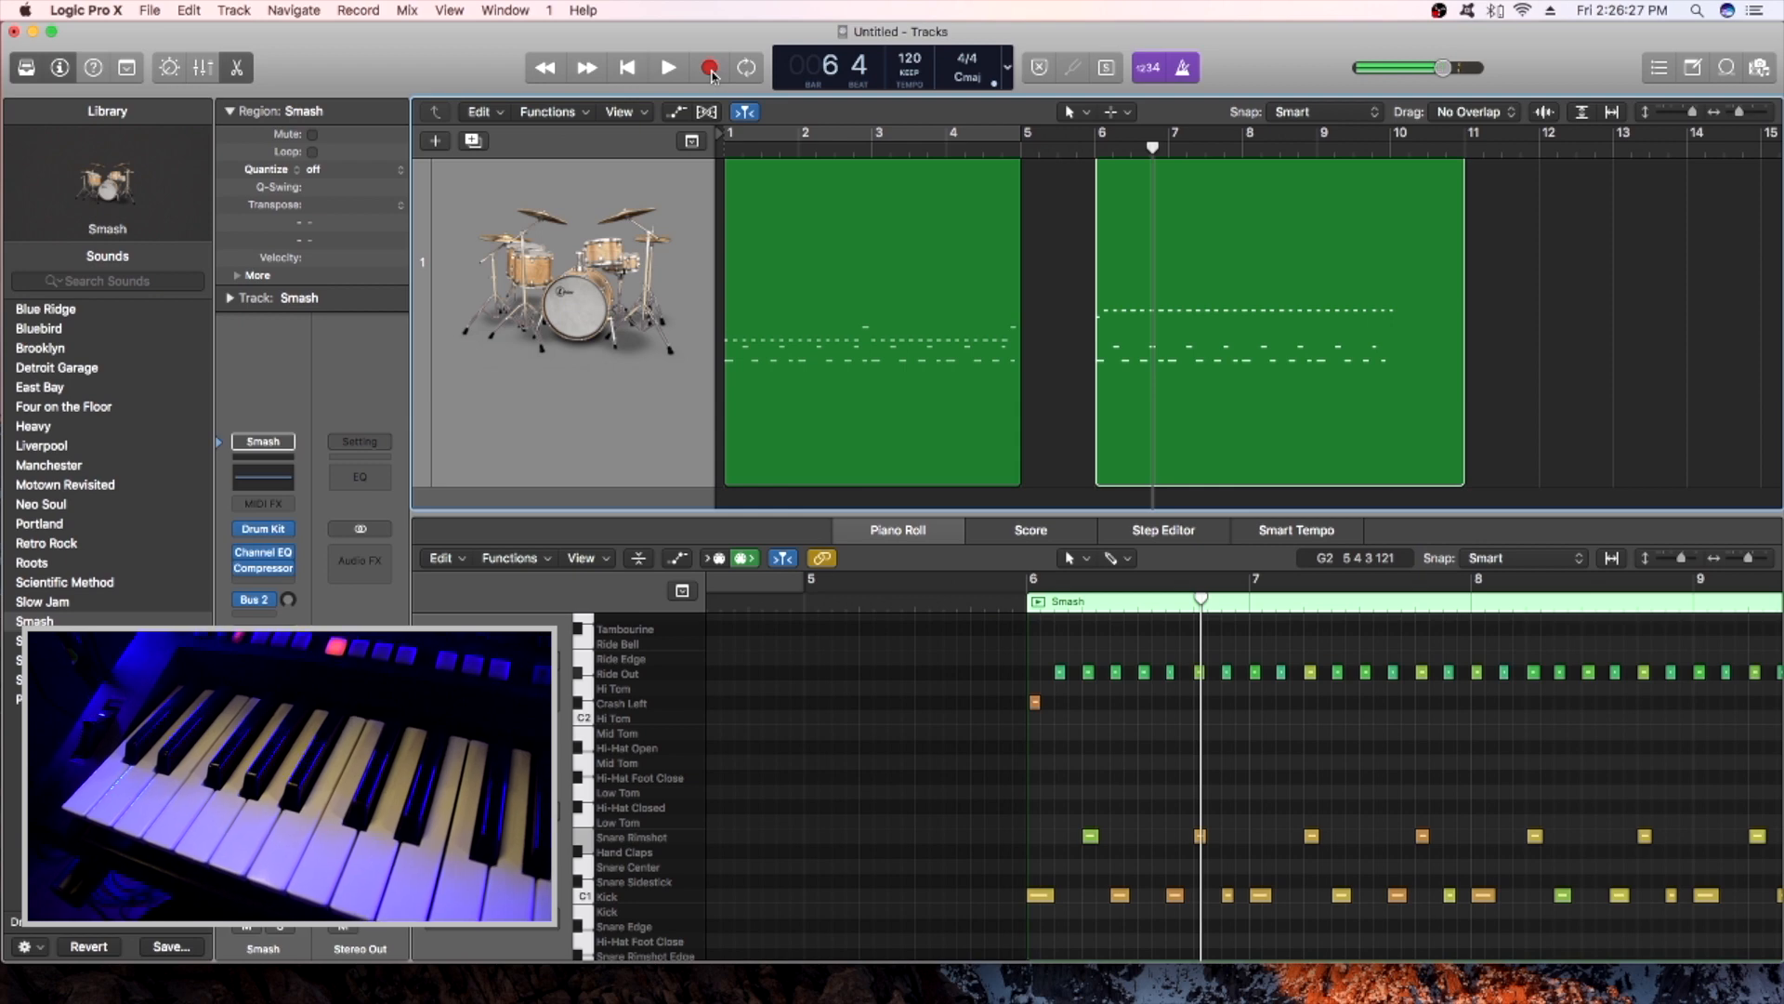
left_click(1034, 702)
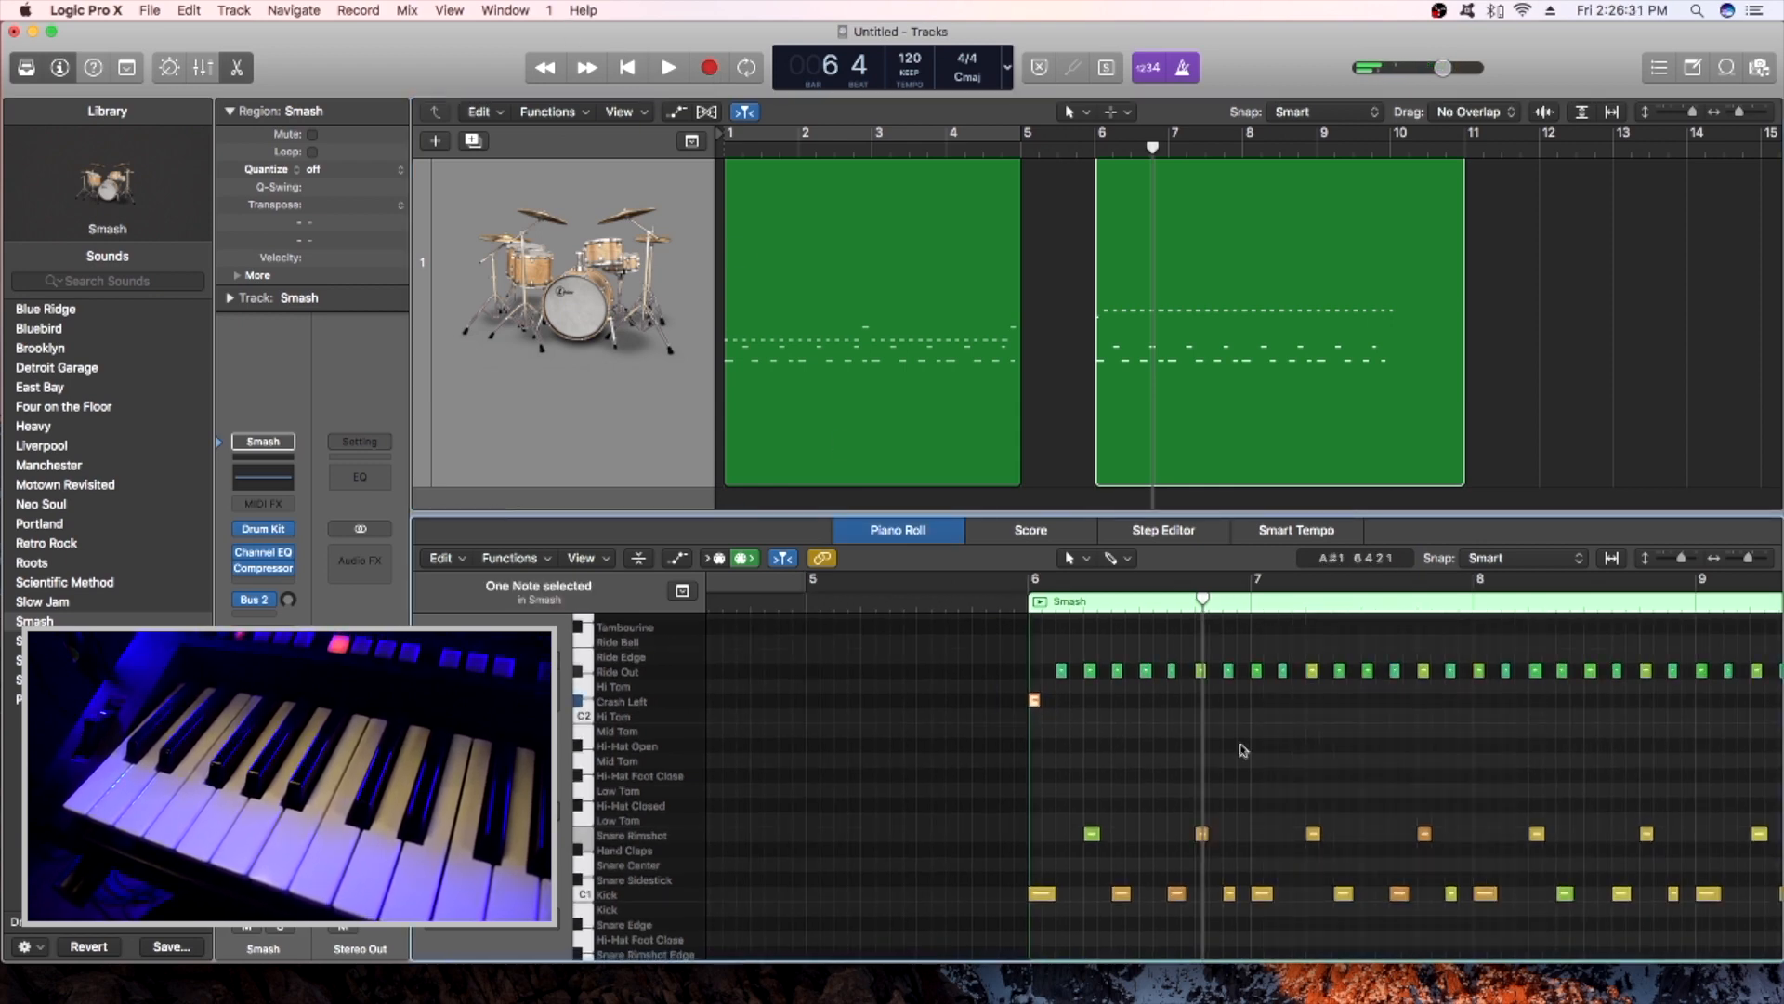
Play the second region through from bar 6 and trim its end back to bar 10.
scroll(1267, 740, "right", 5)
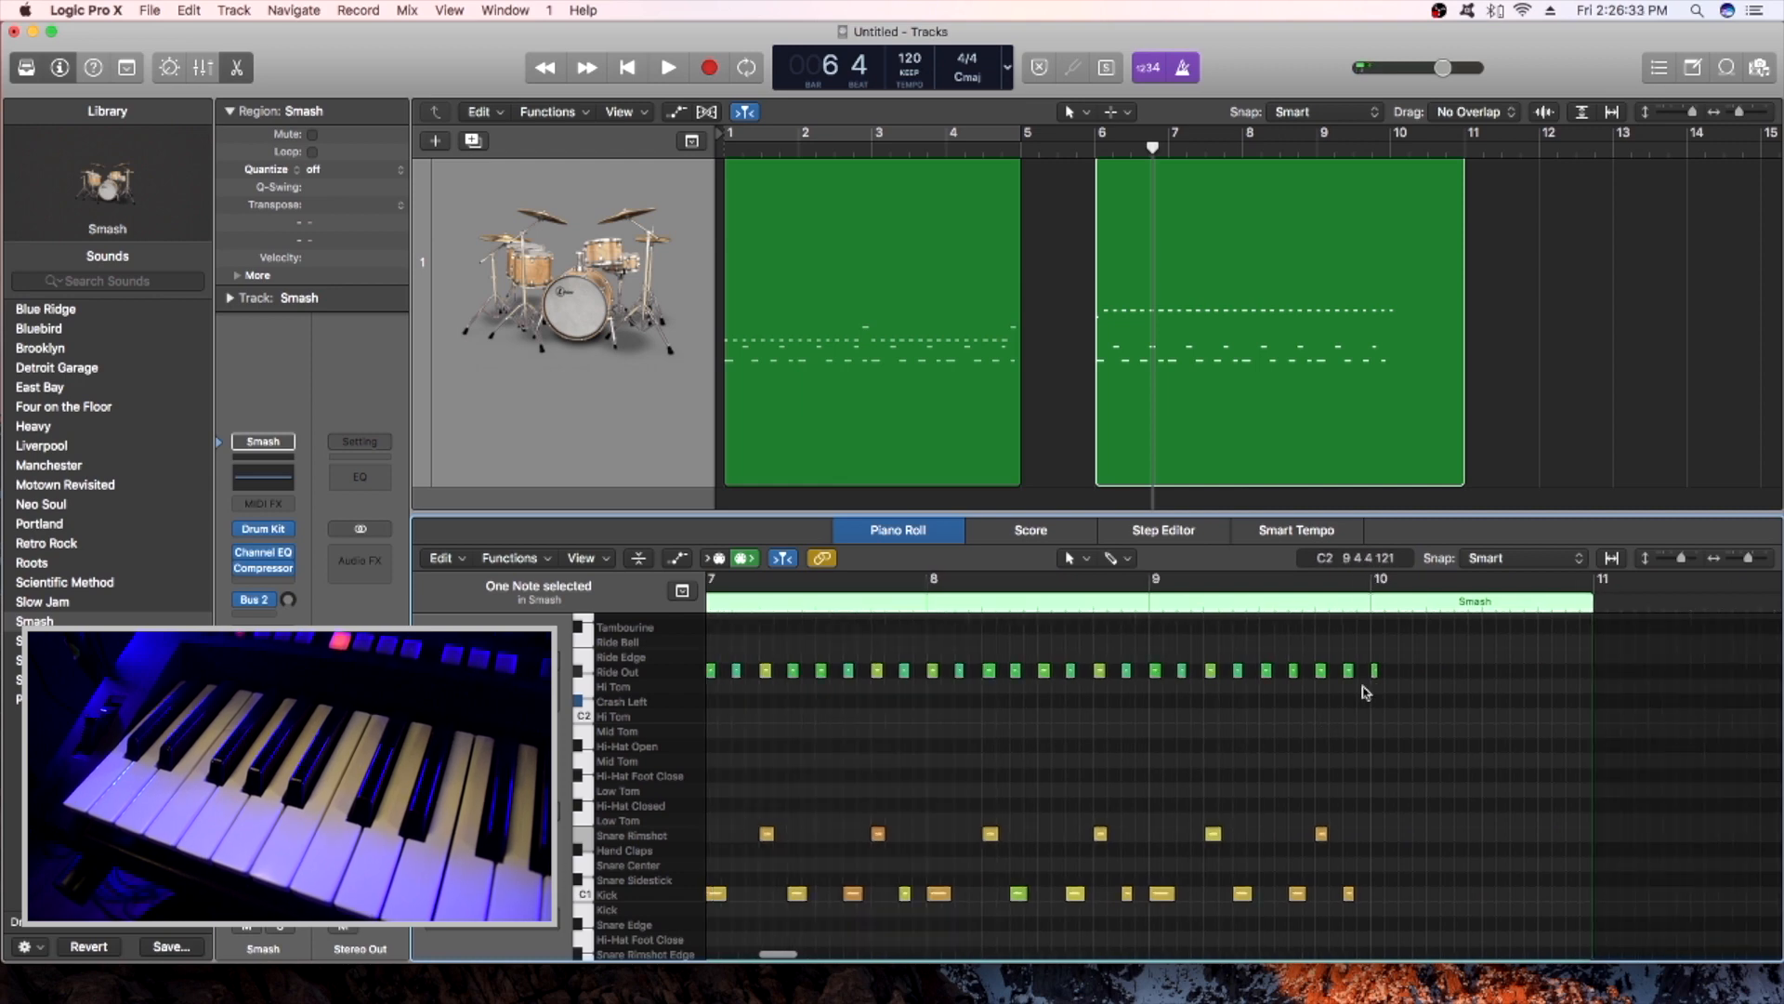
scroll(1347, 686, "left", 5)
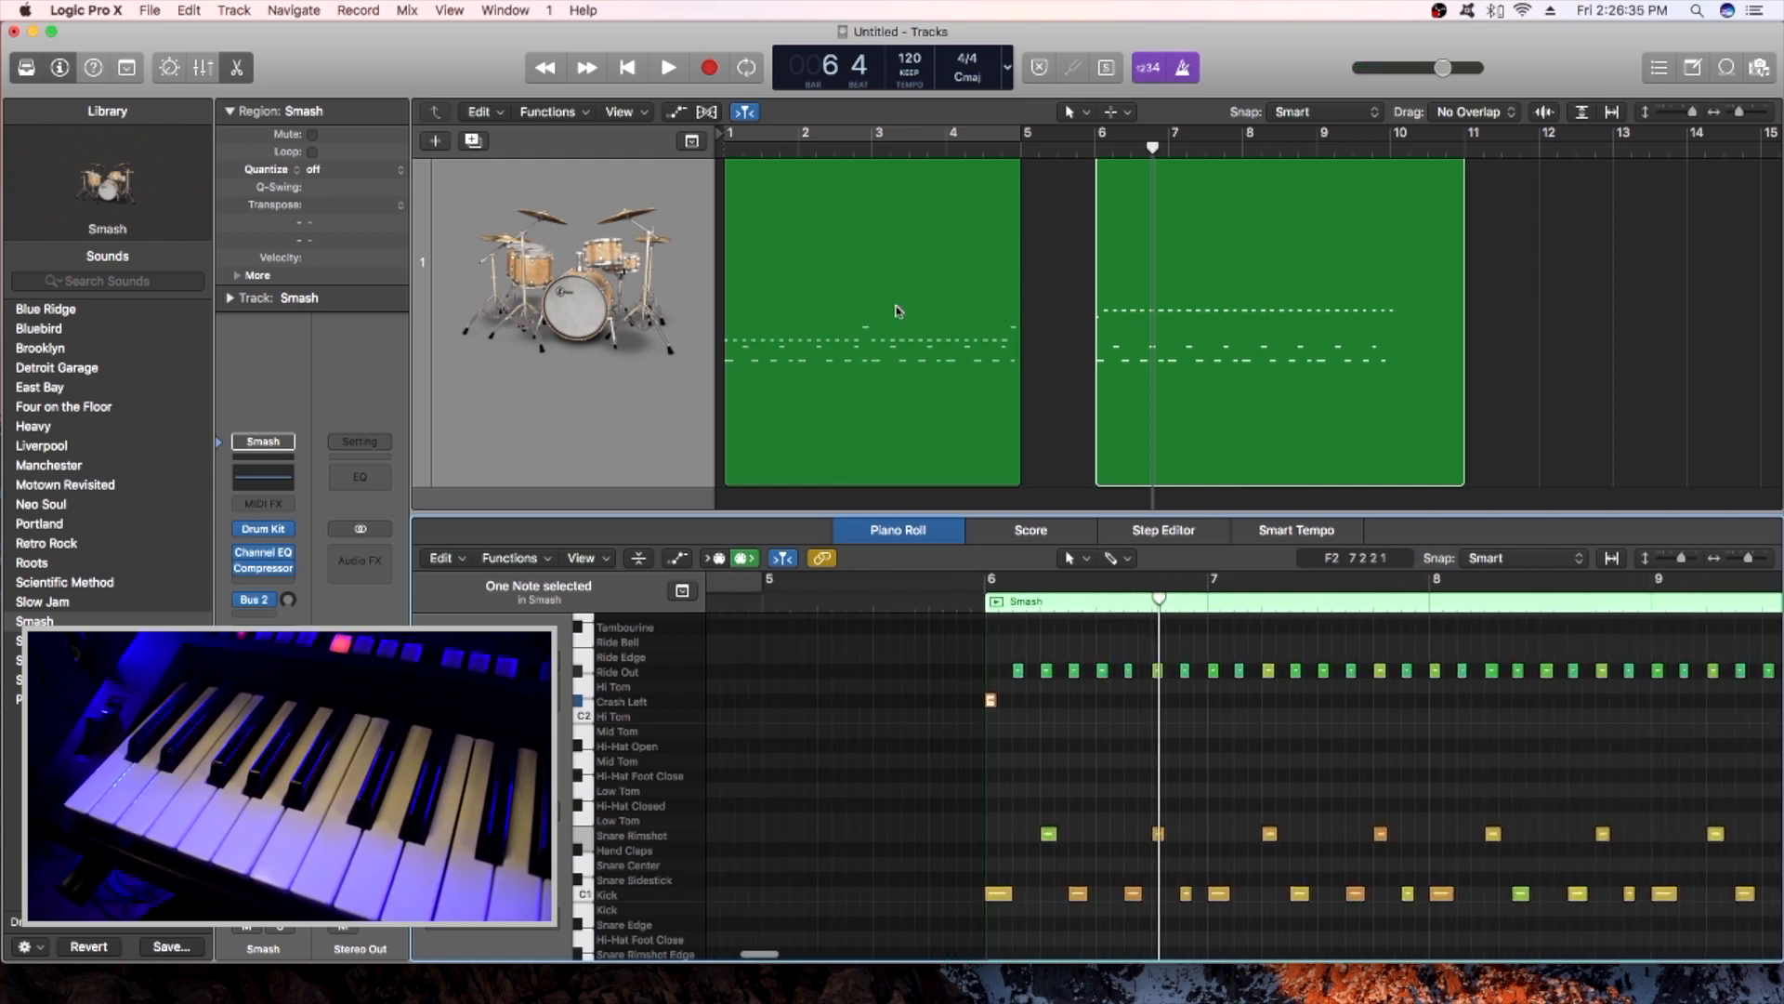
left_click(1093, 140)
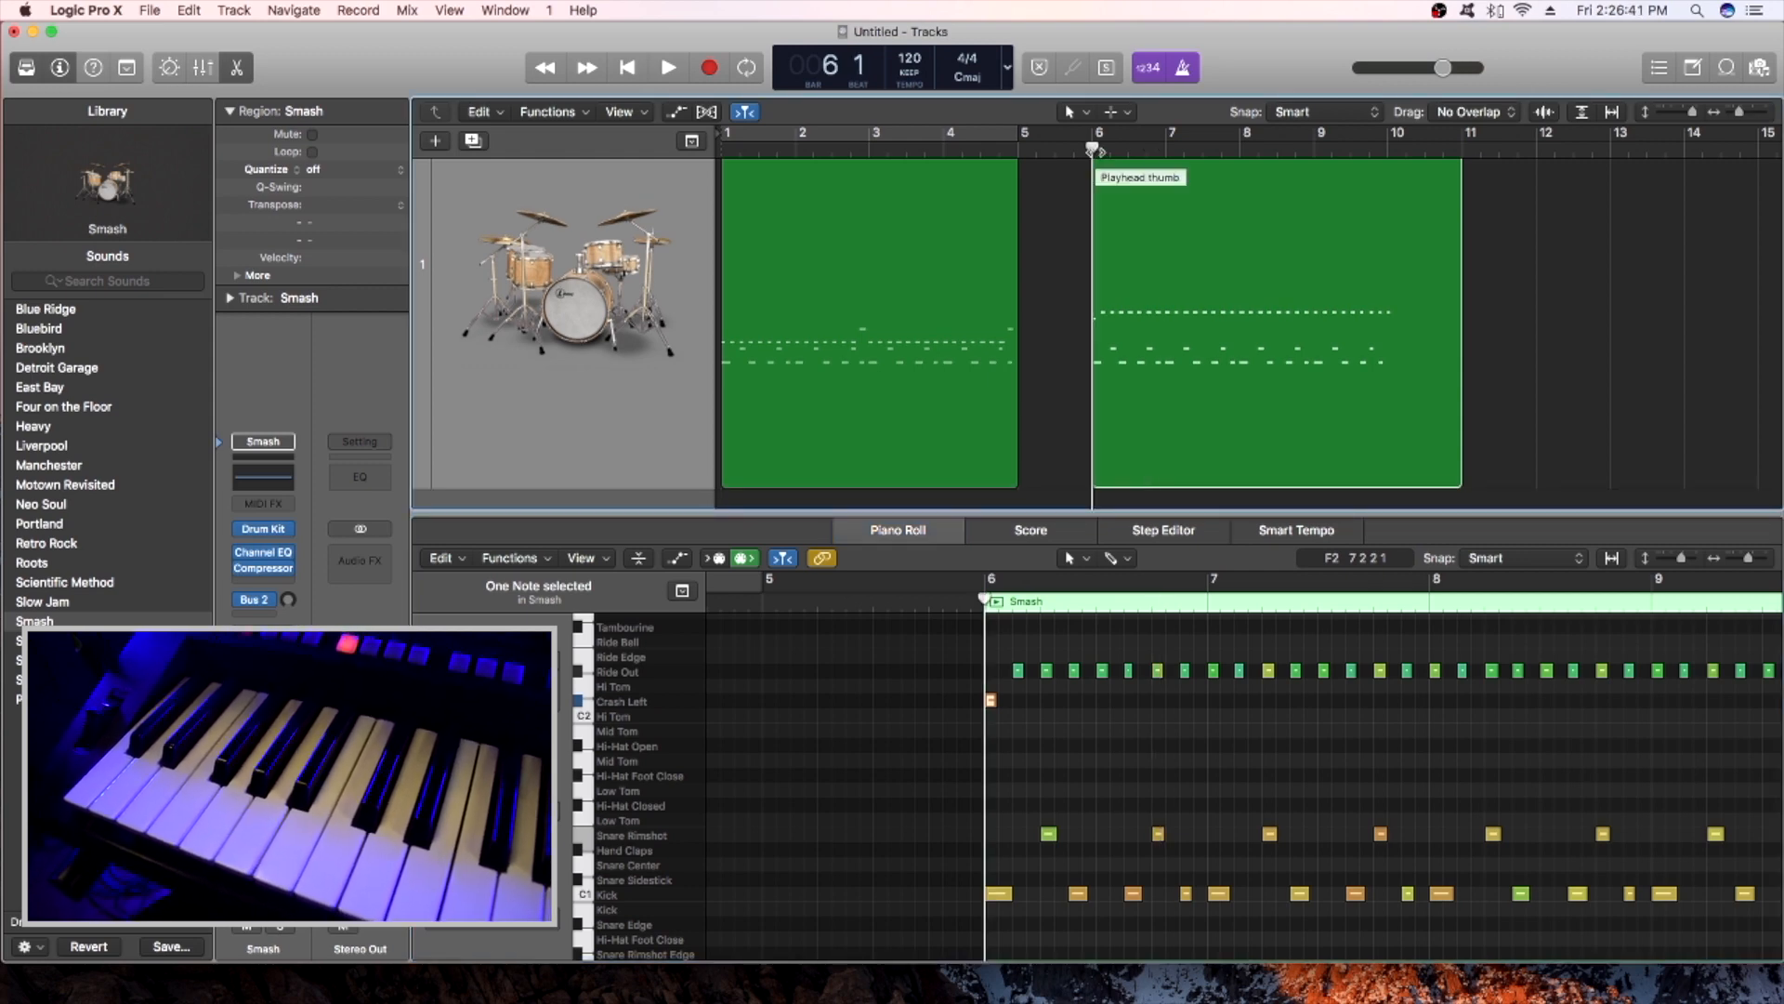
key("space")
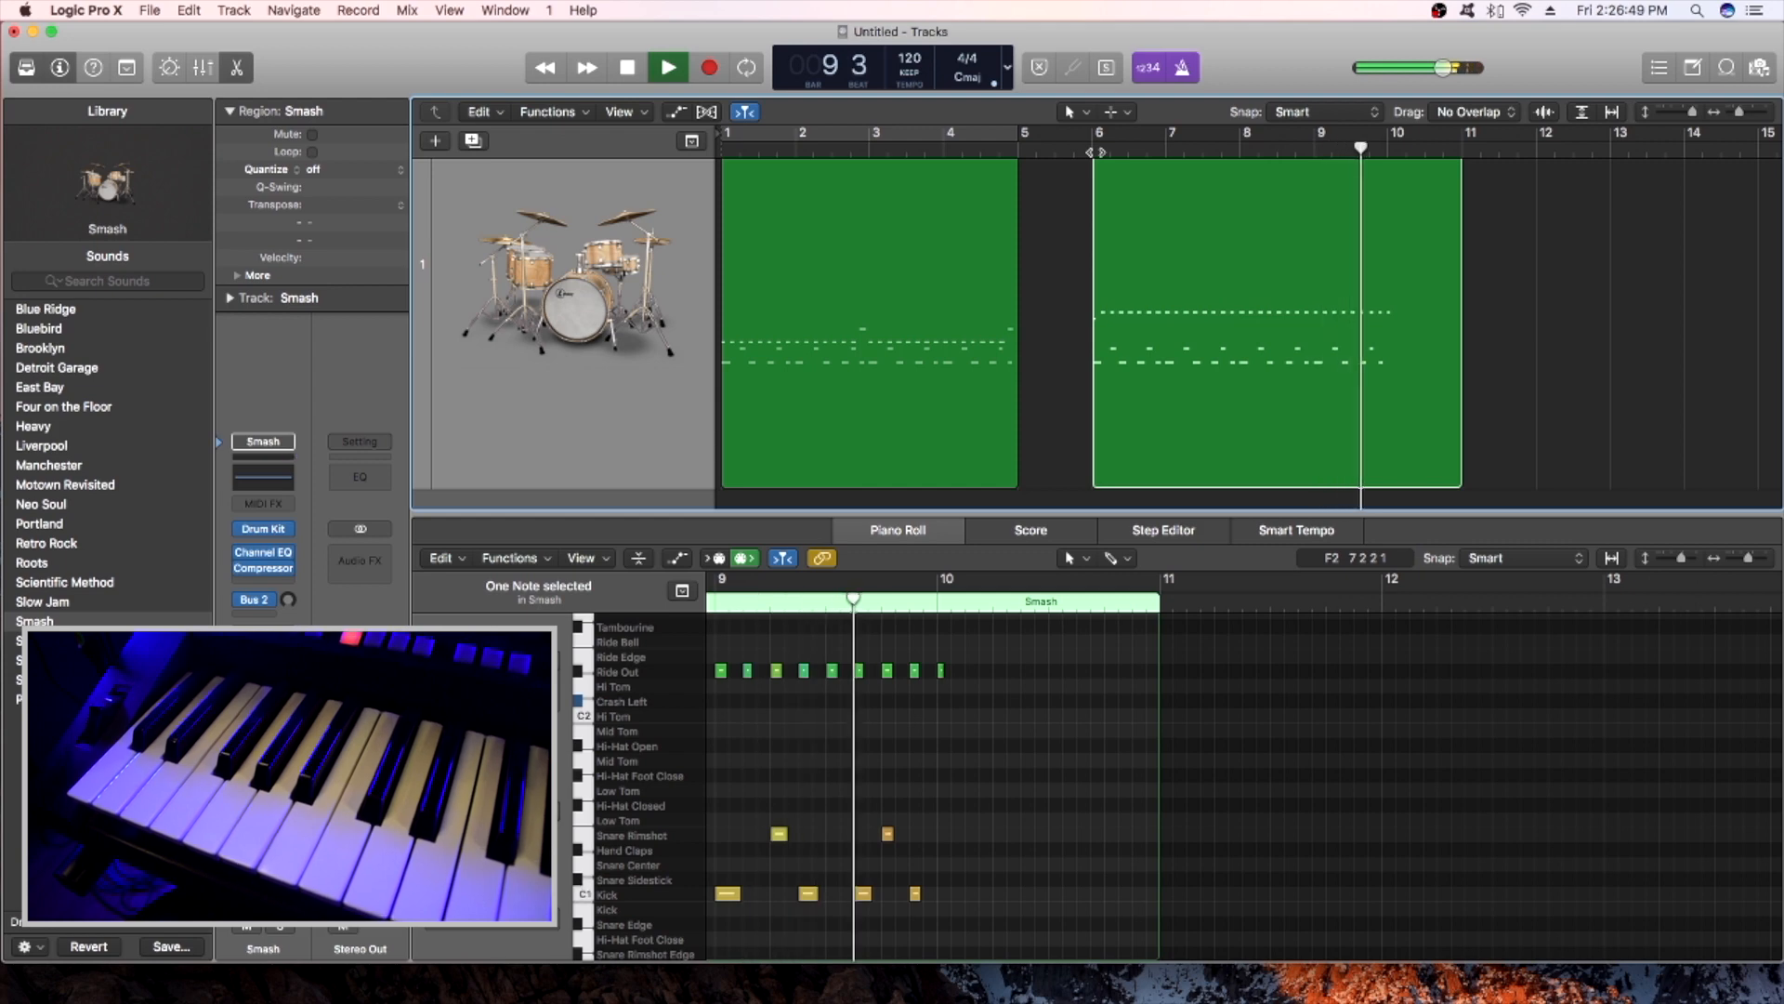
key("space")
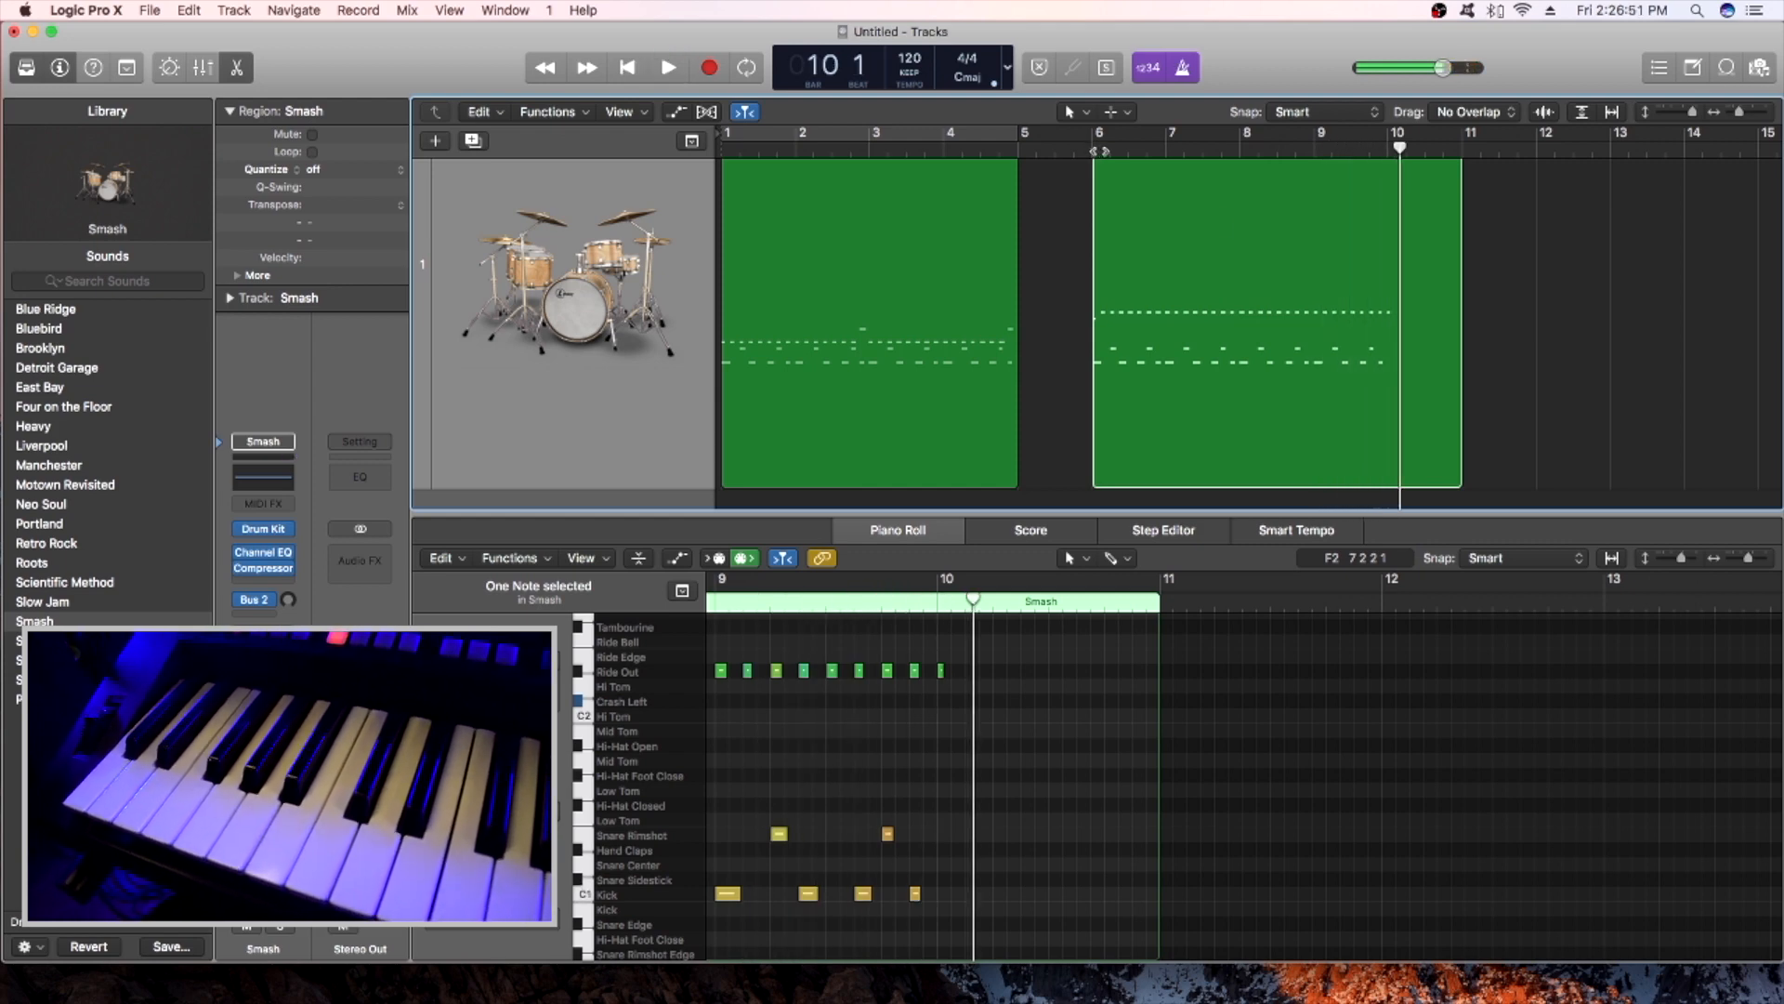
left_click_drag(1459, 365, 1387, 371)
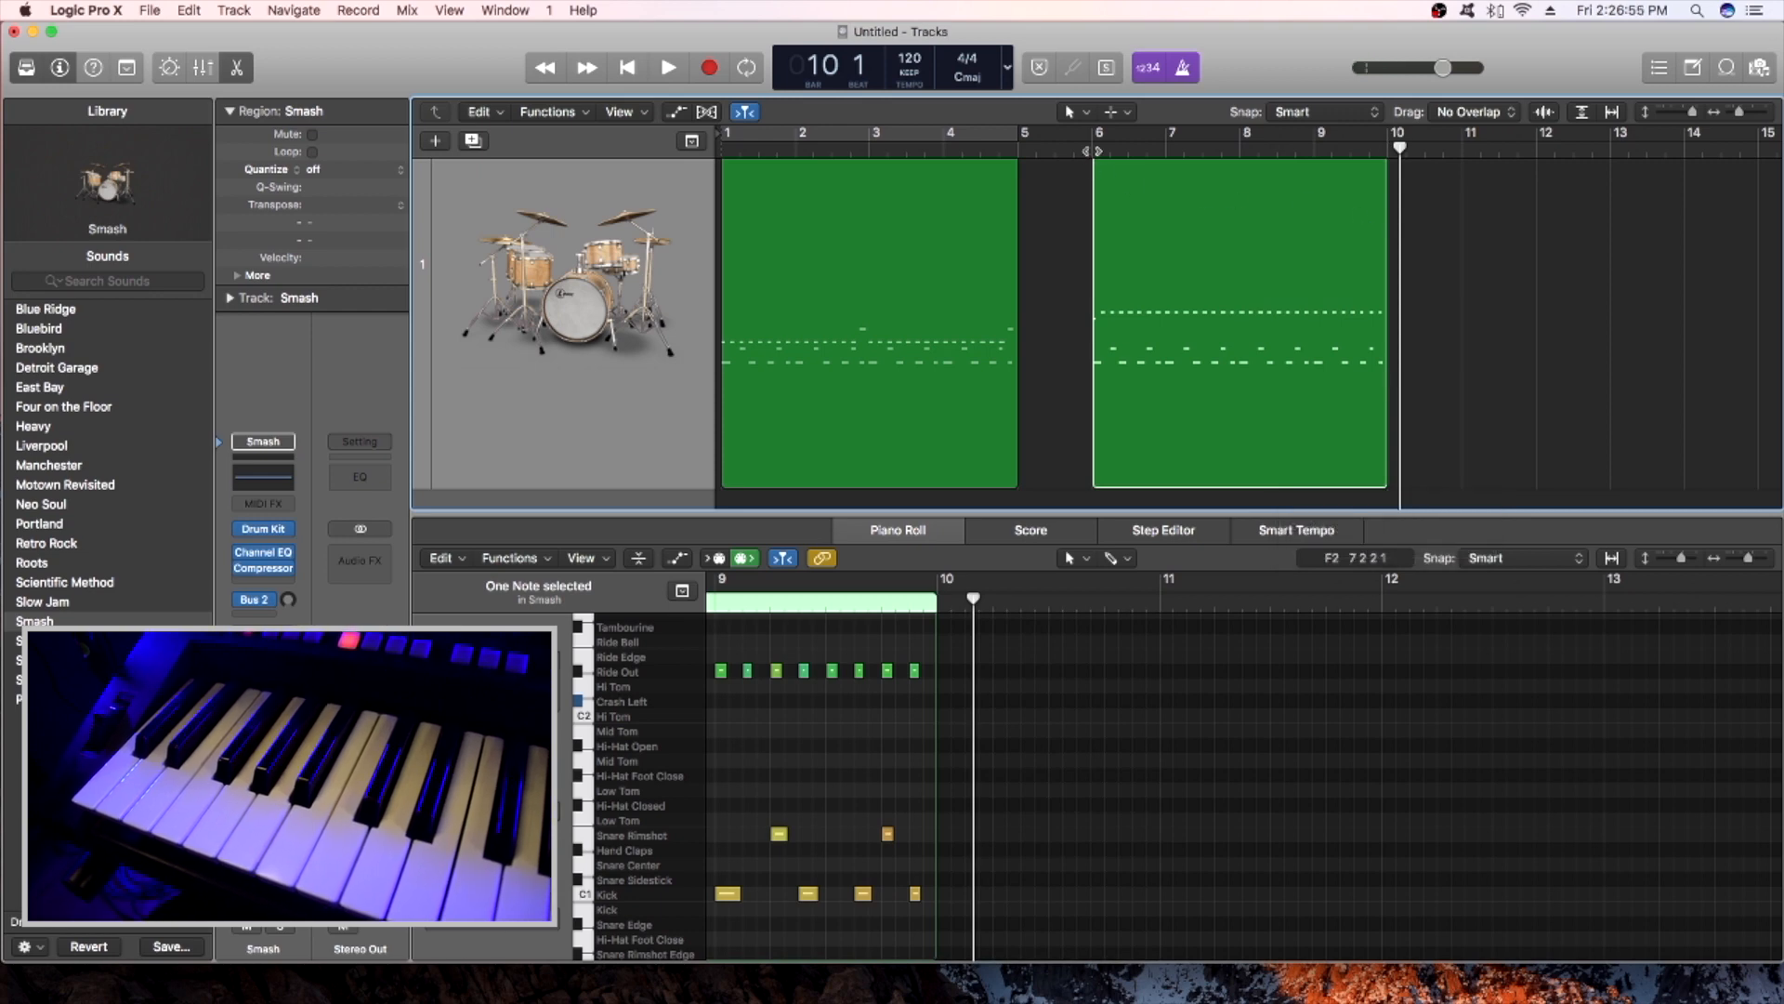
left_click(1092, 151)
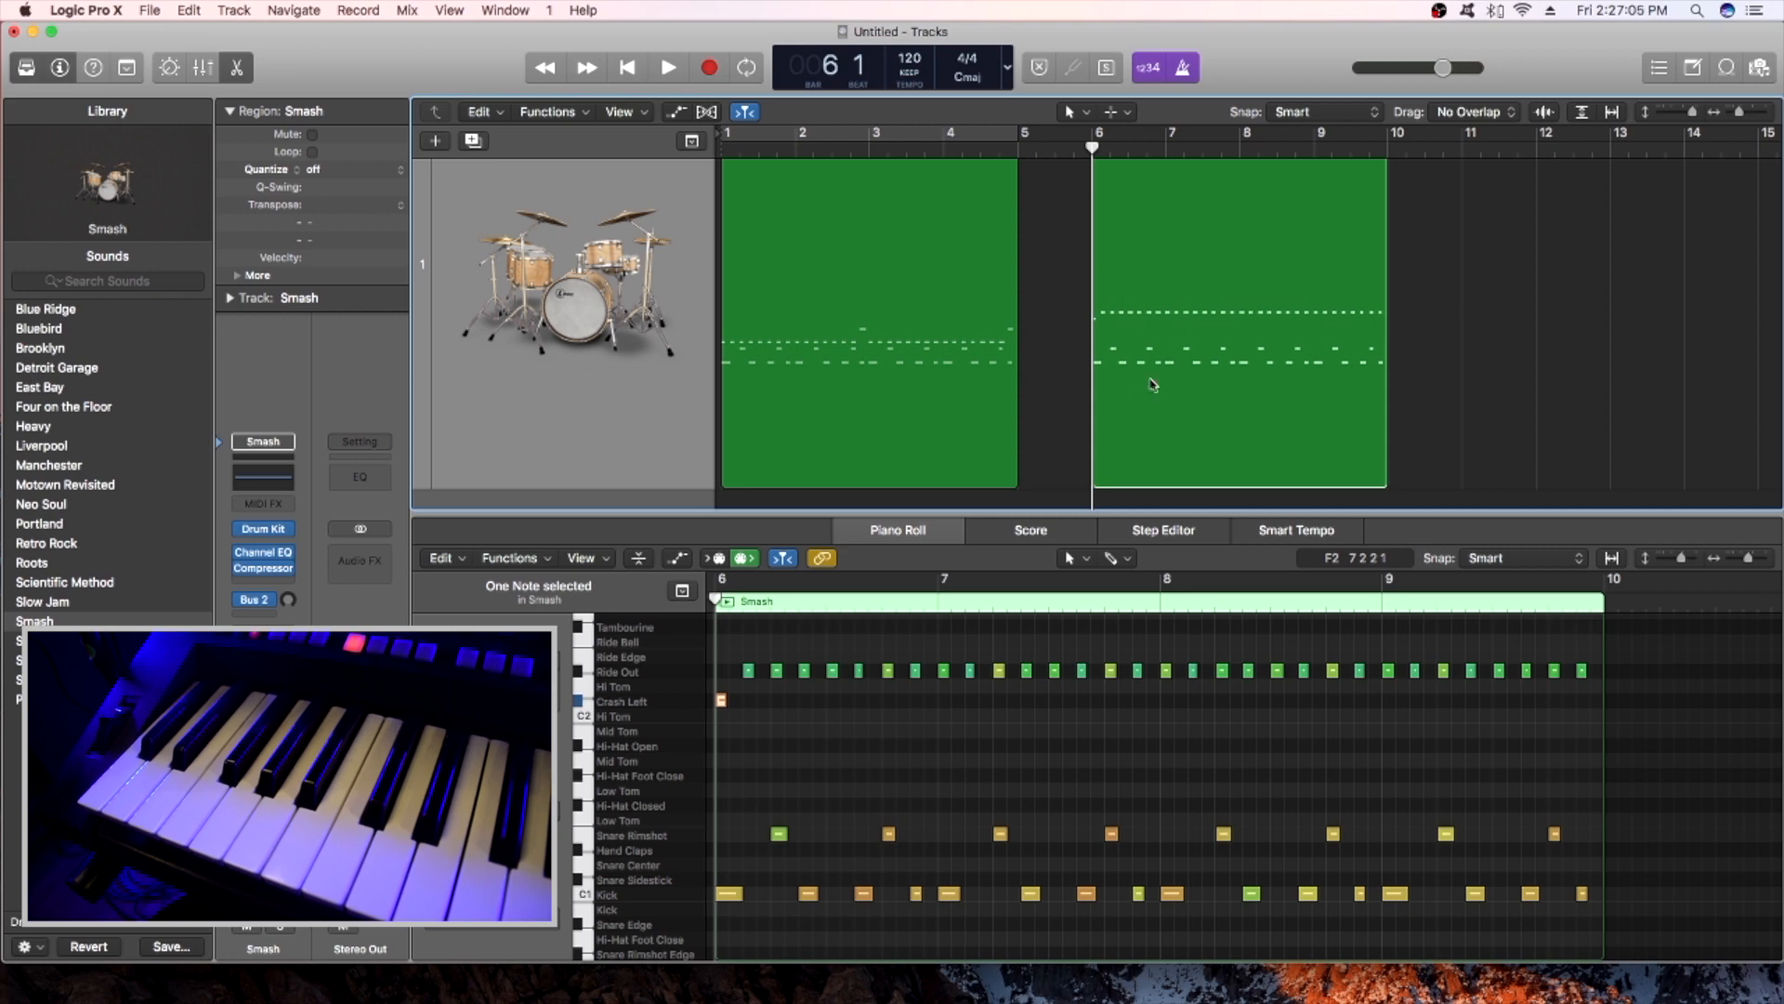
Record a seven-note Mid Tom and Low Tom fill in the empty bar 5 and quantize its notes to 1/16 Note.
left_click(1018, 149)
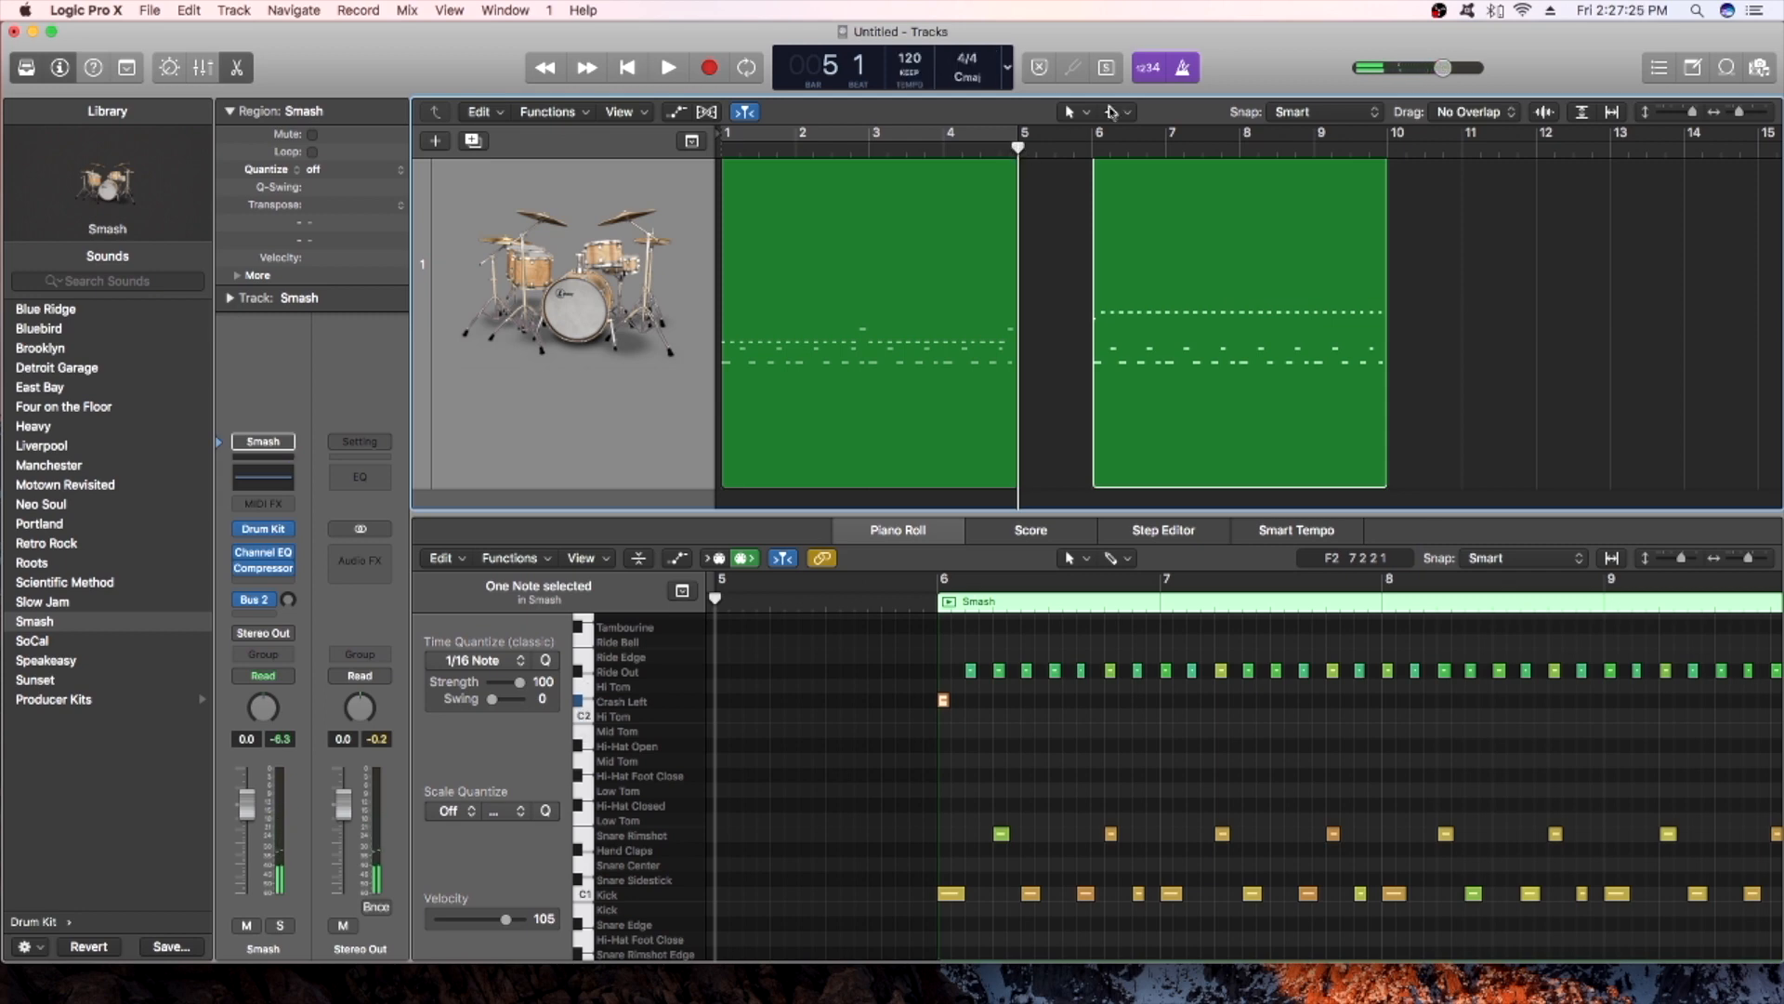
left_click_drag(1739, 112, 1747, 117)
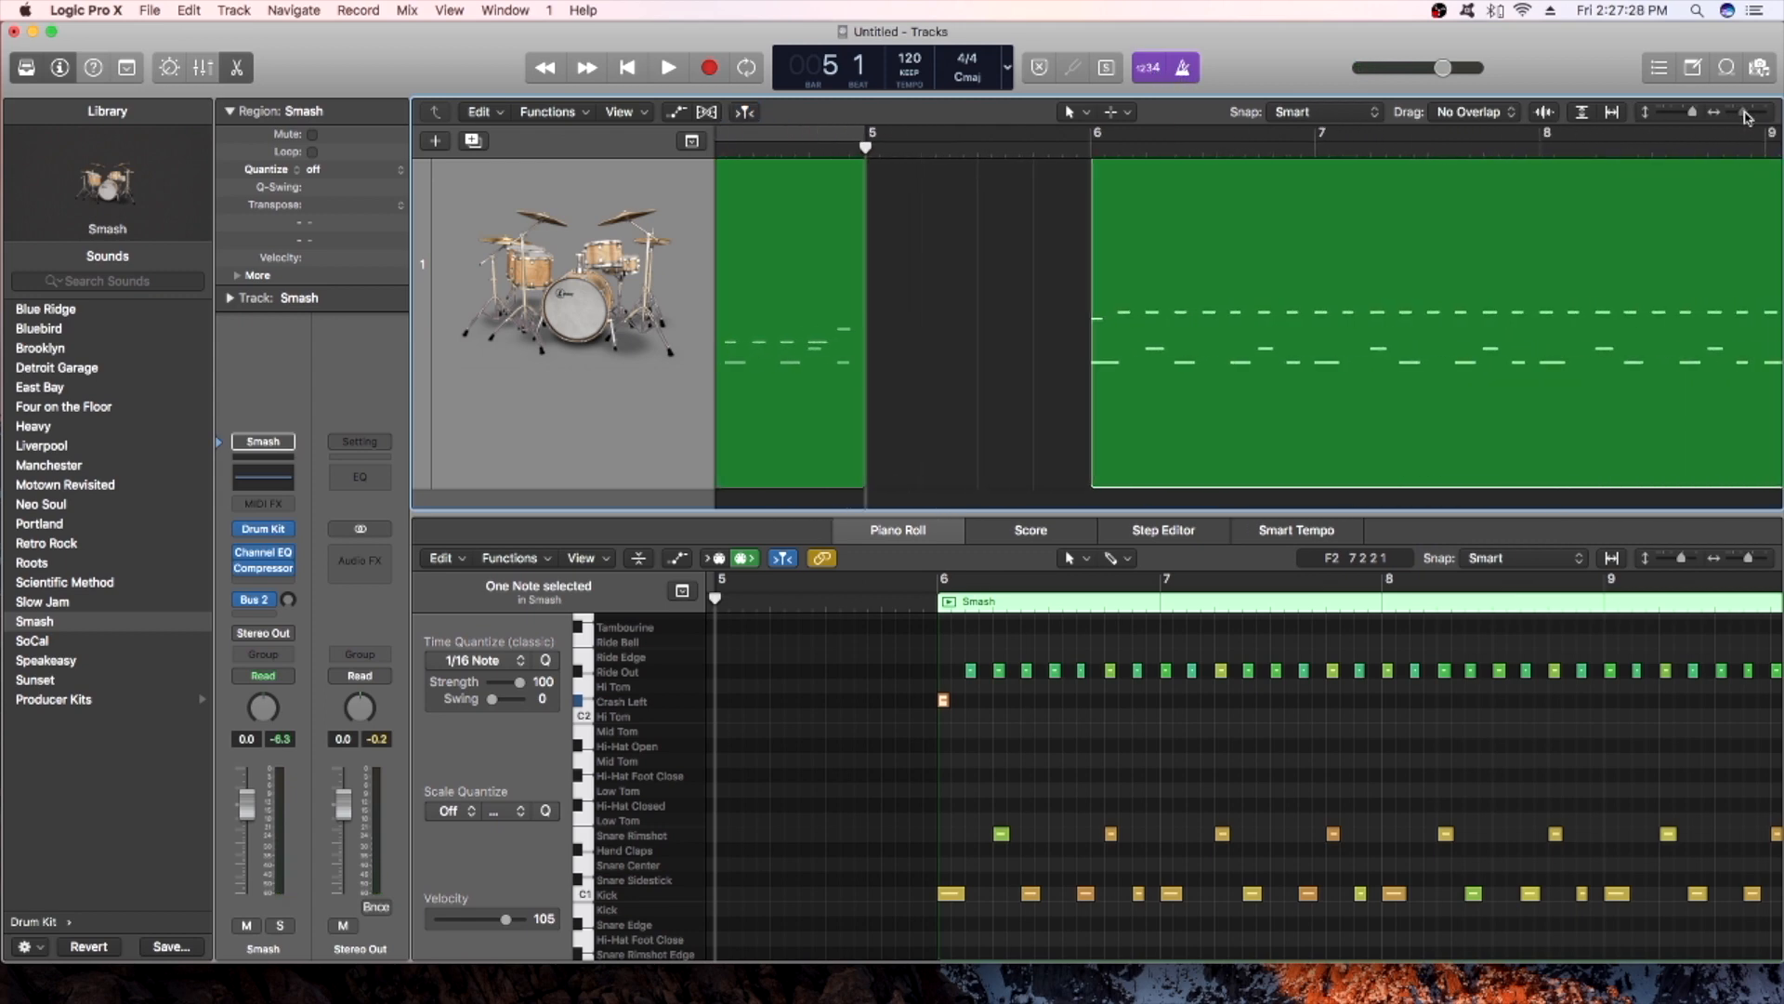
left_click(703, 74)
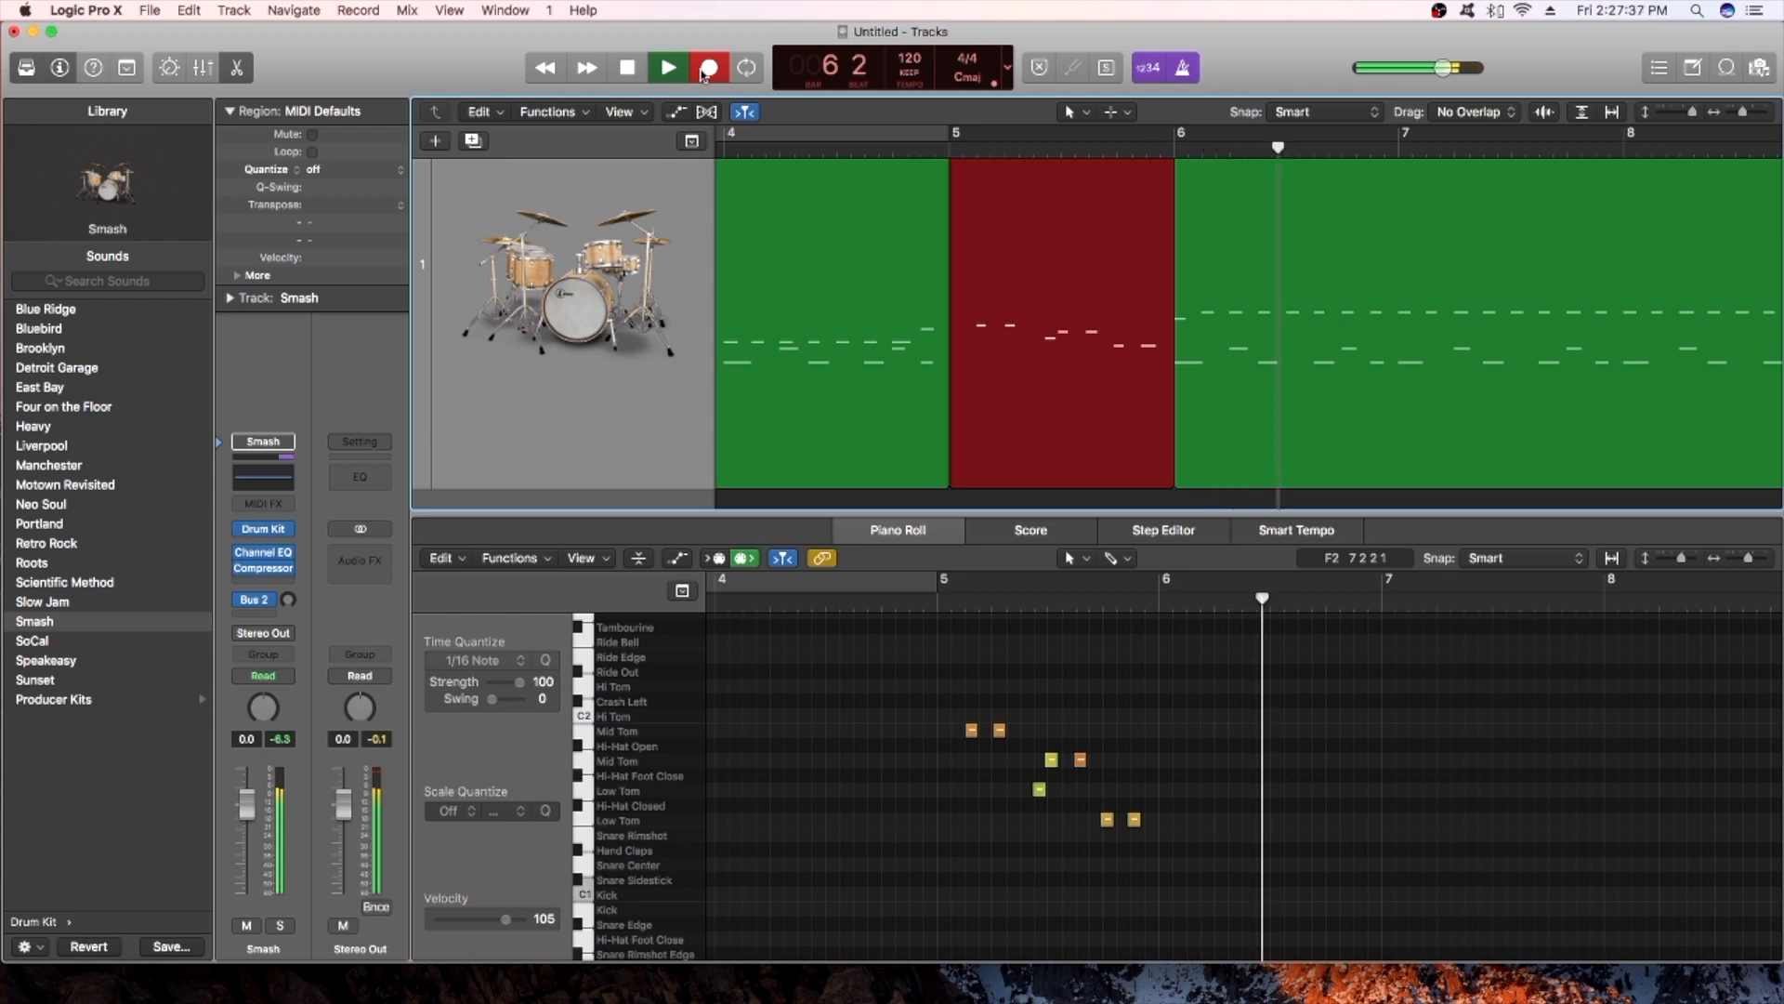
key("space")
left_click_drag(950, 699, 1134, 864)
left_click(545, 661)
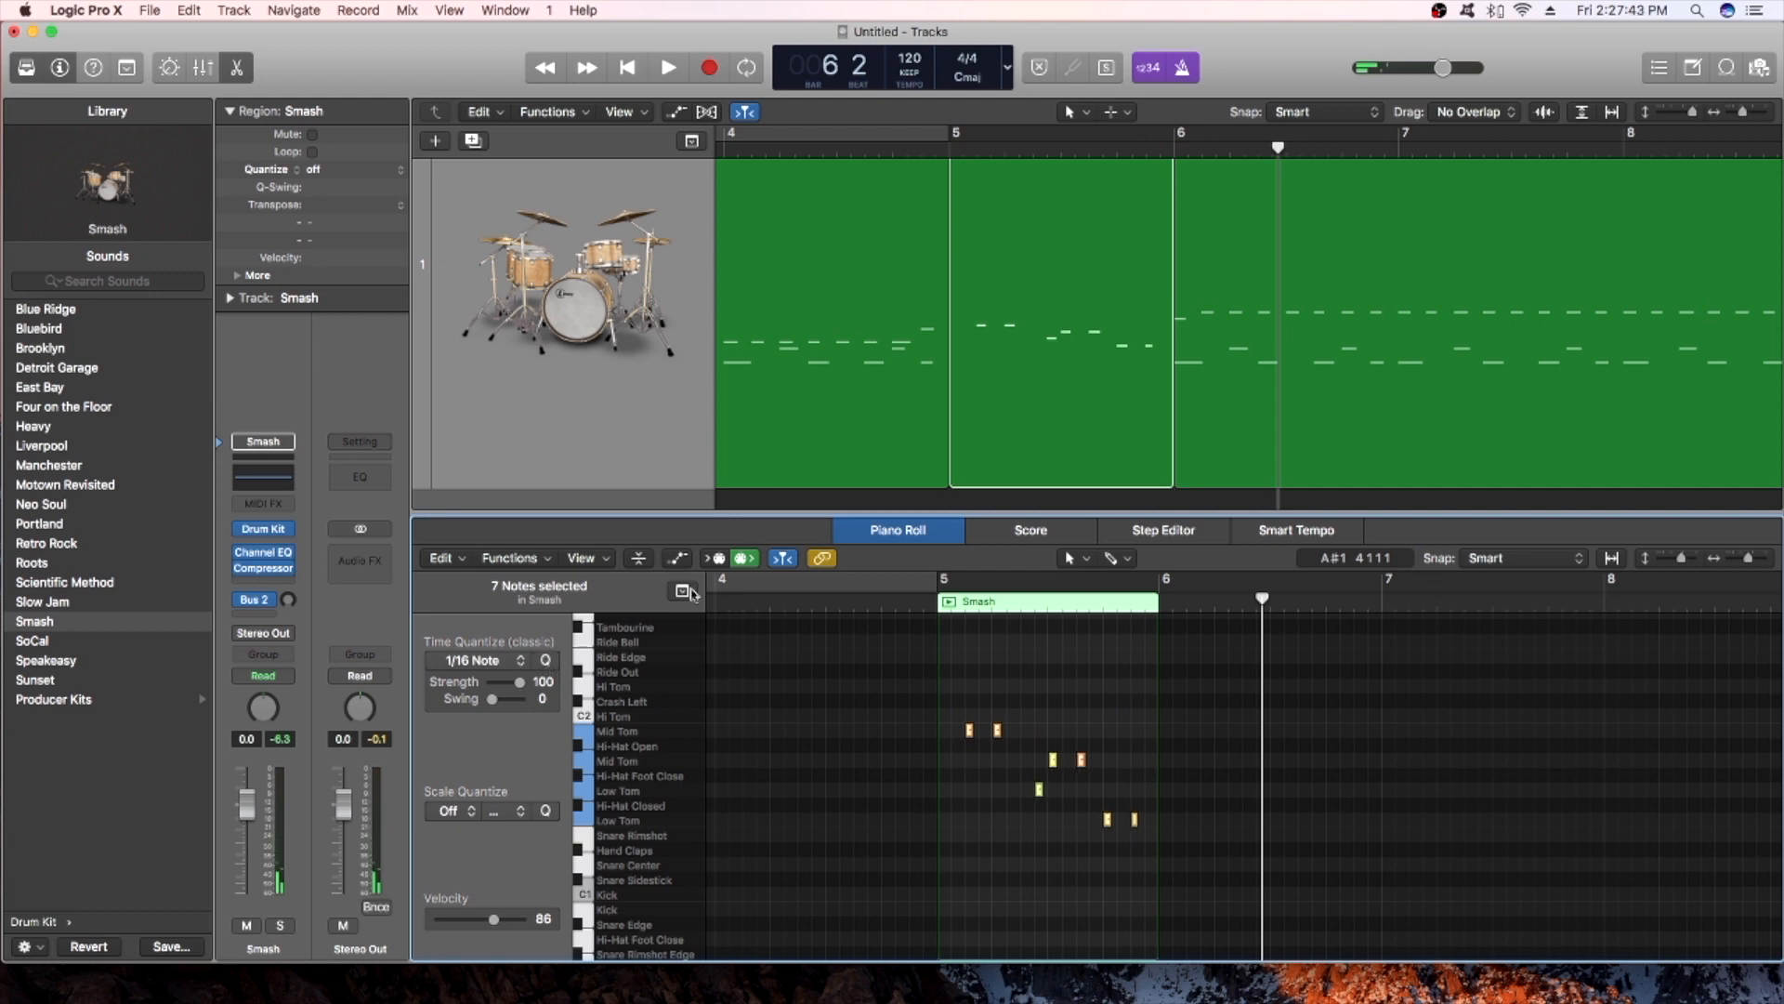
Overdub a Crash Left hit and three Kick notes onto the bar 5 fill and quantize all its notes to 1/16 Note.
left_click(948, 149)
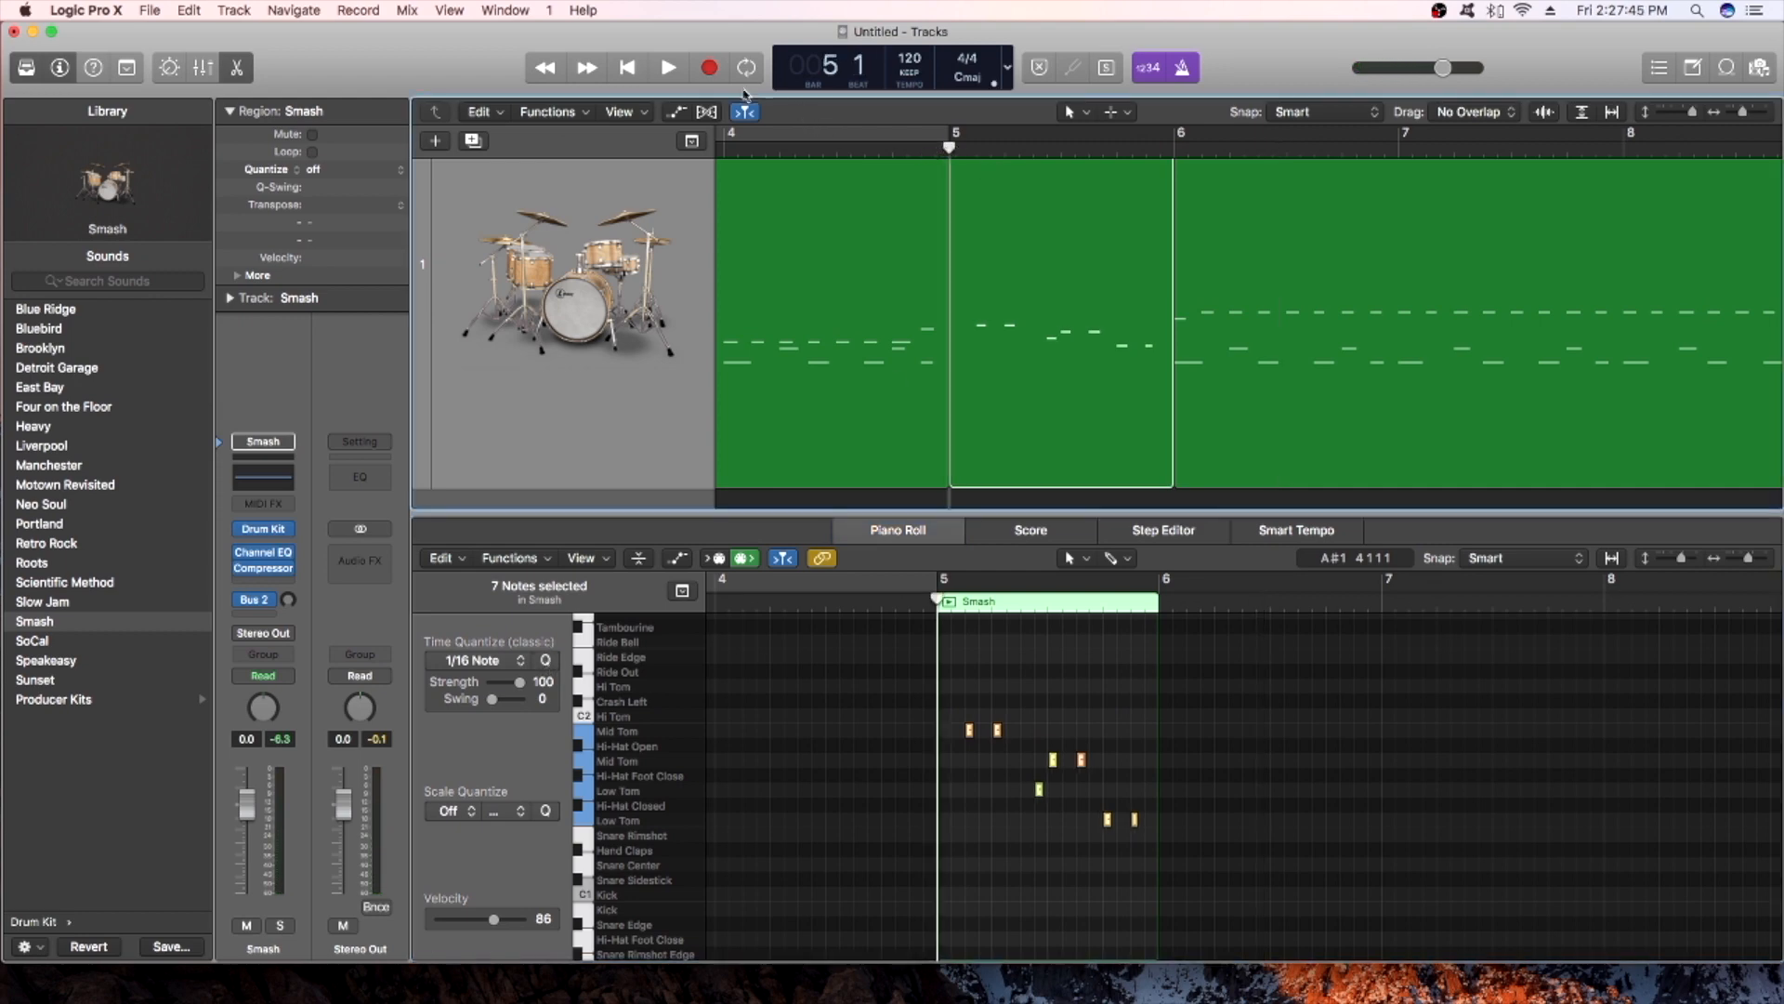
left_click(710, 68)
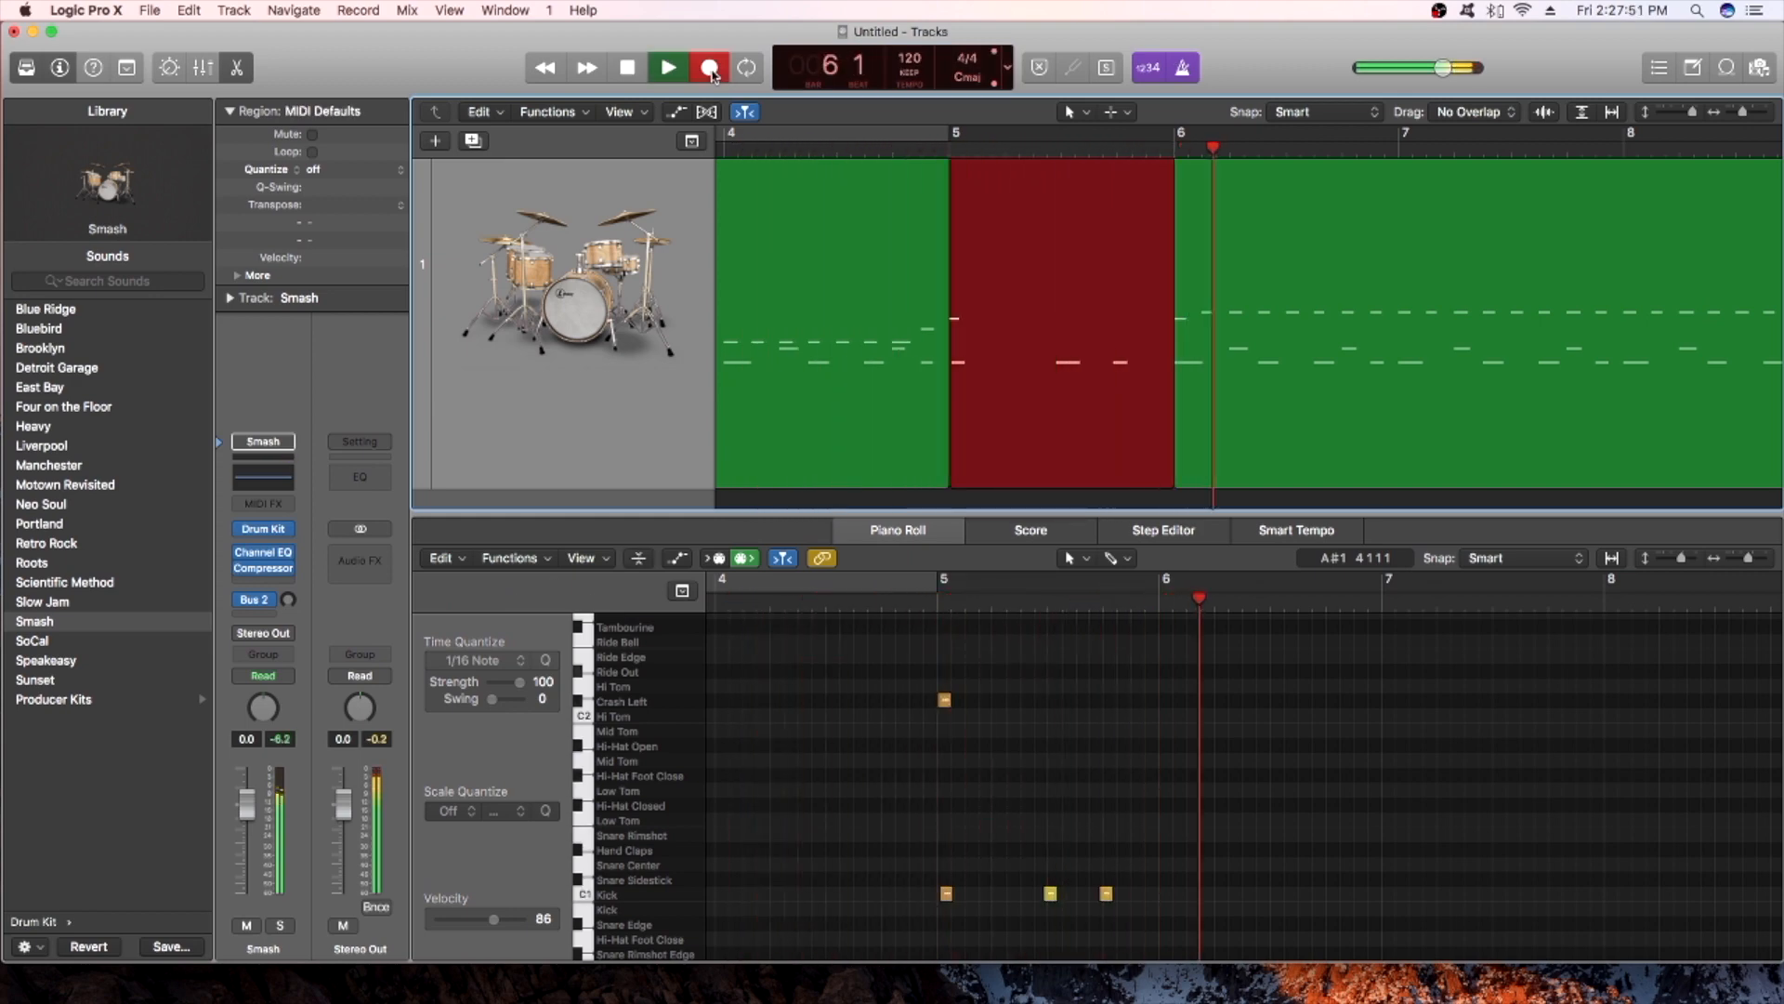
key("space")
left_click_drag(911, 676, 1194, 936)
left_click(545, 661)
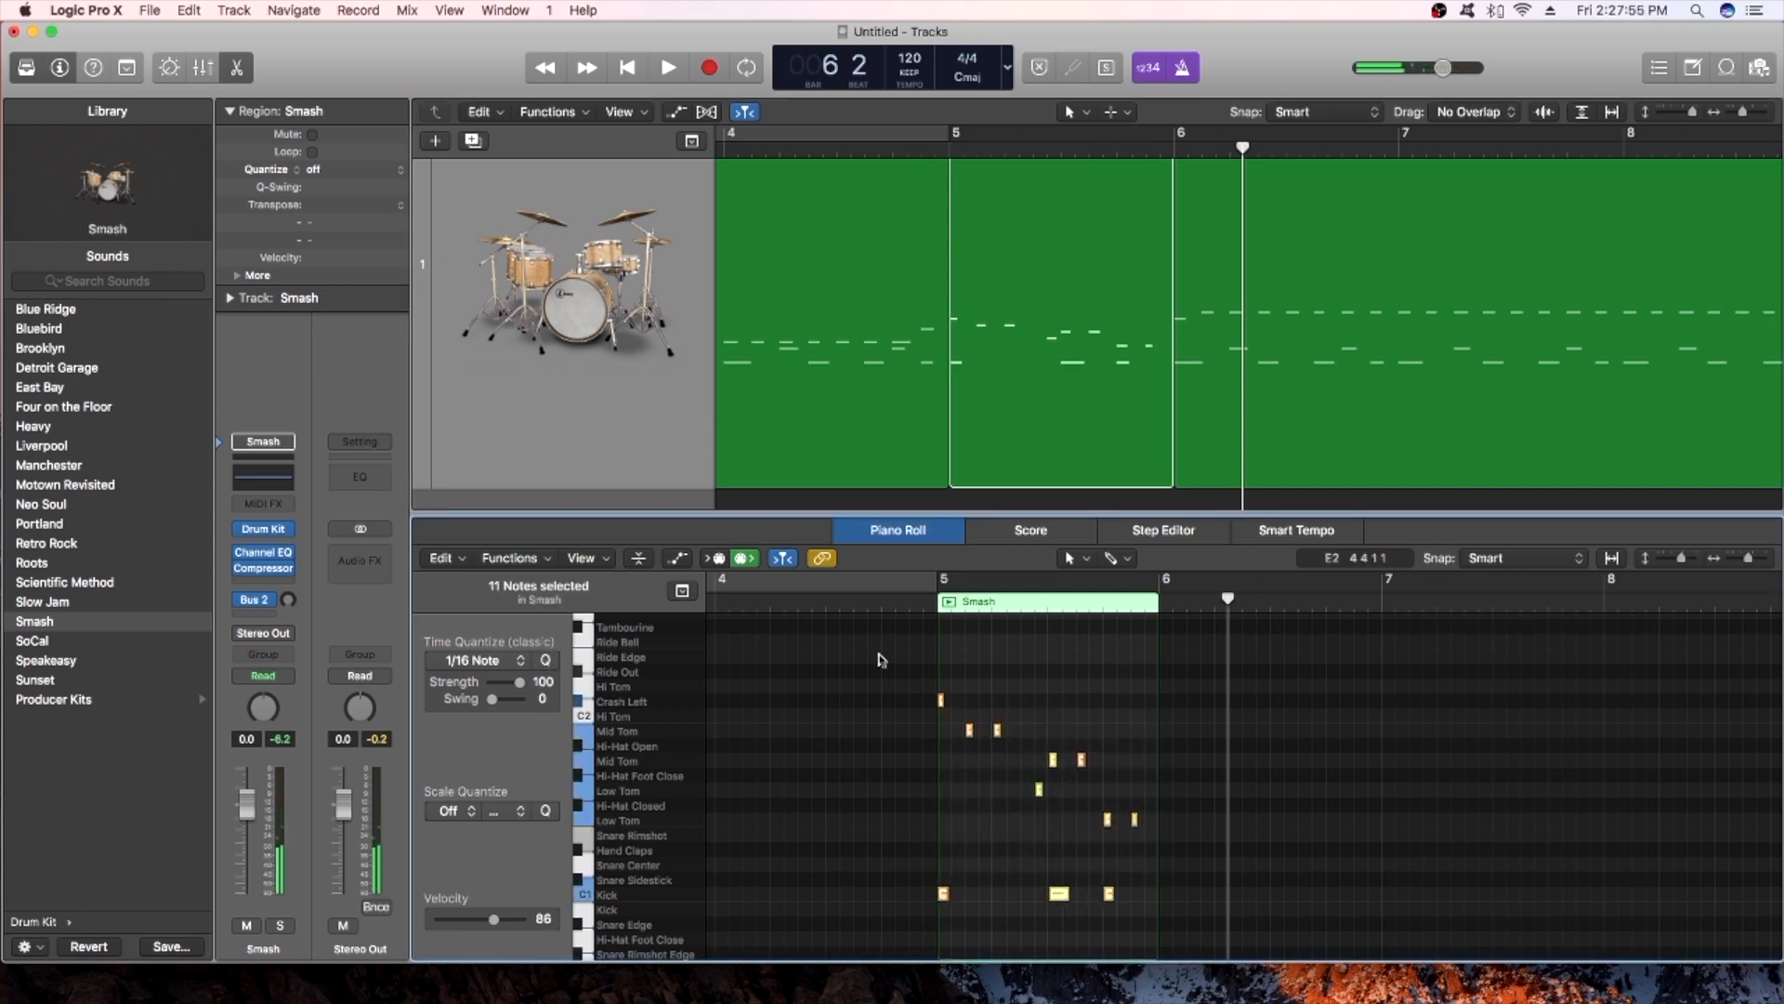
Play back the fill in context, first from just before bar 5 and again from bar 4.
double_click(912, 603)
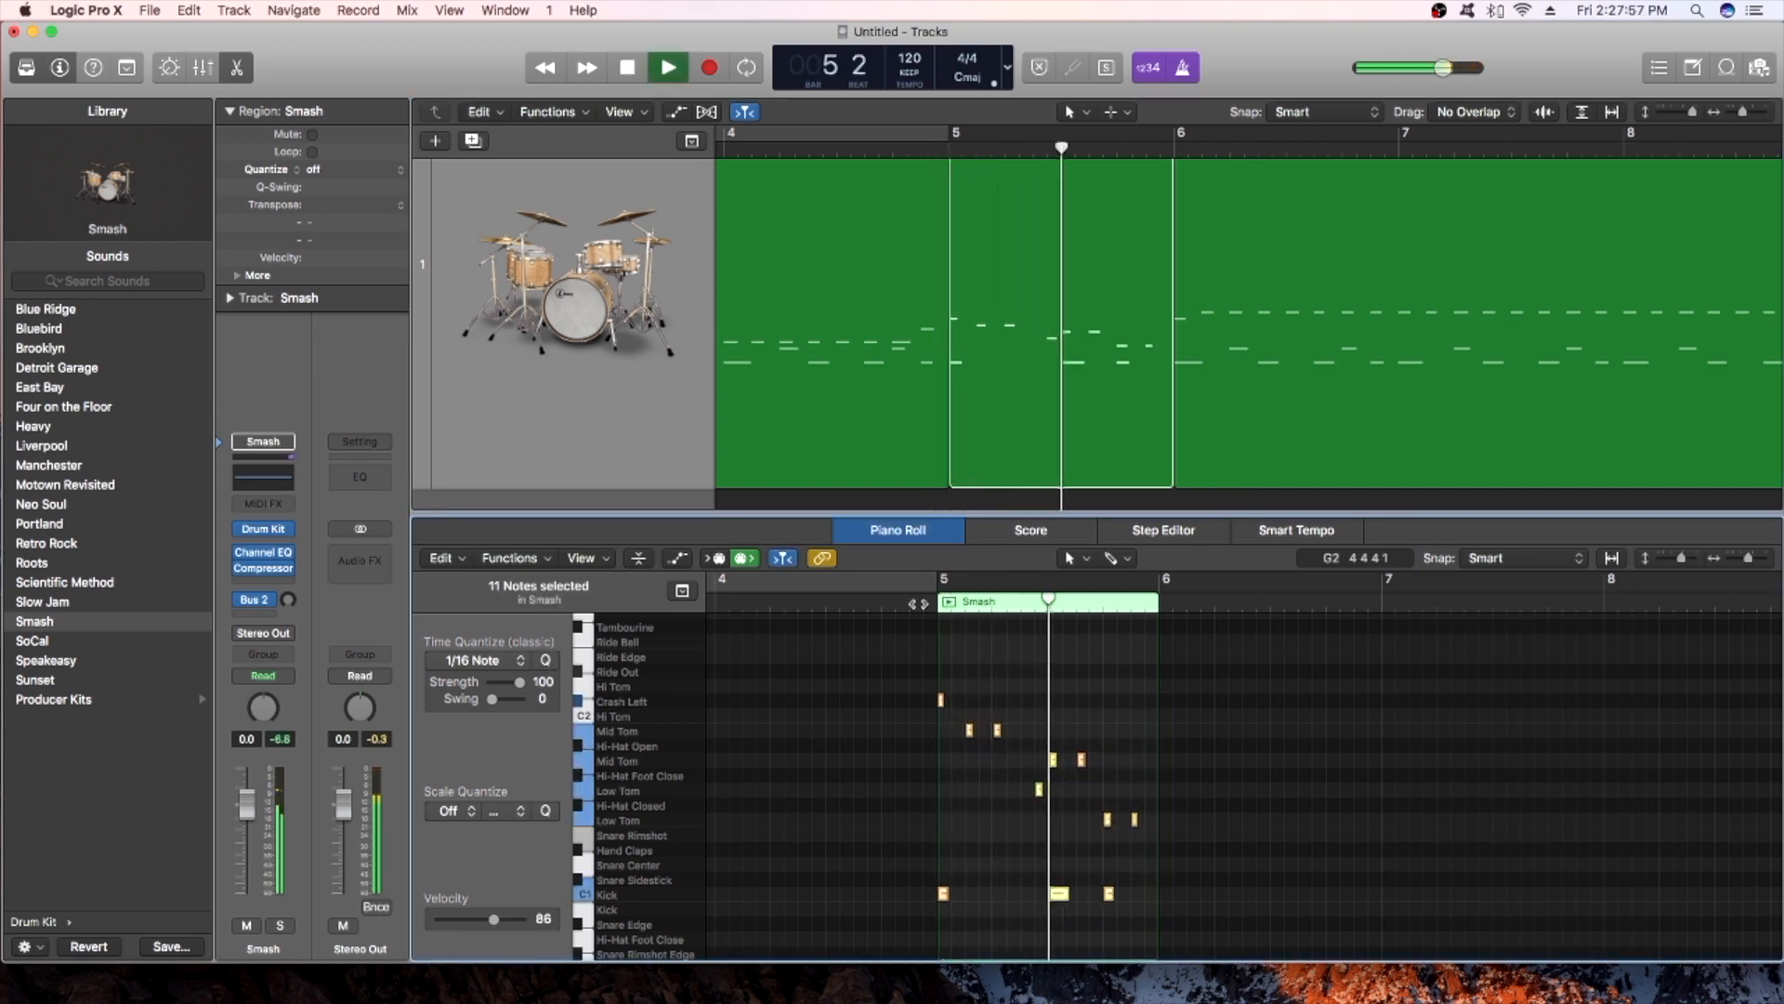
key("space")
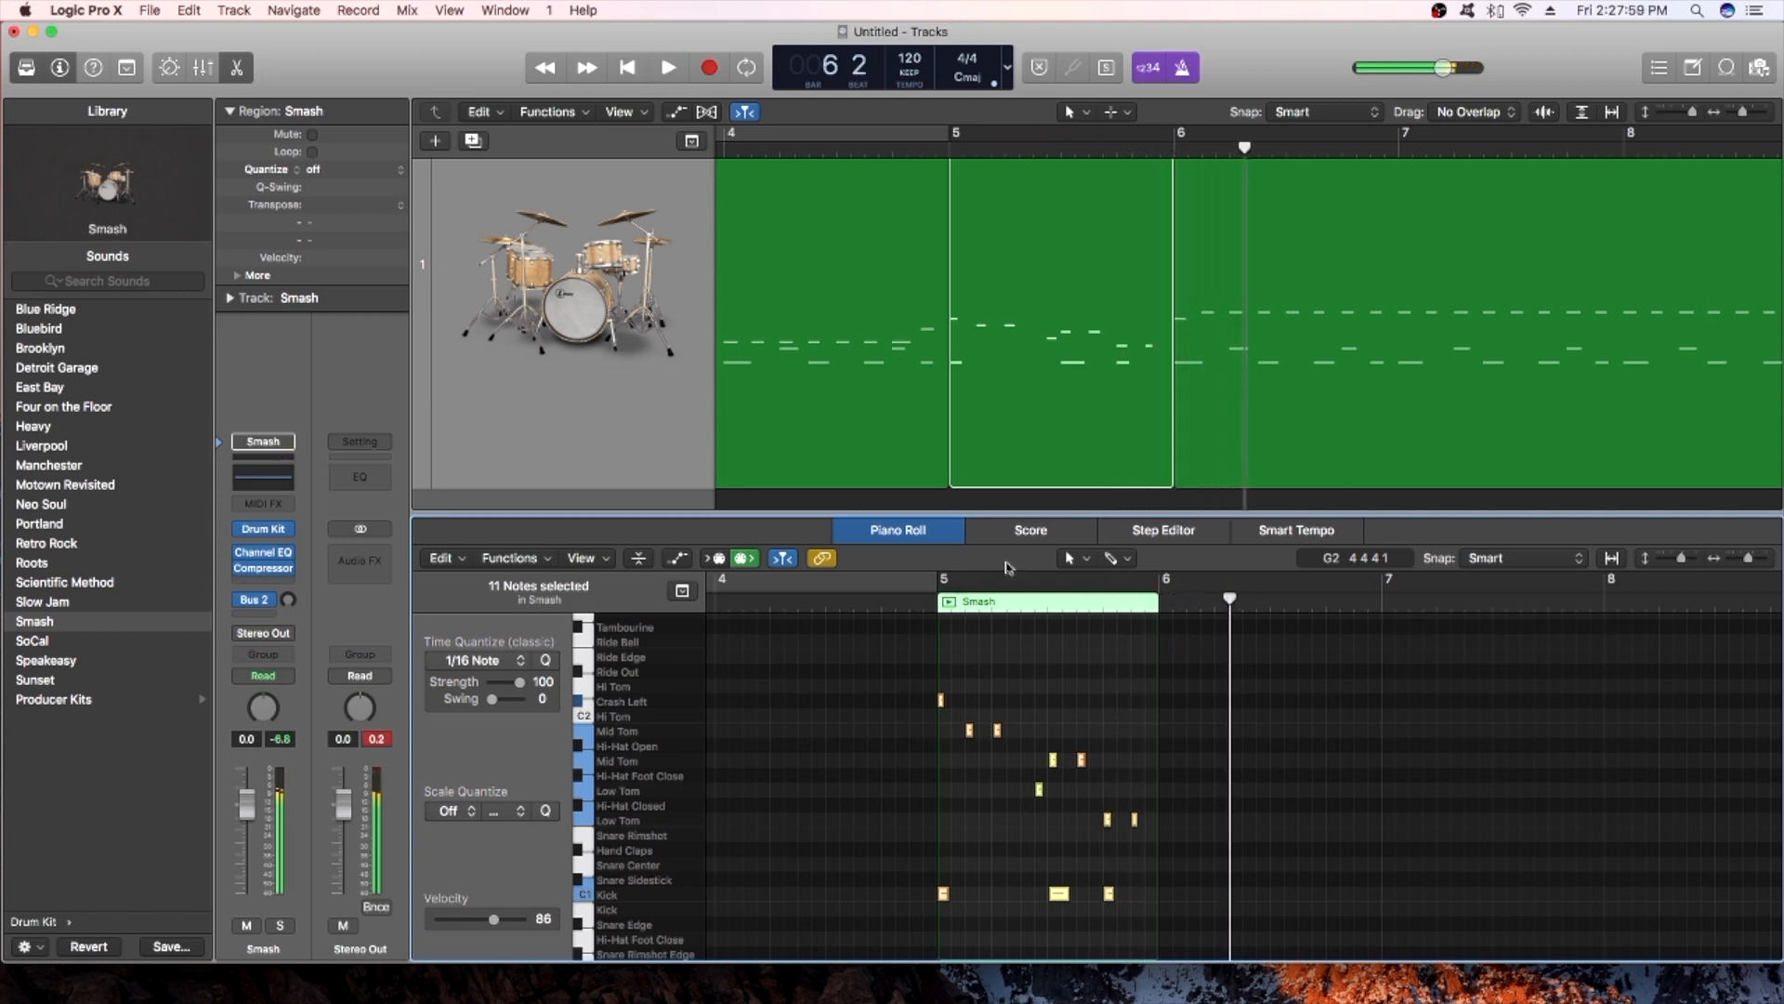
scroll(996, 372, "left", 5)
double_click(1053, 152)
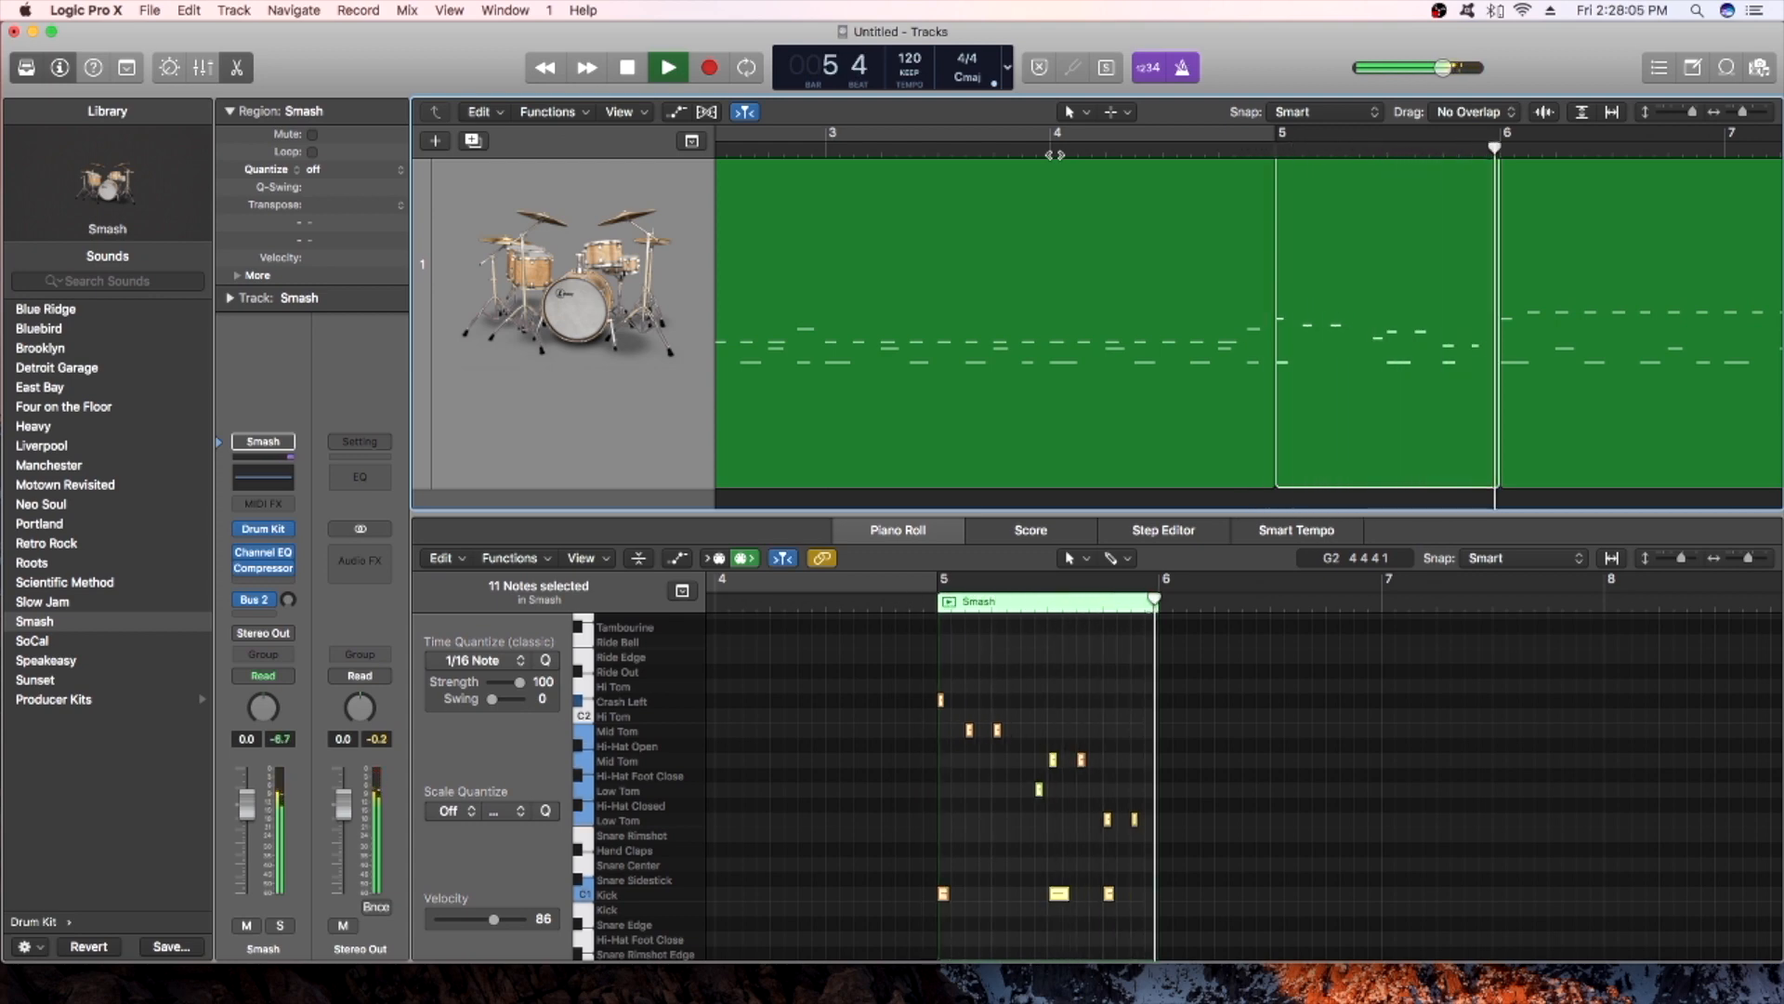
key("space")
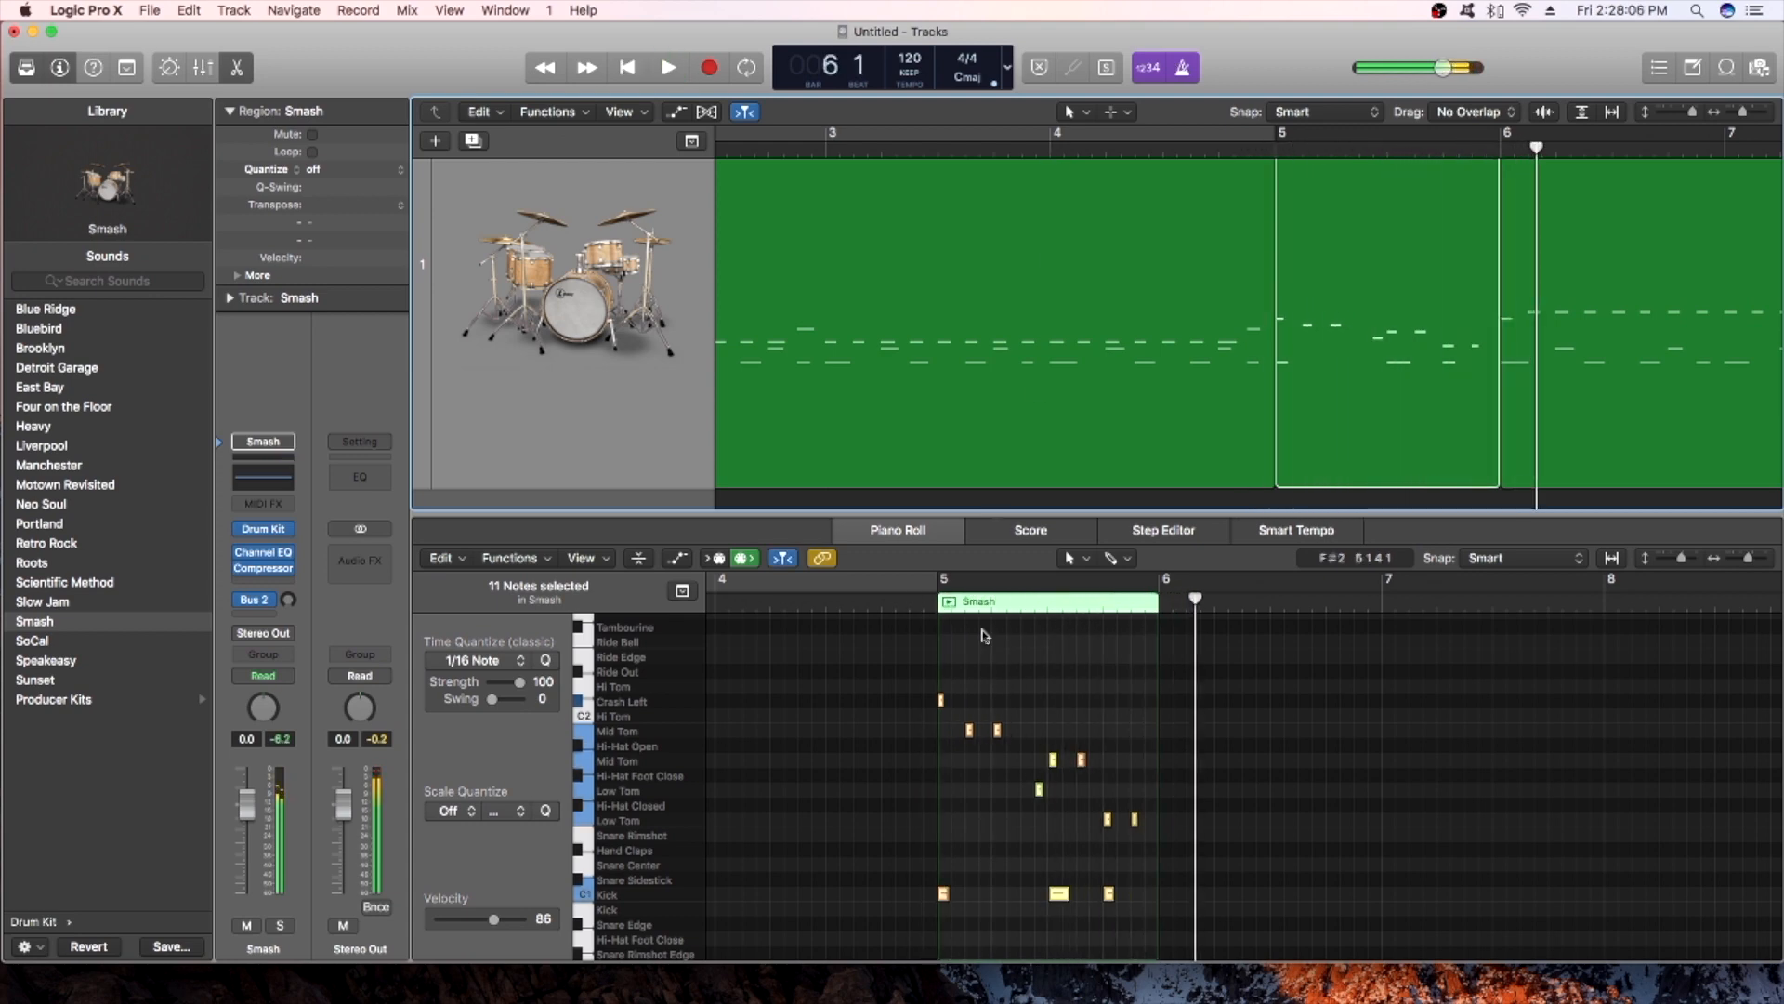
Add a Kick note at beat 2 of bar 5 with the Pencil Tool and switch back to the Pointer Tool.
left_click(1076, 557)
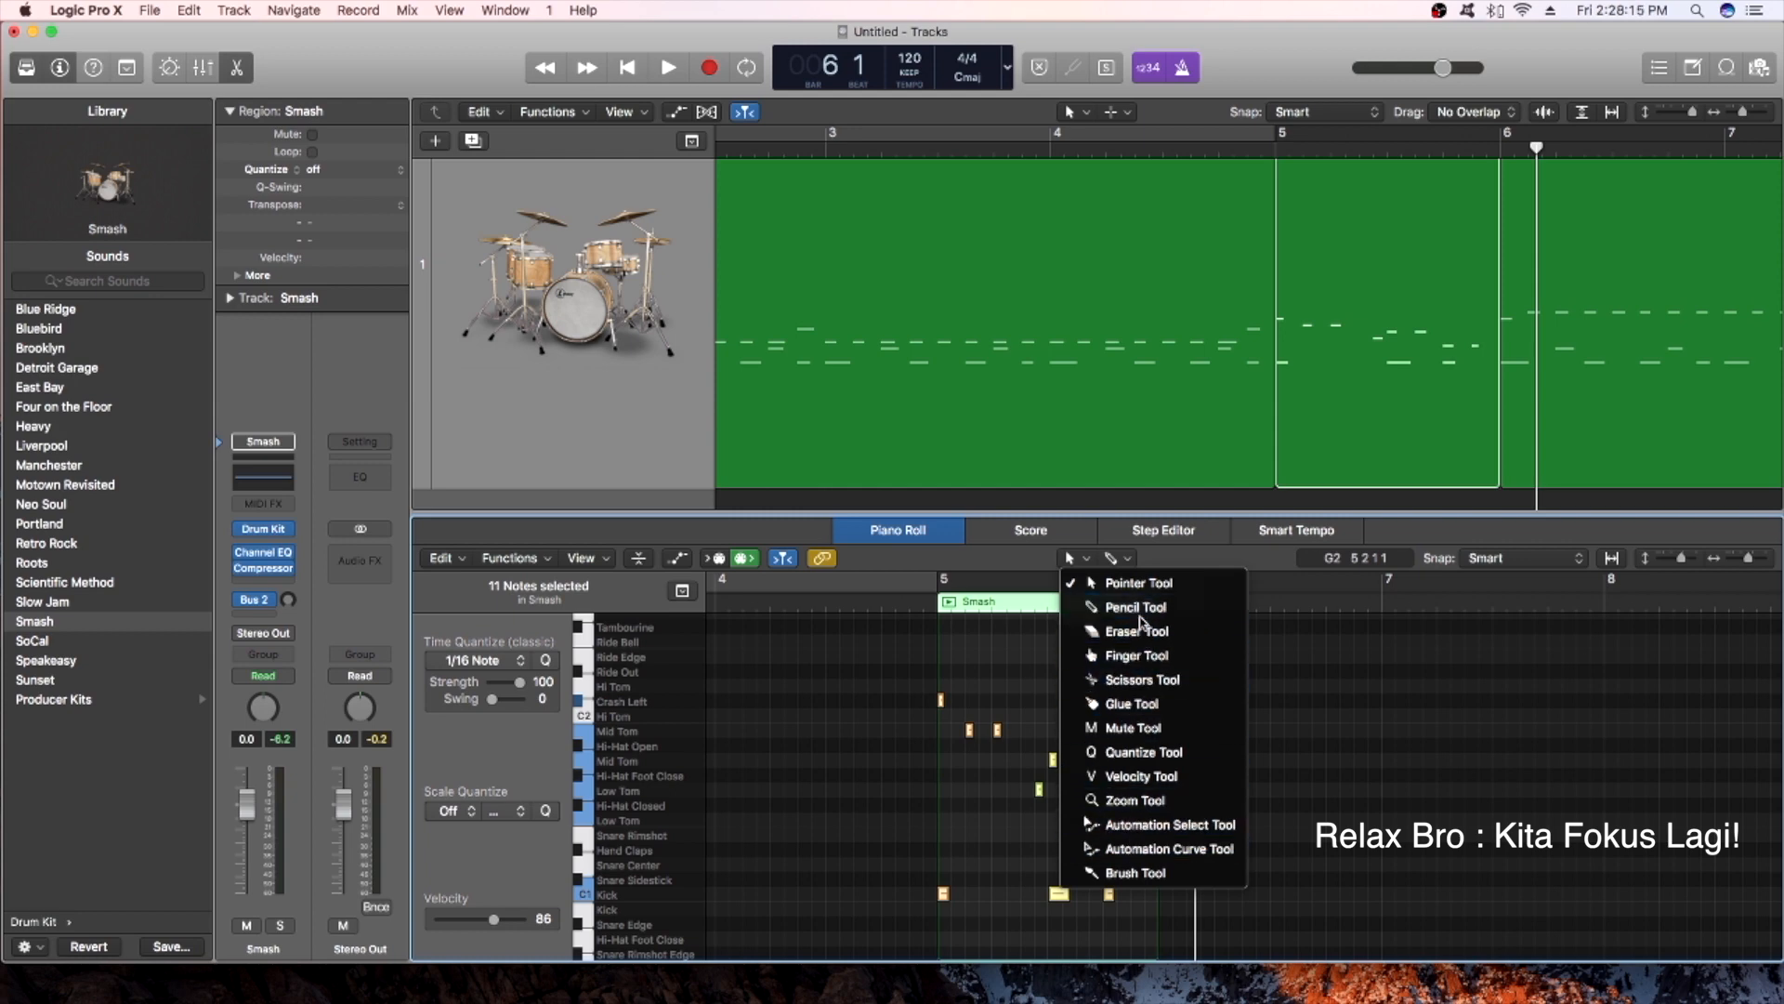
left_click(1136, 607)
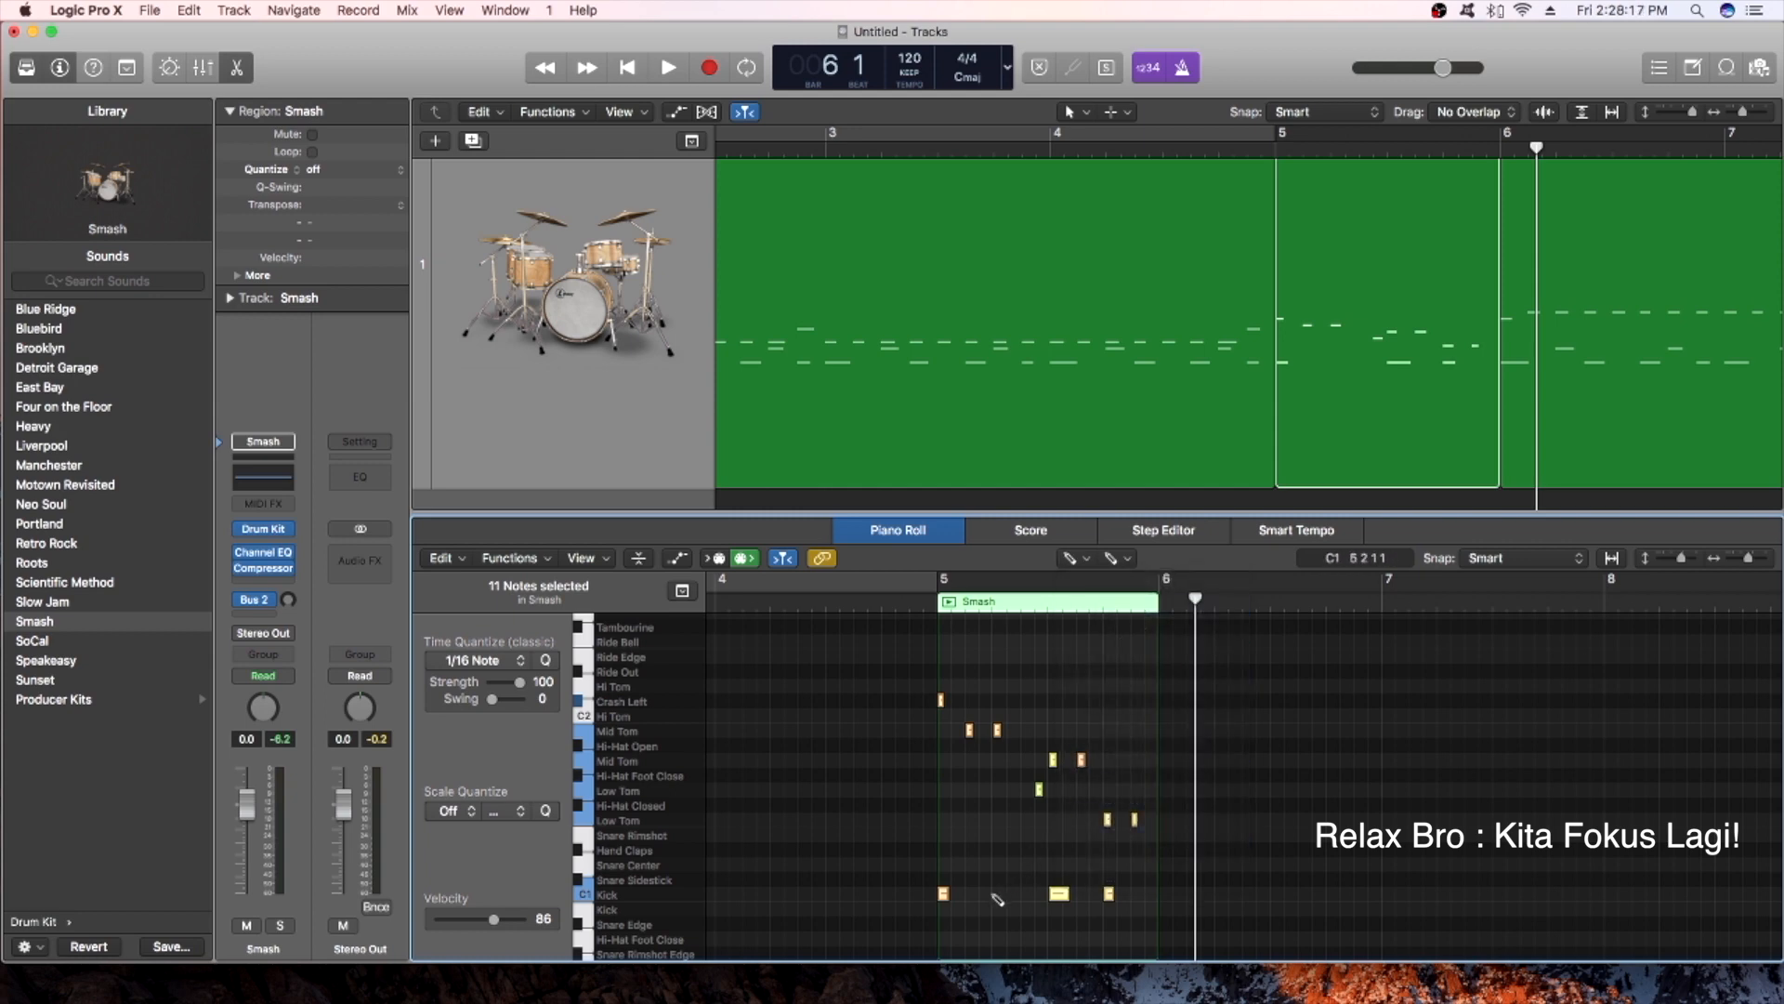
left_click(996, 894)
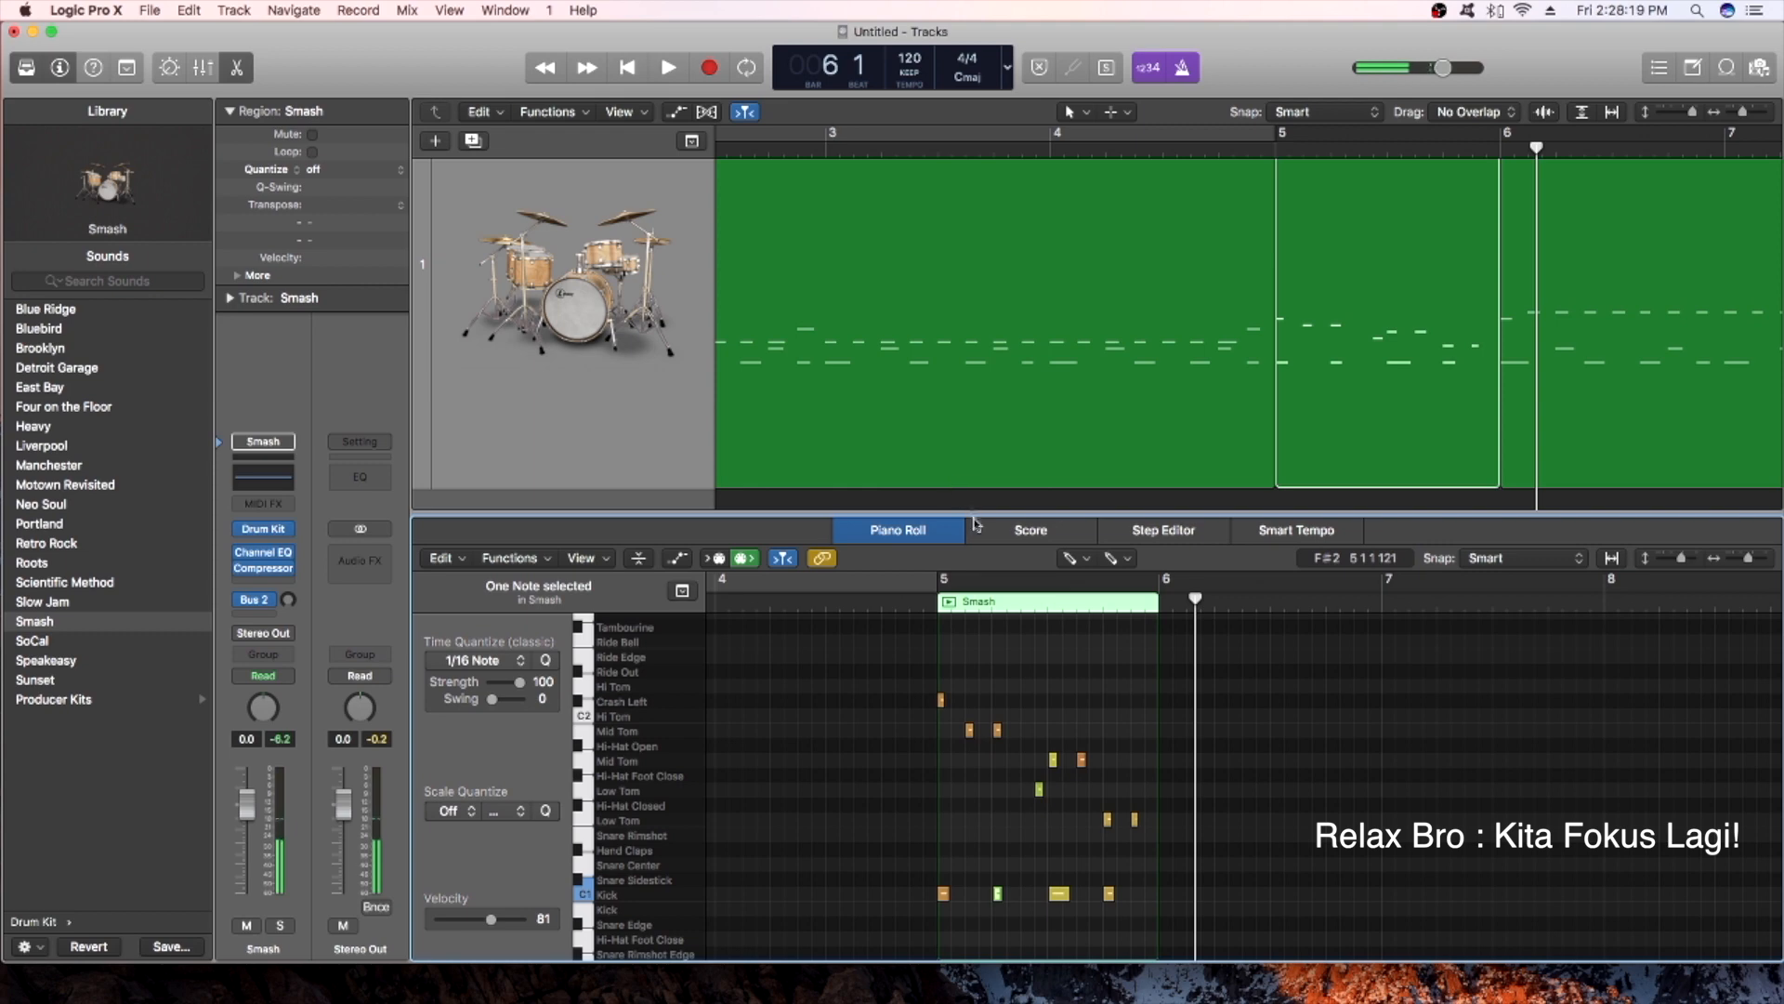
left_click(1088, 559)
left_click(1092, 586)
Play the fill from just before bar 5 into bar 6 and show all three regions in the Tracks area.
left_click(919, 609)
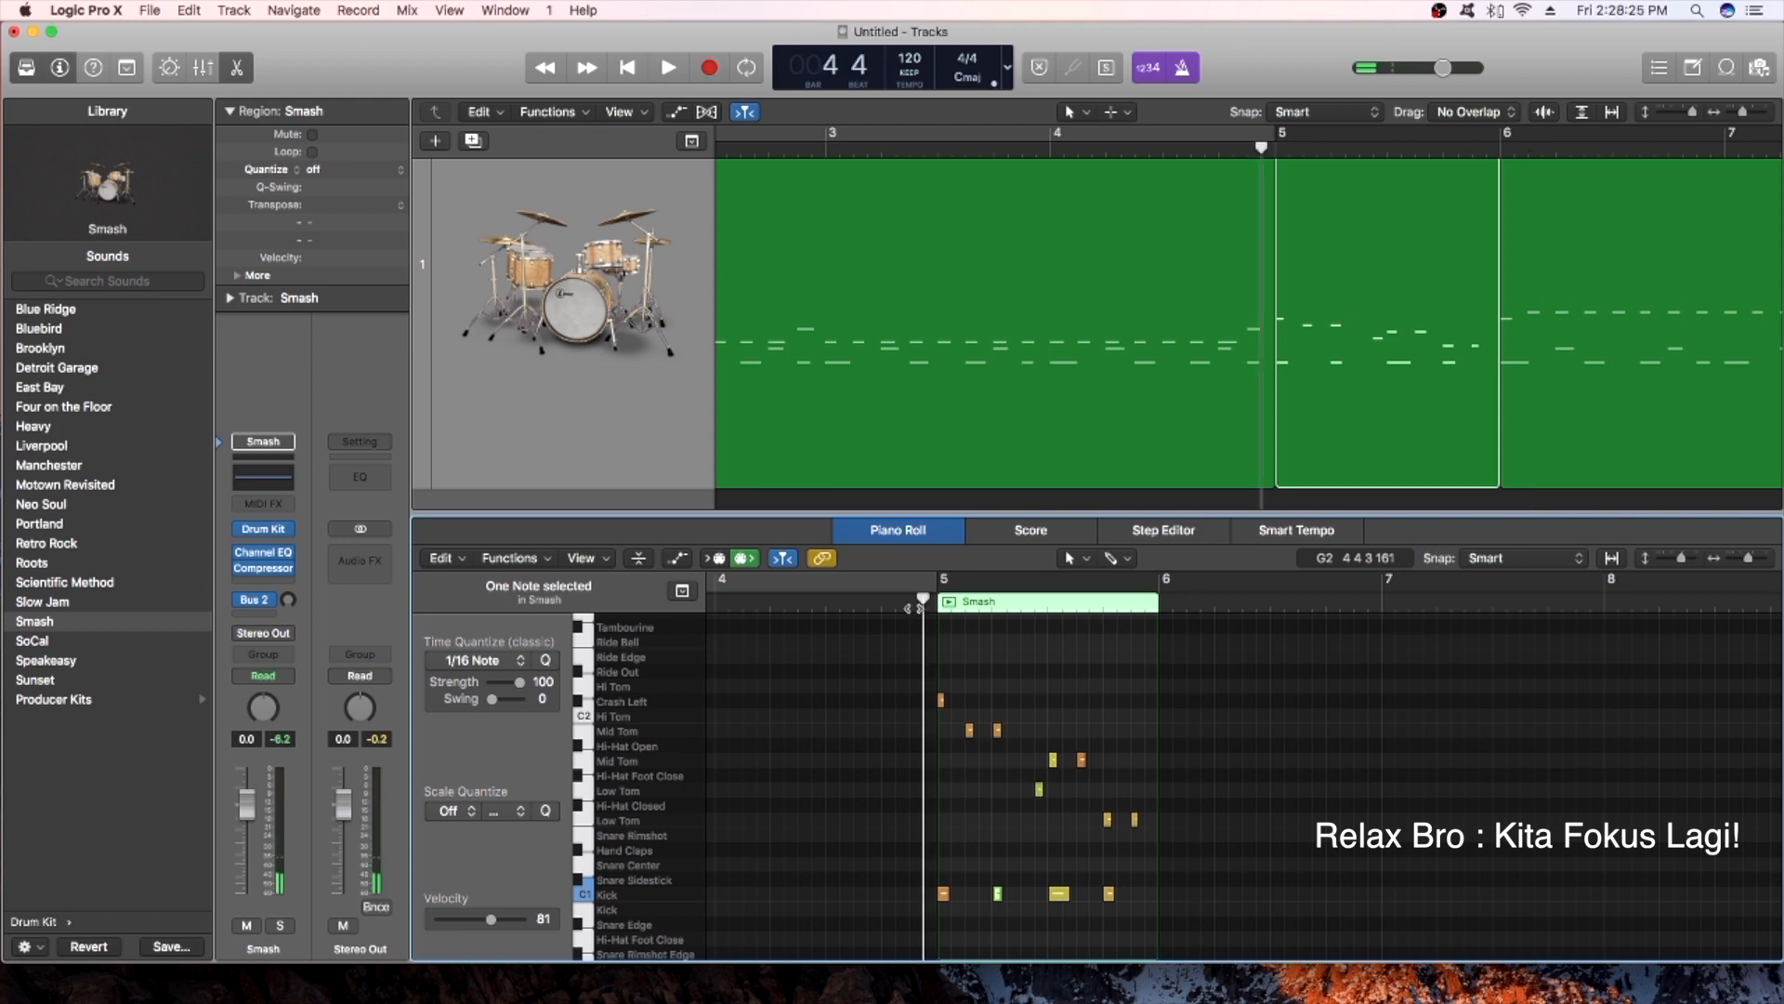
key("space")
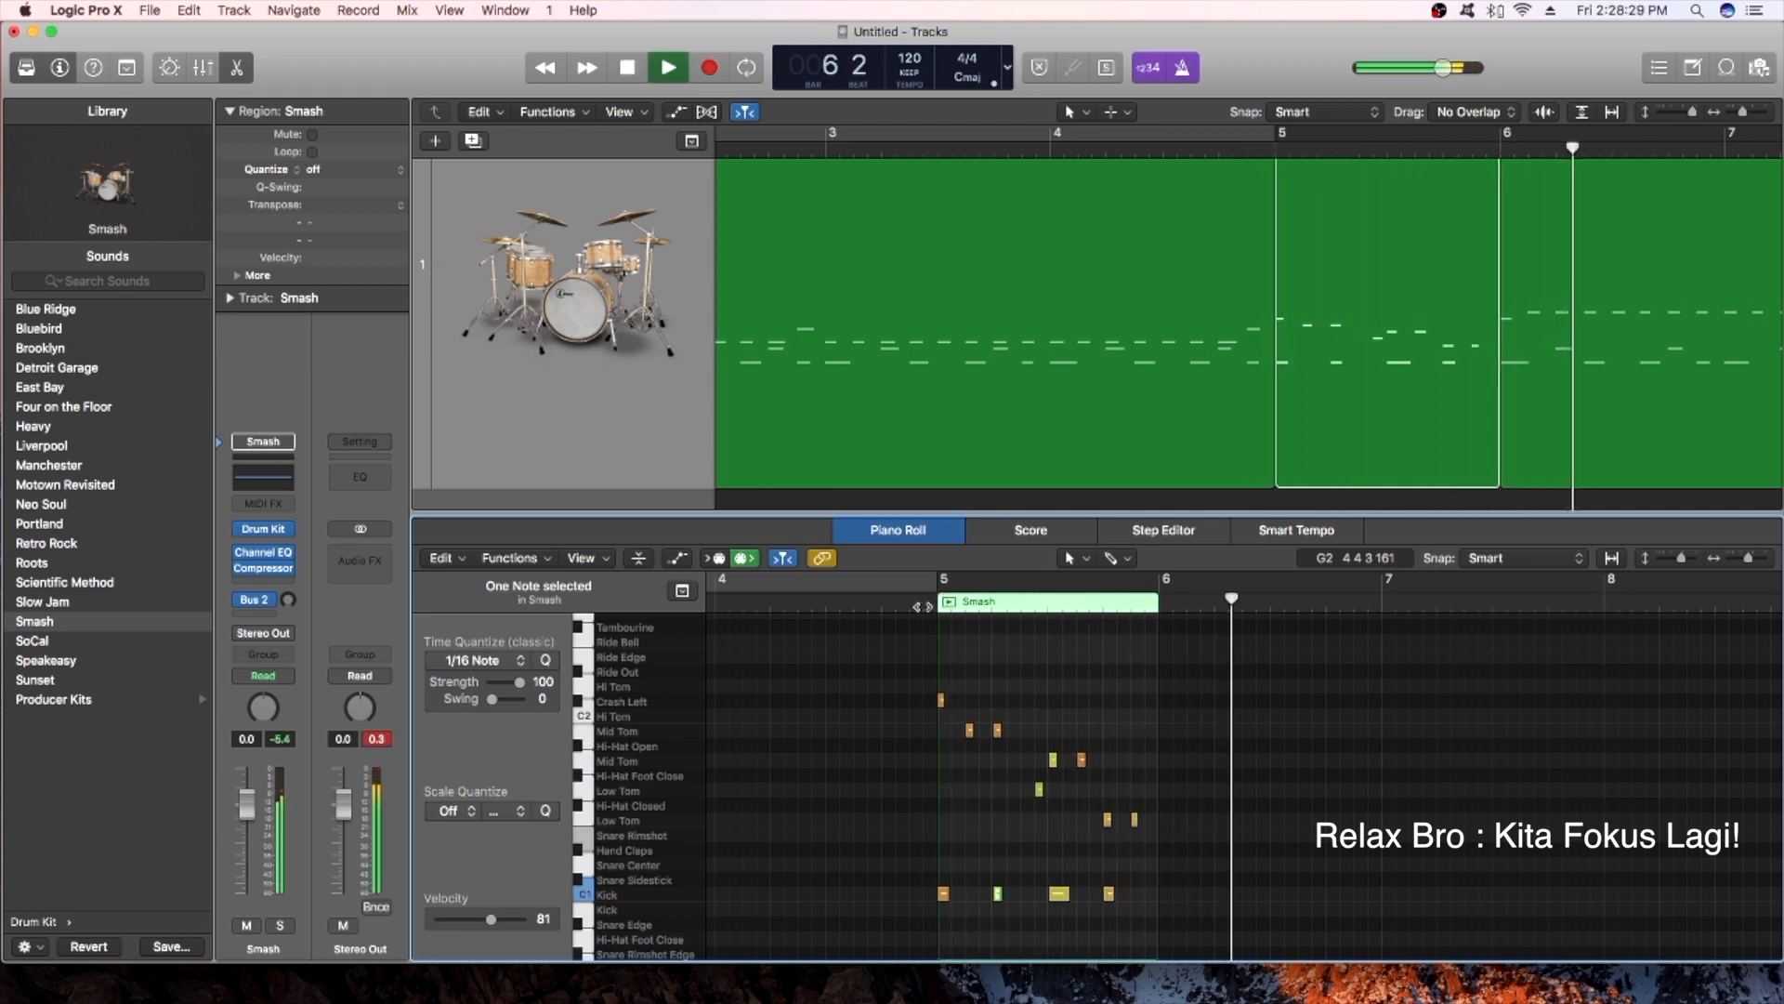
key("space")
left_click(1734, 119)
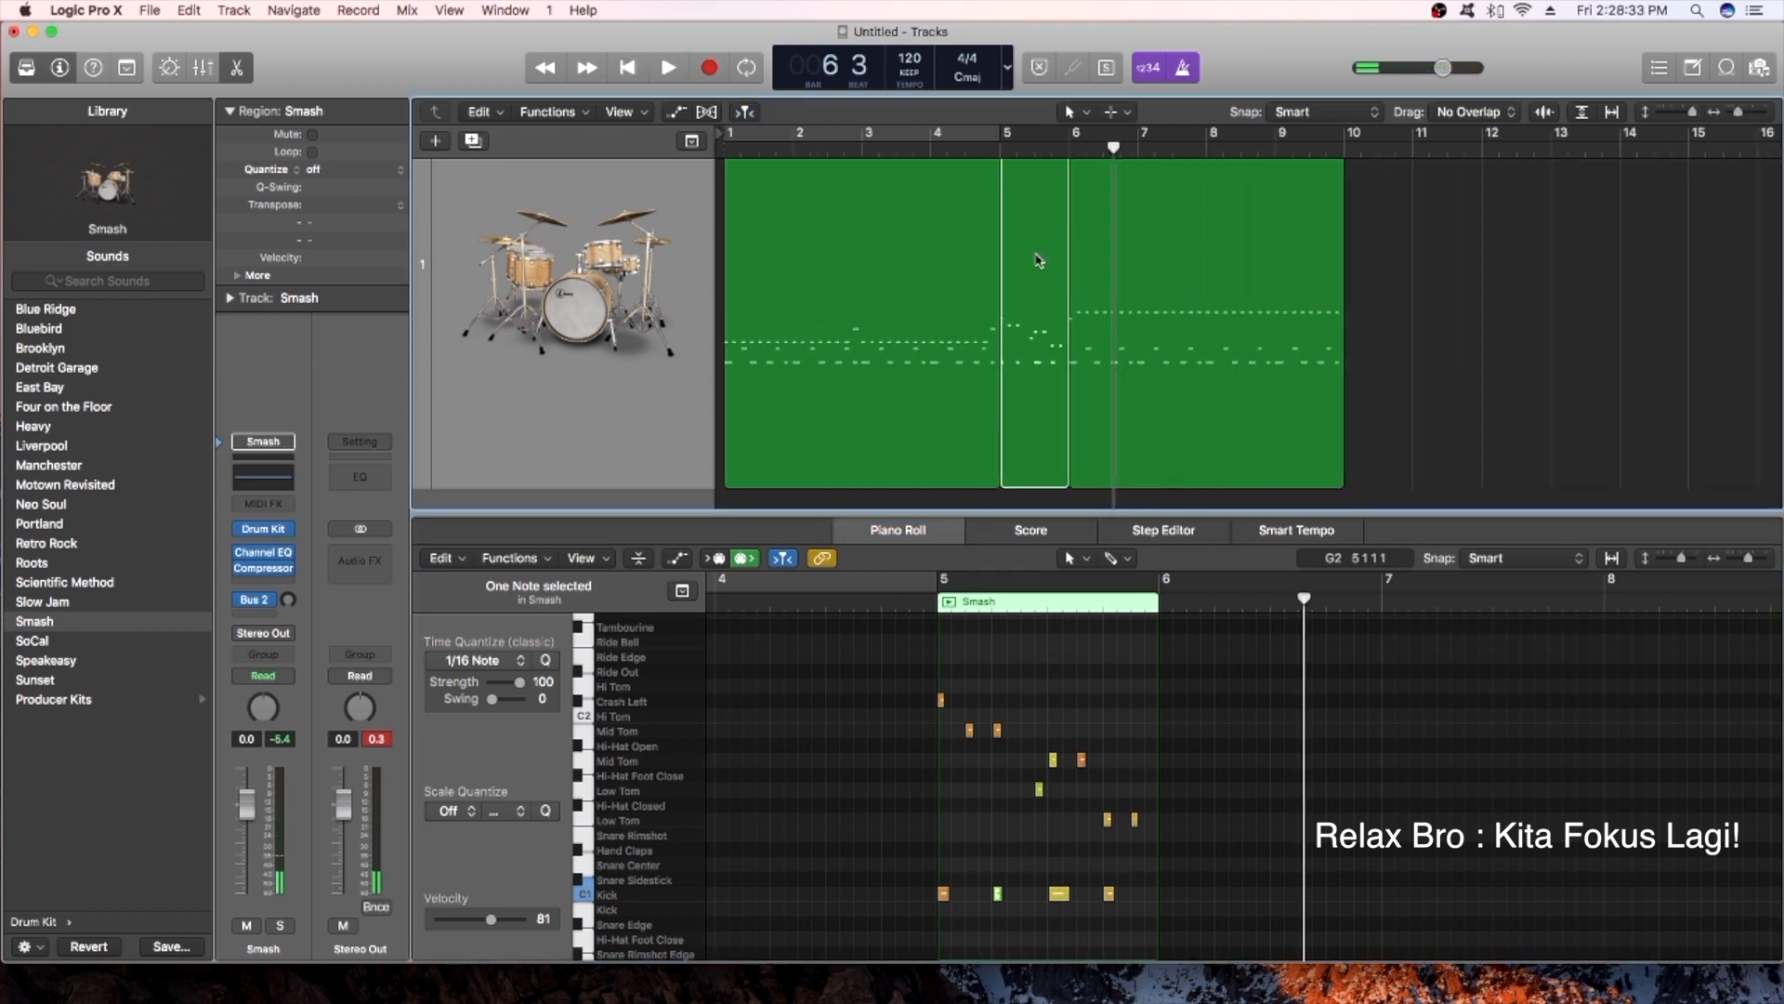
Color the bar 5 fill region red and the groove region after it magenta.
left_click(450, 10)
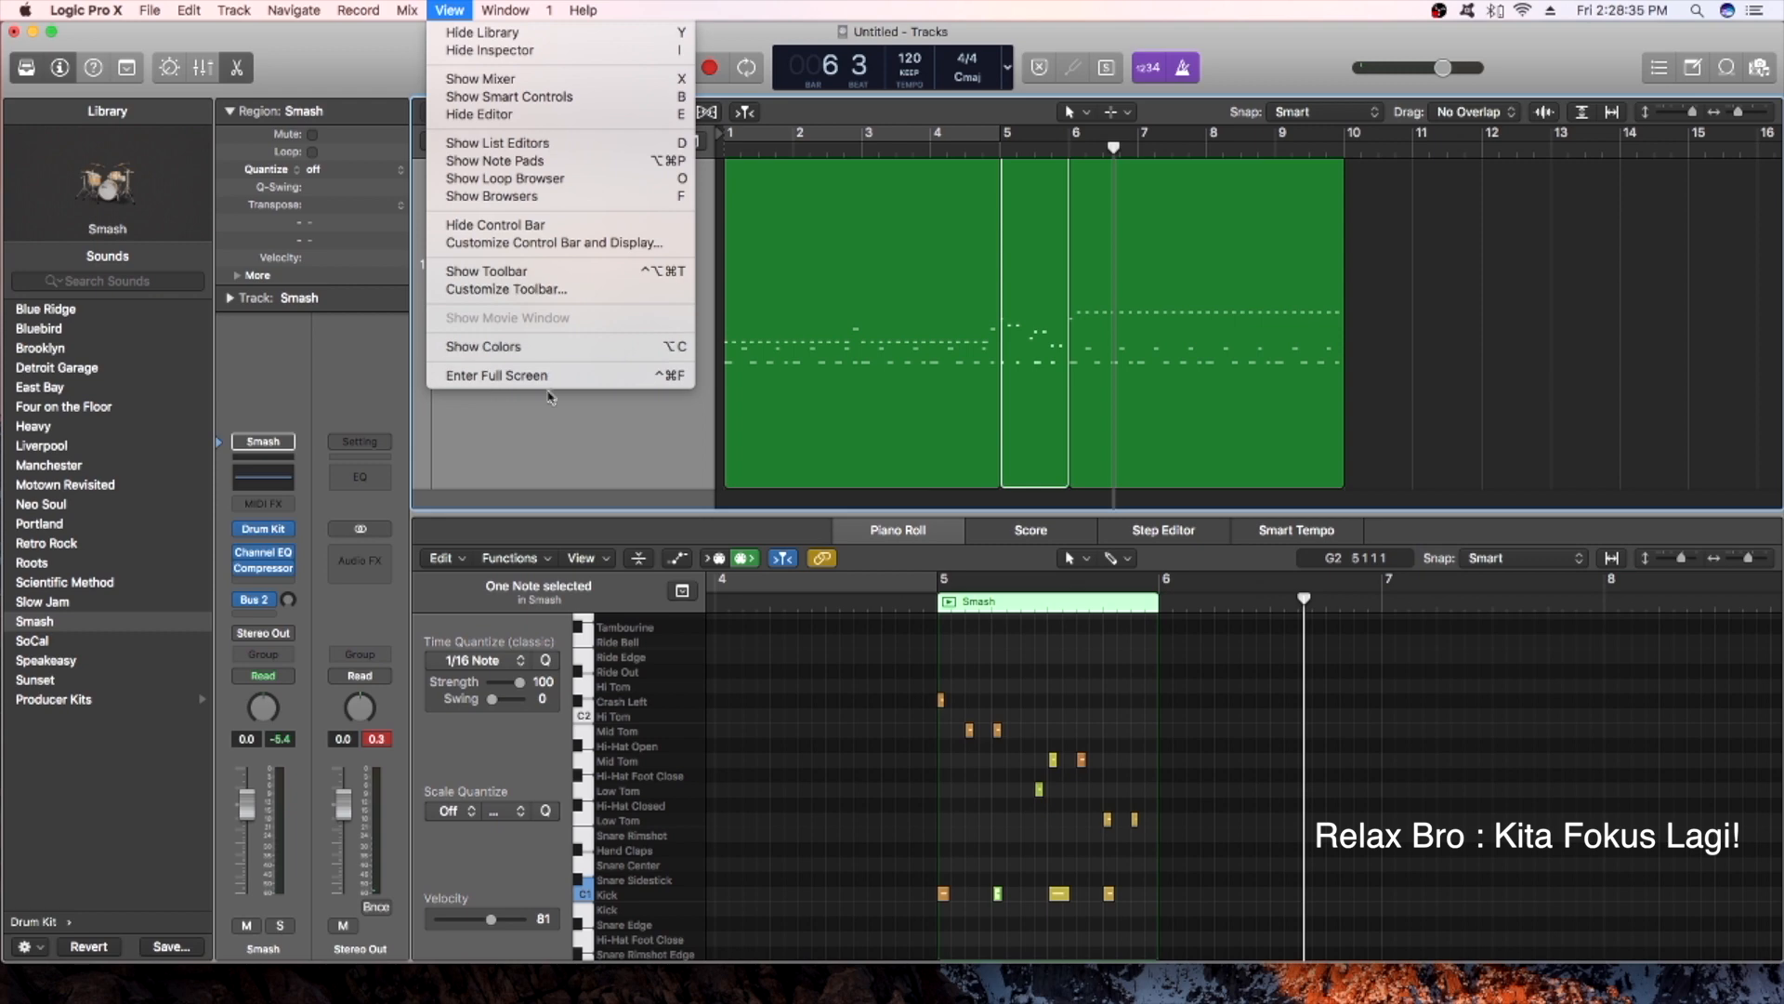
left_click(542, 348)
left_click(933, 890)
left_click(1257, 343)
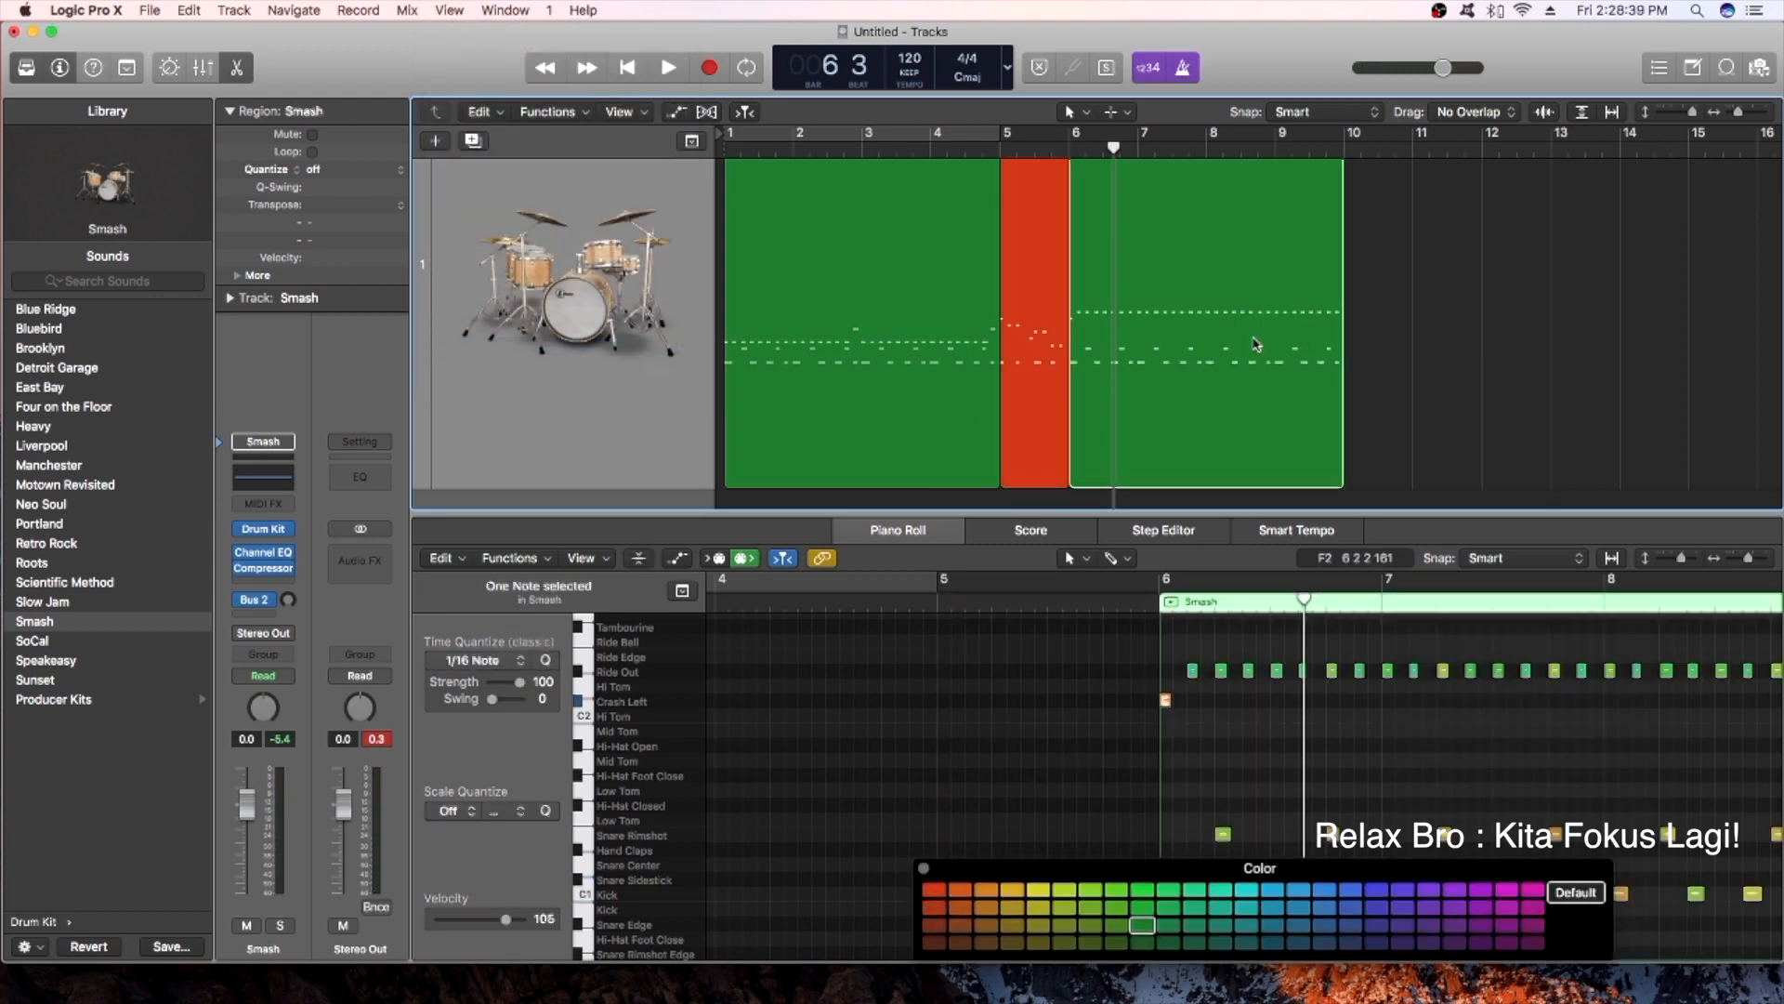
left_click(1530, 892)
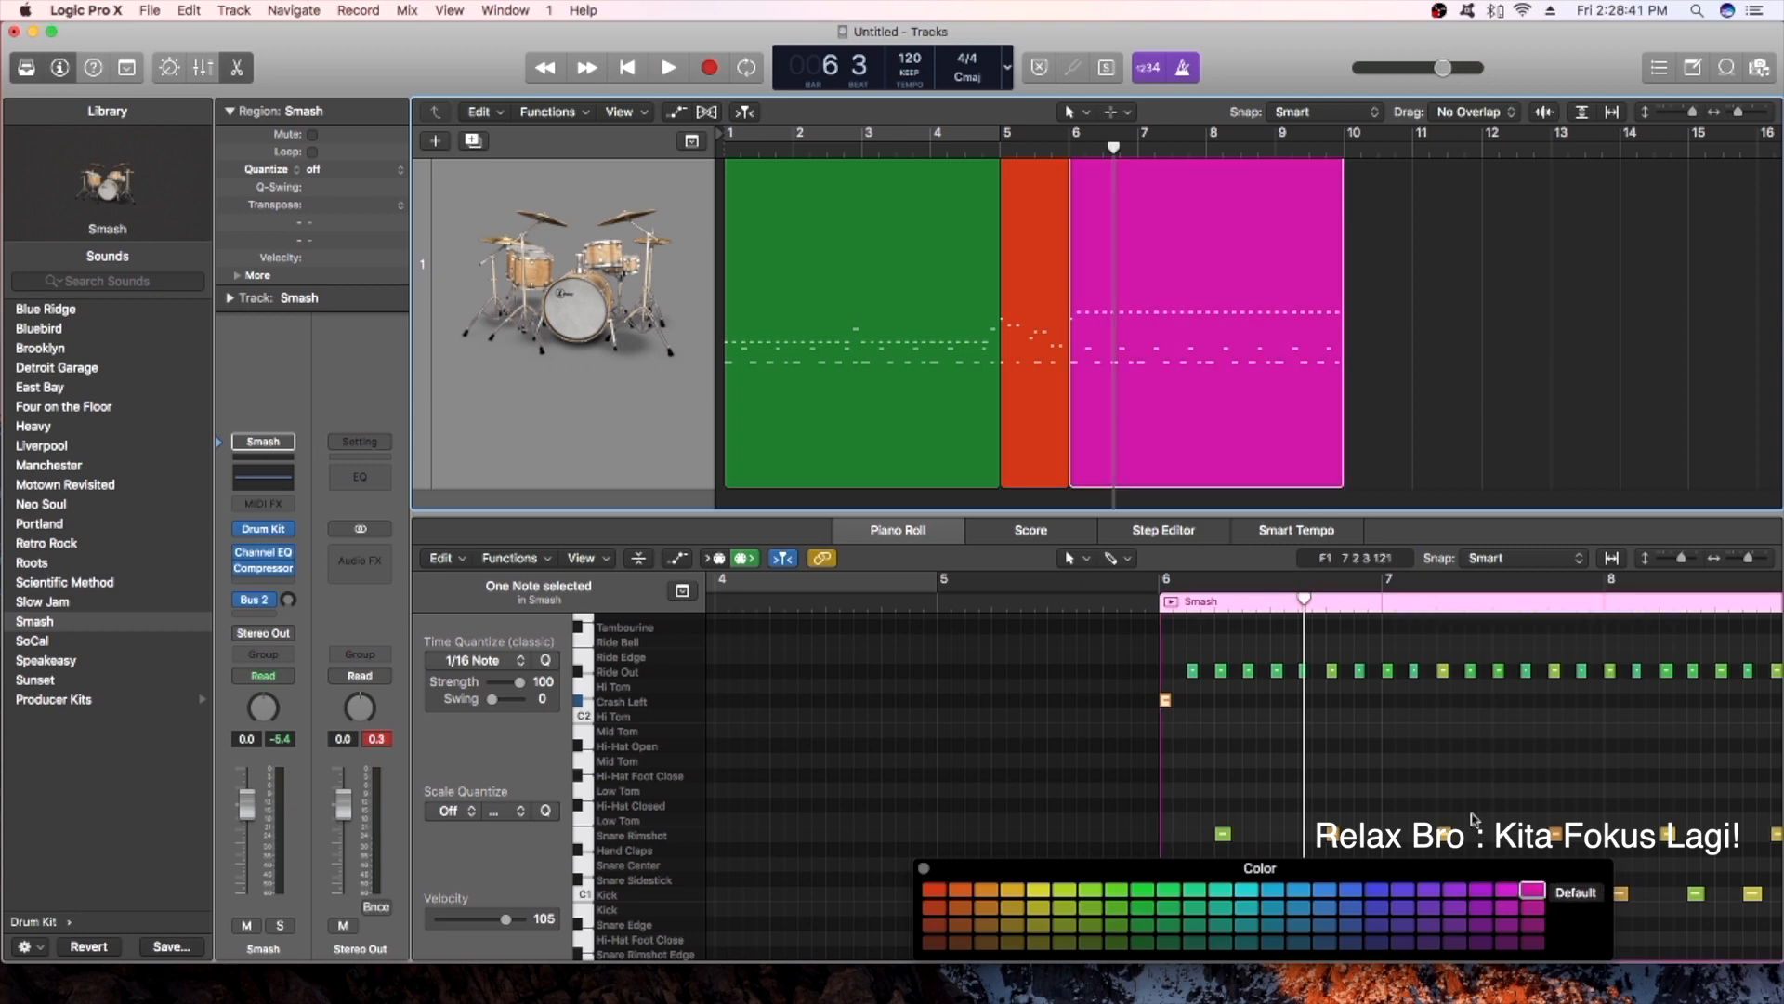
left_click(1444, 414)
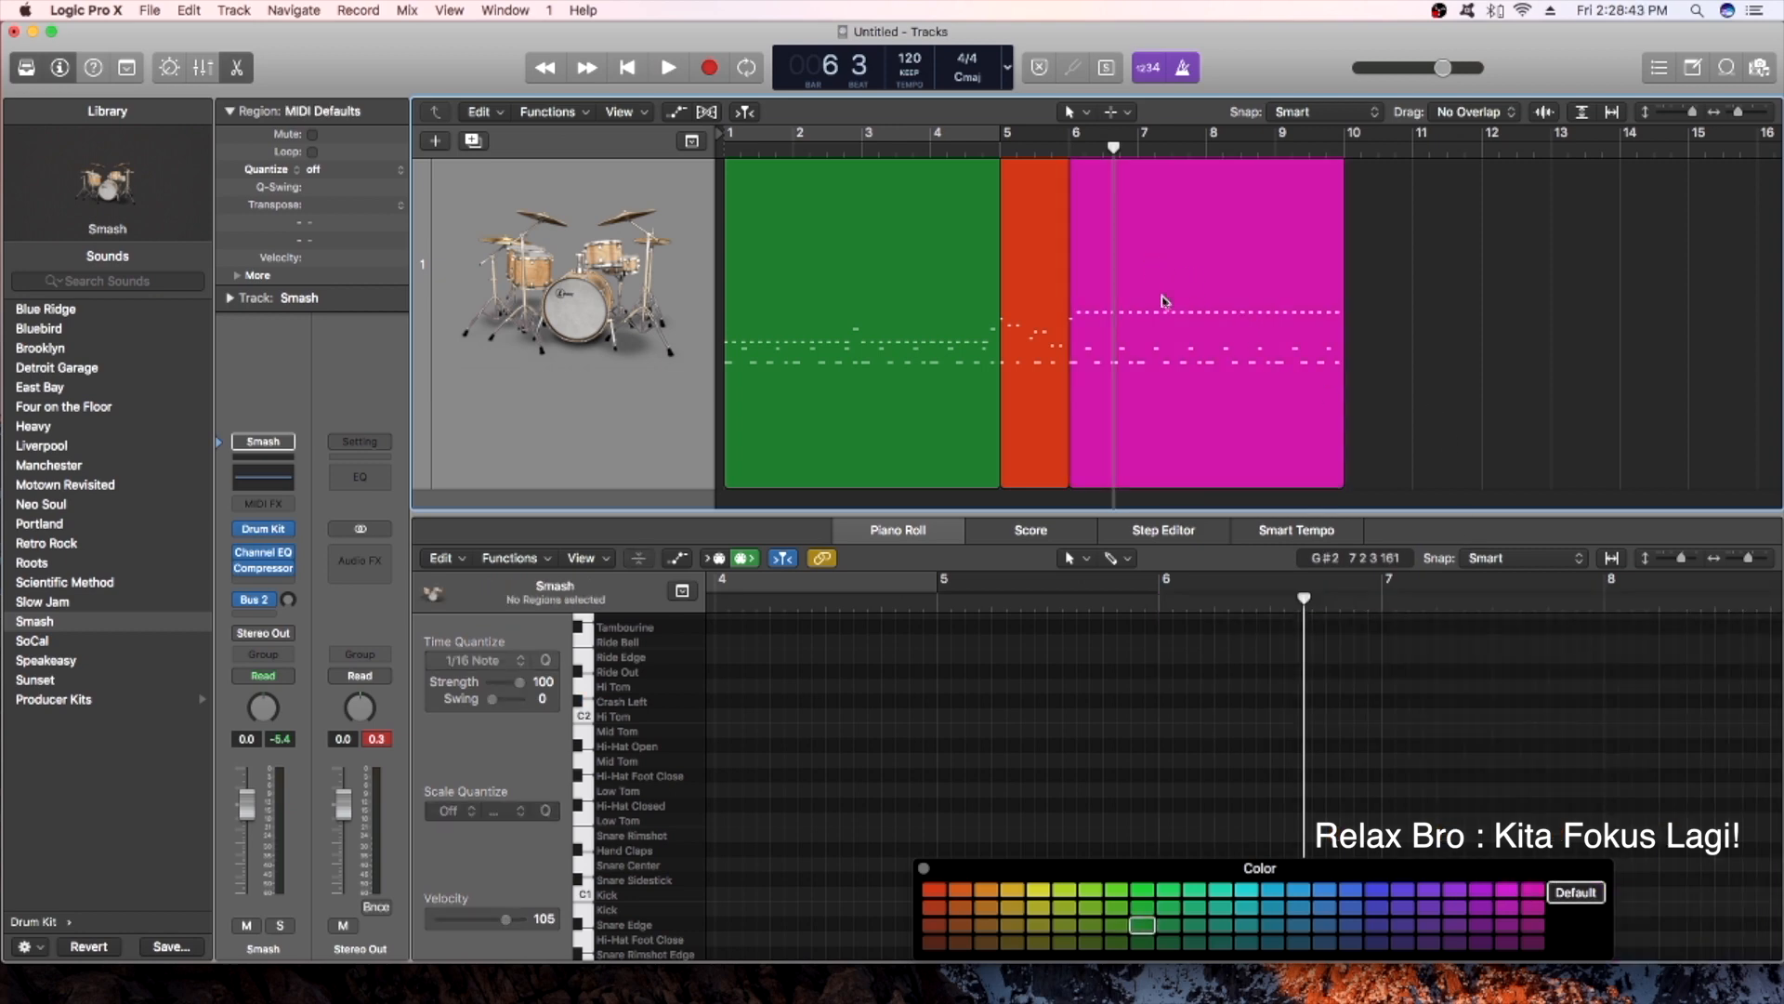
Spread the regions apart, moving the magenta groove to bar 8, the red fill to bar 6 and the green groove to bar 13.
left_click_drag(1154, 293, 1297, 300)
left_click_drag(1013, 292, 1126, 294)
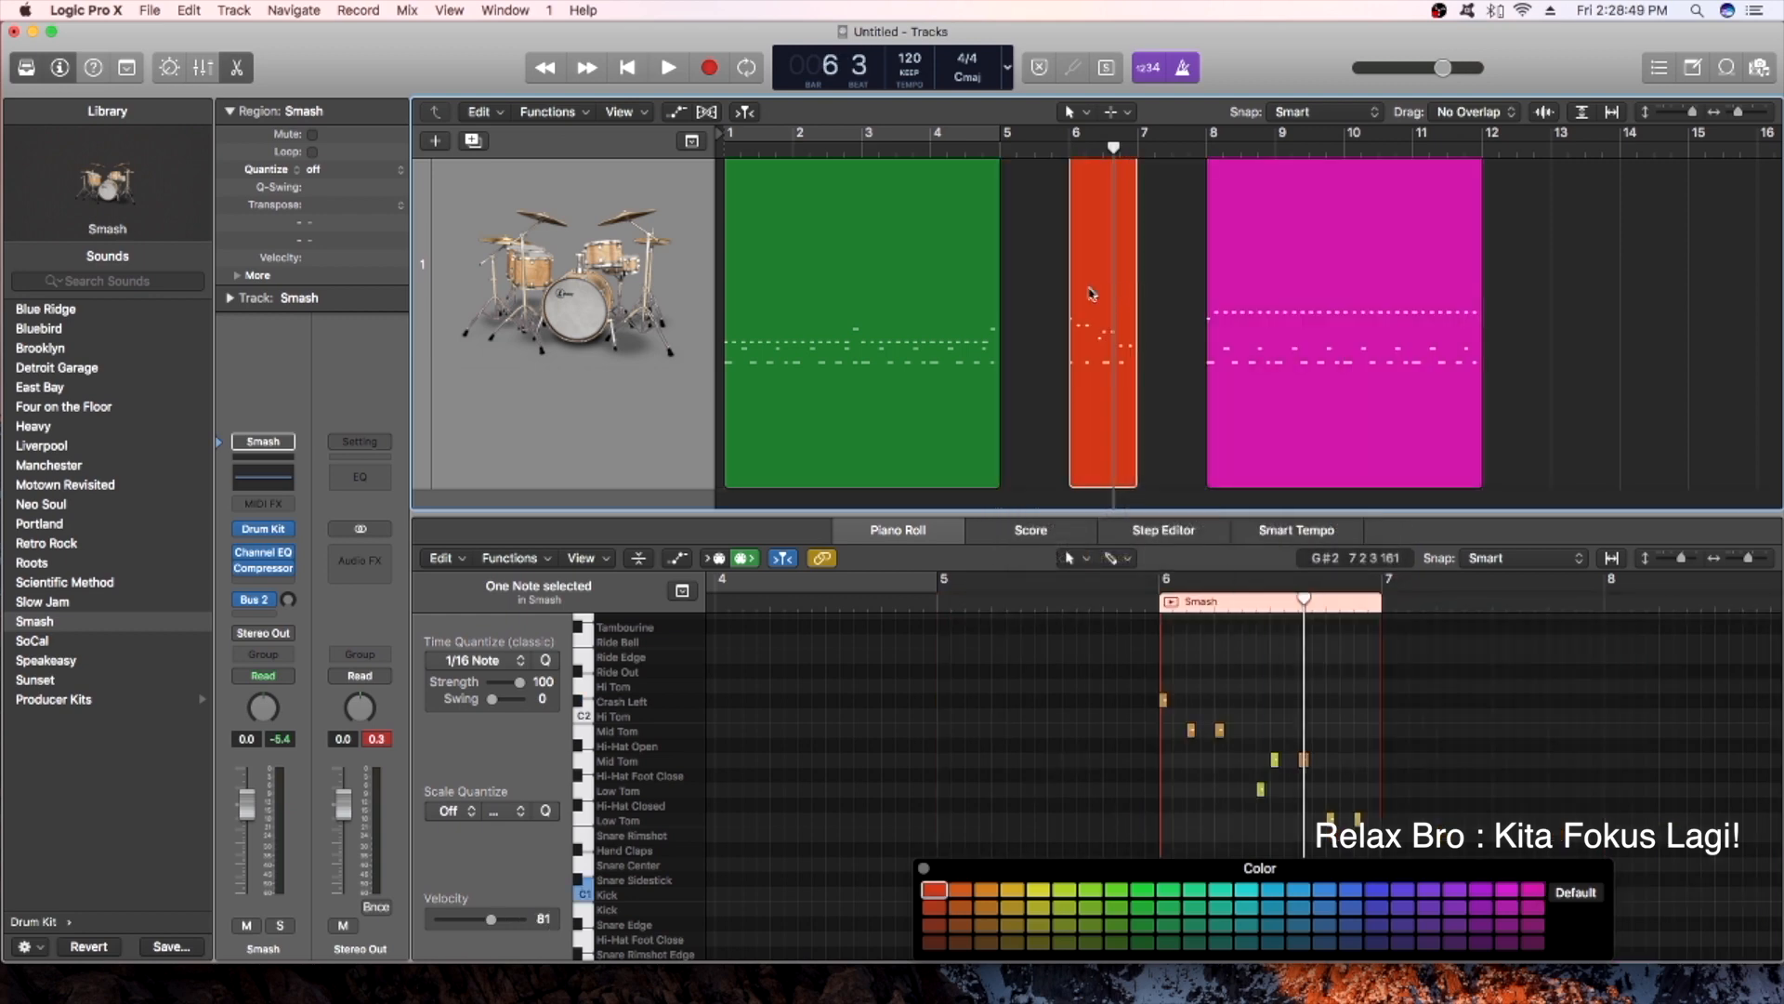
left_click_drag(940, 286, 1767, 316)
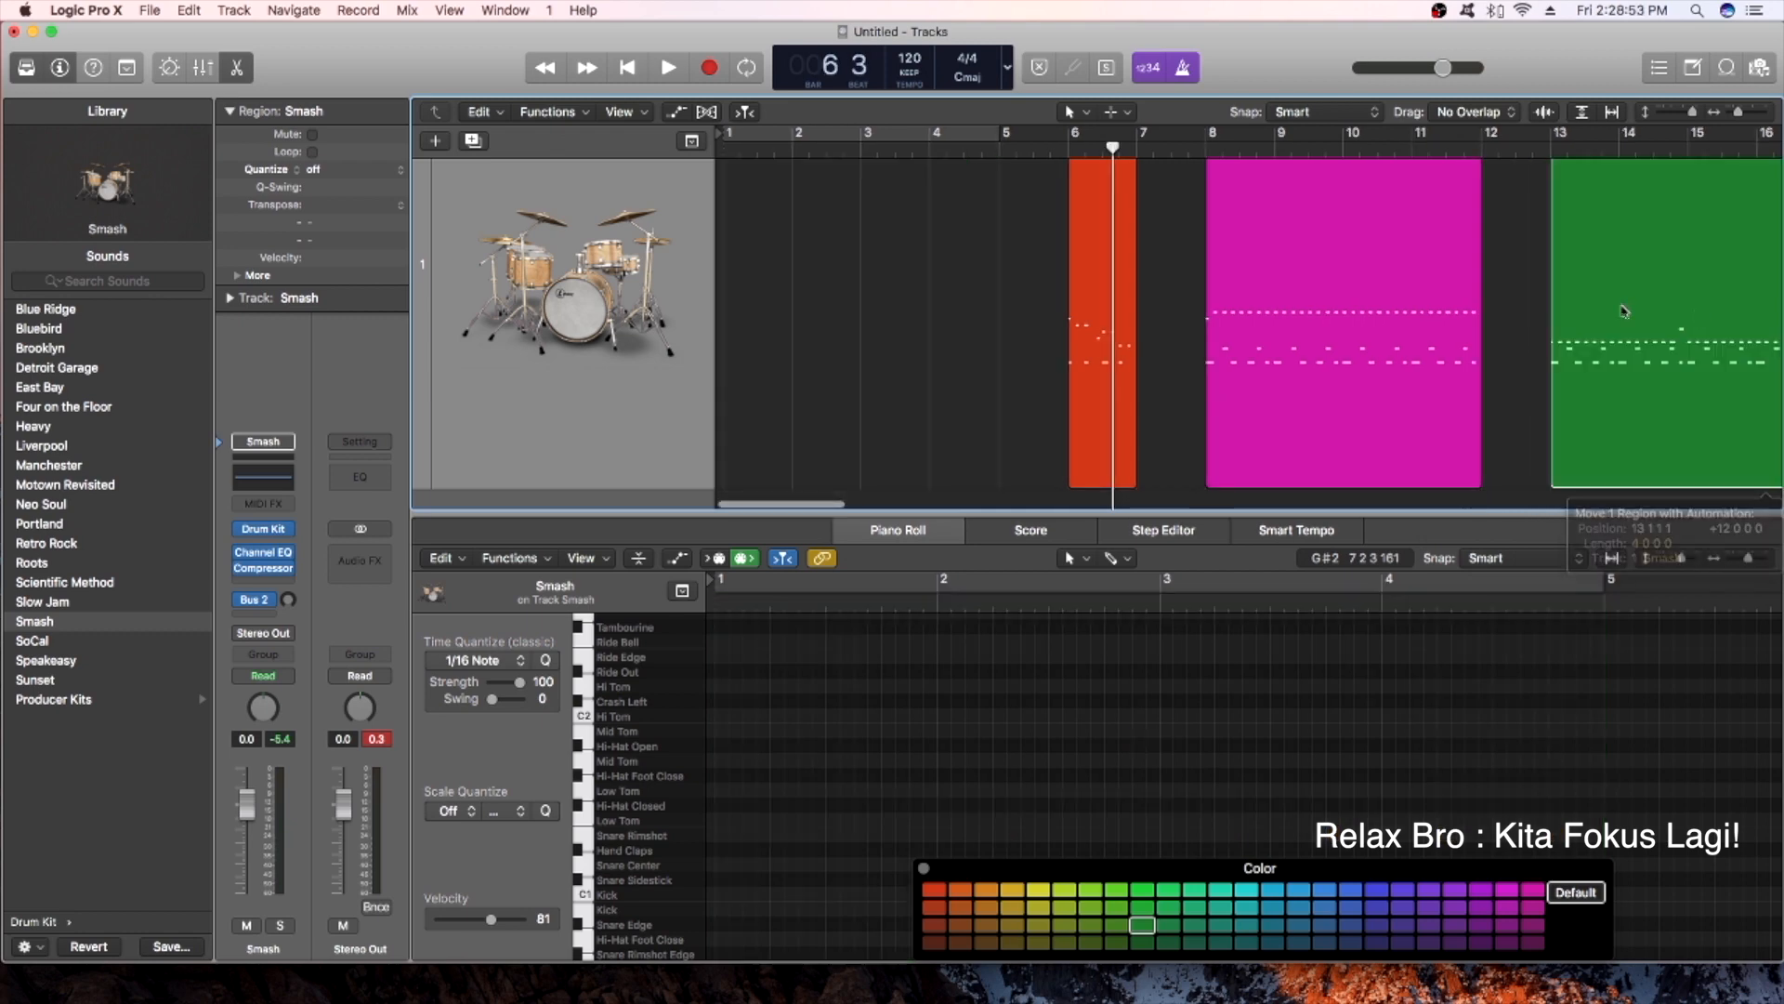
Move the magenta groove to bar 1 and shift the red fill and green groove together to bars 12 and 19.
left_click(1349, 284)
left_click_drag(1338, 284, 860, 290)
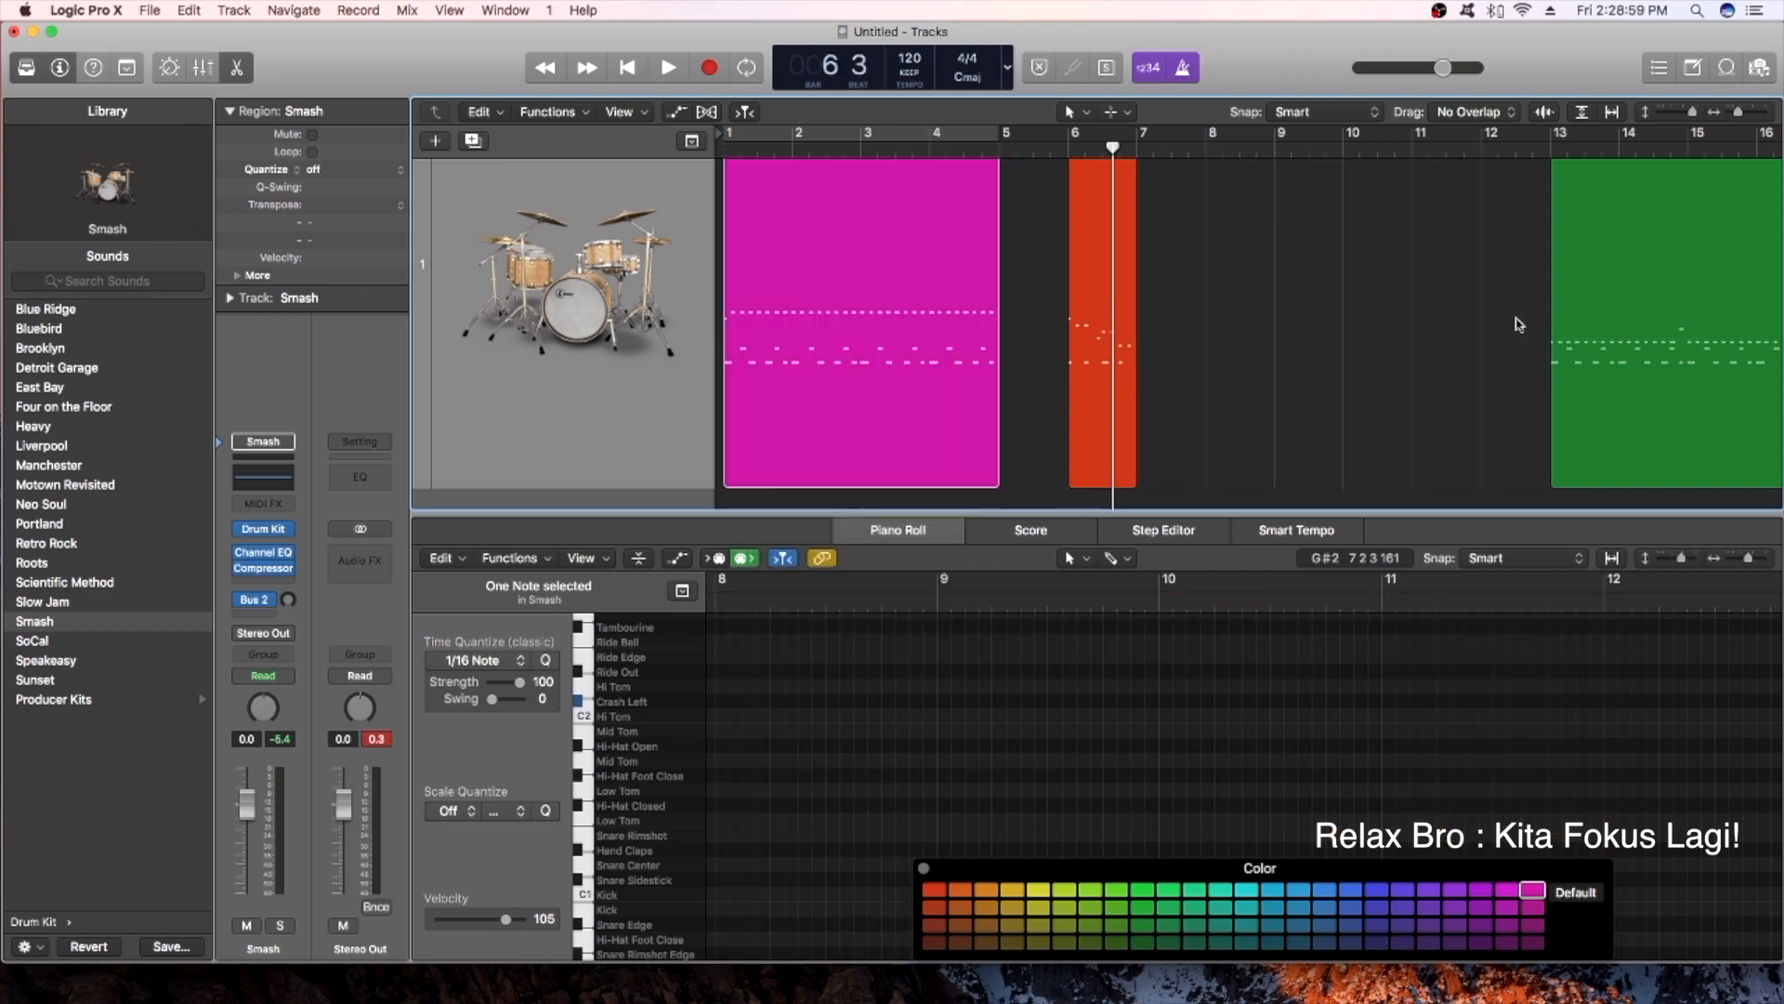
scroll(1518, 324, "right", 5)
left_click_drag(1633, 321, 1280, 327)
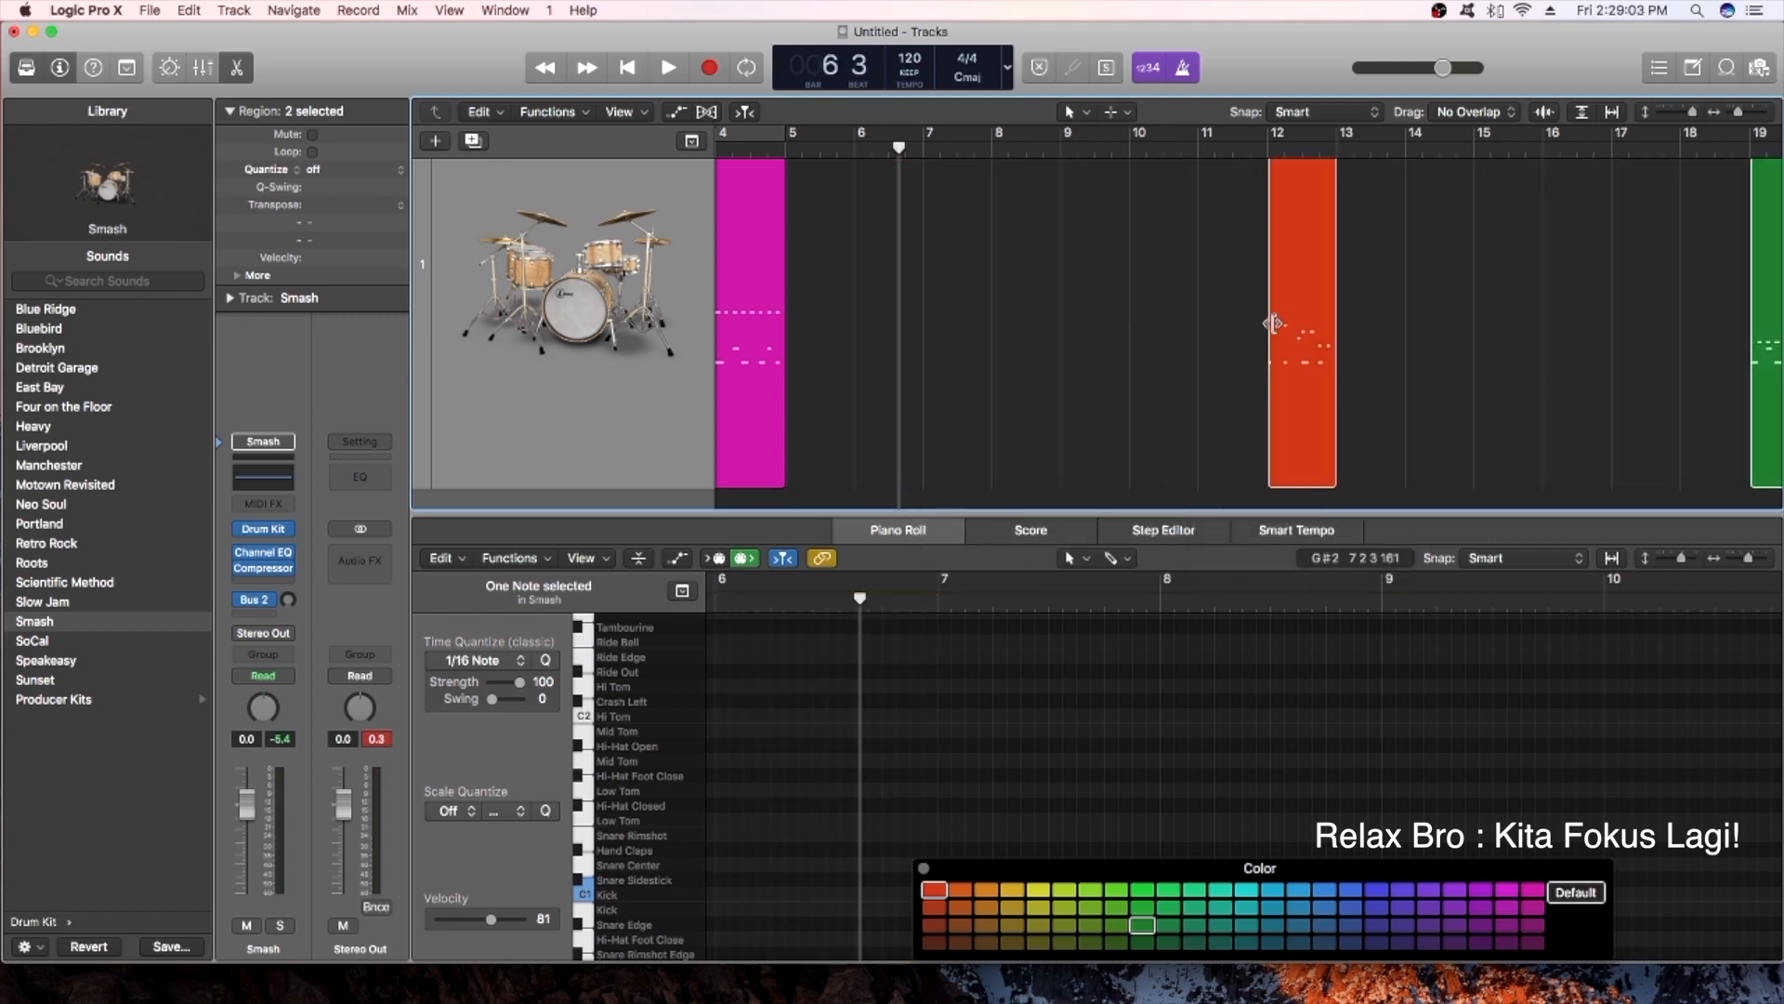
scroll(1281, 328, "left", 5)
Play the magenta groove from bar 1, once to its end and once more from the start.
left_click(857, 249)
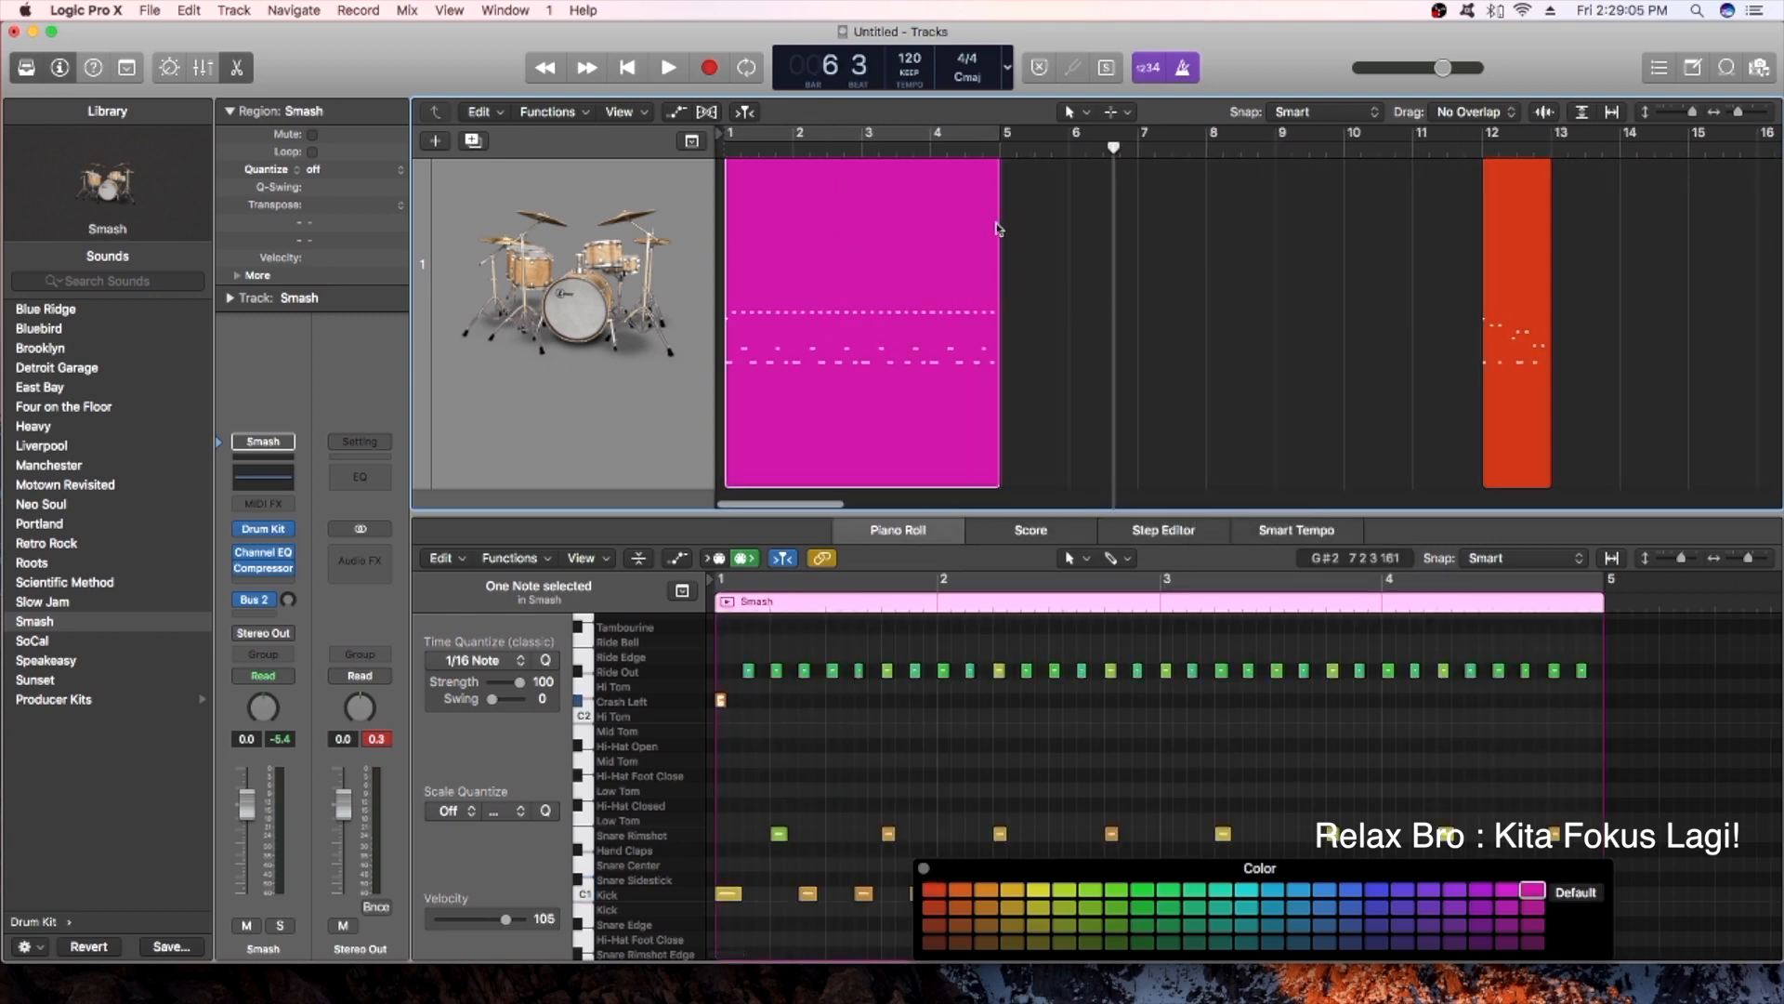
double_click(723, 151)
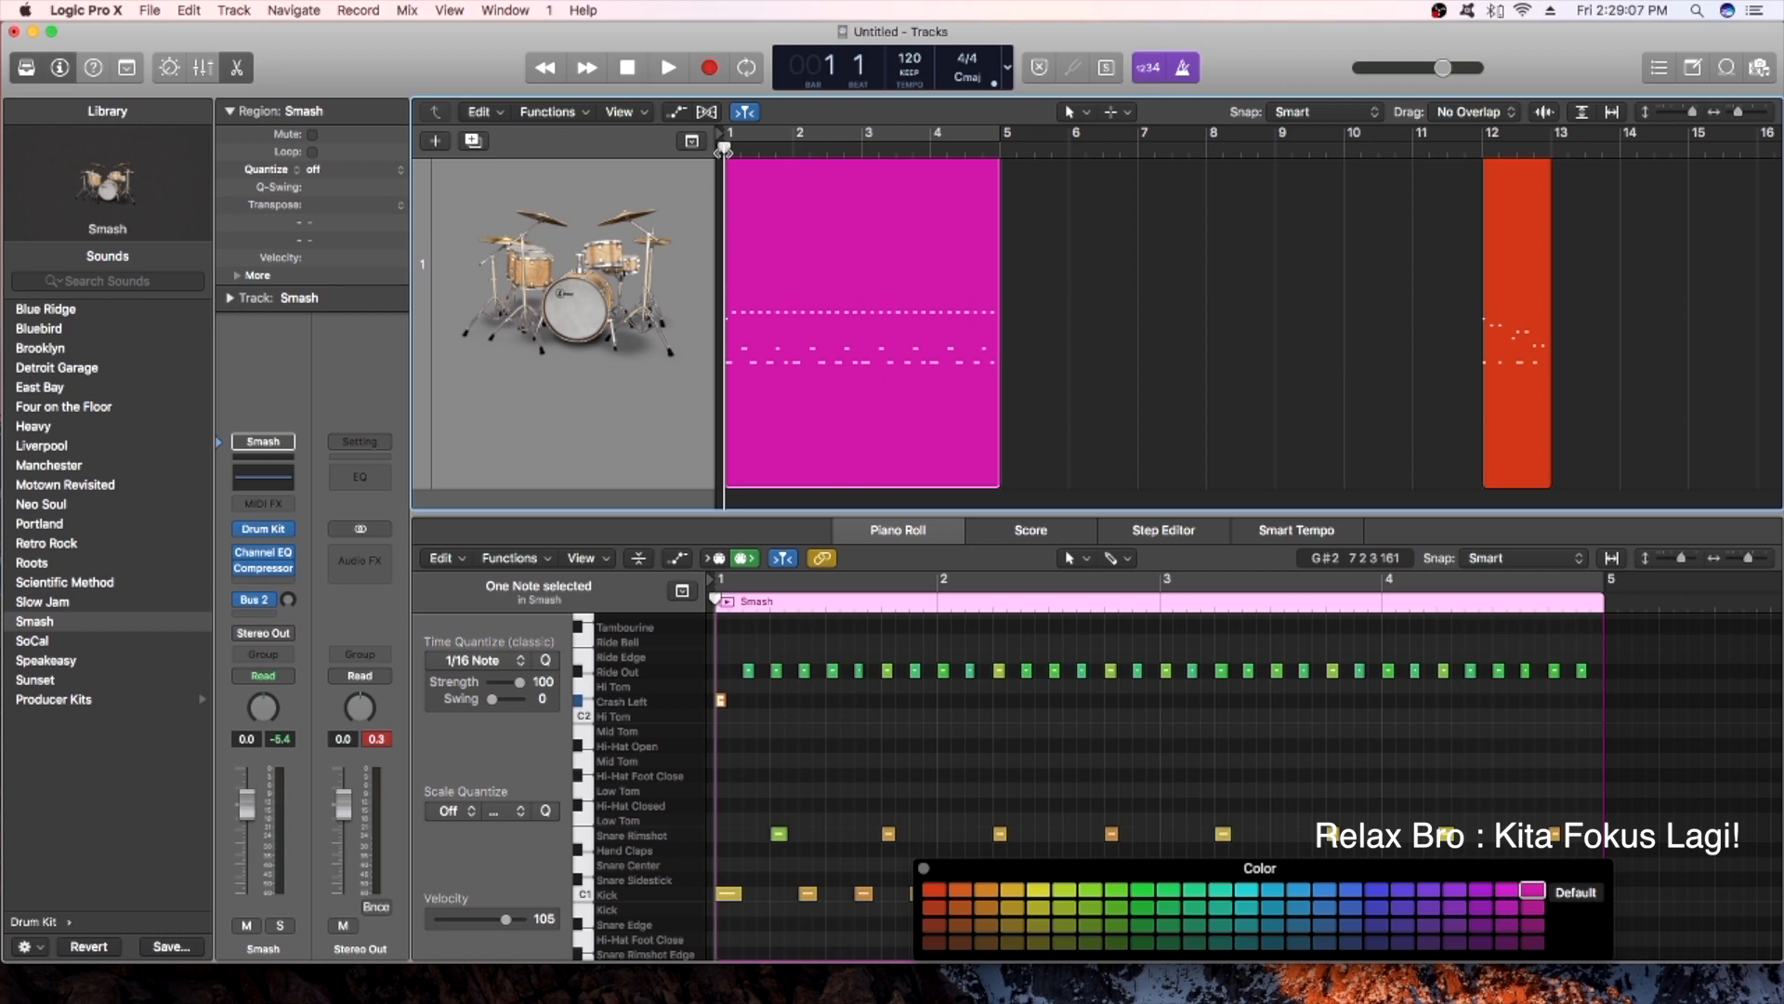
key("space")
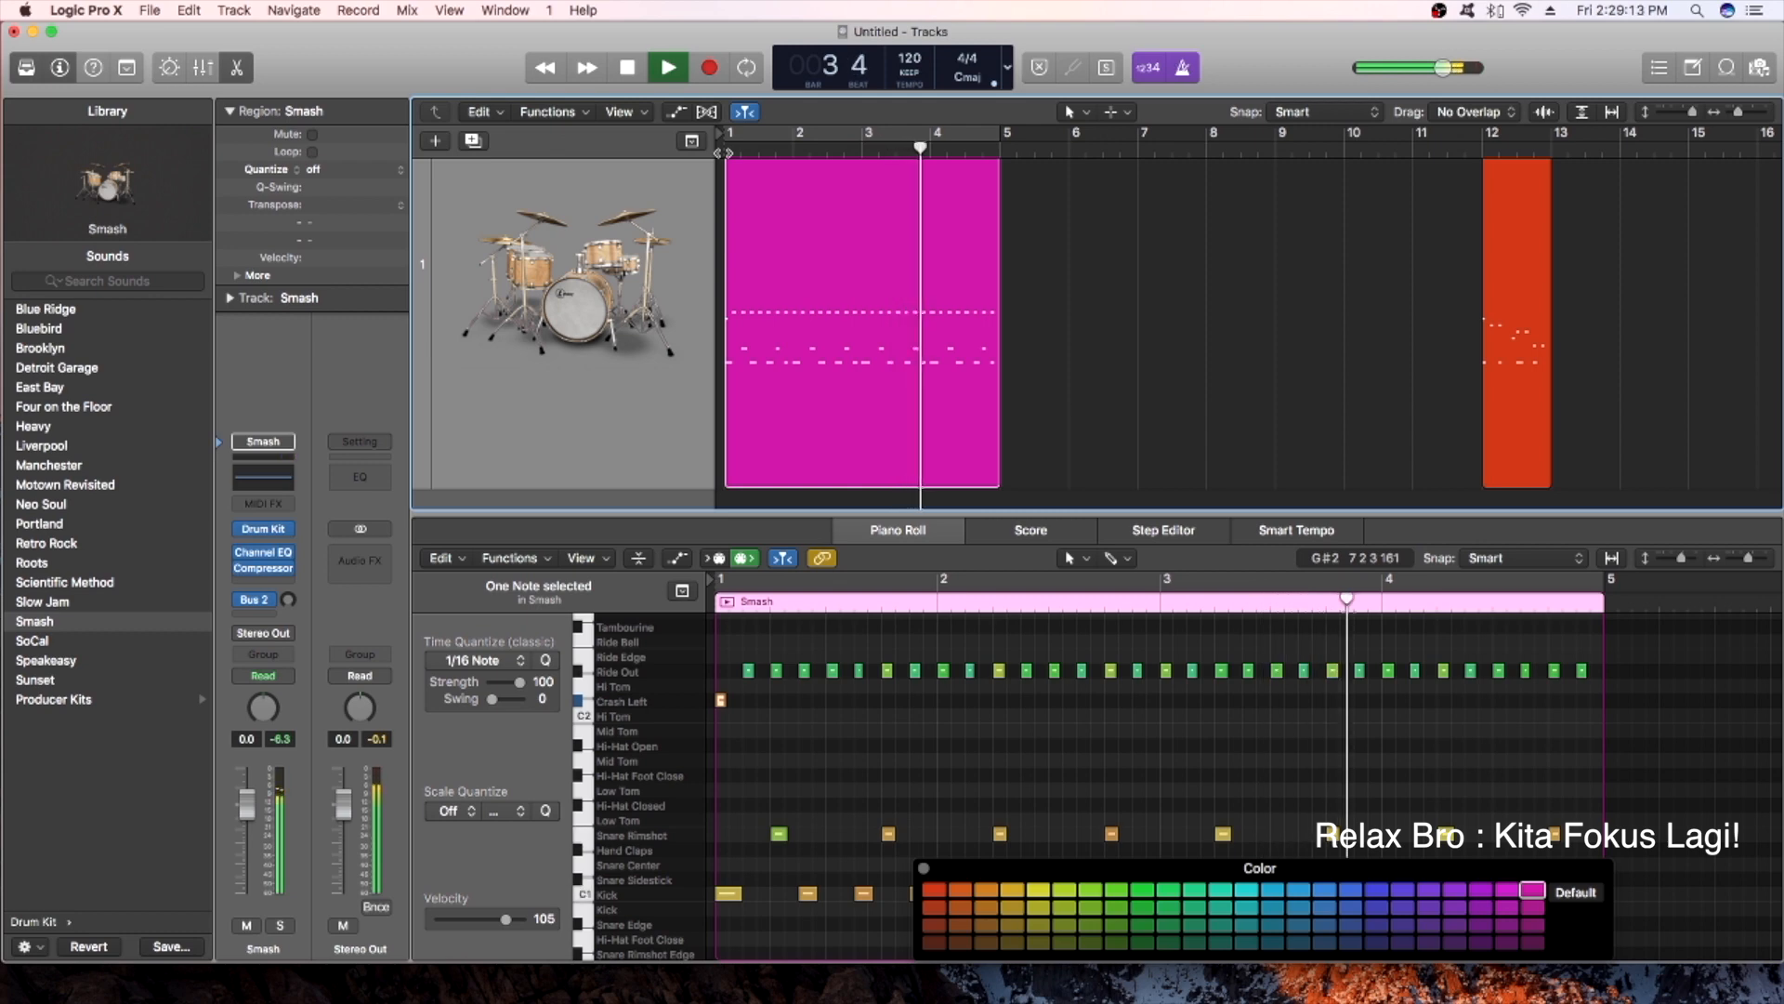
key("space")
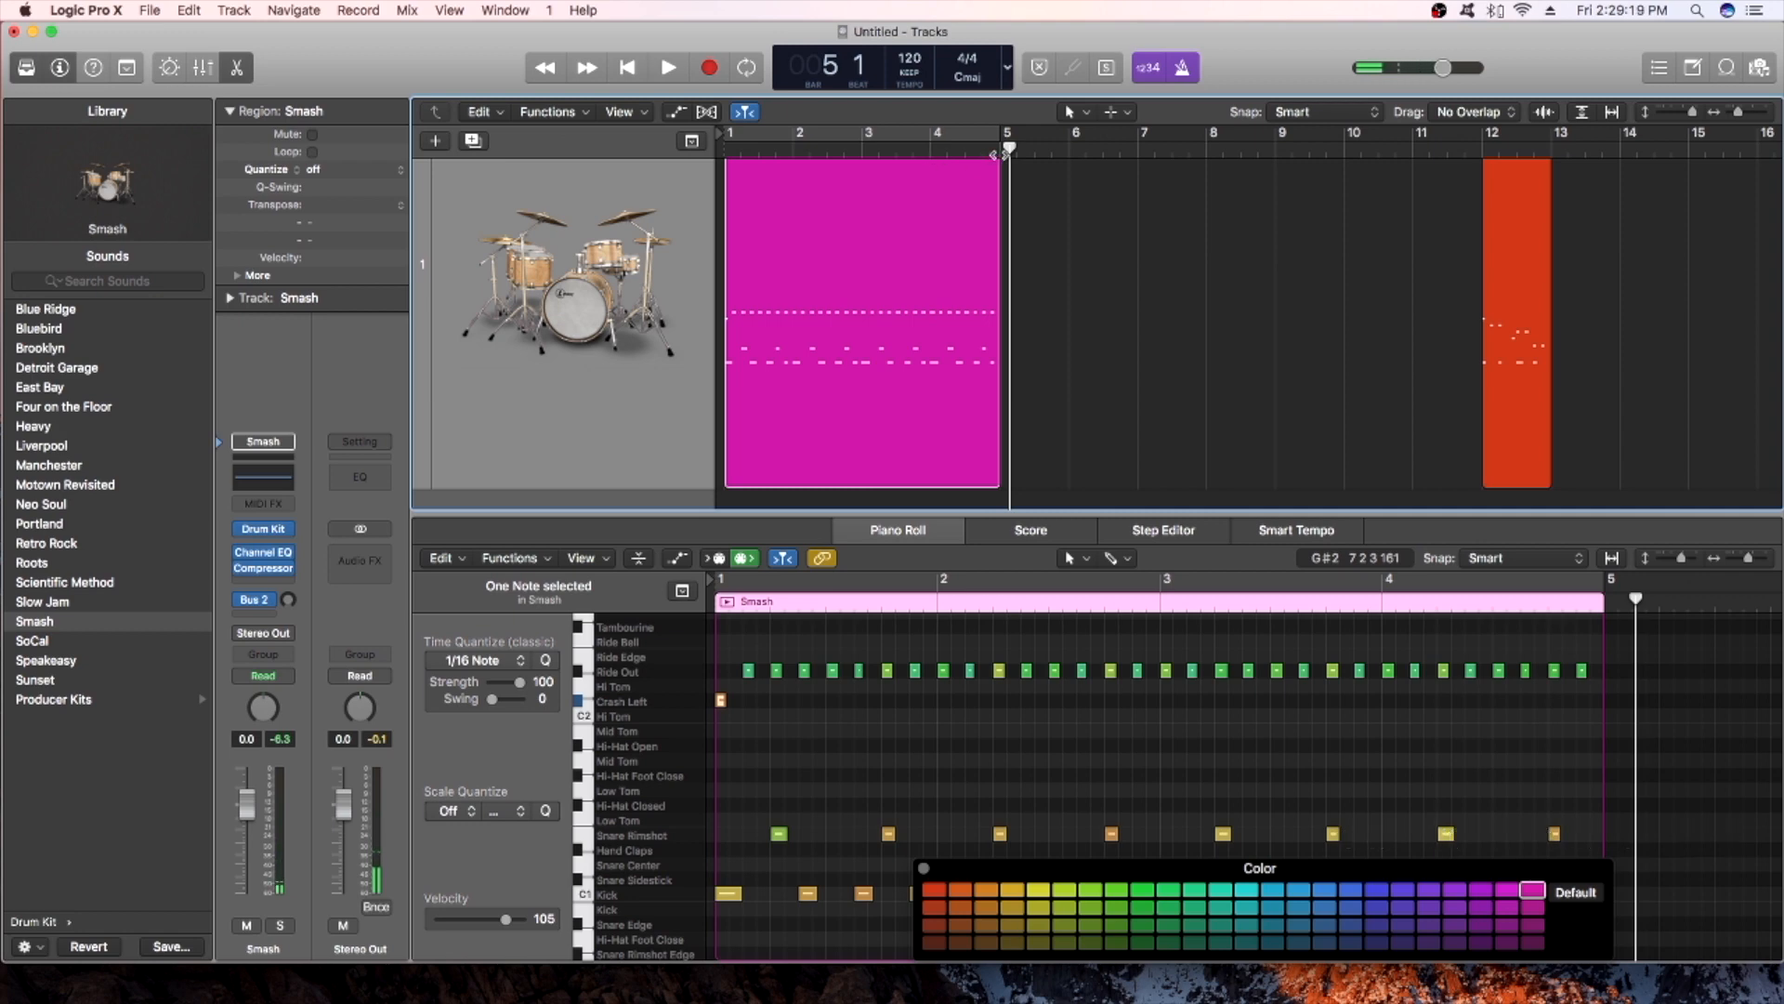
key("Return")
key("space")
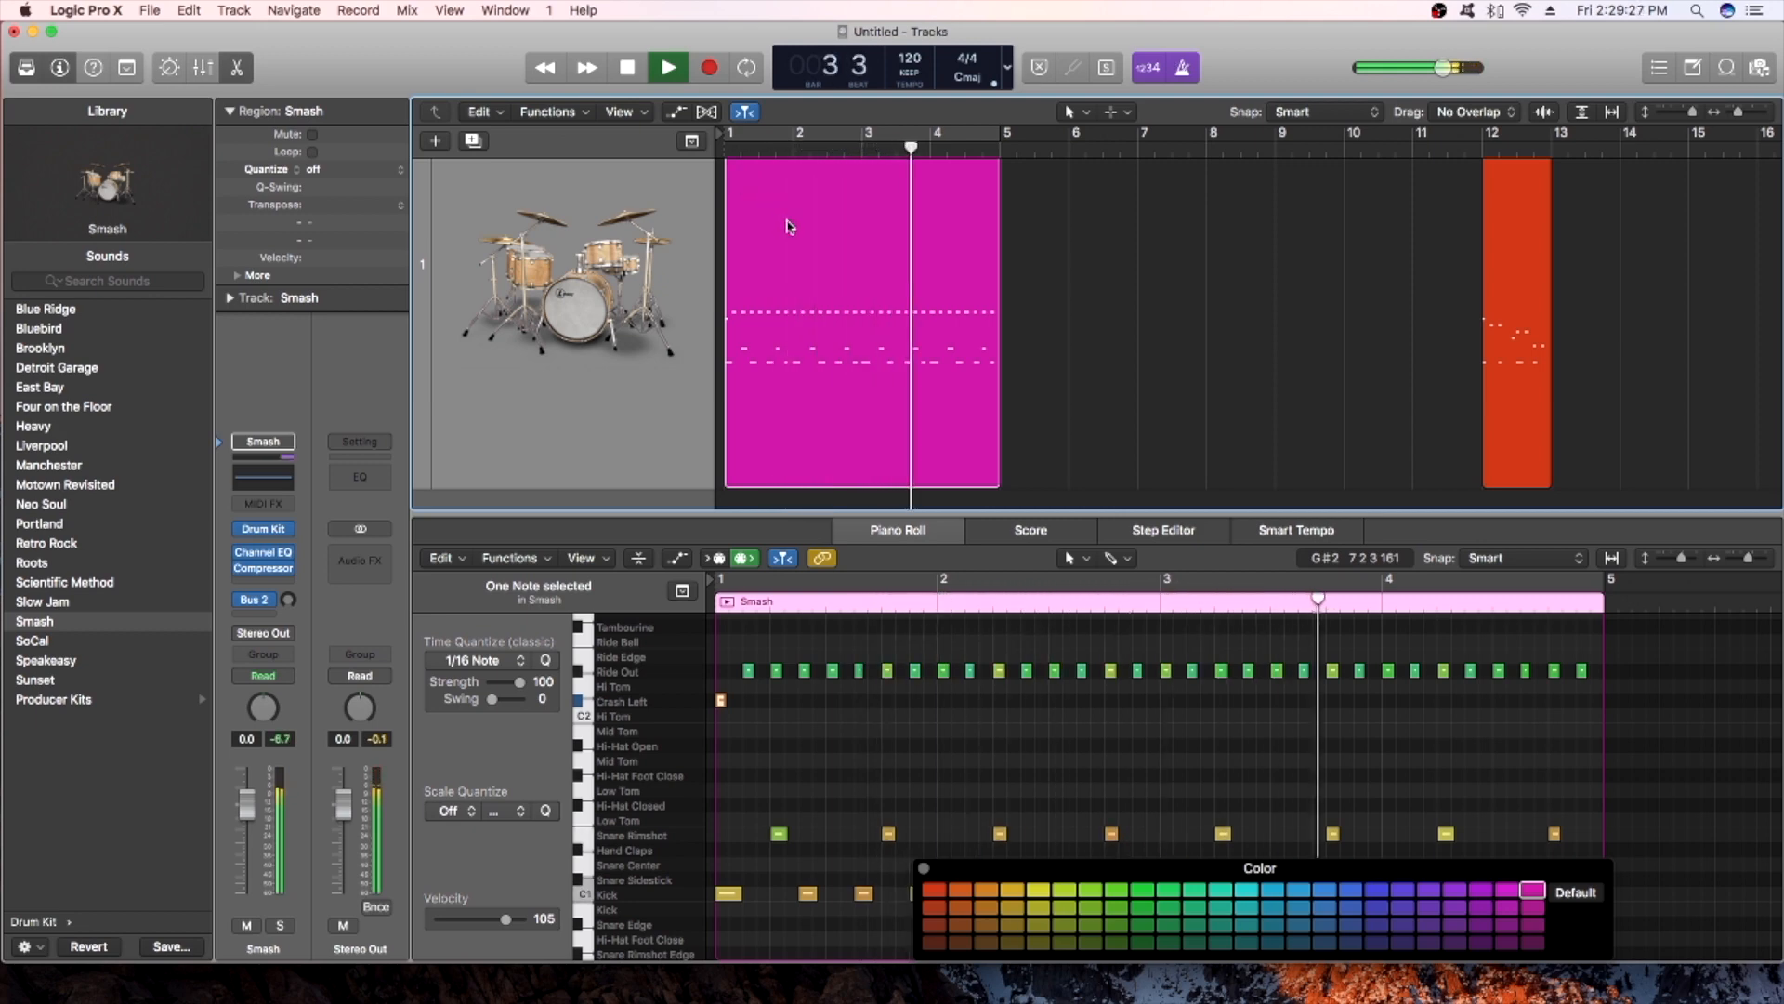
key("space")
Shorten the magenta groove to end at bar 4 and move the red fill directly after it.
left_click_drag(995, 343, 931, 343)
left_click(1510, 280)
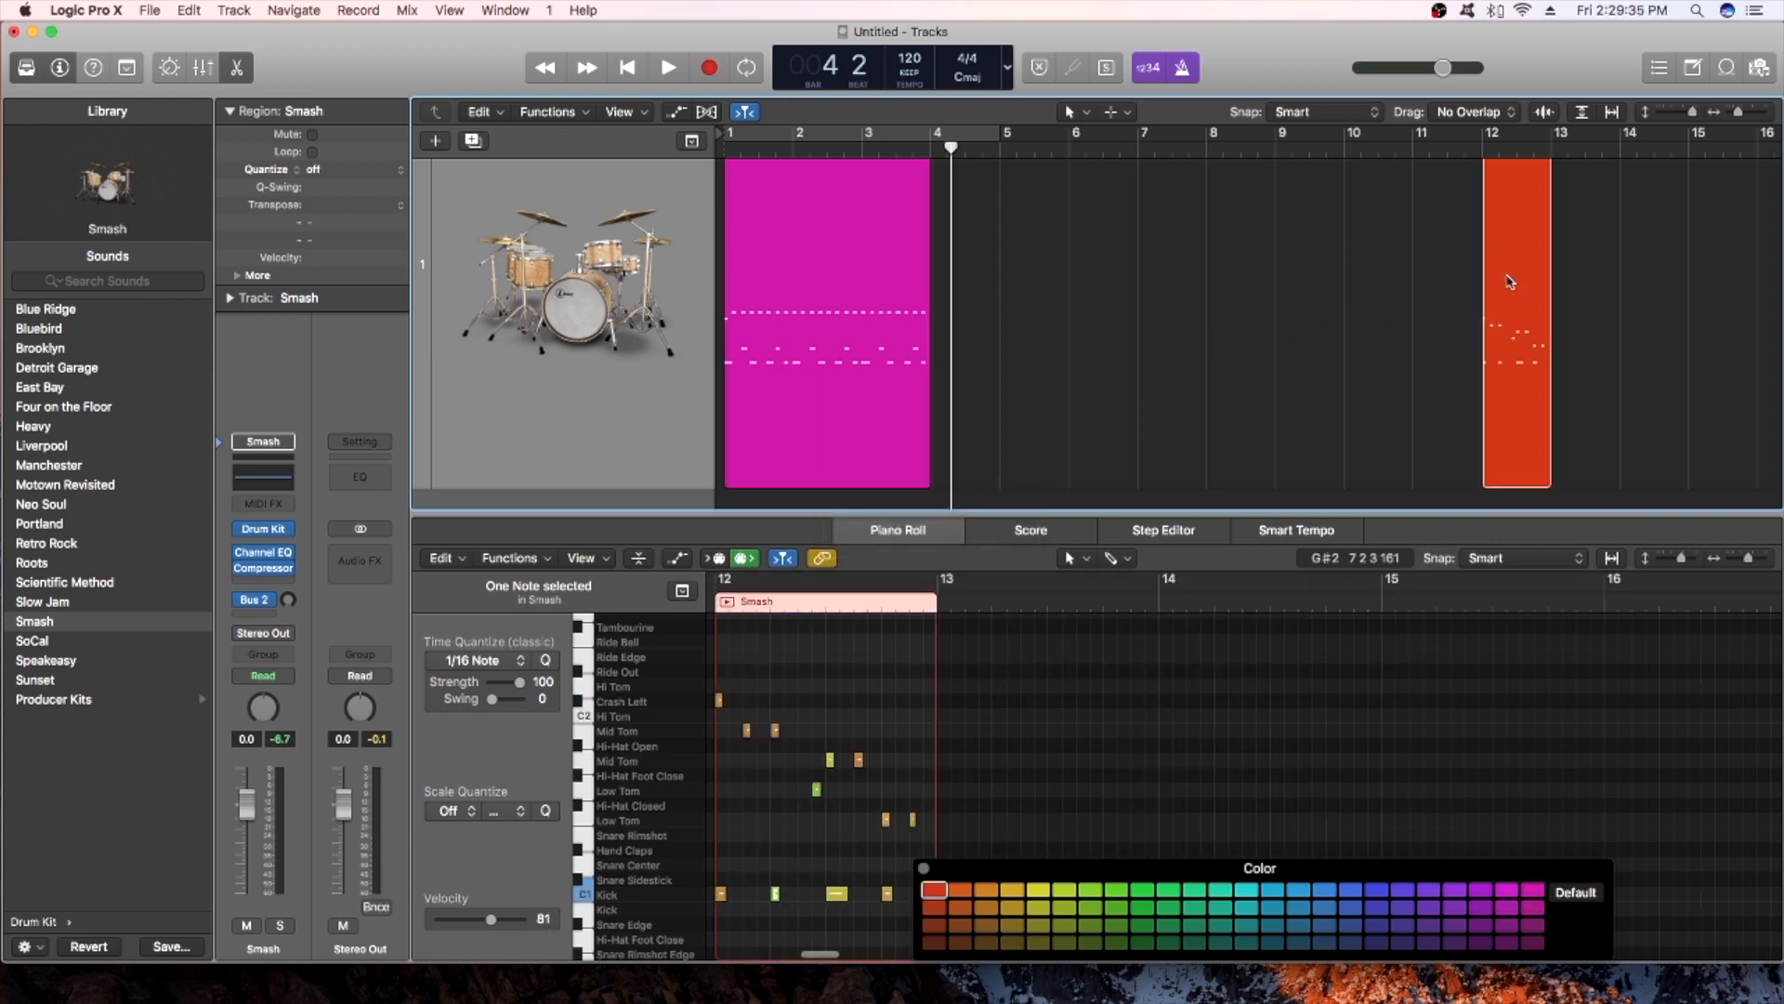
left_click_drag(1510, 281, 951, 282)
Copy the shortened magenta groove and paste it at bar 5, right after the red fill.
left_click(890, 290)
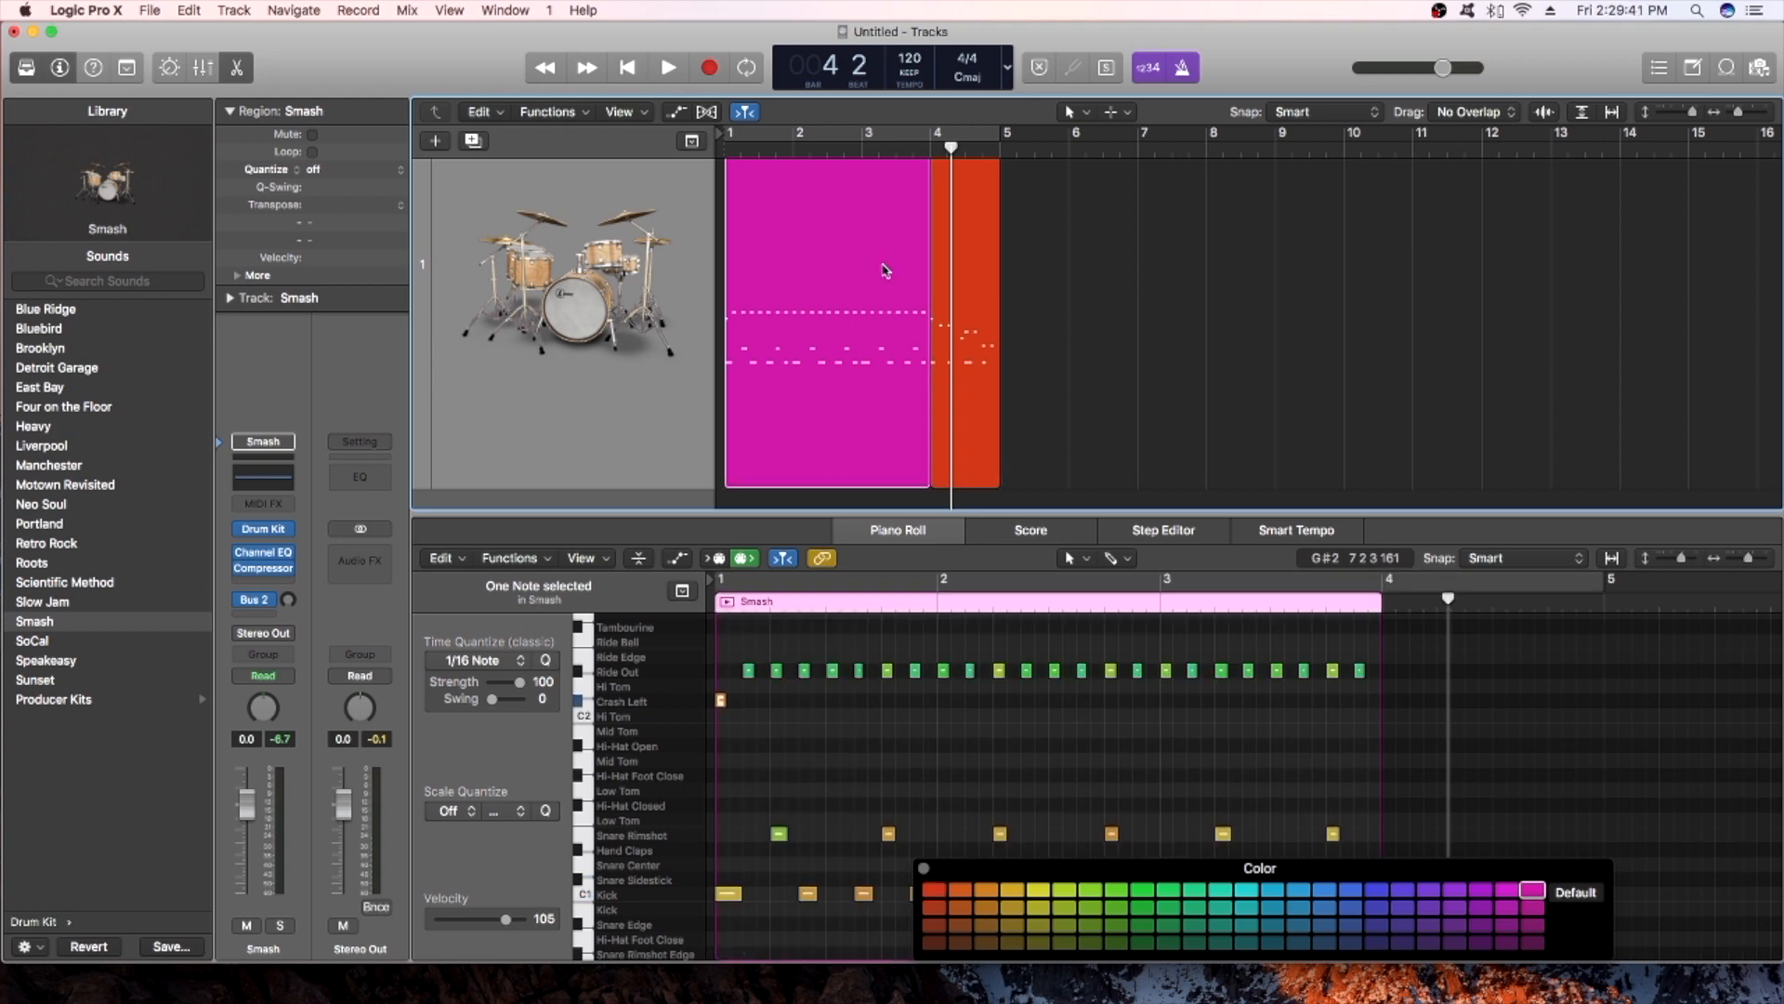
right_click(888, 270)
left_click(915, 273)
left_click(1001, 149)
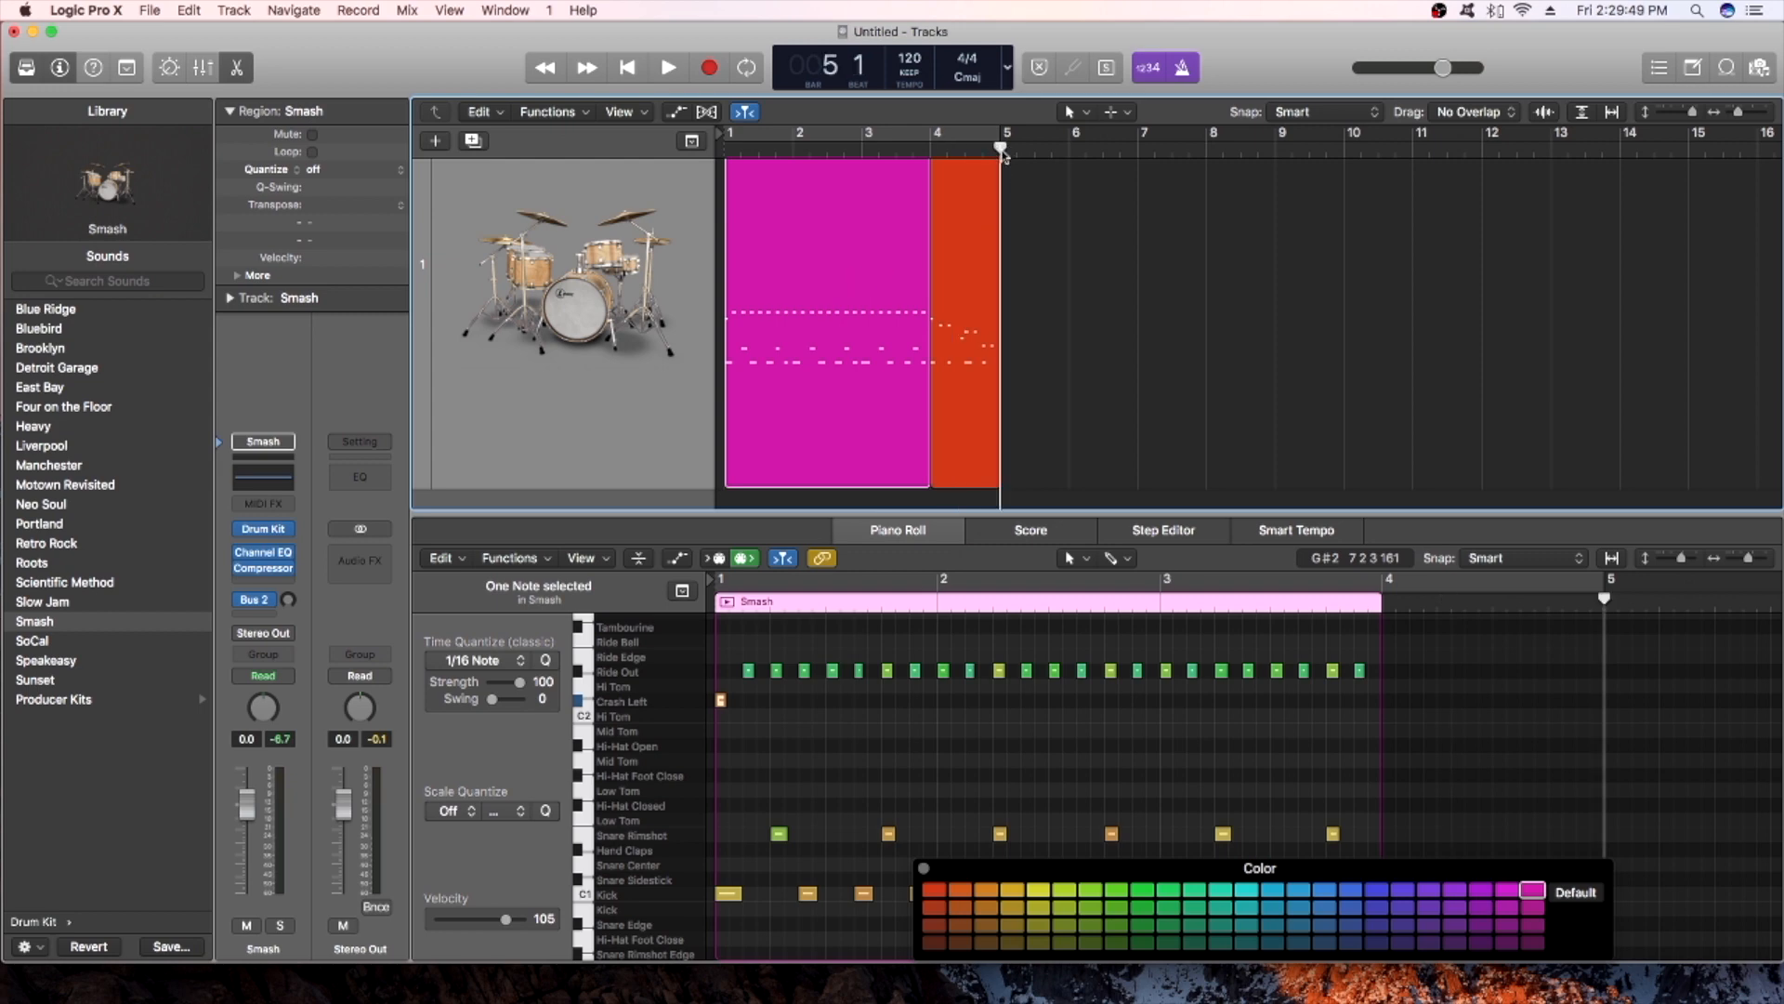
key("super+v")
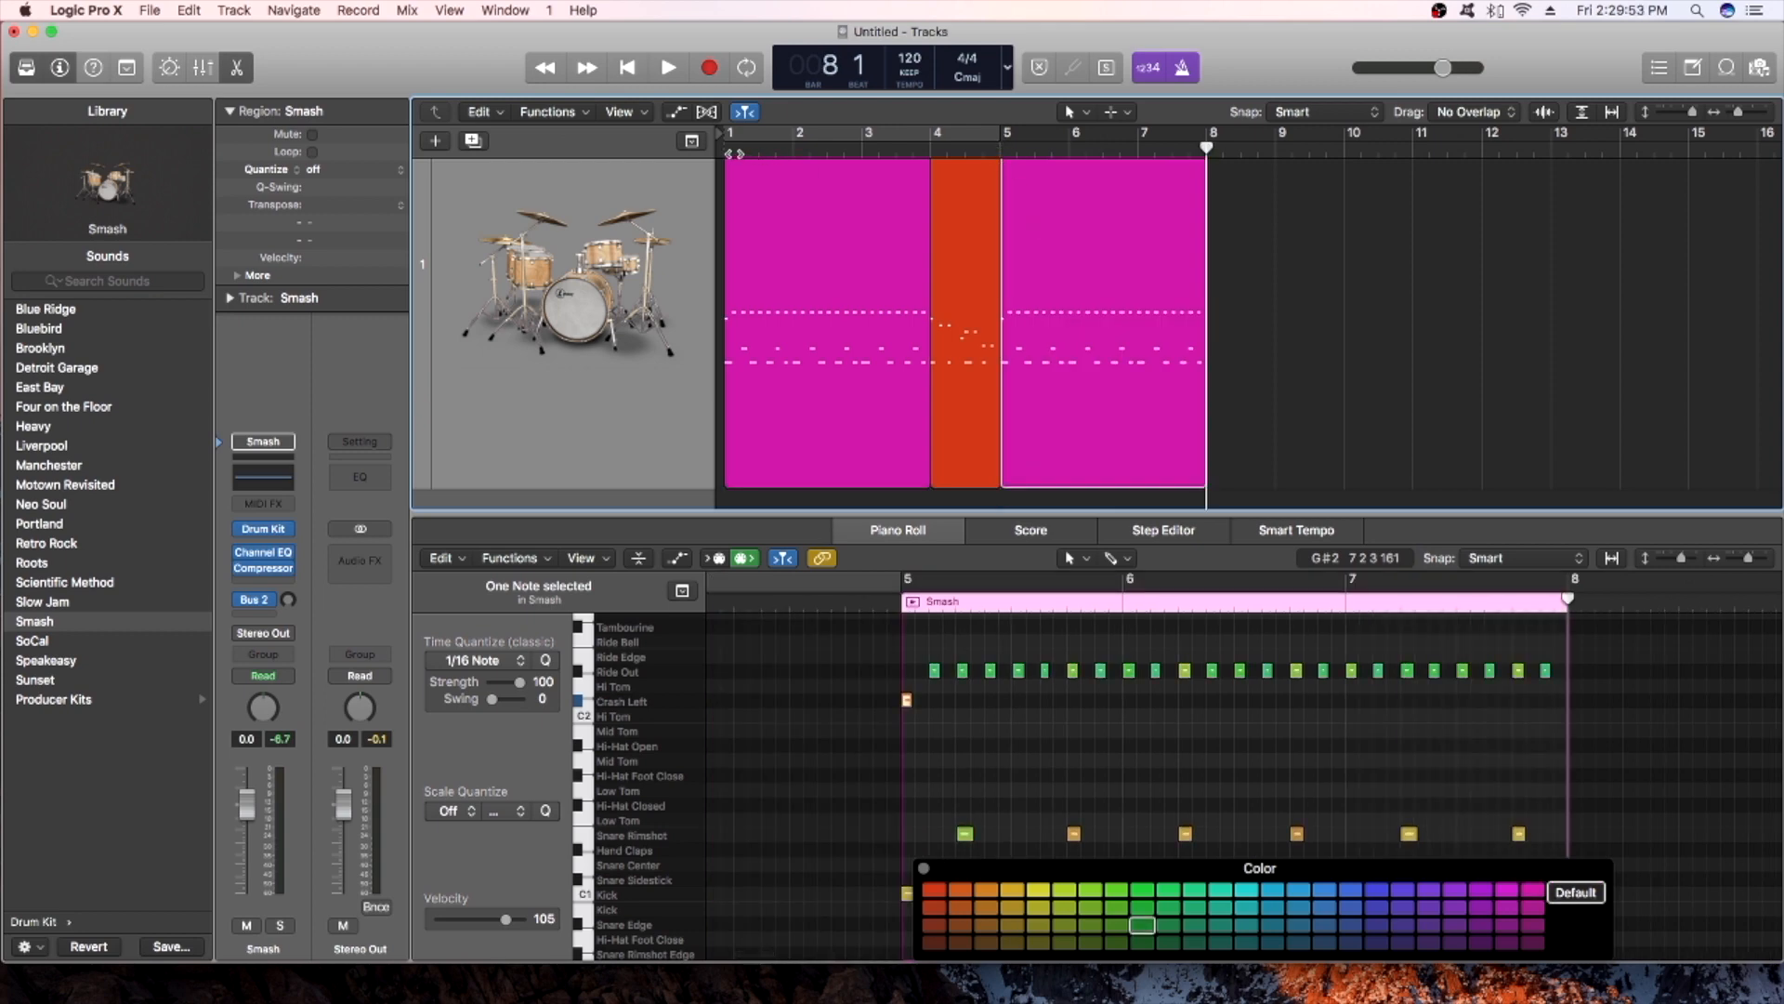
Play the arrangement from bar 1 to bar 8.
key("Return")
key("space")
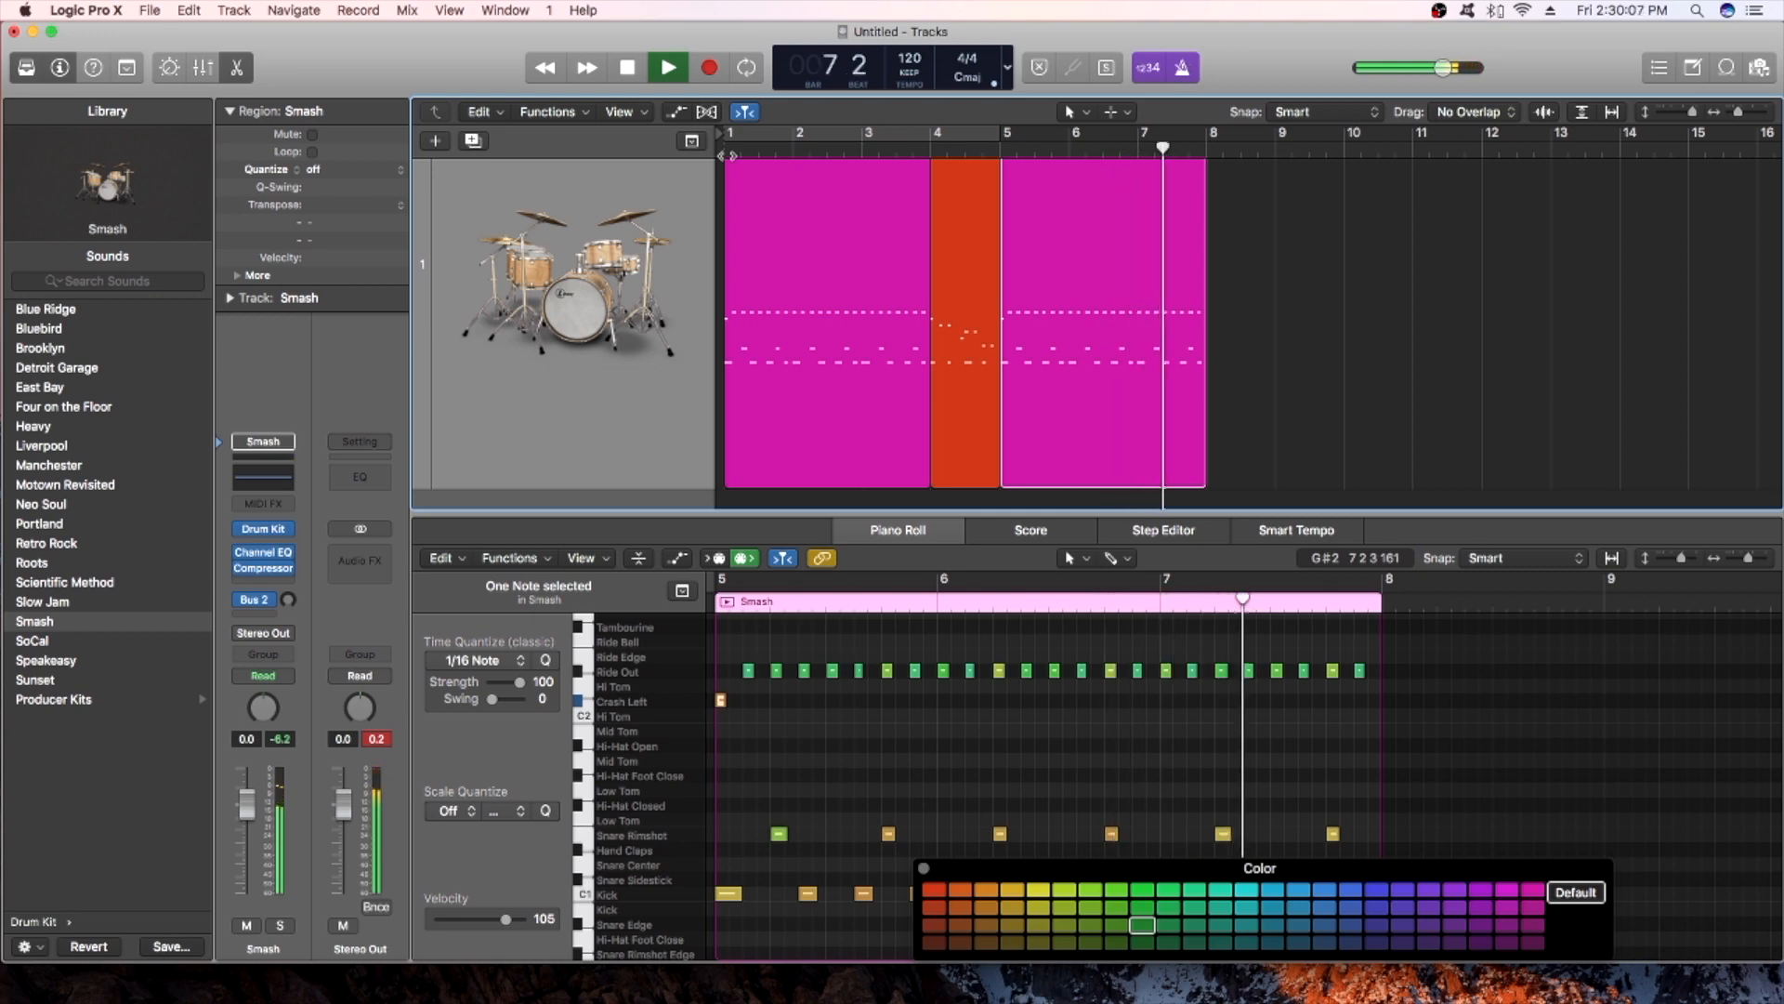
key("space")
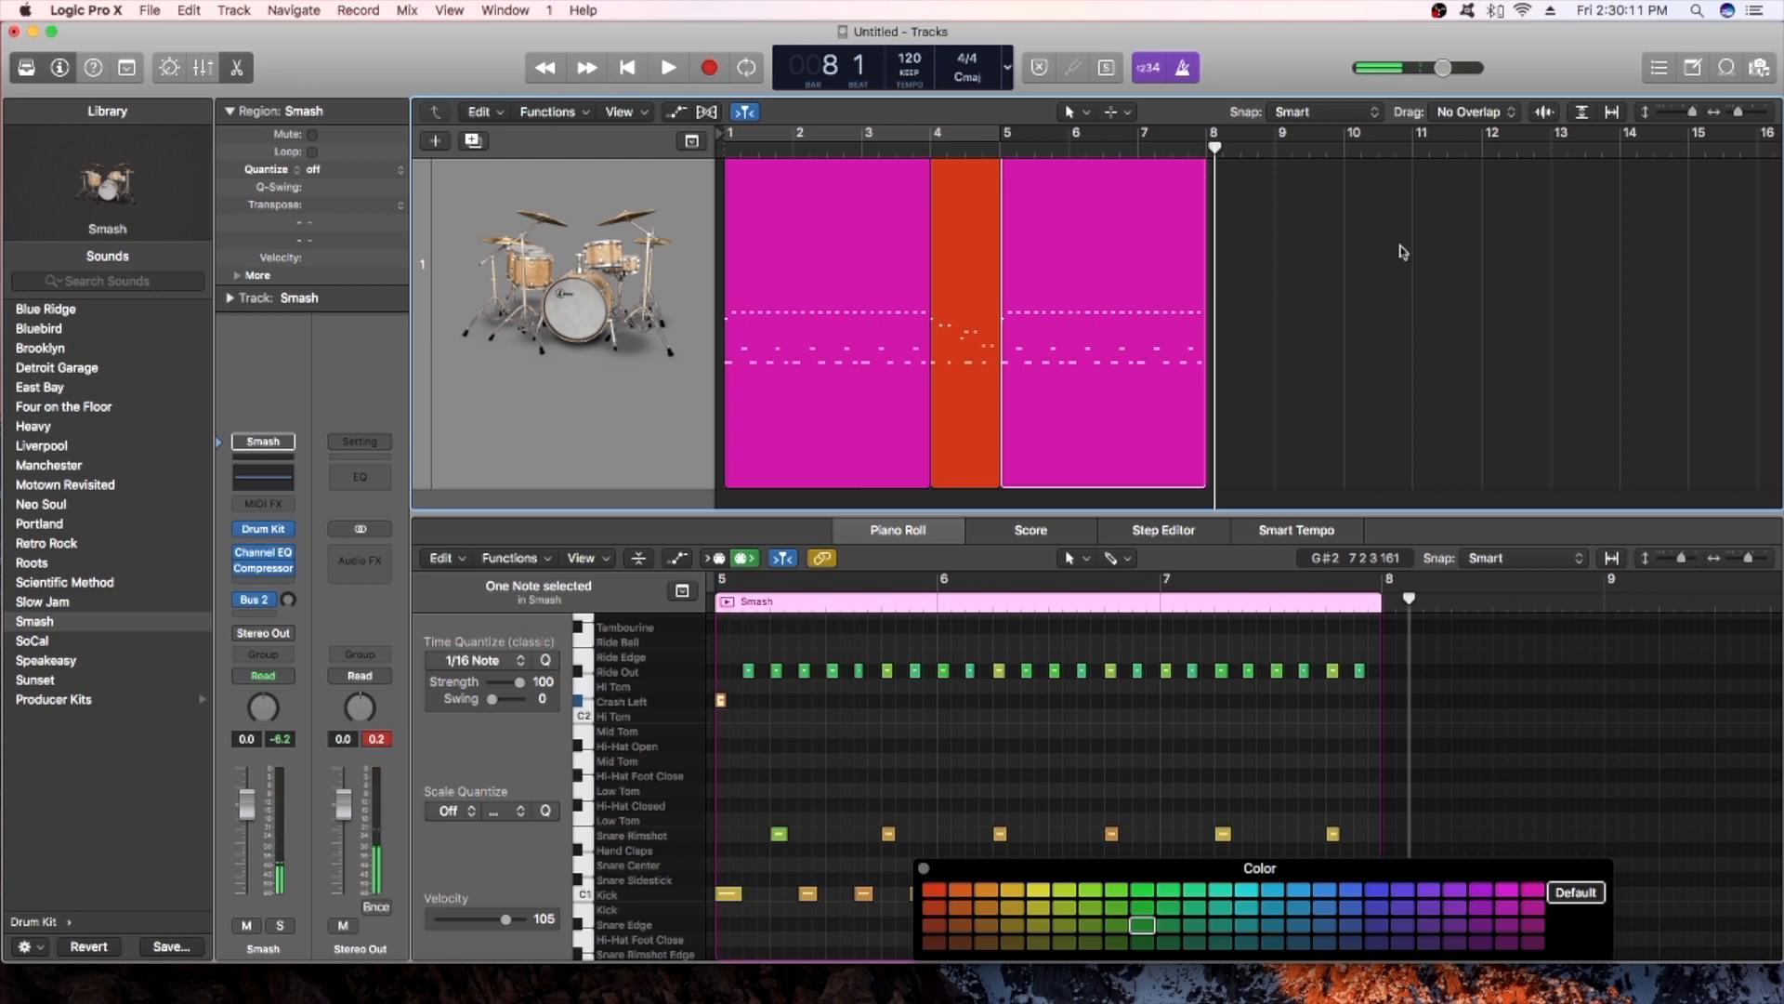
Move the green groove region back so that it starts exactly at bar 9.
scroll(1339, 246, "right", 8)
left_click_drag(1575, 270, 900, 235)
scroll(929, 237, "left", 4)
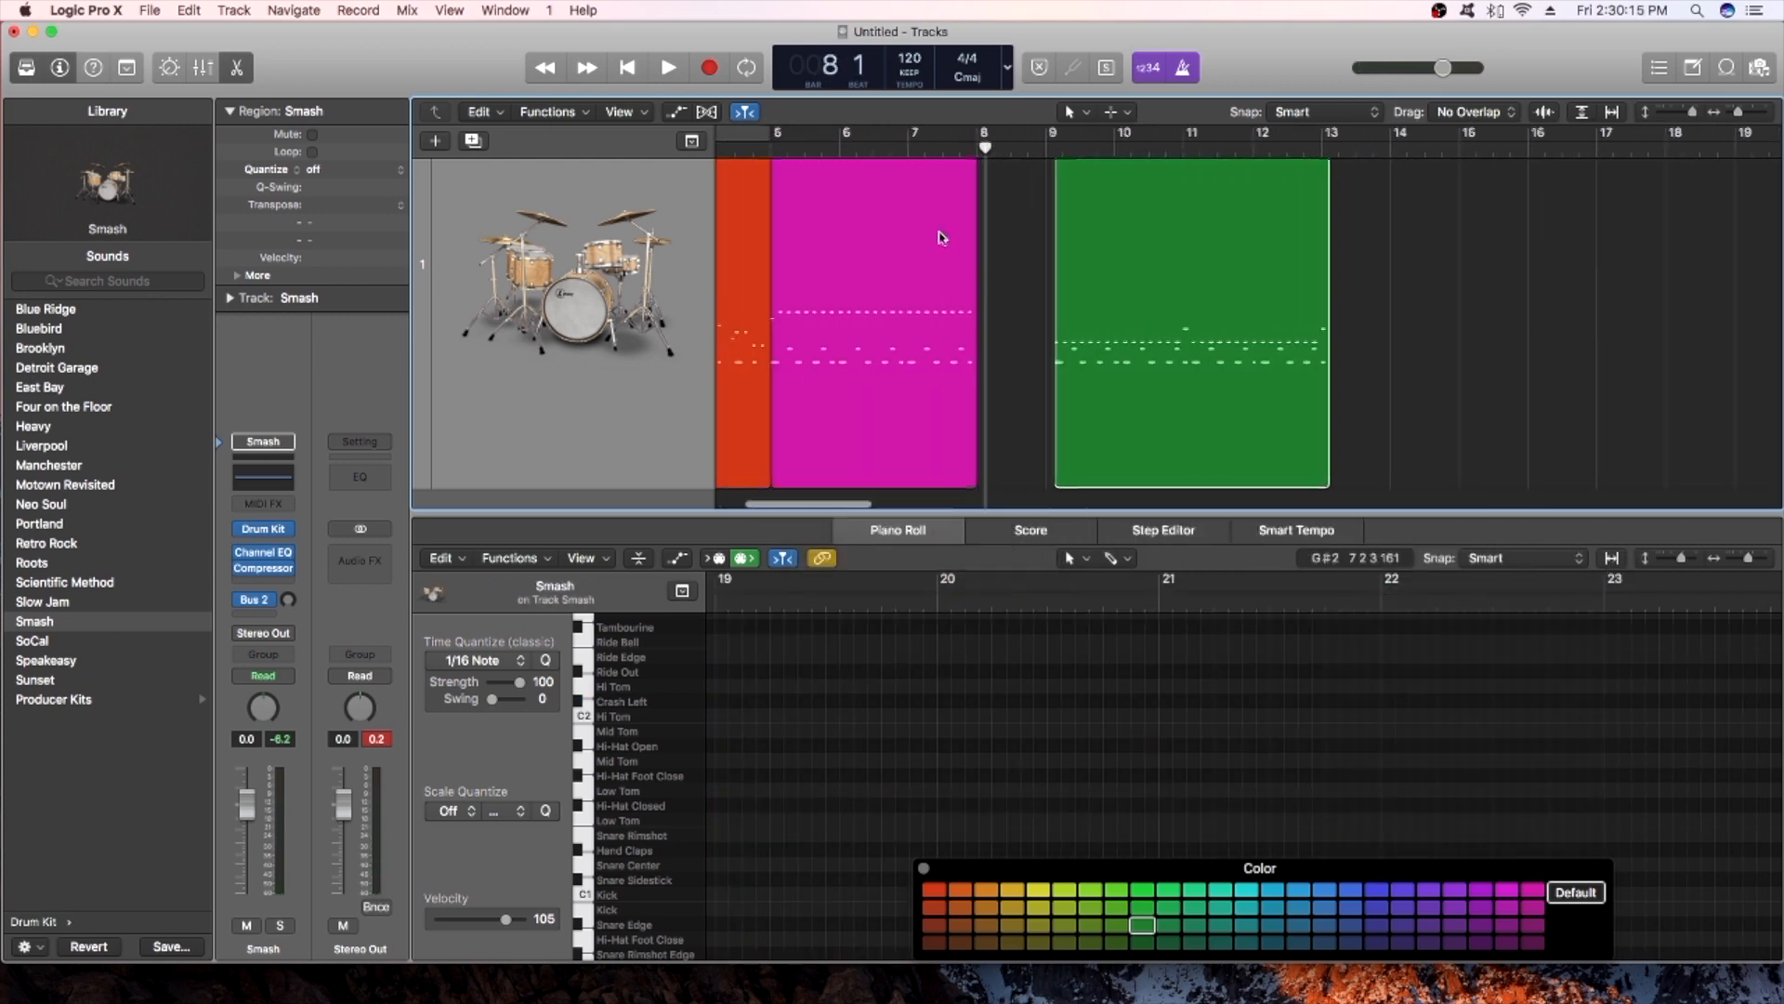
scroll(931, 236, "left", 3)
left_click_drag(1201, 254, 1192, 254)
Copy the red fill into the gap at bar 8, between the second magenta groove and the green groove.
left_click(827, 268)
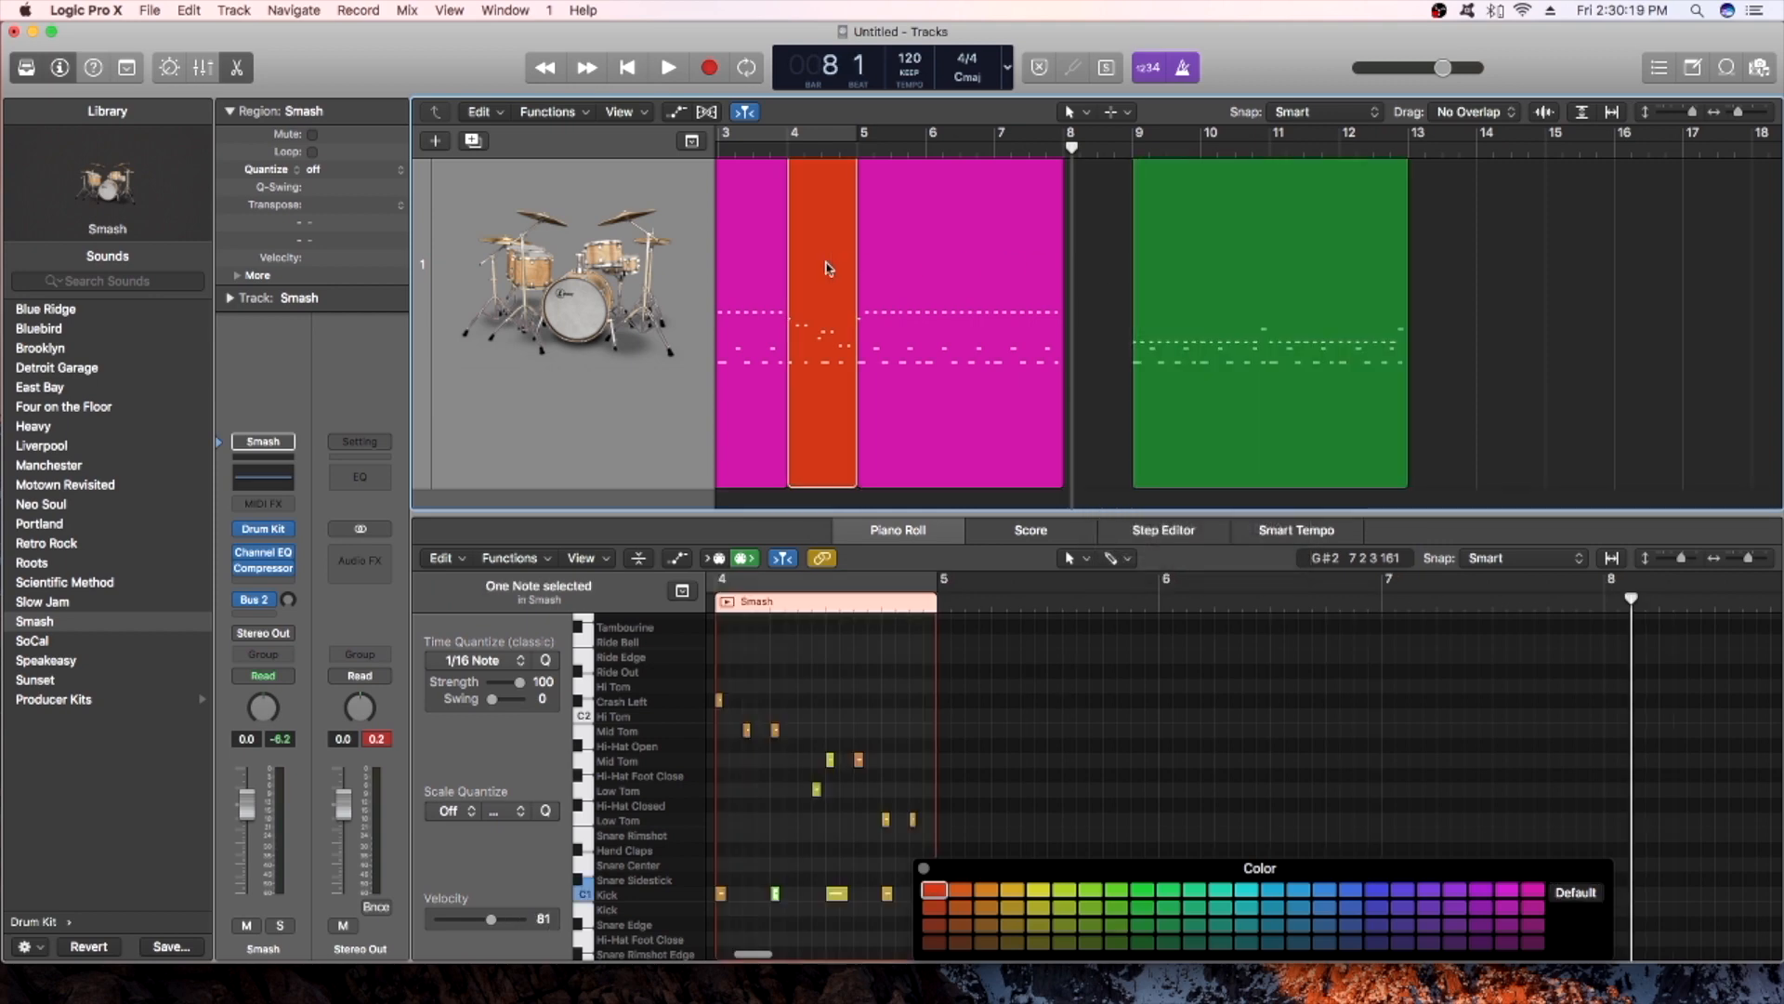
left_click(1064, 153)
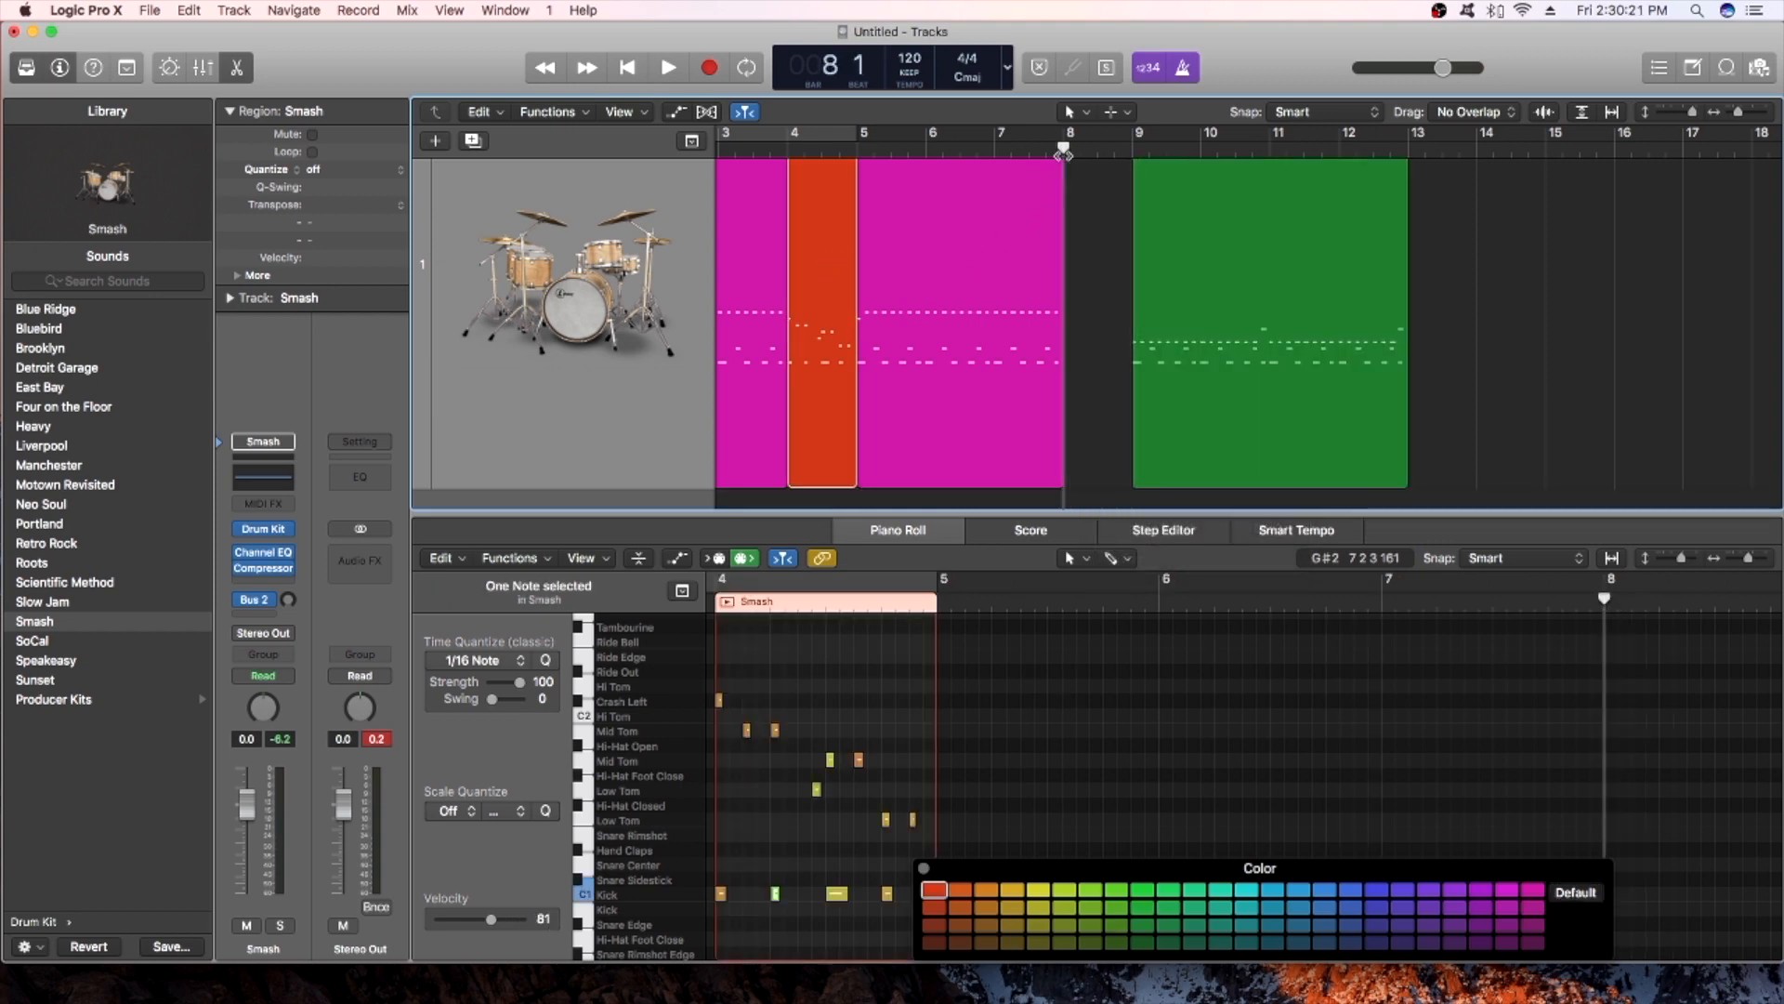
key("super+v")
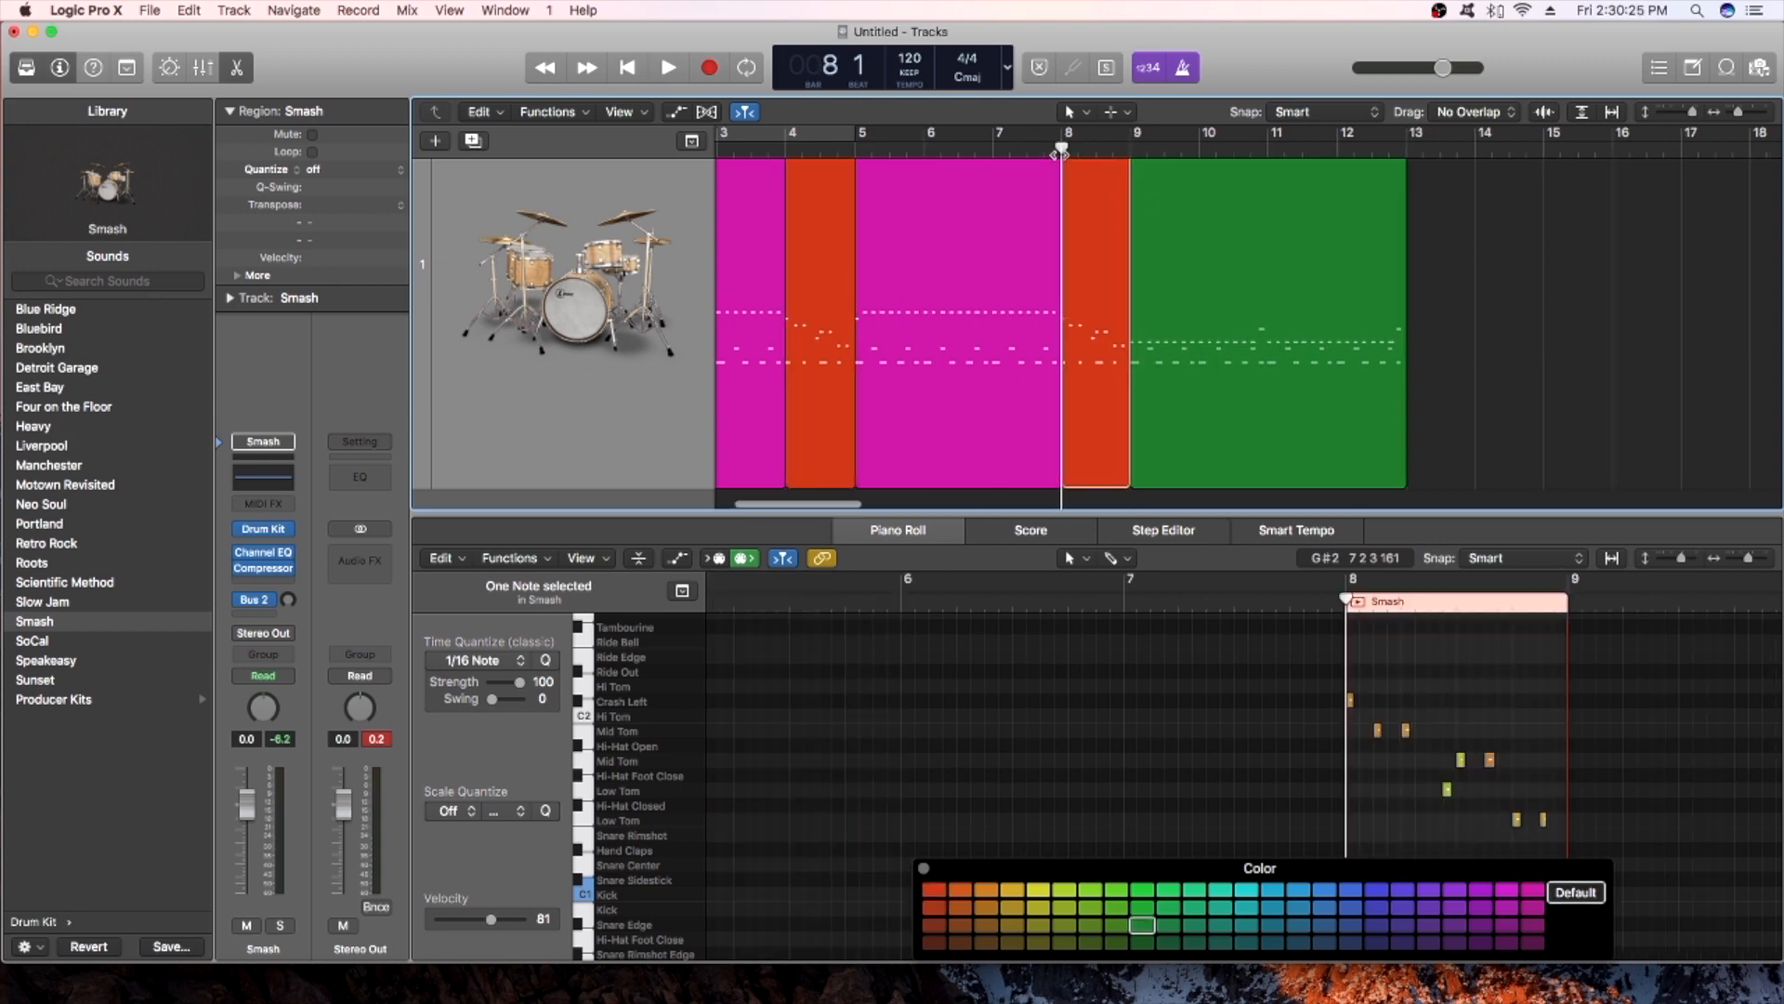
Play the full arrangement from bar 1 through the second fill into the green groove.
scroll(1054, 163, "left", 5)
left_click(727, 149)
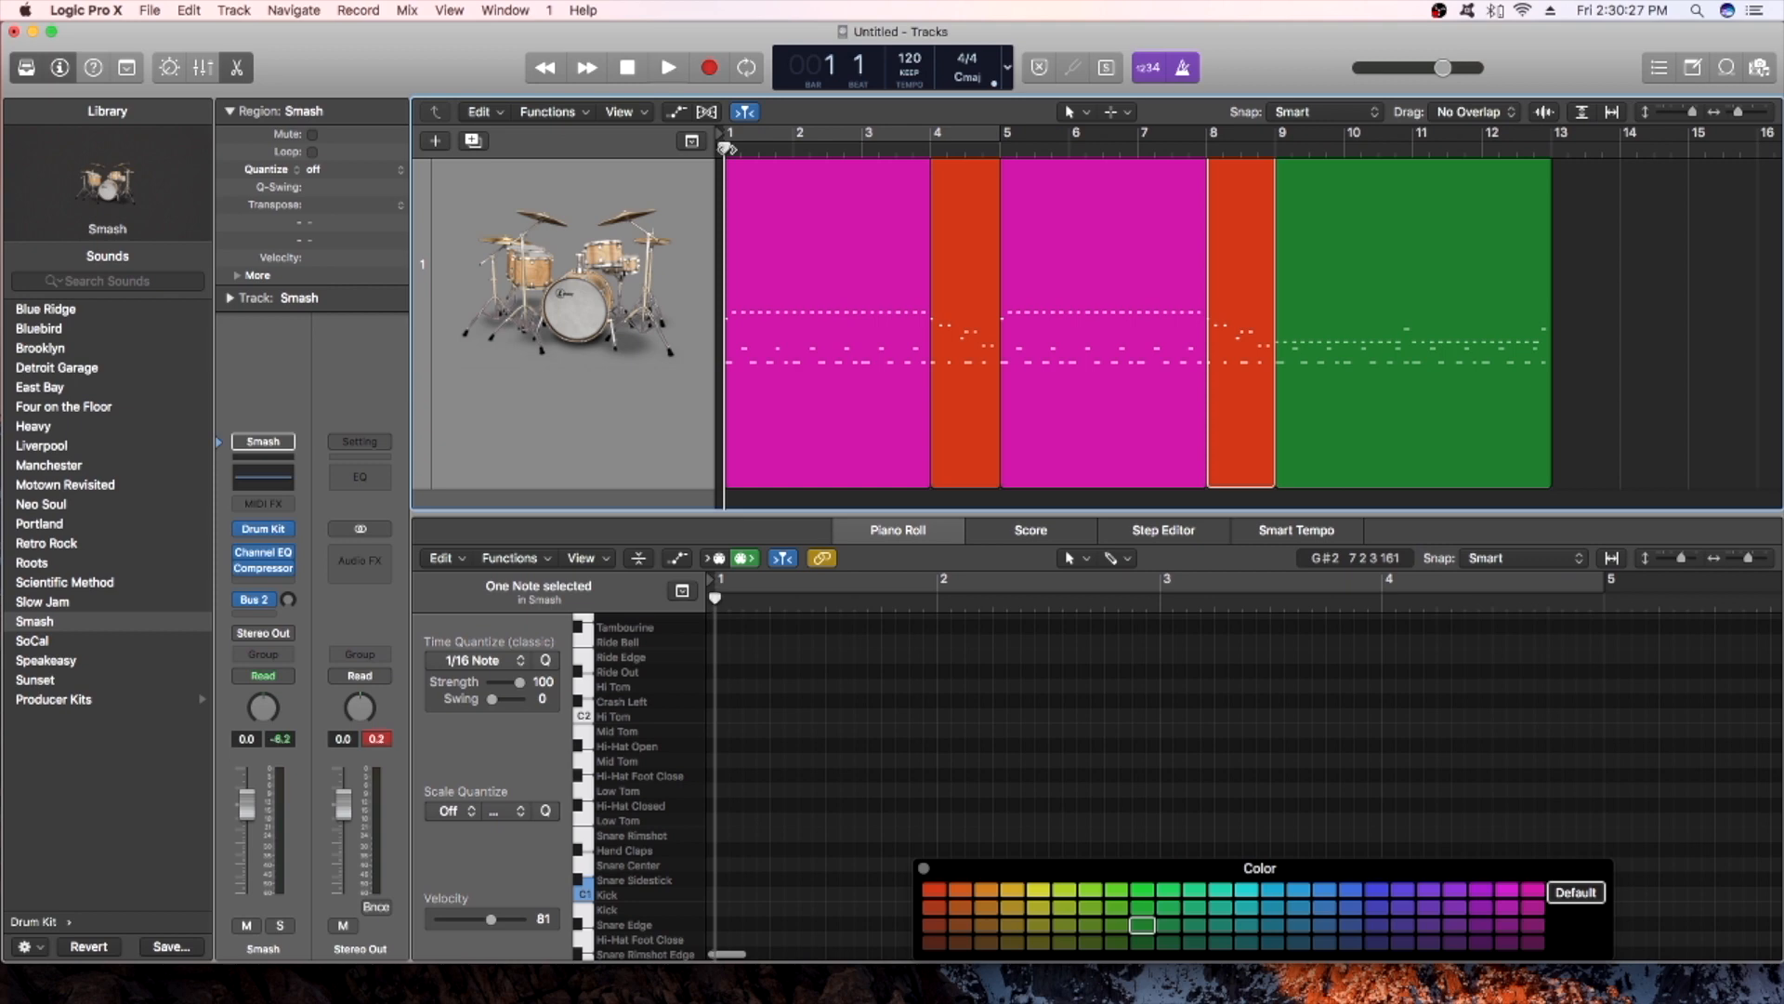
key("space")
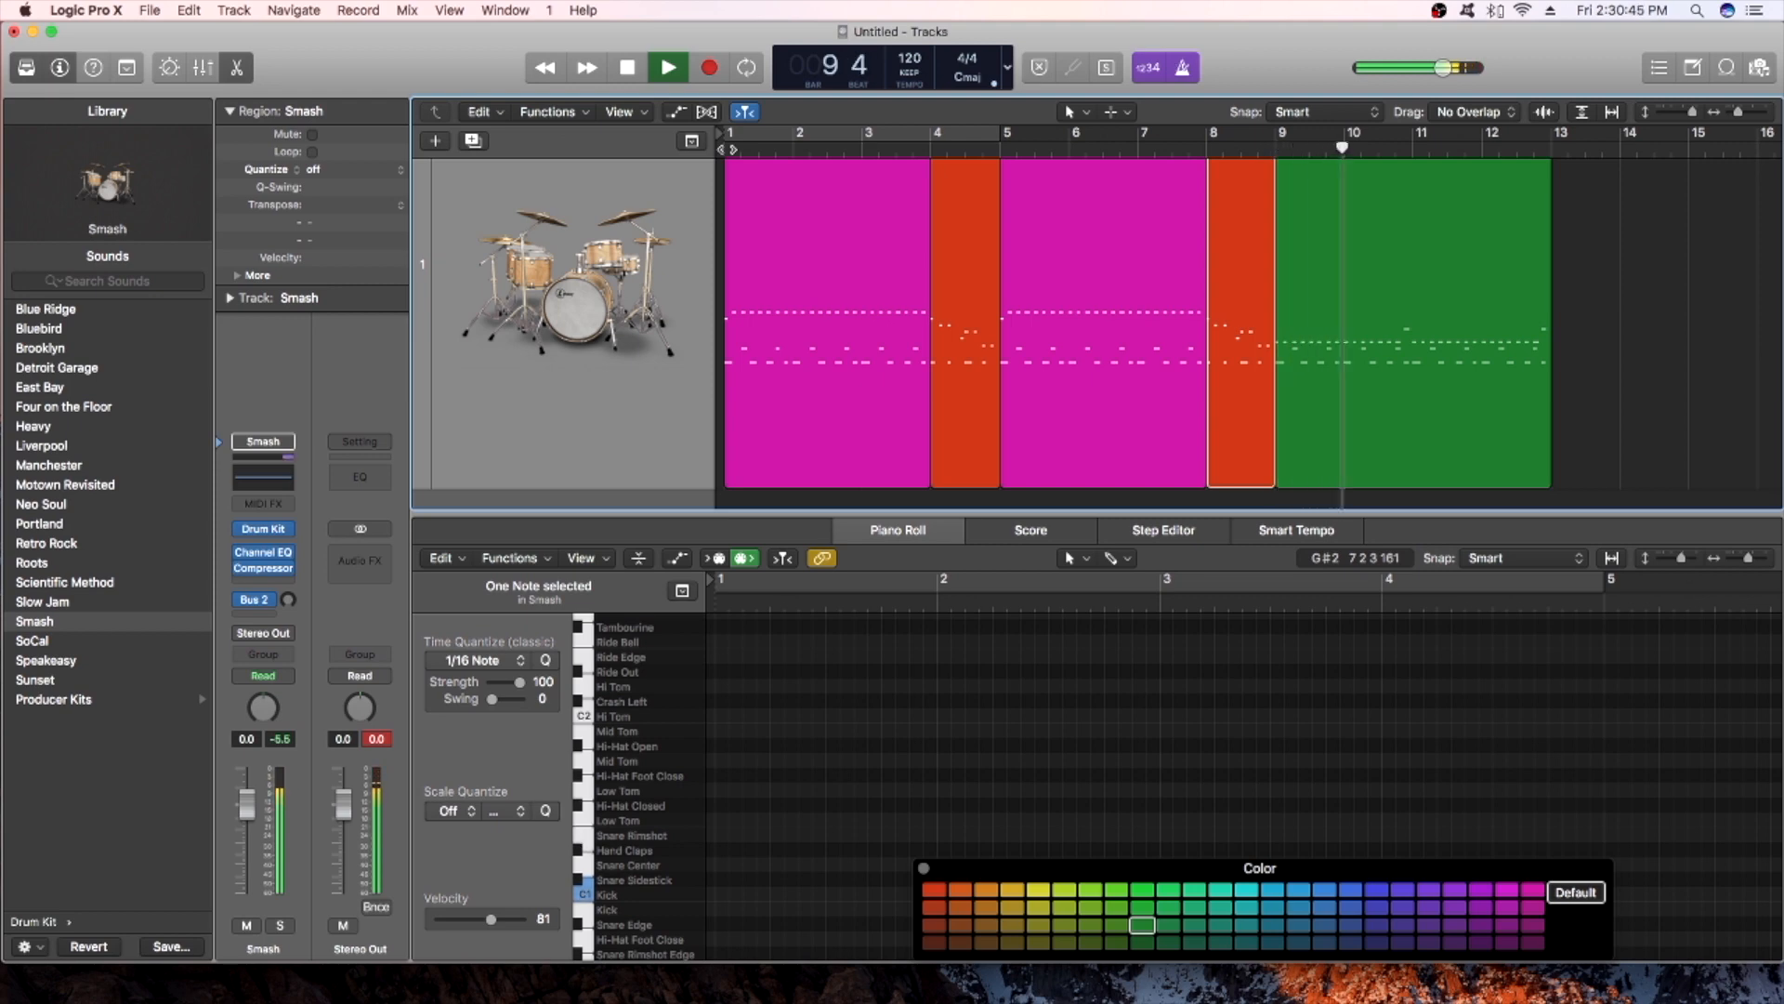
Enlarge the Piano Roll area and show the notes of the green region at bar 9.
left_click(1309, 238)
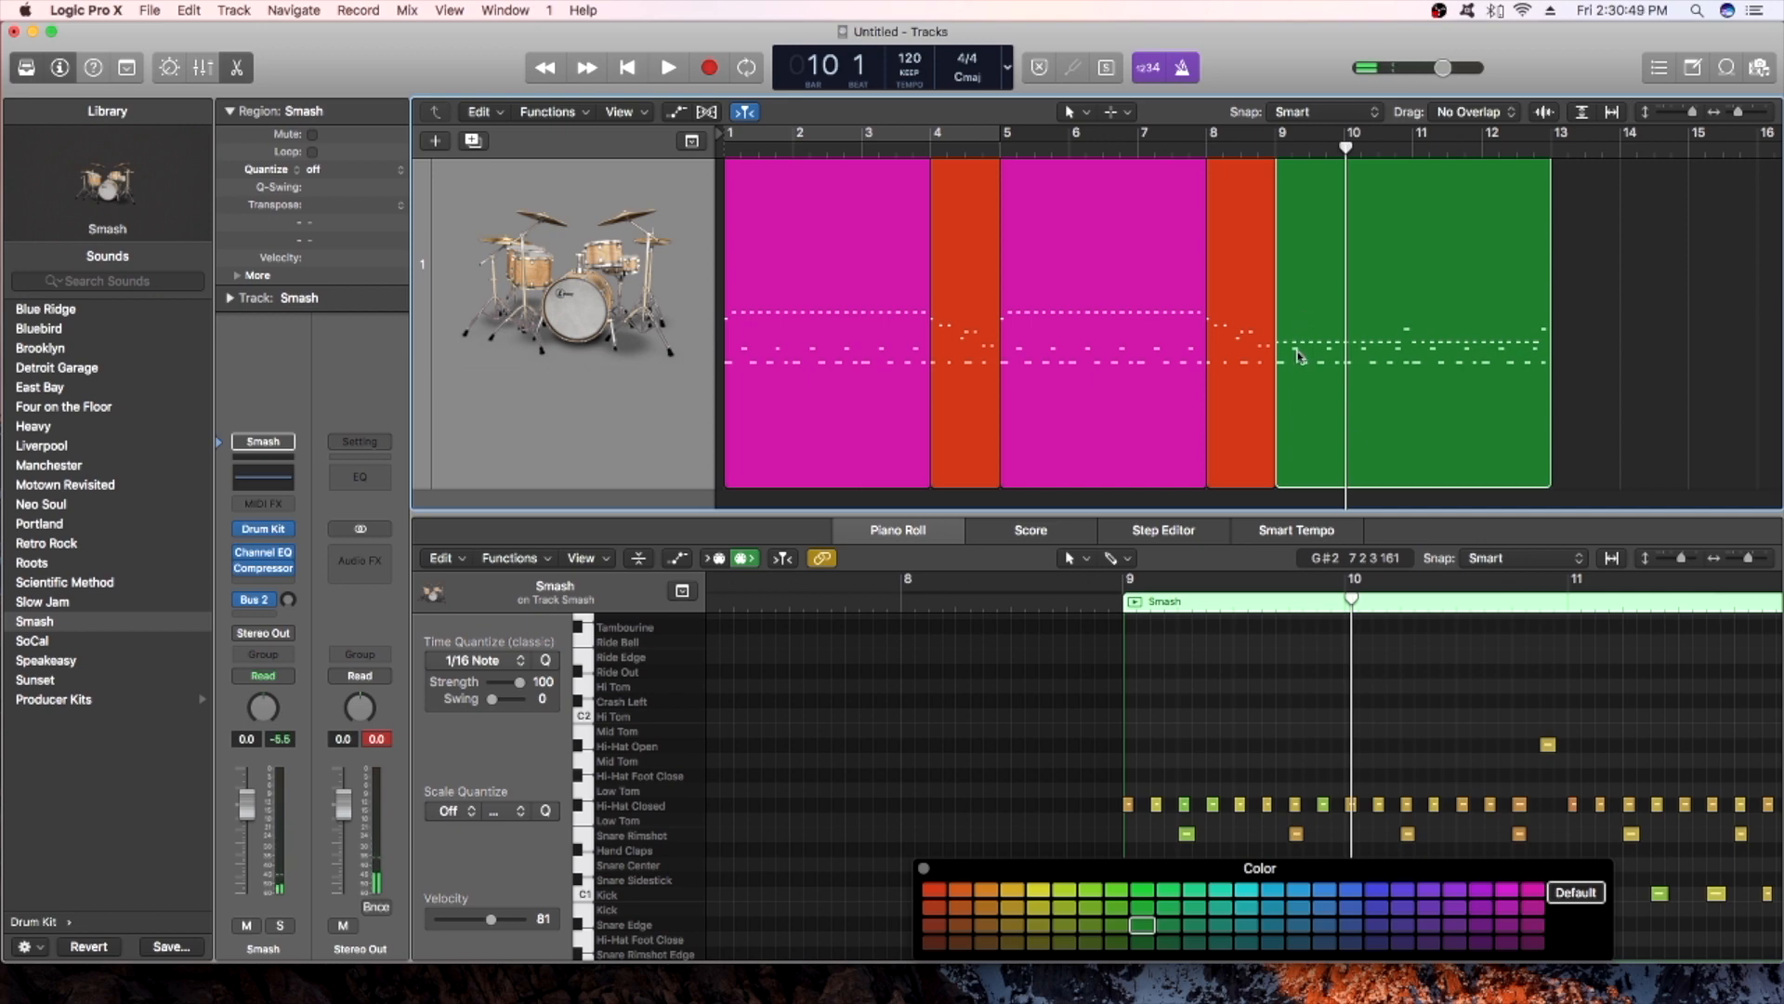
left_click(1194, 508)
left_click_drag(1194, 516, 1197, 339)
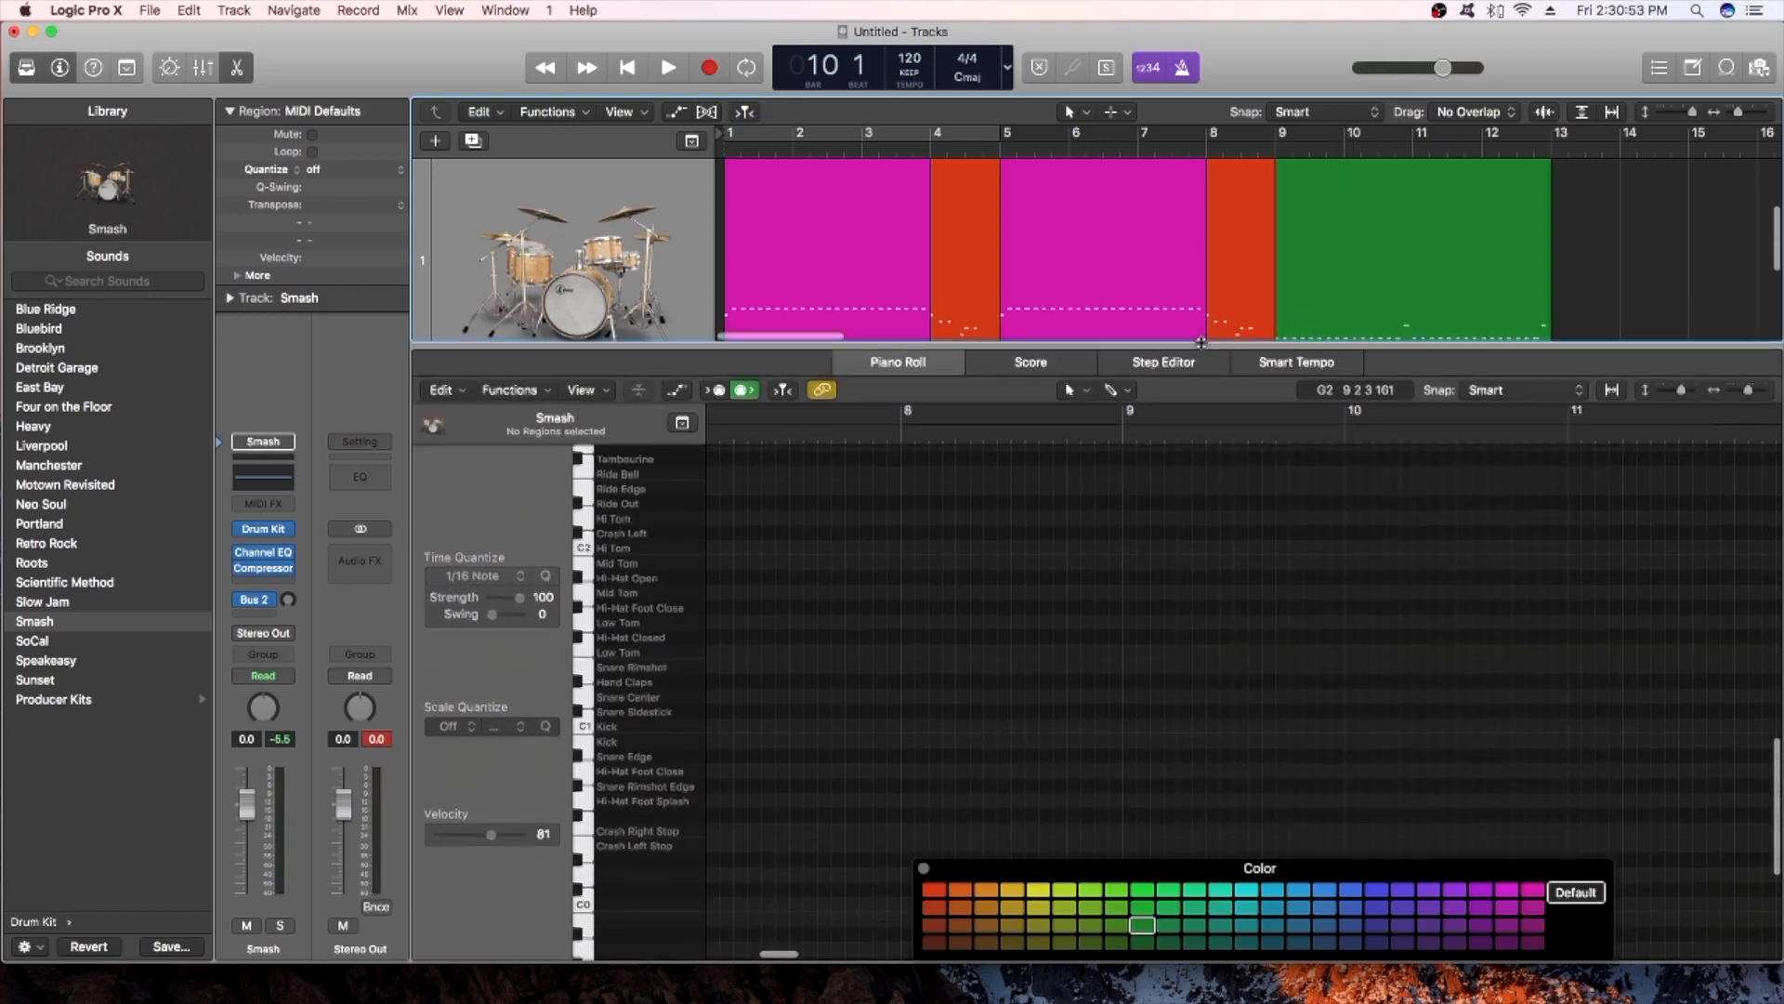
left_click(1343, 291)
Change the green region's first Hi-Hat Closed note at bar 9 to Crash Left and lengthen it slightly.
left_click(1126, 638)
left_click_drag(1129, 637, 1130, 572)
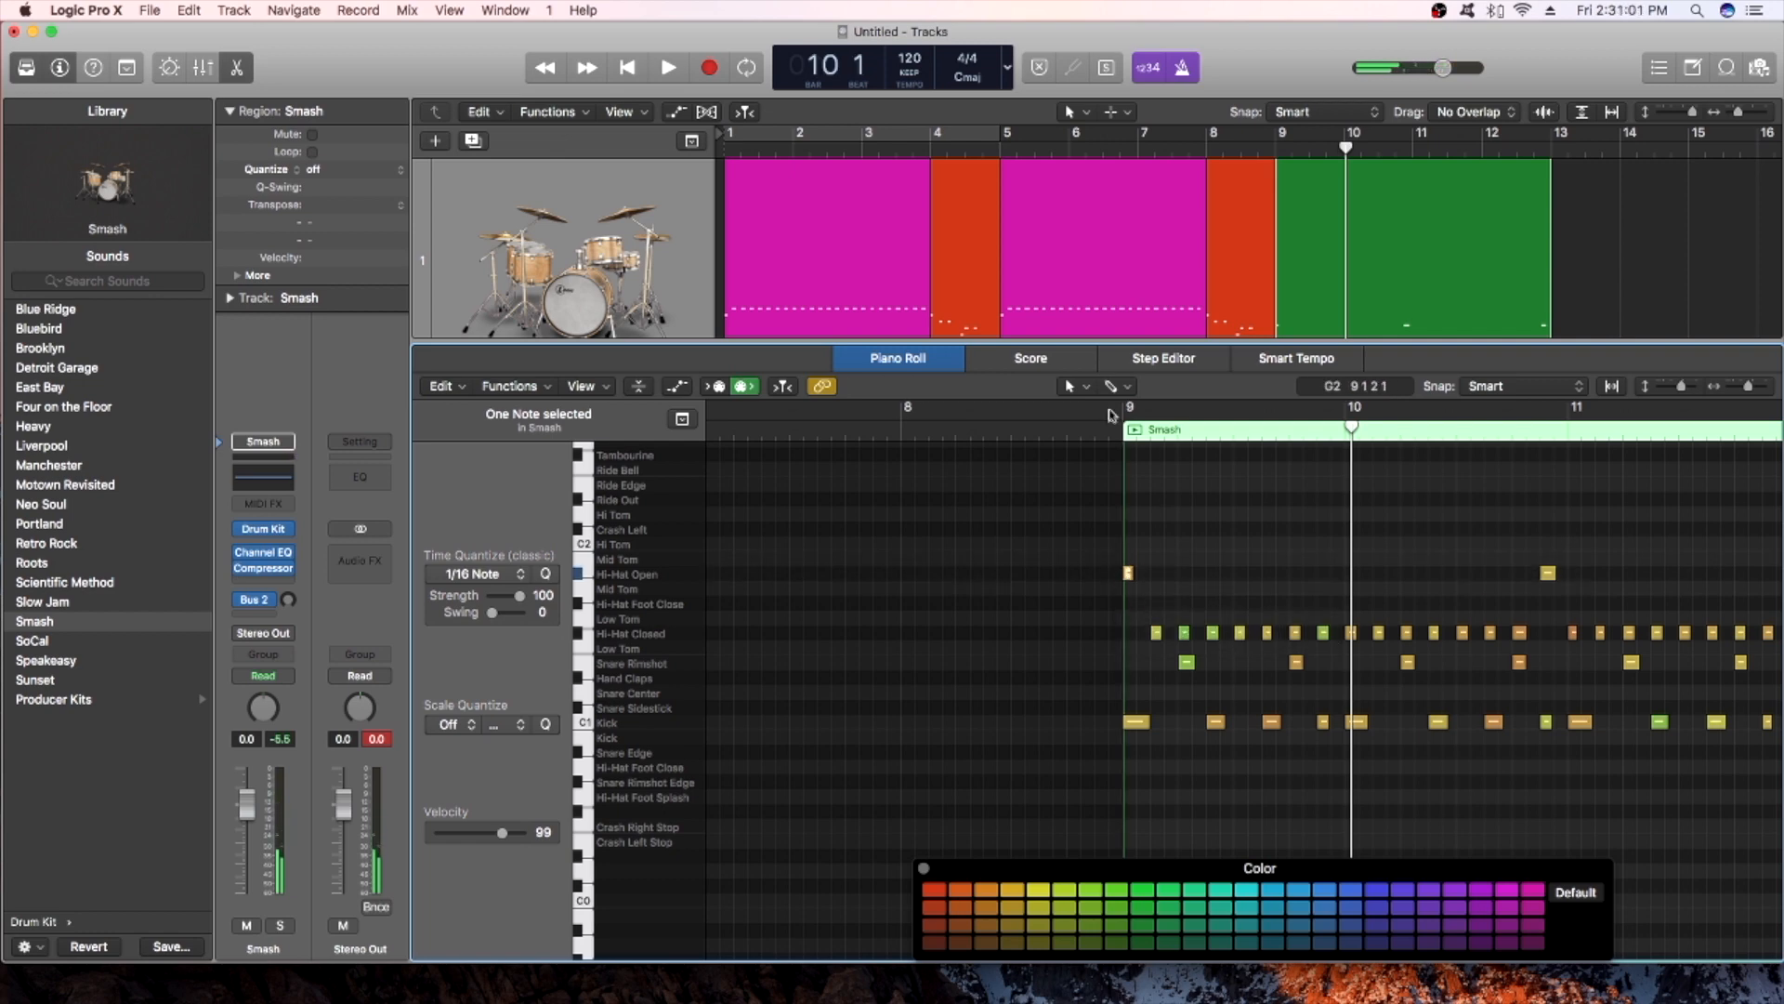
left_click(1090, 391)
left_click(1095, 394)
left_click(1130, 579)
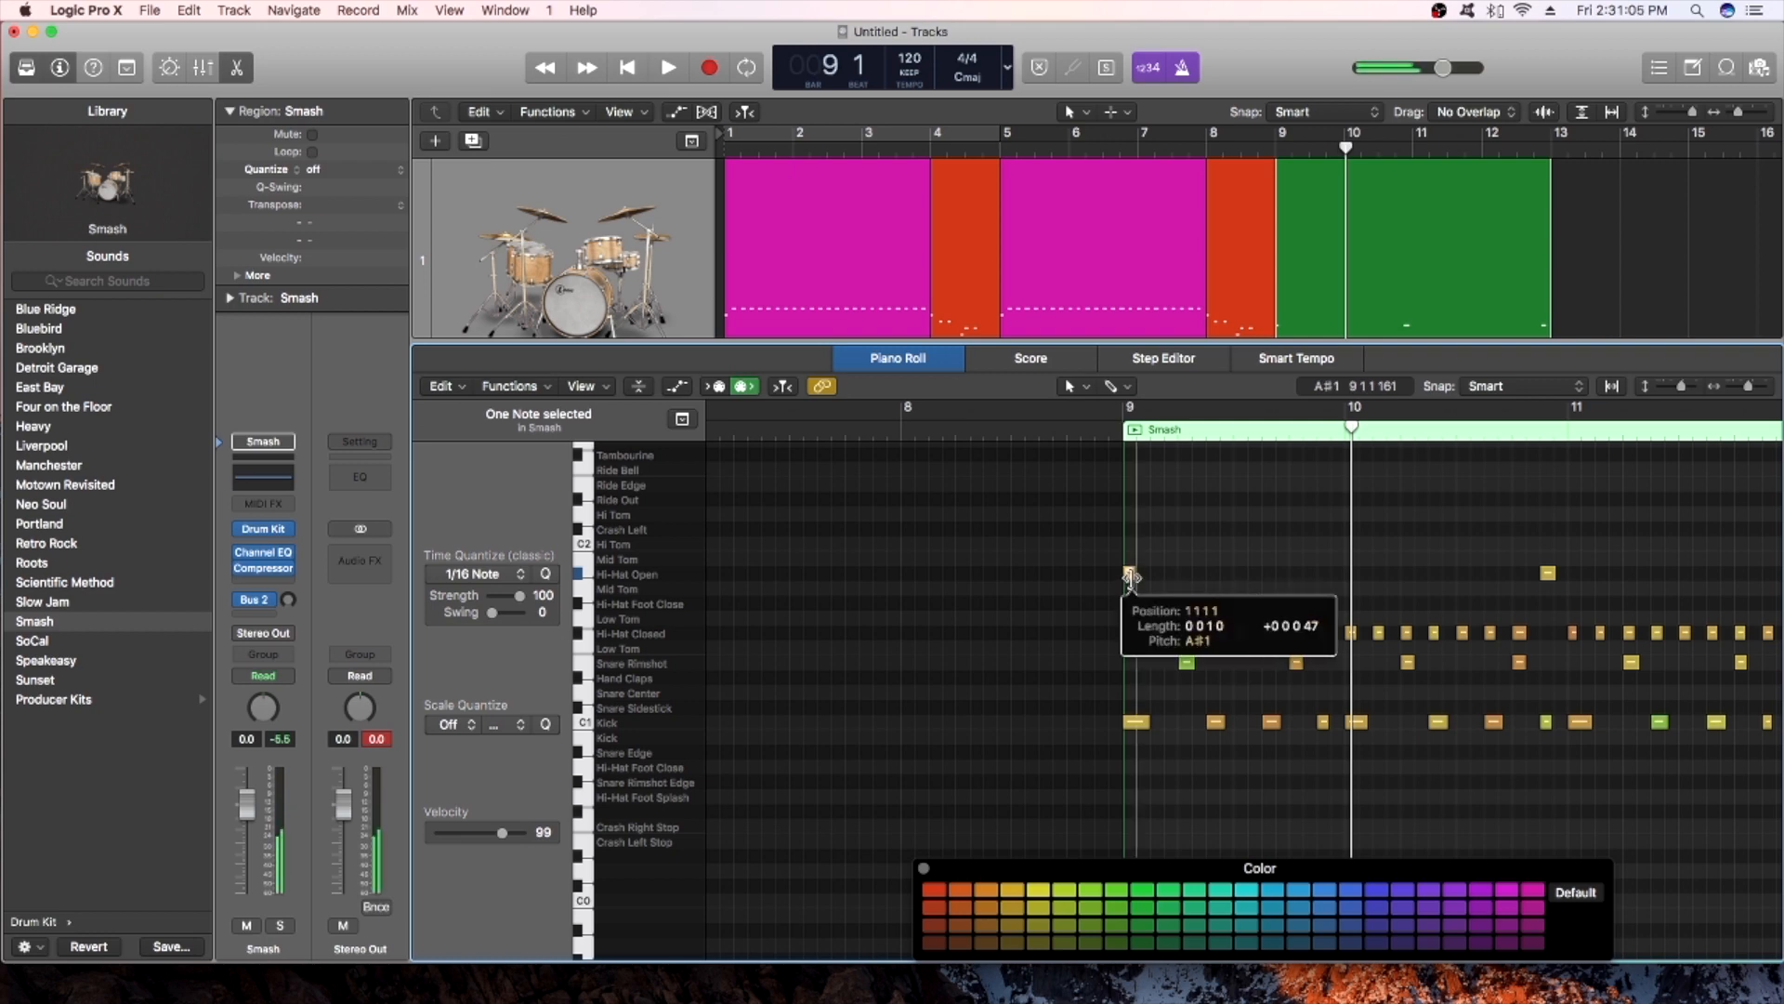
left_click_drag(1130, 573, 1130, 528)
Play the transition from the bar 8 fill into the new crash at bar 9 twice.
key("space")
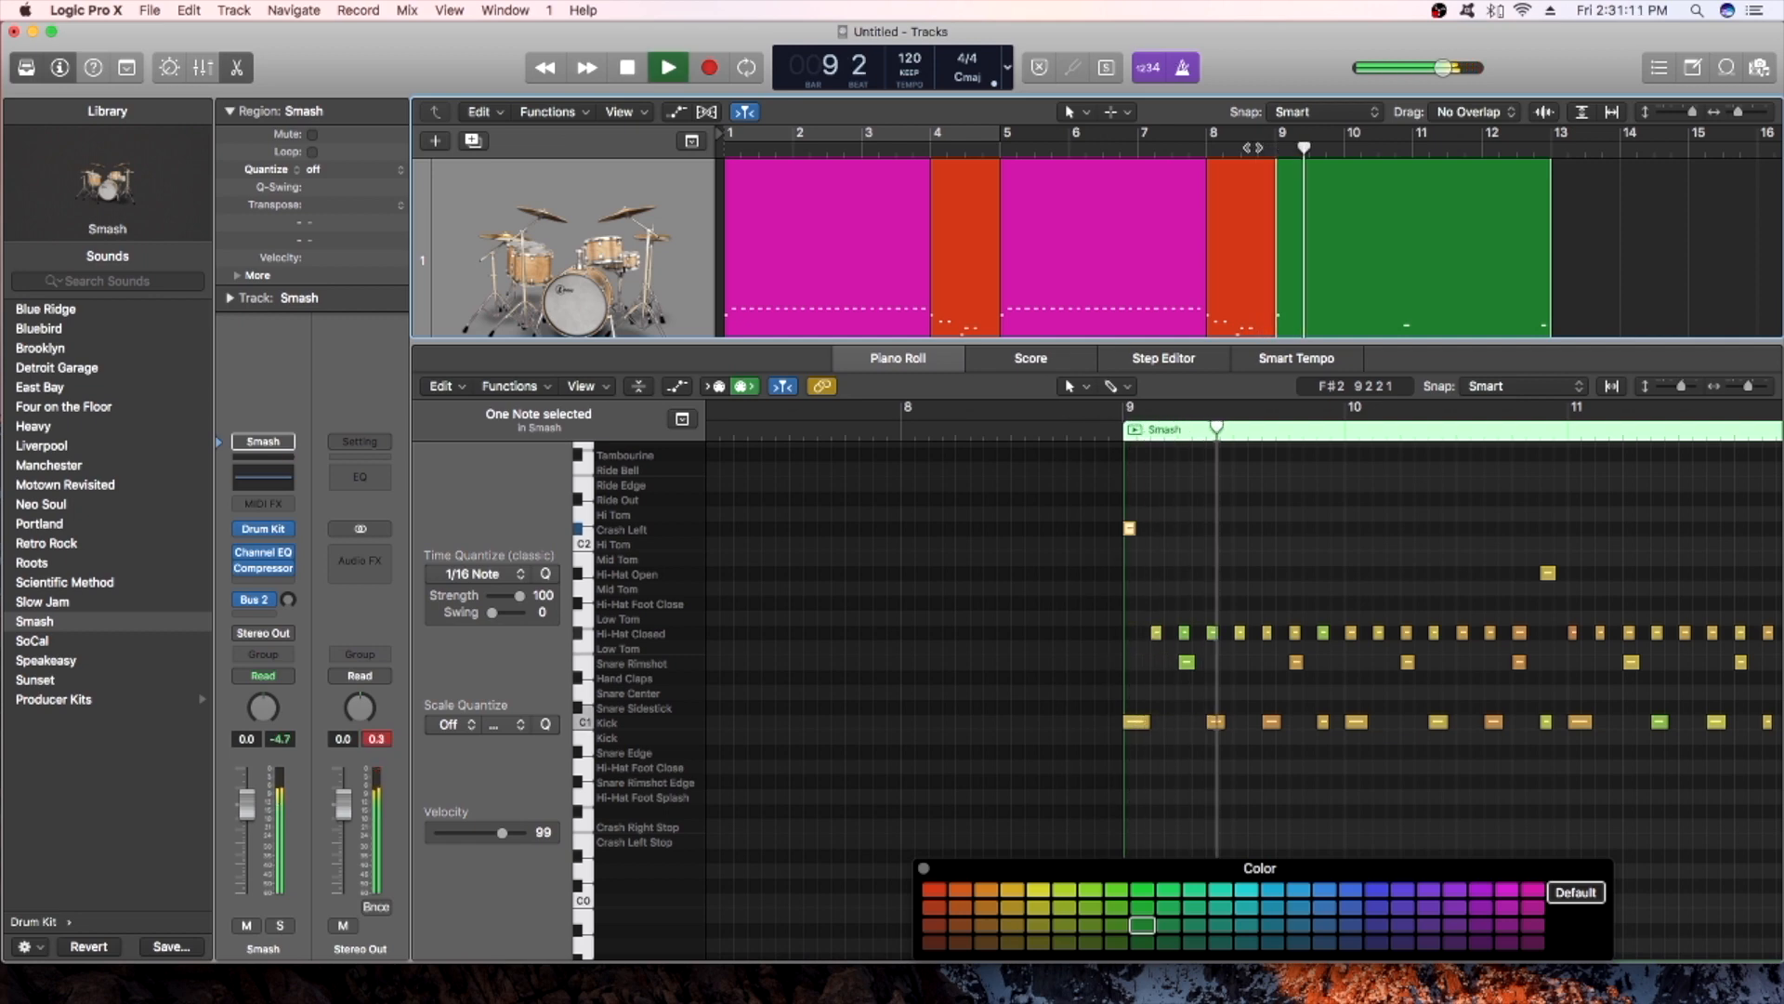
key("space")
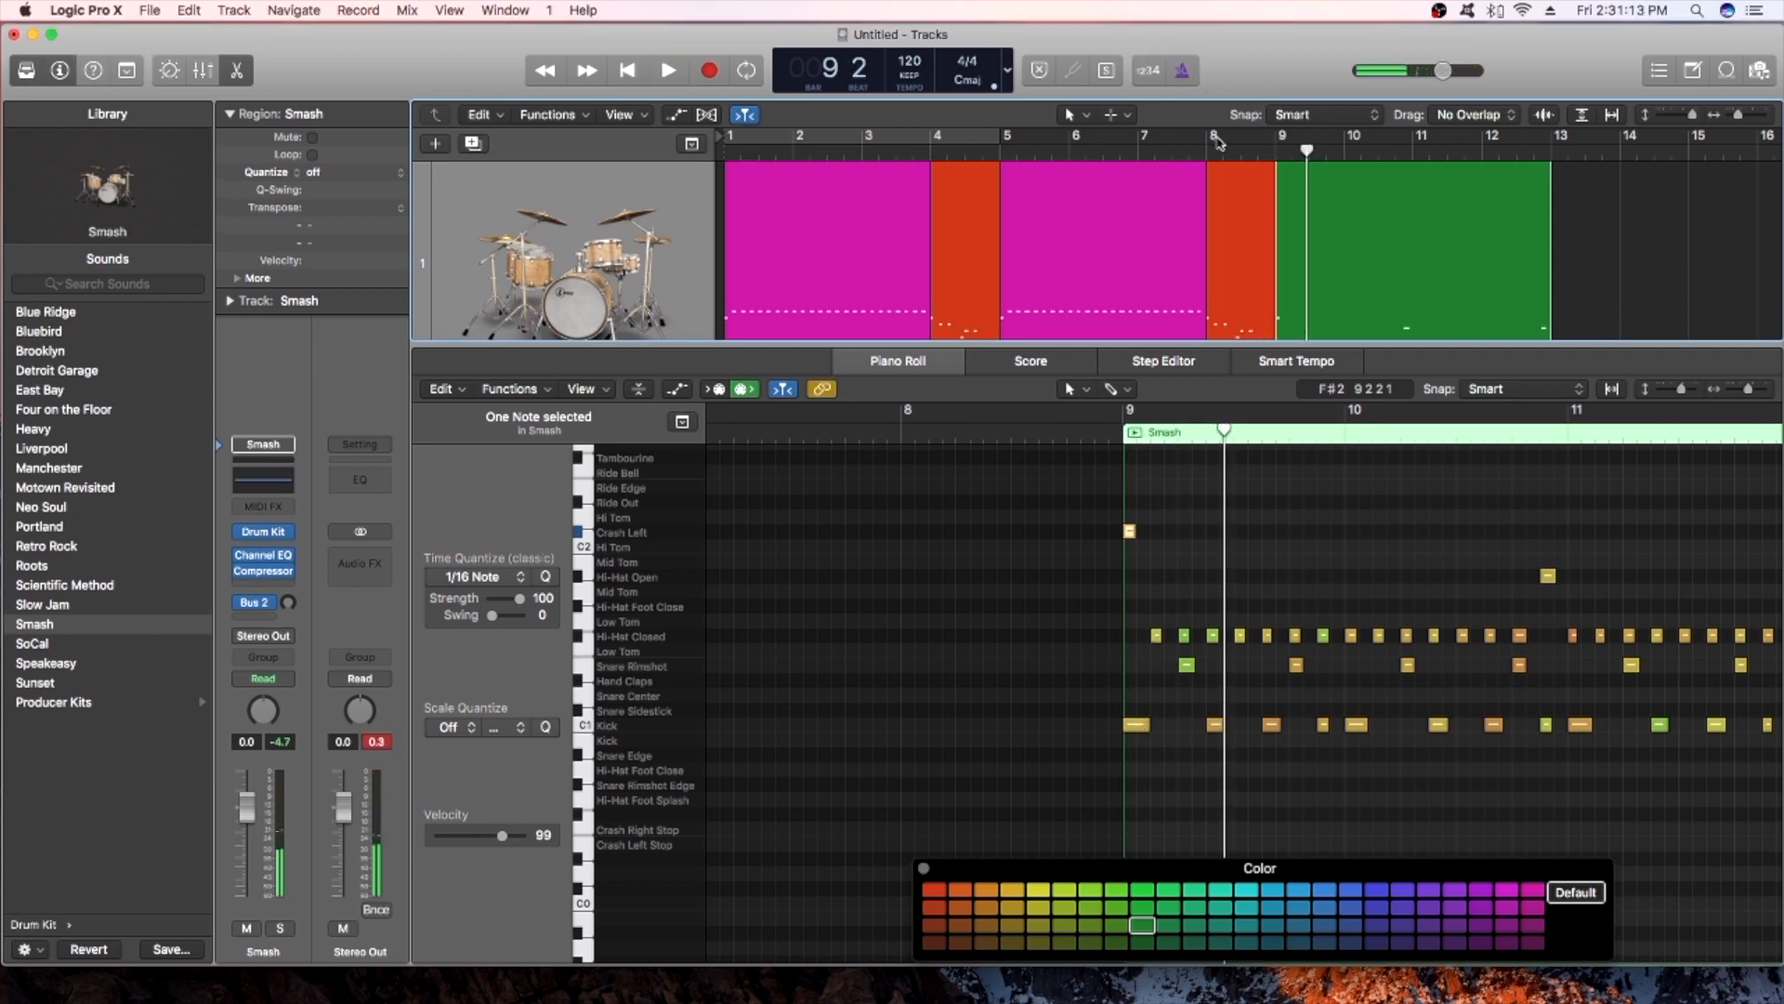
key("space")
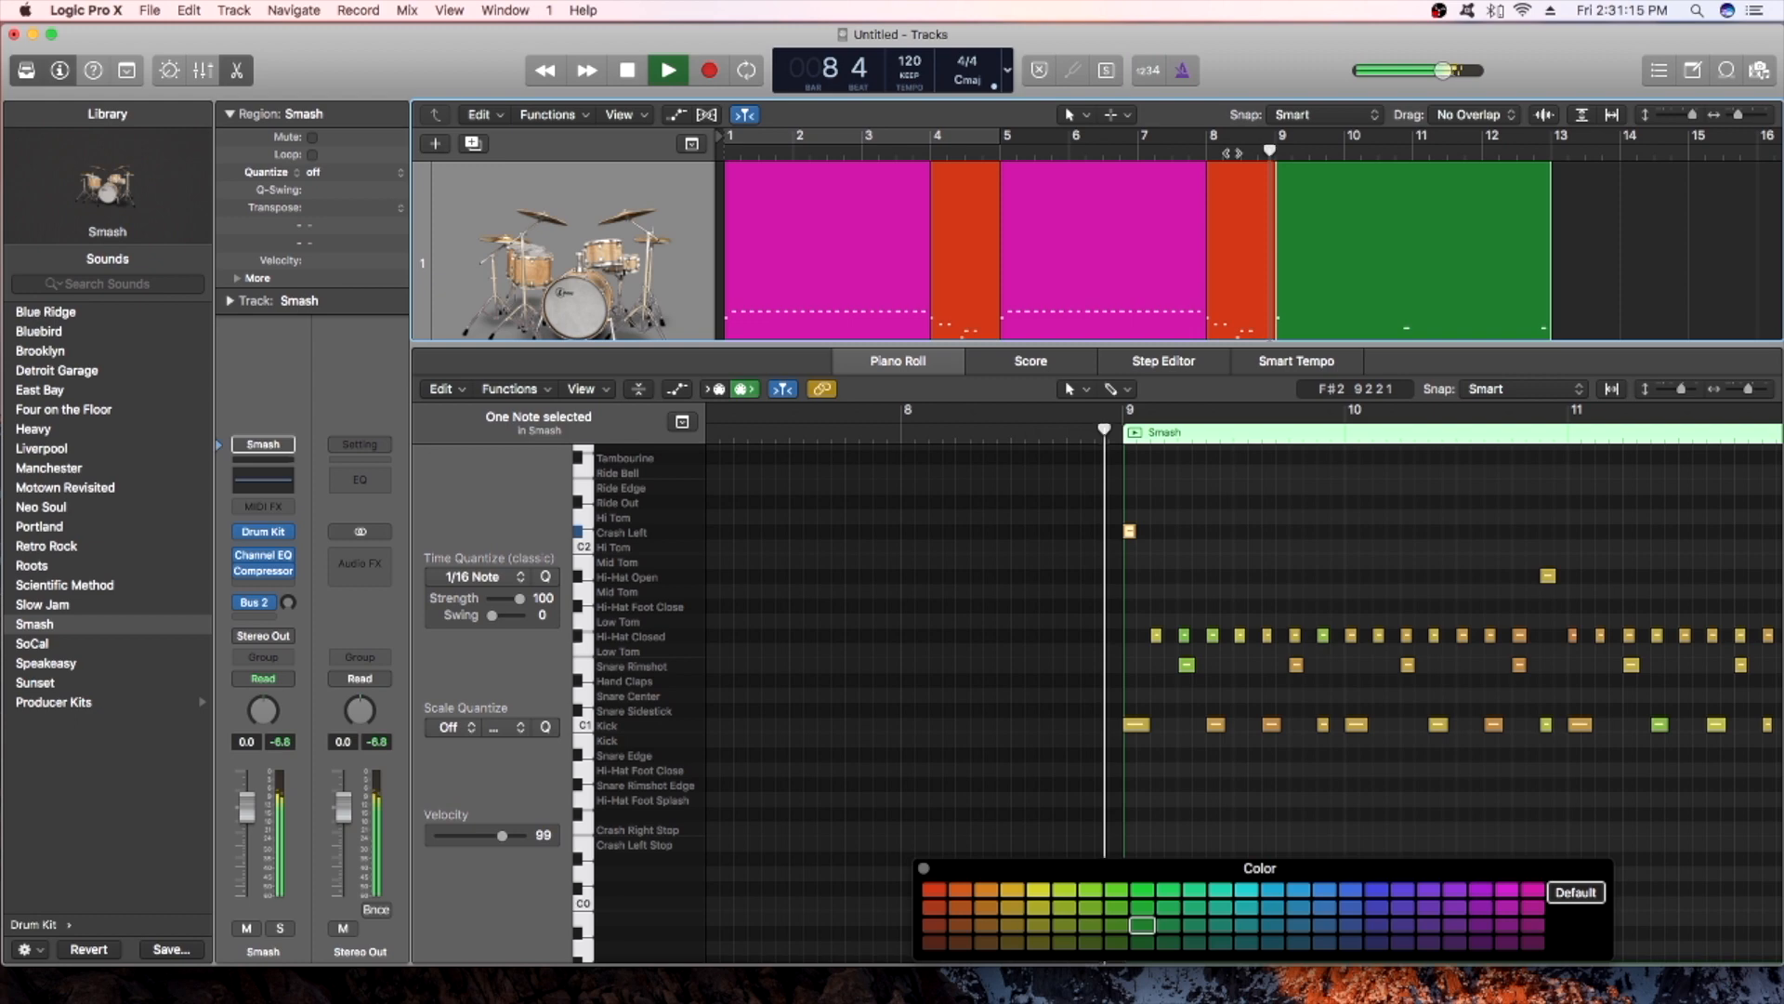
key("space")
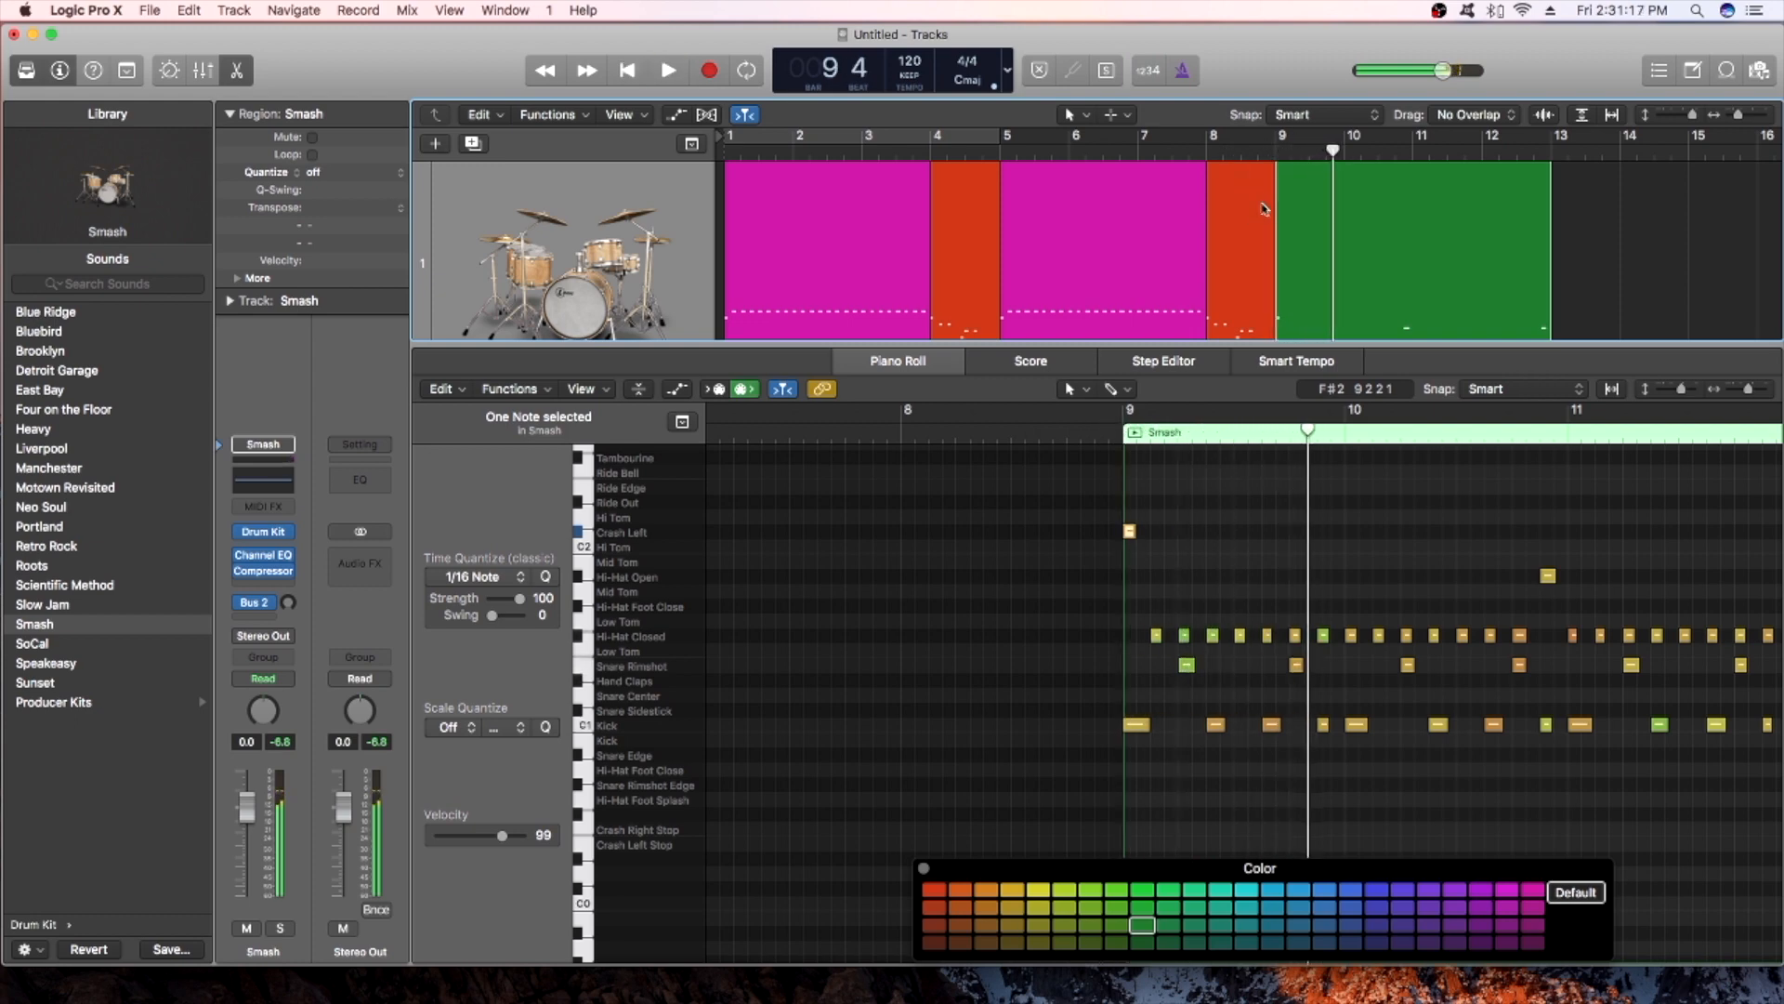
Show the notes of all five regions together in the Piano Roll and play the whole arrangement from bar 1.
key("Return")
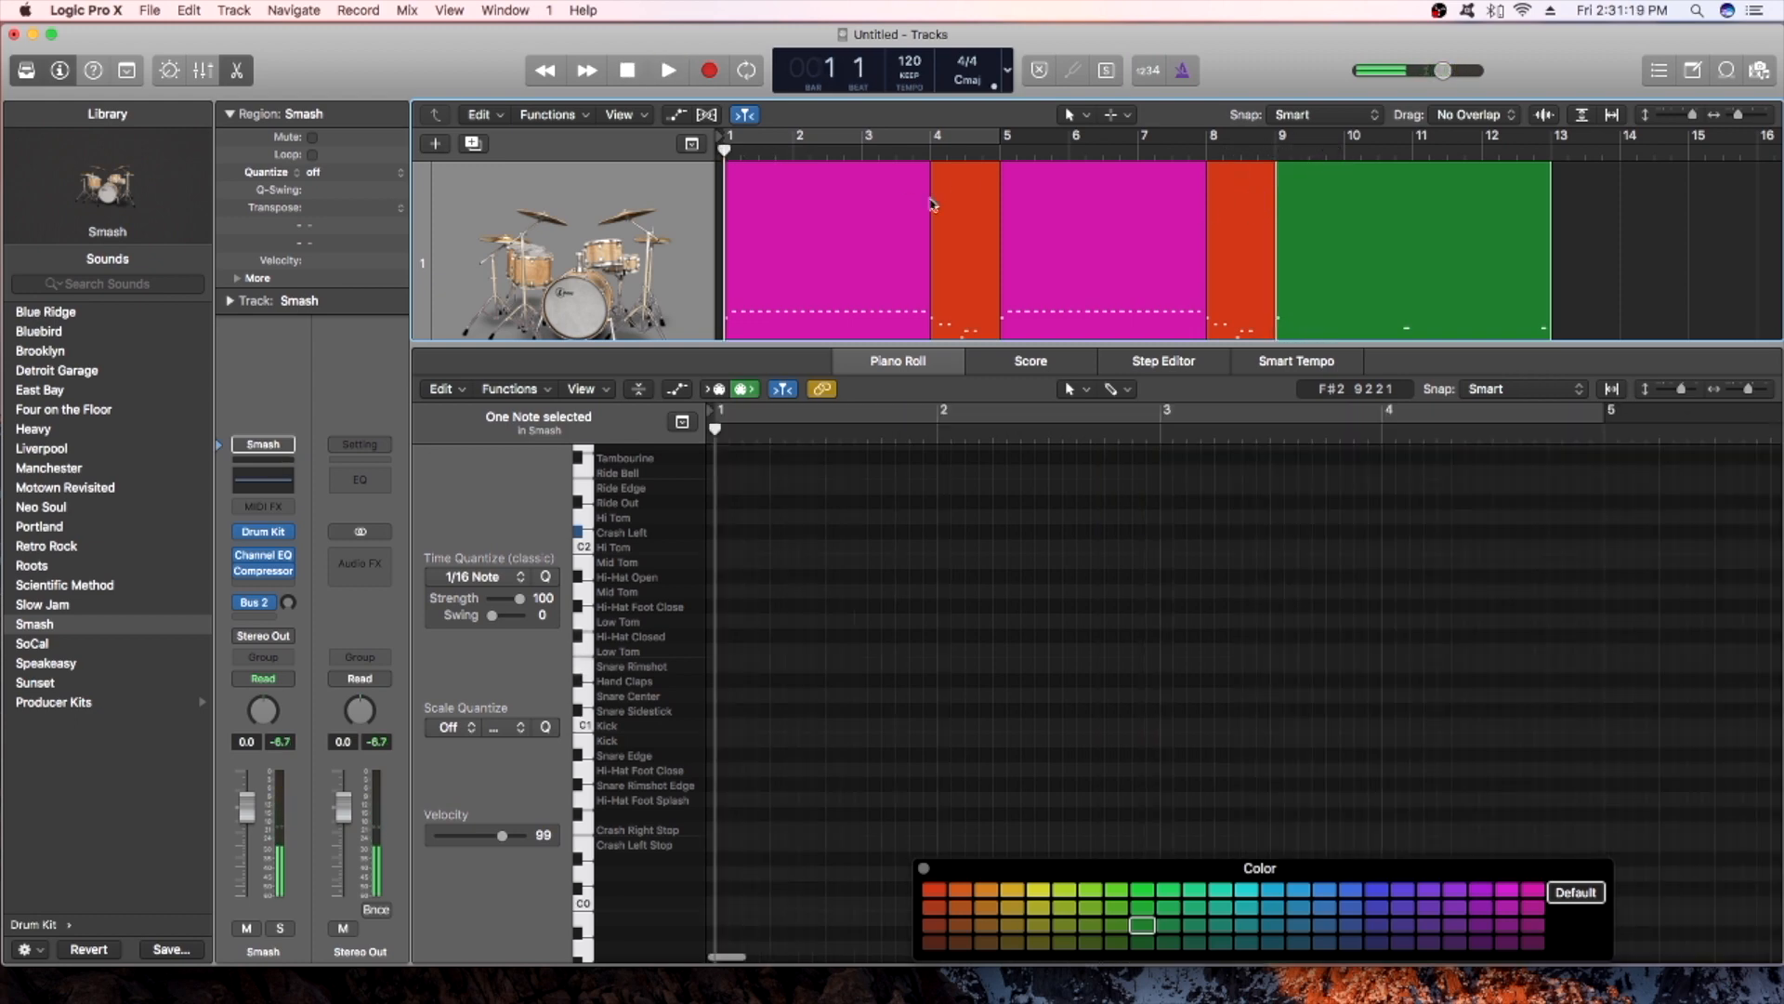
left_click_drag(1612, 244, 1228, 249)
left_click_drag(820, 244, 814, 244)
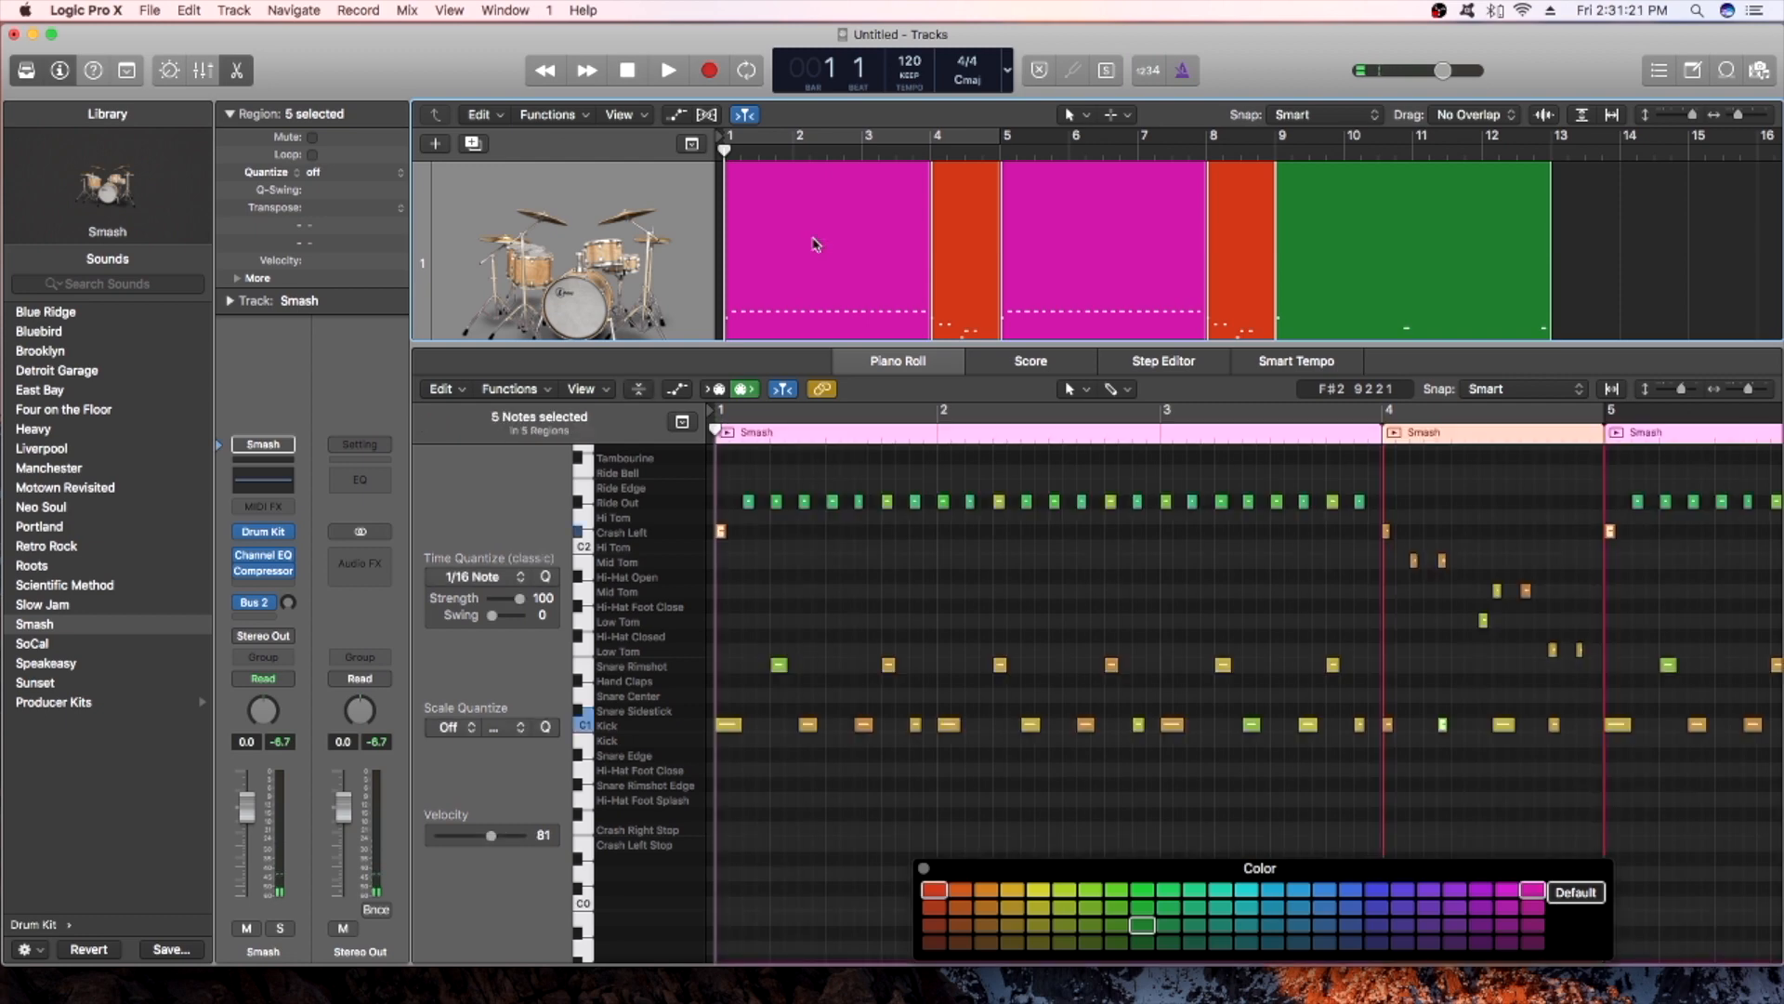
left_click_drag(1752, 389, 1742, 389)
key("space")
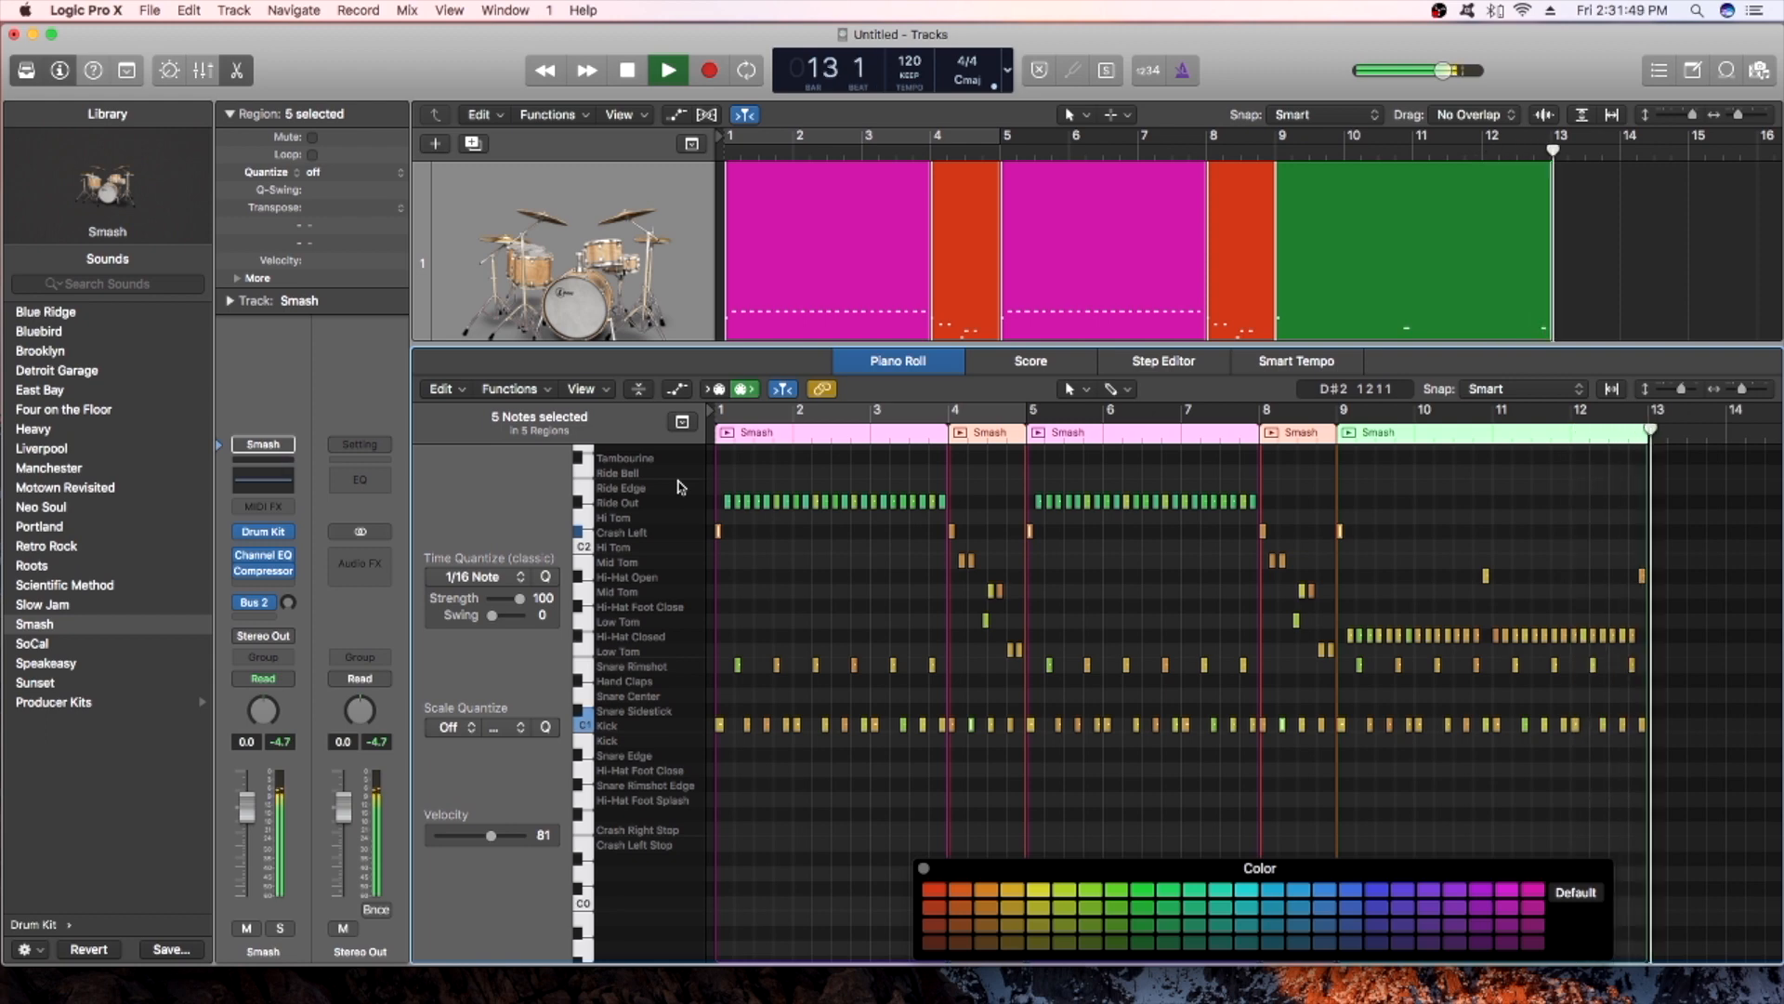
key("space")
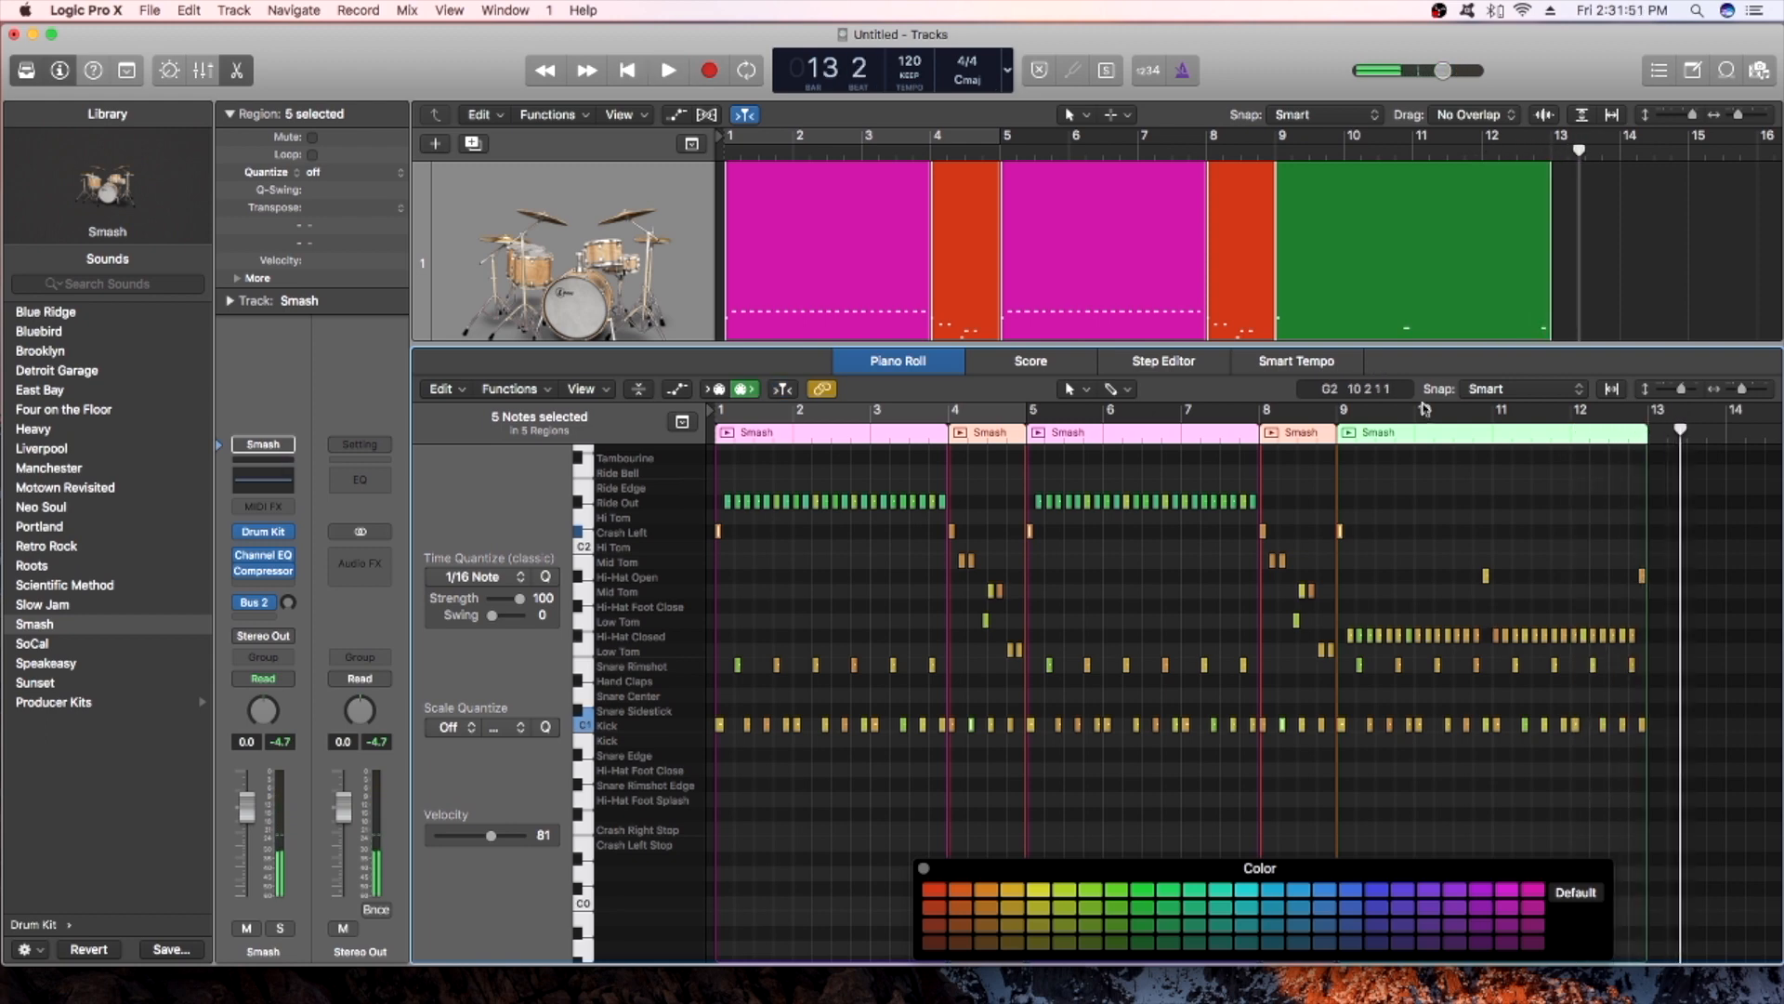
Set the project tempo to 140 BPM and play the arrangement from bar 1.
left_click_drag(1354, 344, 1346, 576)
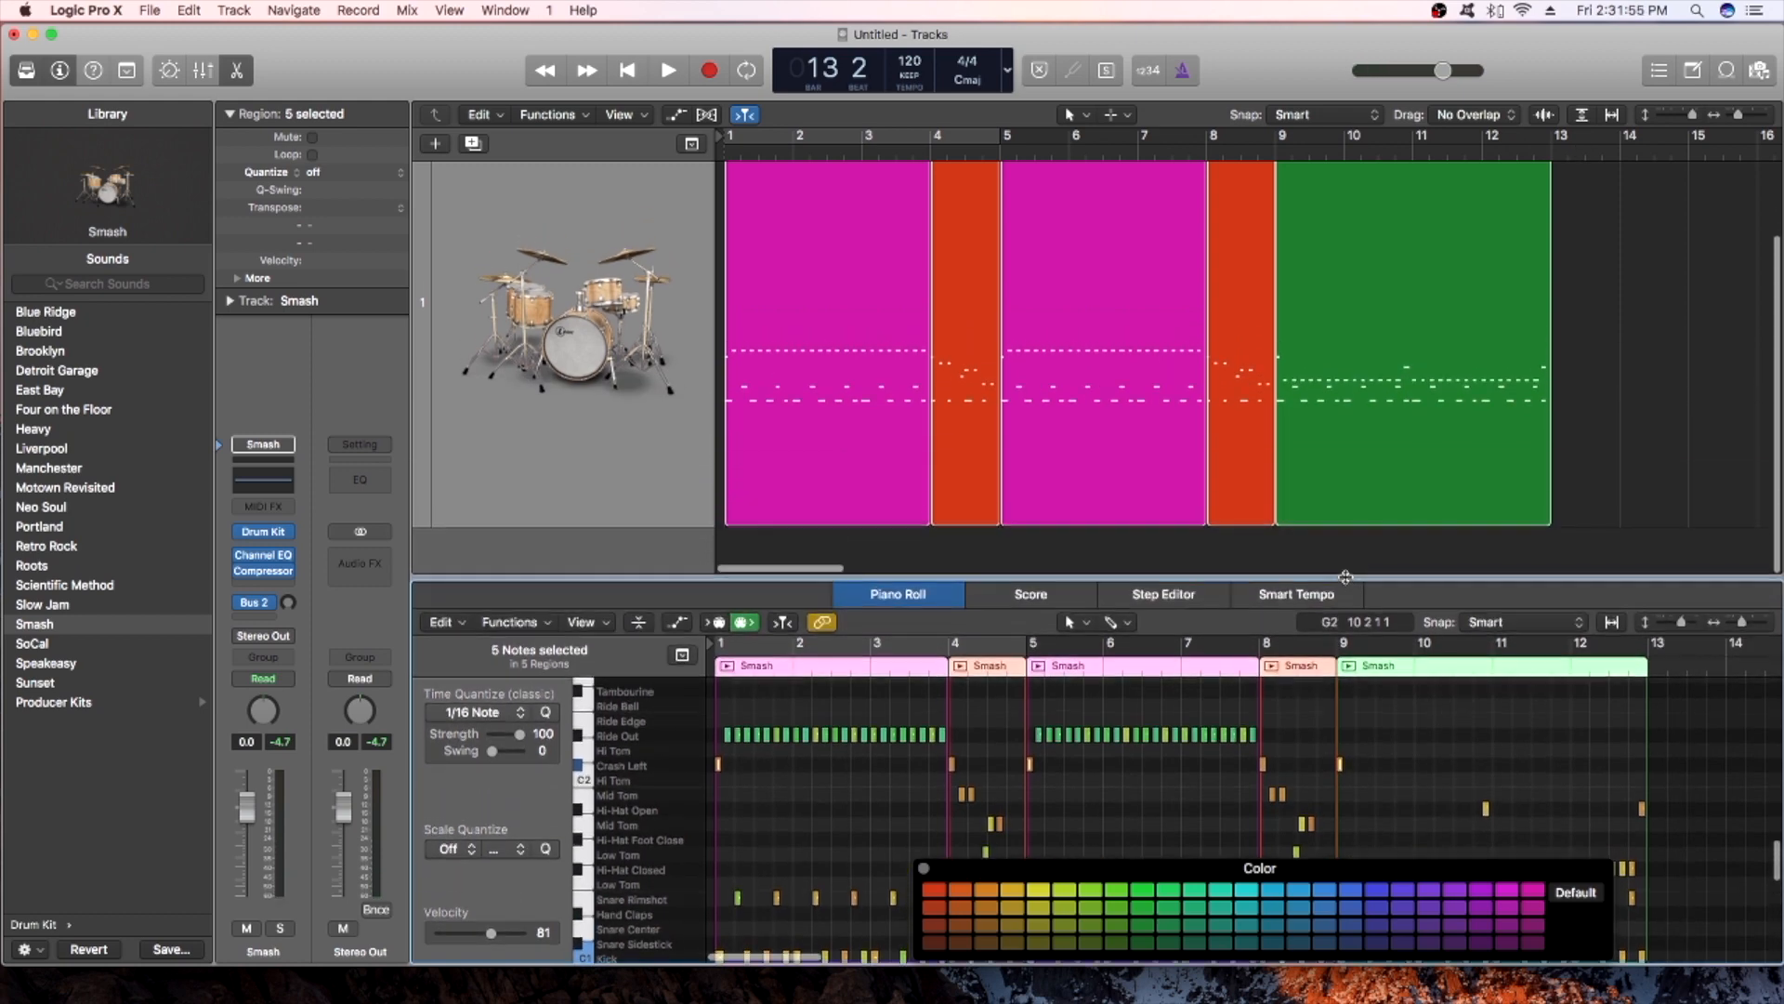
double_click(908, 63)
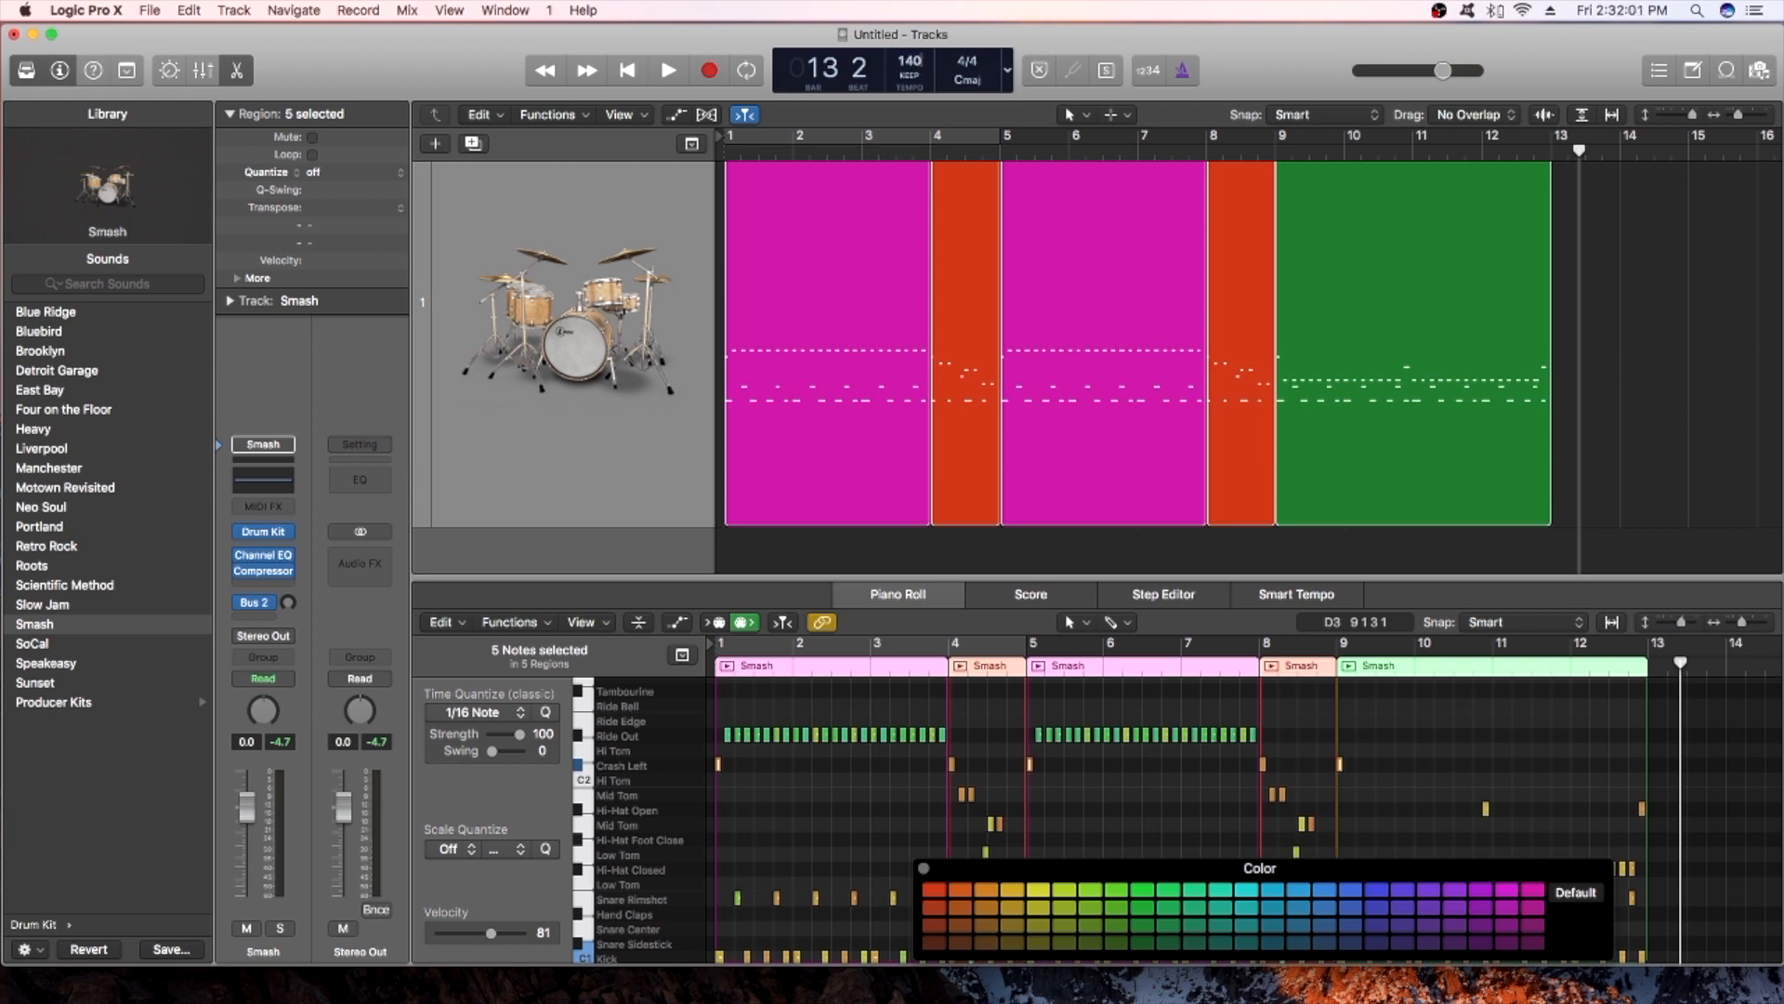
key("Return")
key("space")
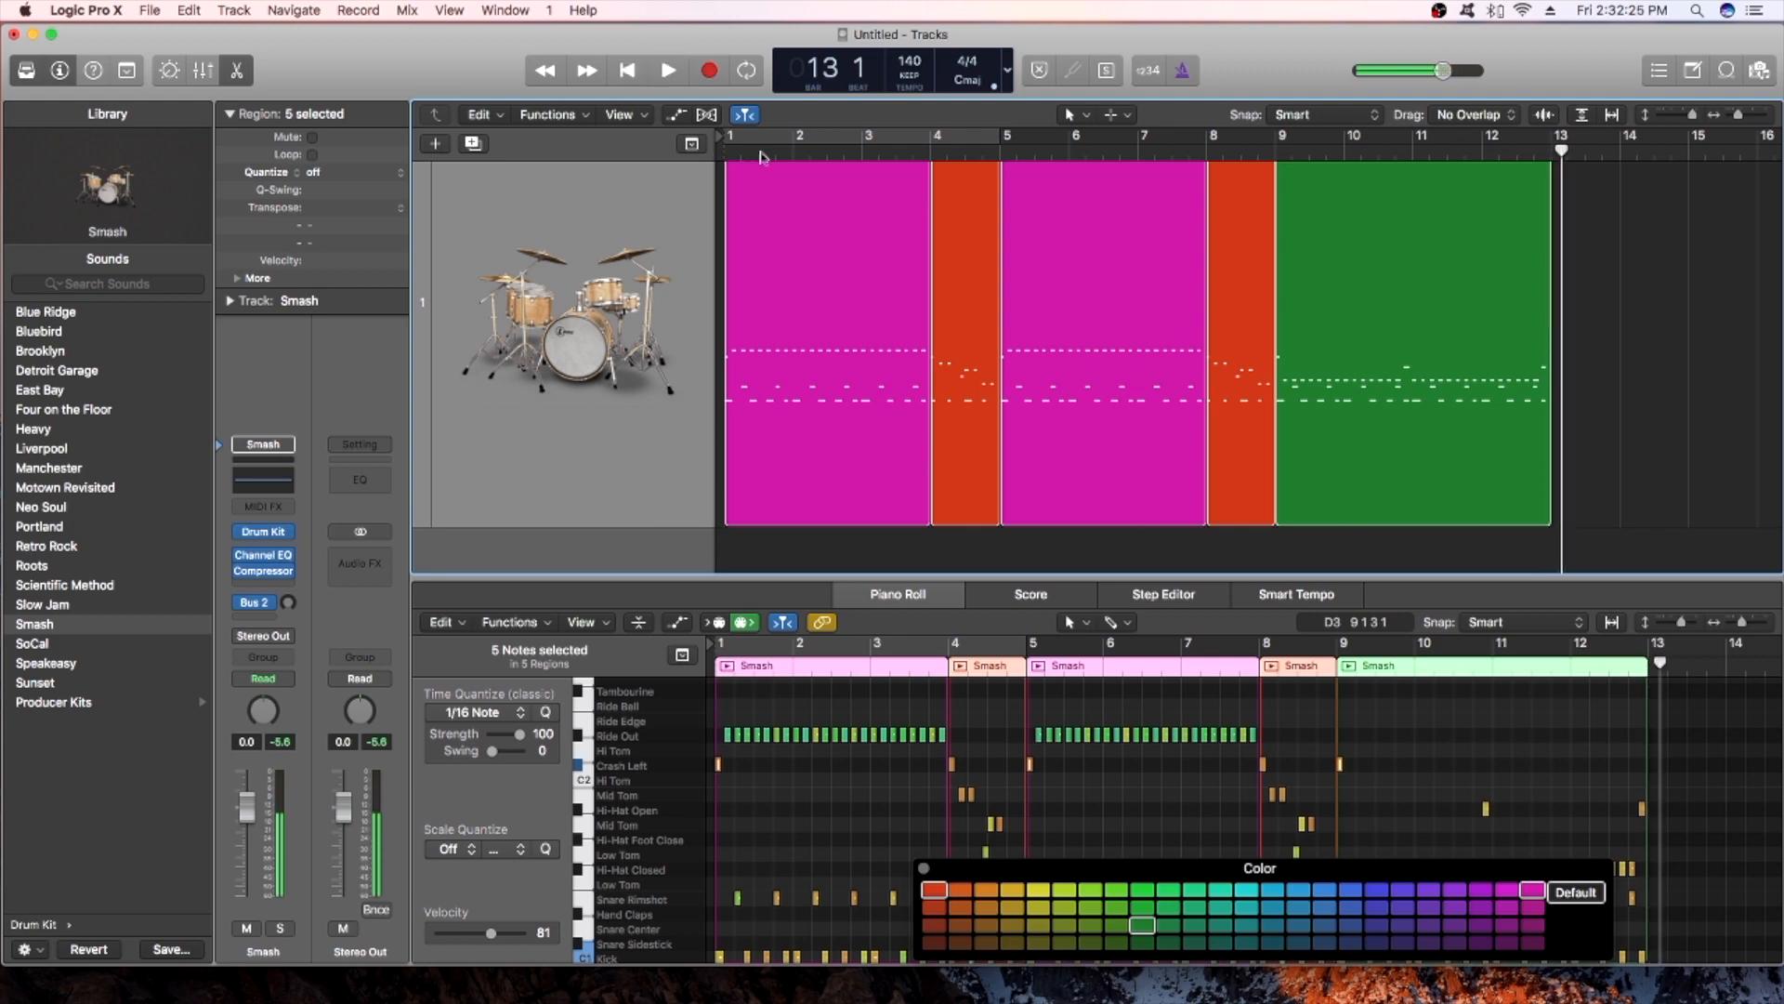
Shorten only the green region that starts at bar 9 so that it ends at bar 12.
left_click_drag(1542, 428, 1487, 423)
key("super+z")
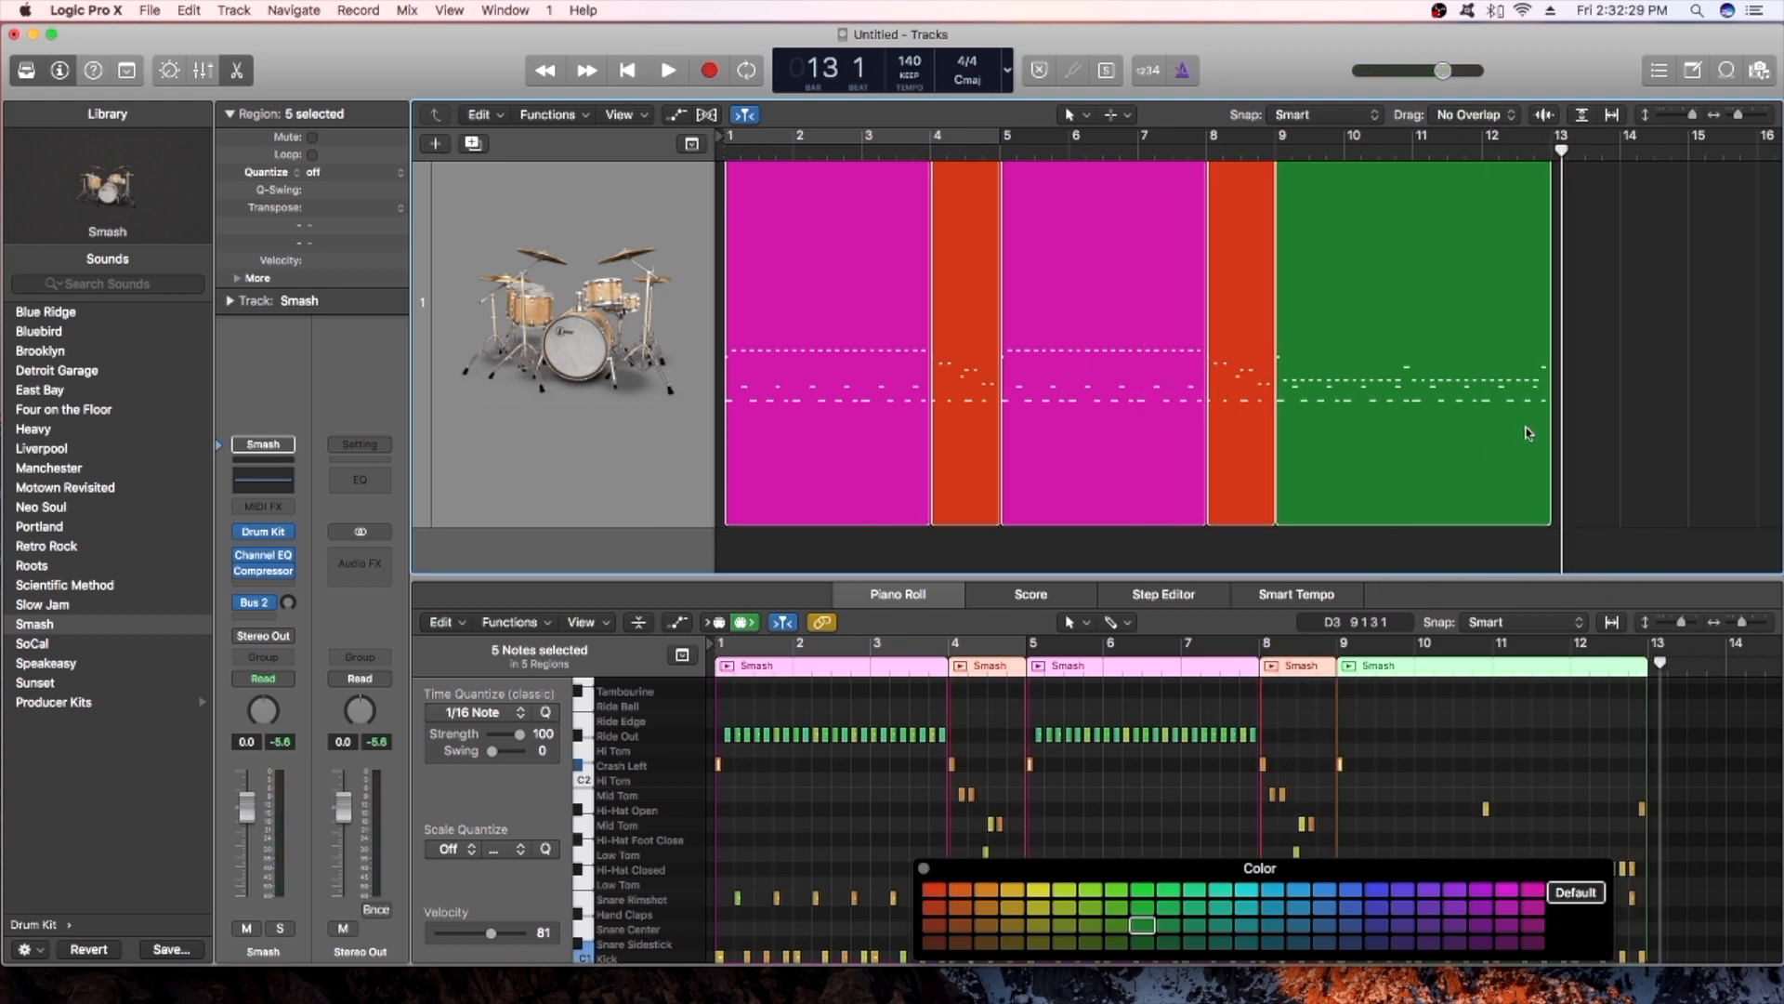
left_click(1567, 439)
left_click_drag(1542, 436, 1473, 433)
Copy the red tom-fill region from bar 8 to bar 12 and play the copied fill.
left_click(1256, 405)
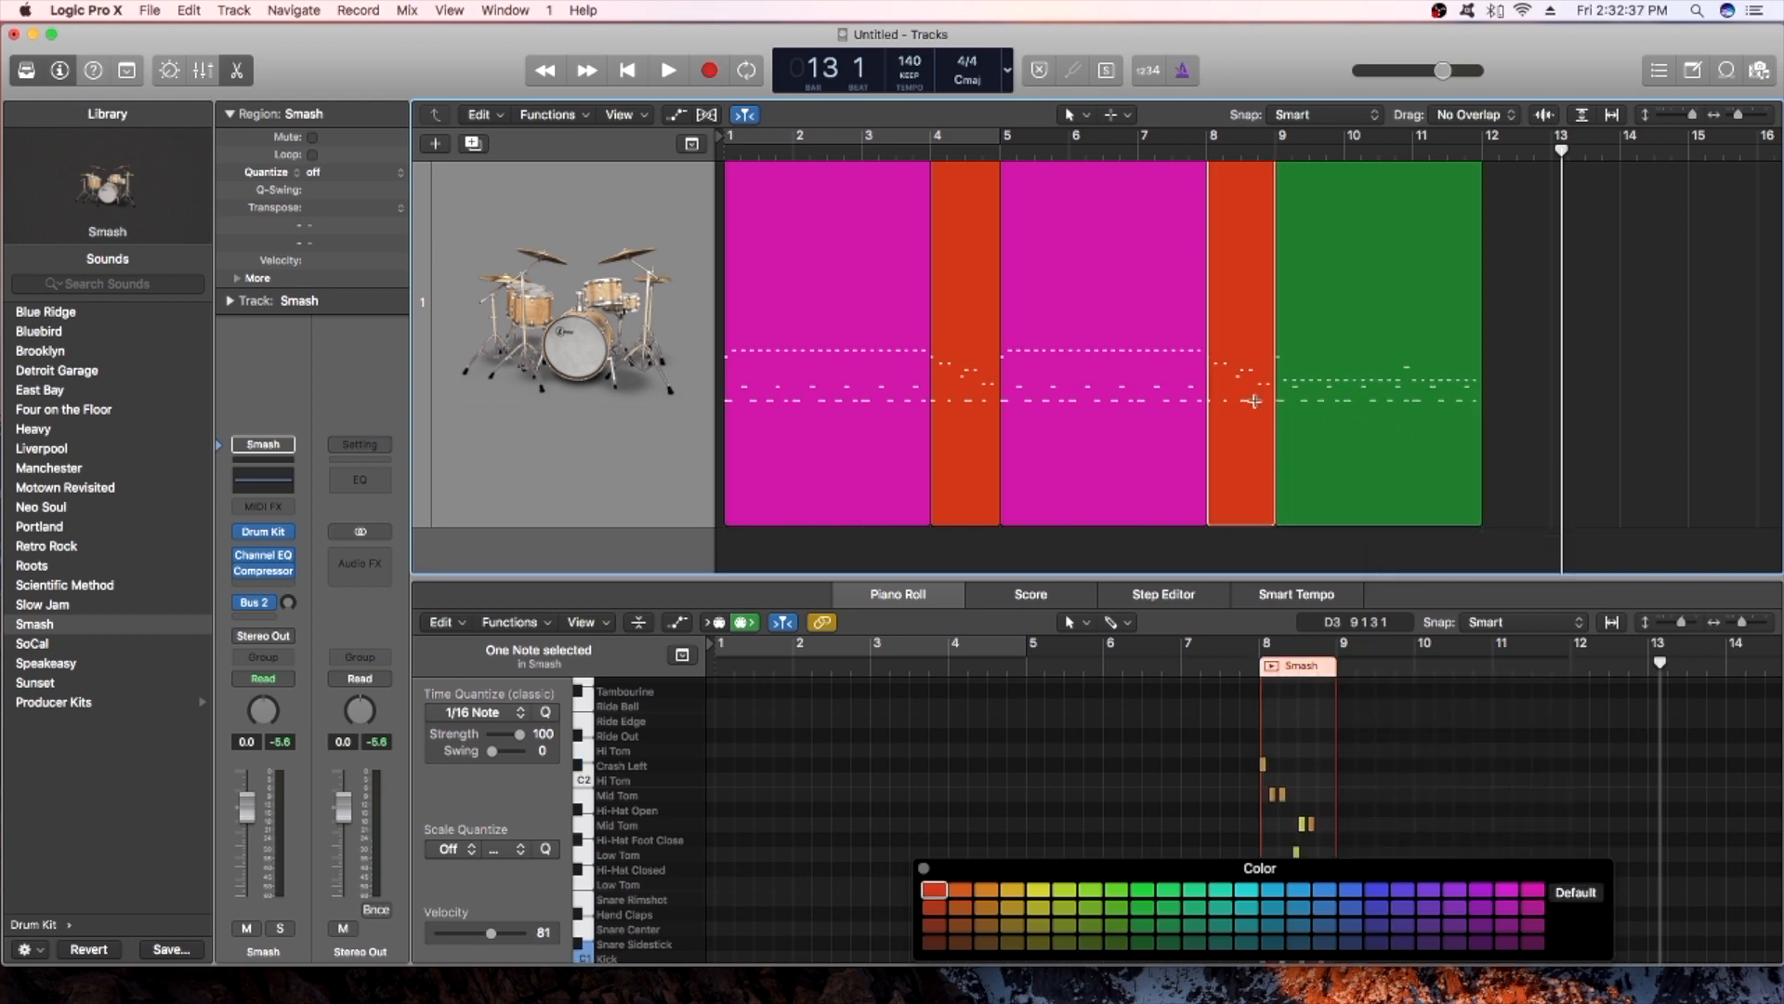
left_click(1478, 152)
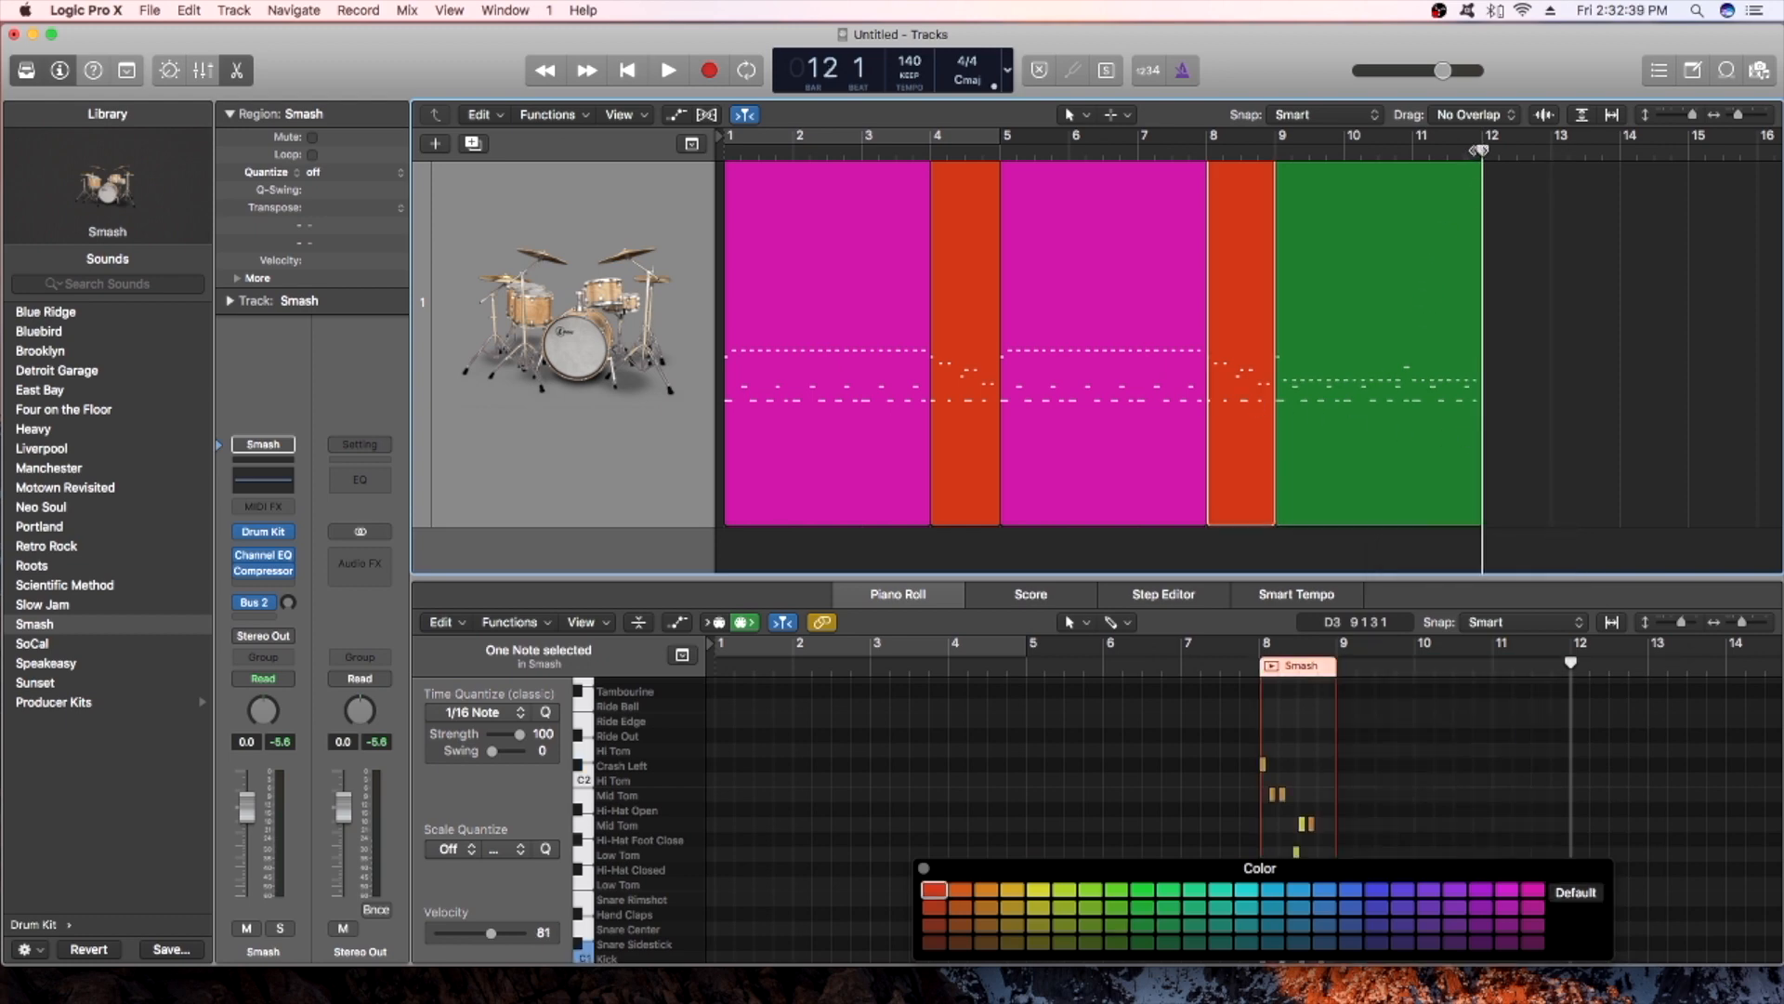
key("super+v")
key("space")
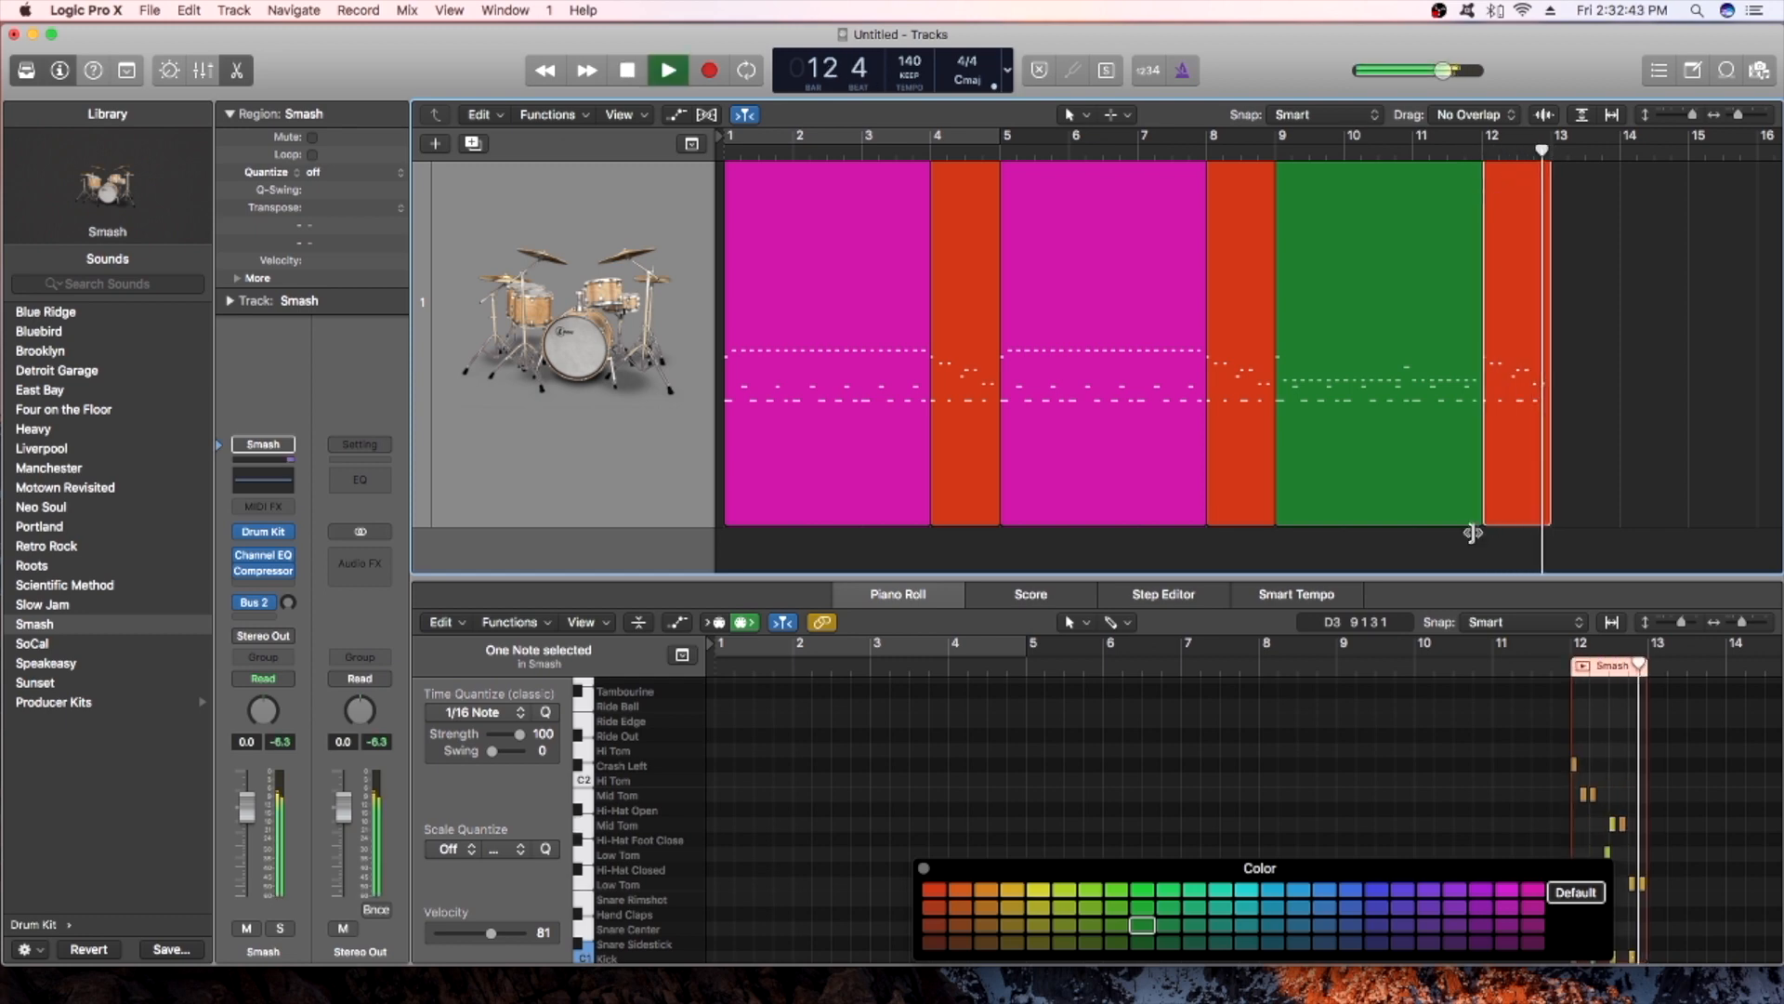
Copy the three-bar green region from bar 9 to bar 13 and play the copy.
left_click_drag(1436, 550, 1492, 526)
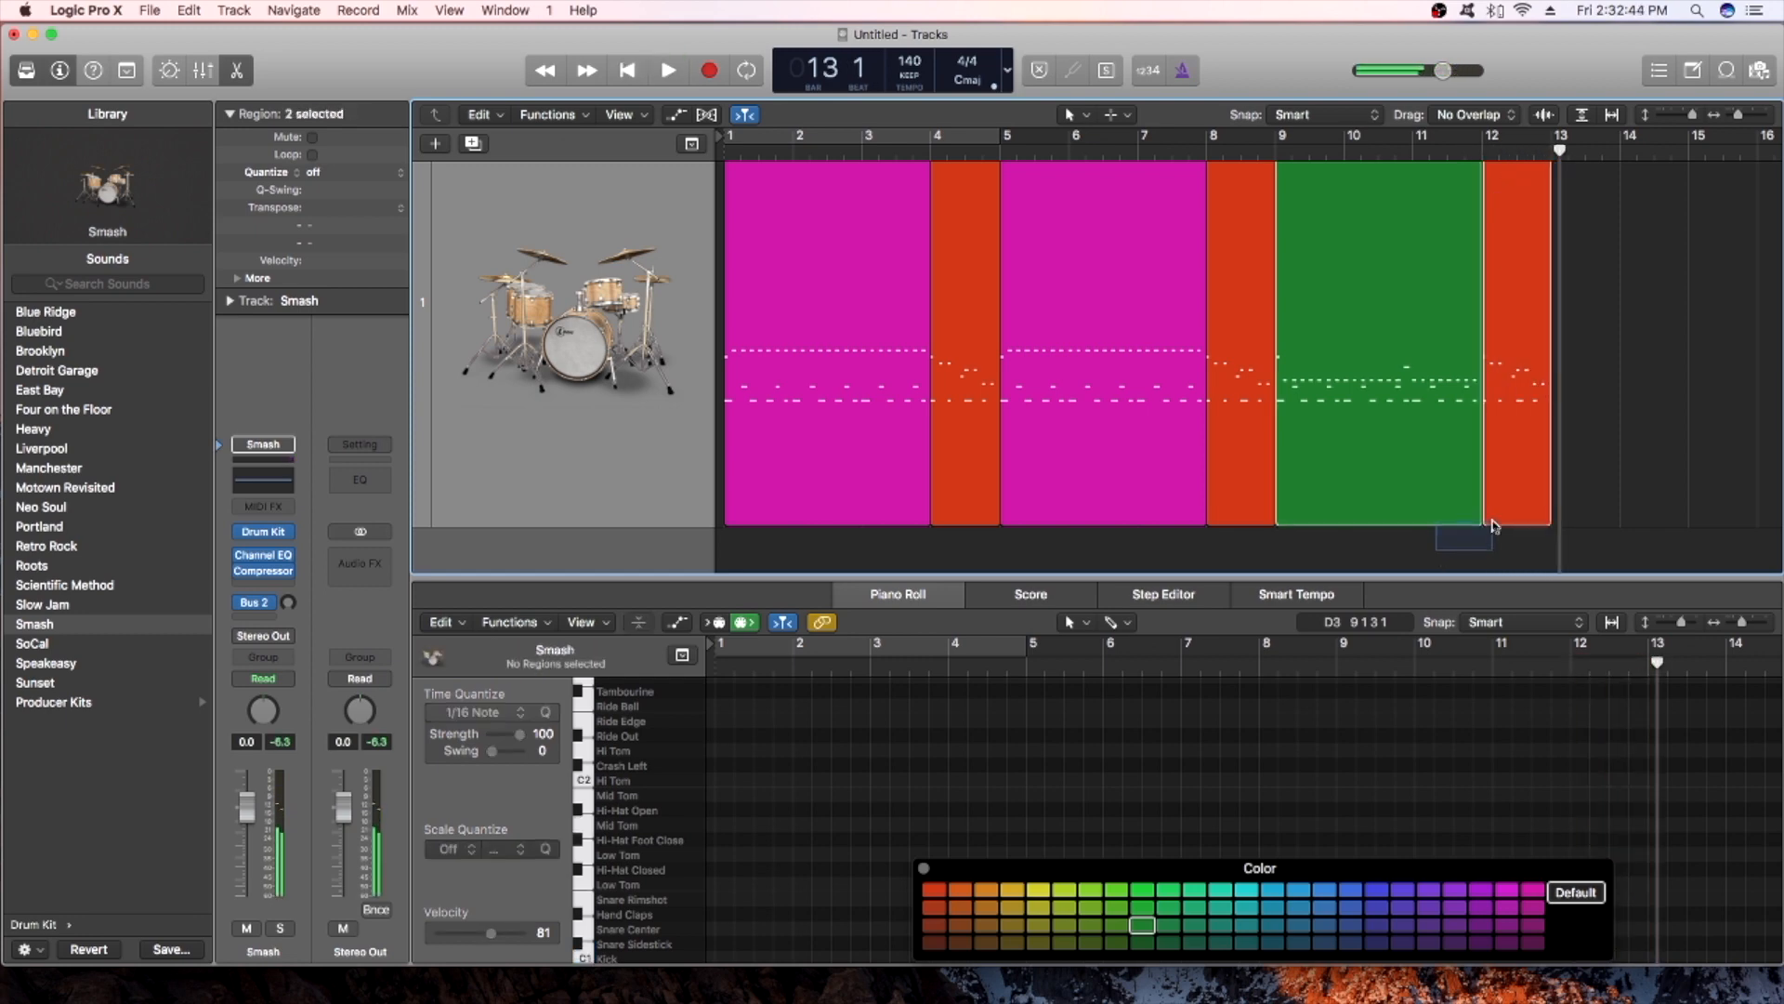
left_click(1438, 520)
left_click(1552, 151)
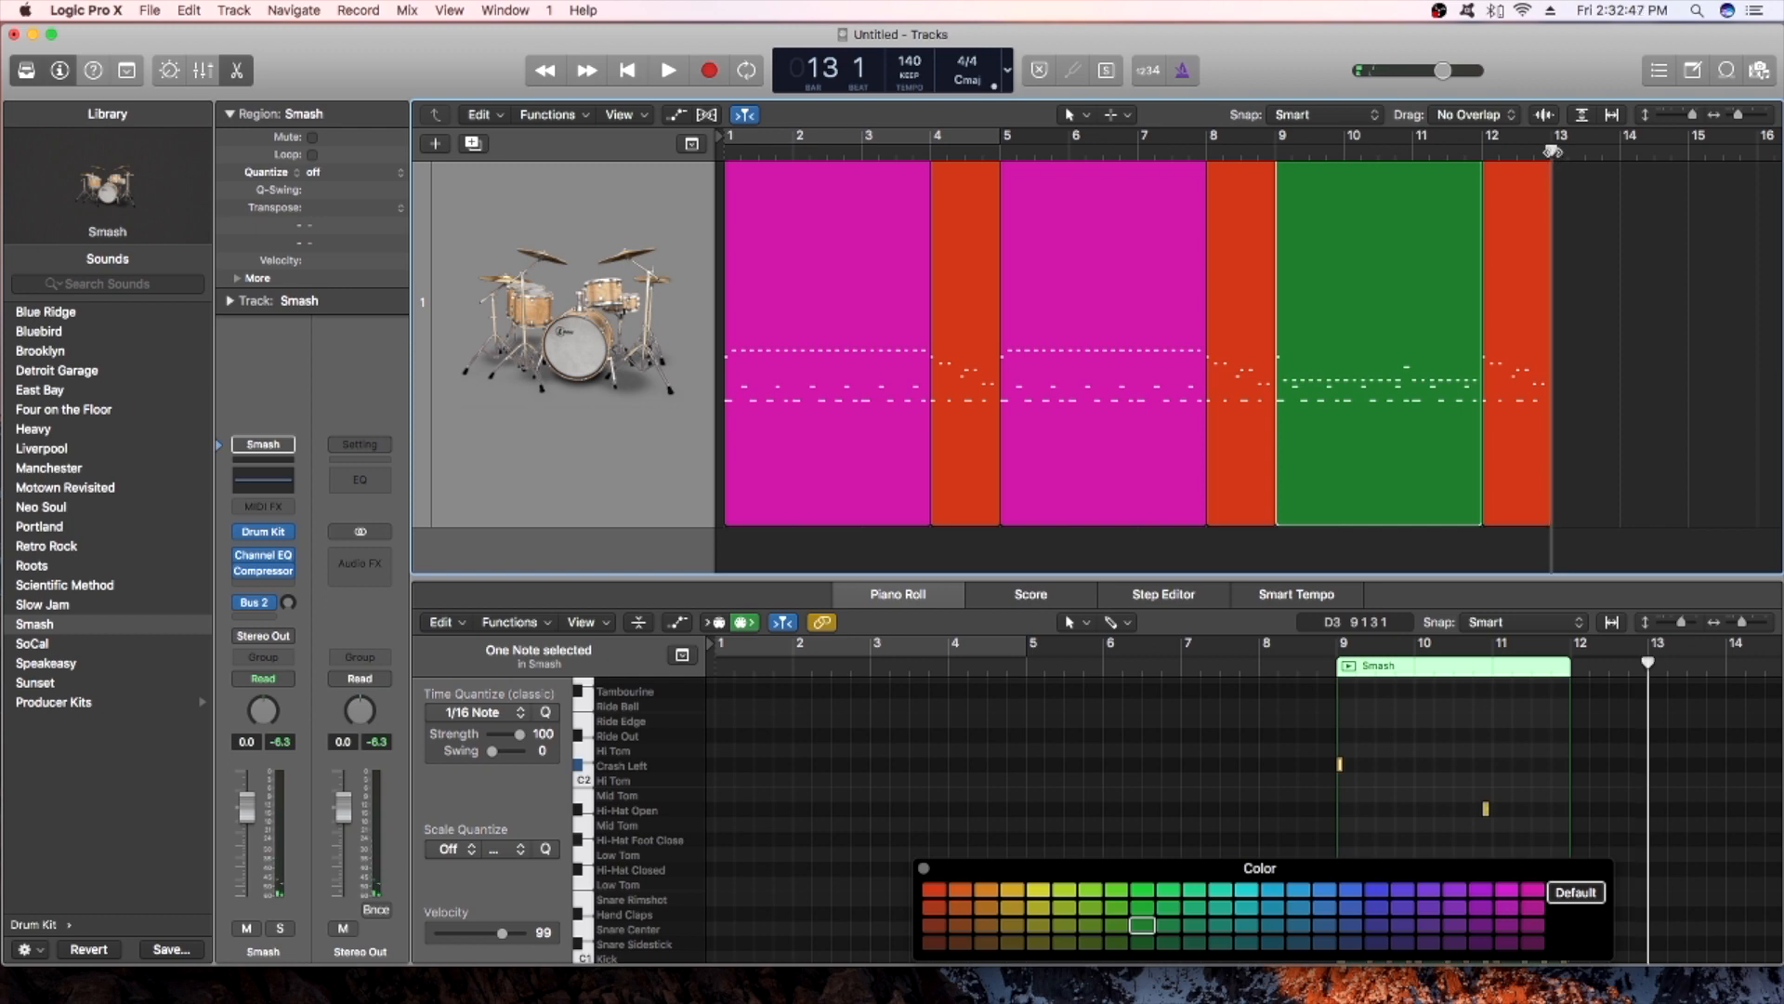
key("super+v")
left_click(1383, 151)
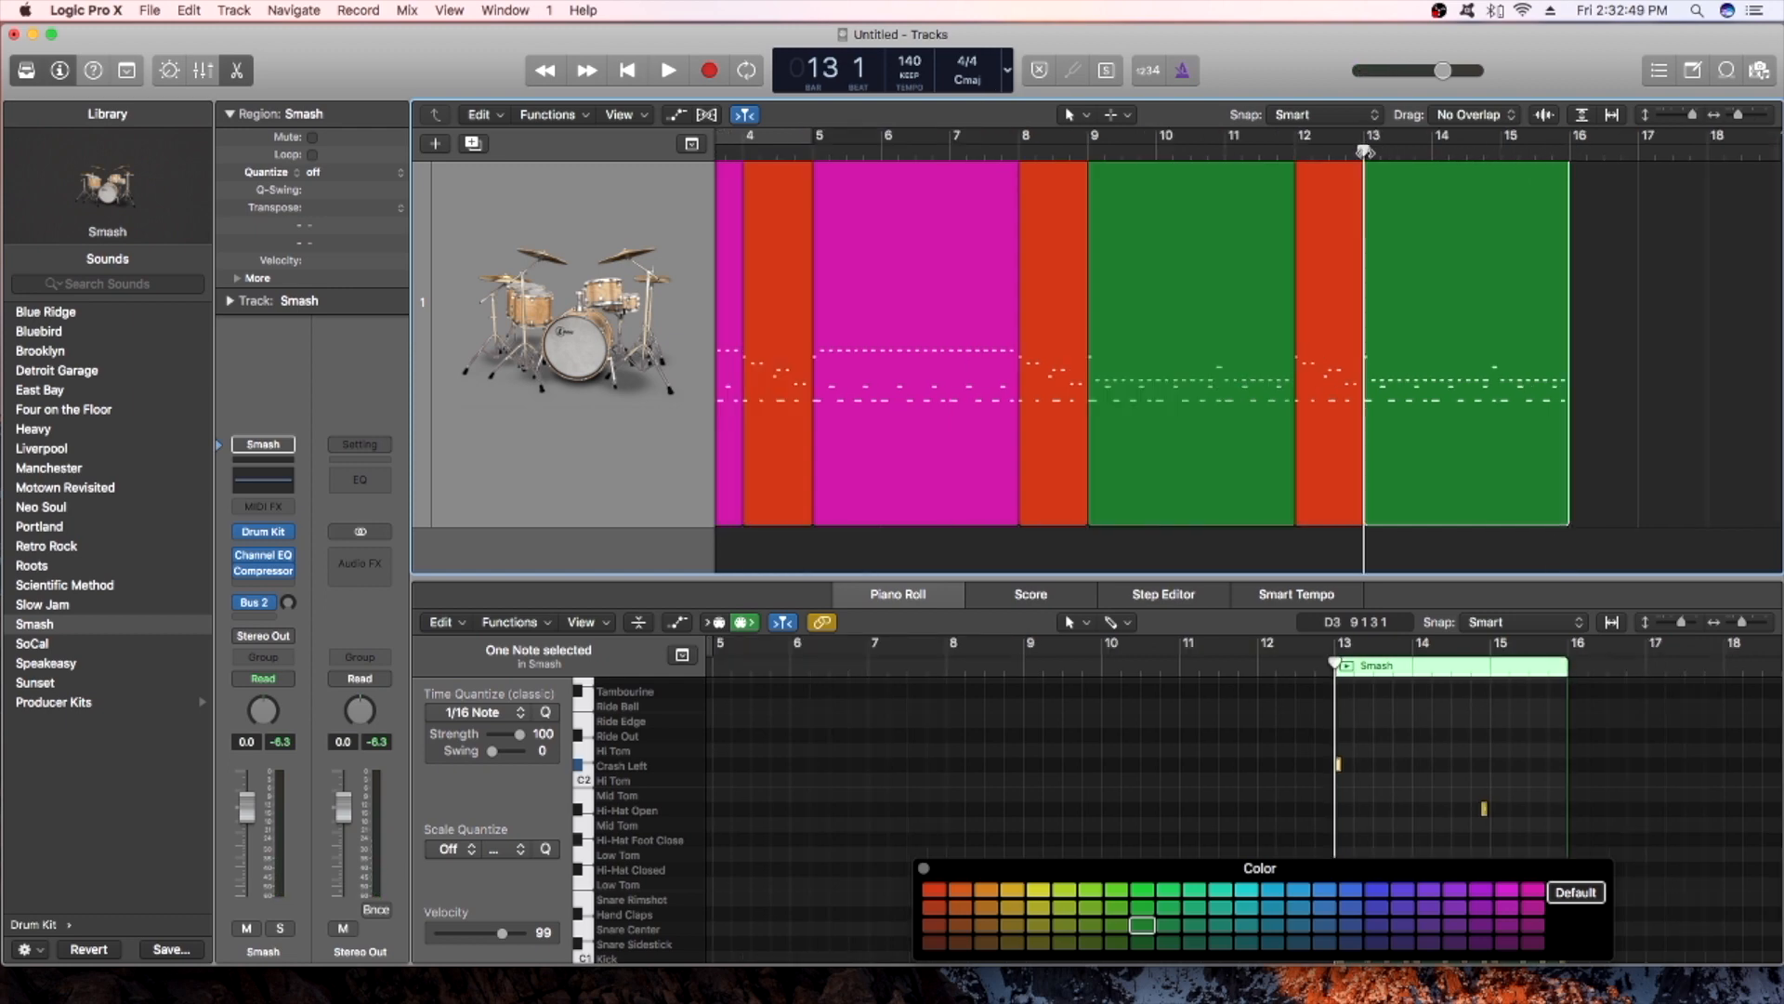
key("space")
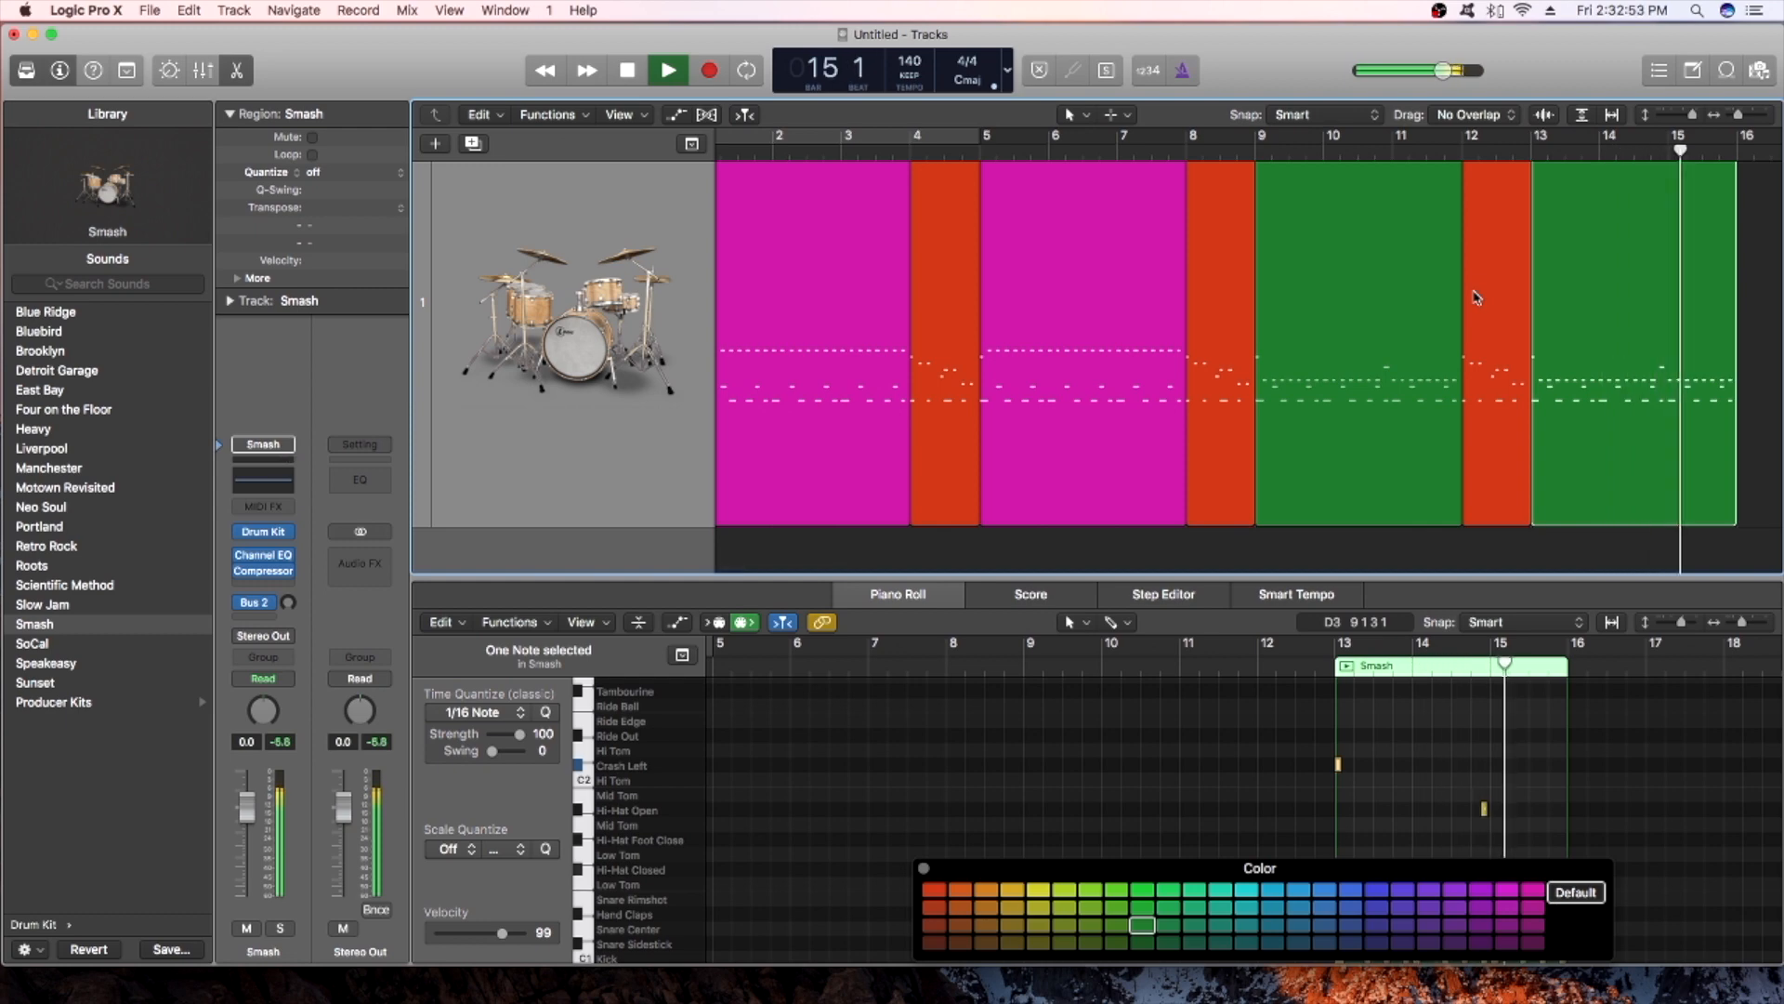
scroll(1474, 293, "left", 1)
key("space")
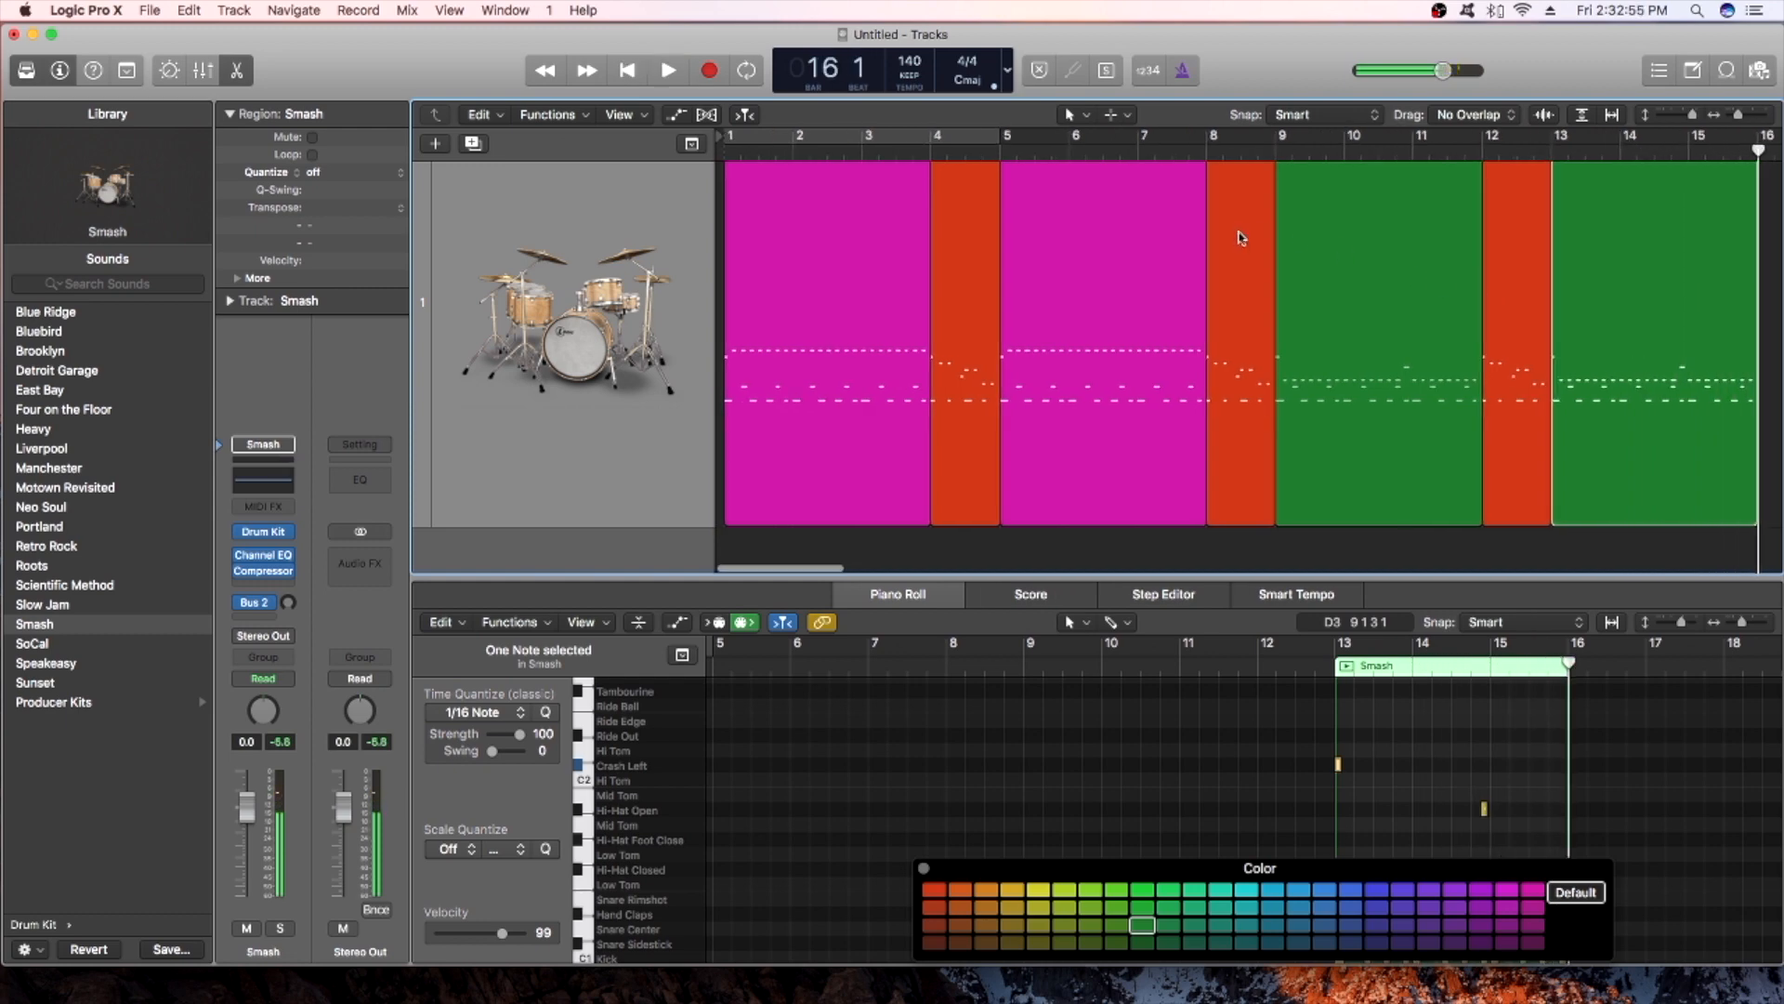
Play the full fifteen-bar arrangement from bar 1 past the end of the last green region.
left_click(723, 151)
key("space")
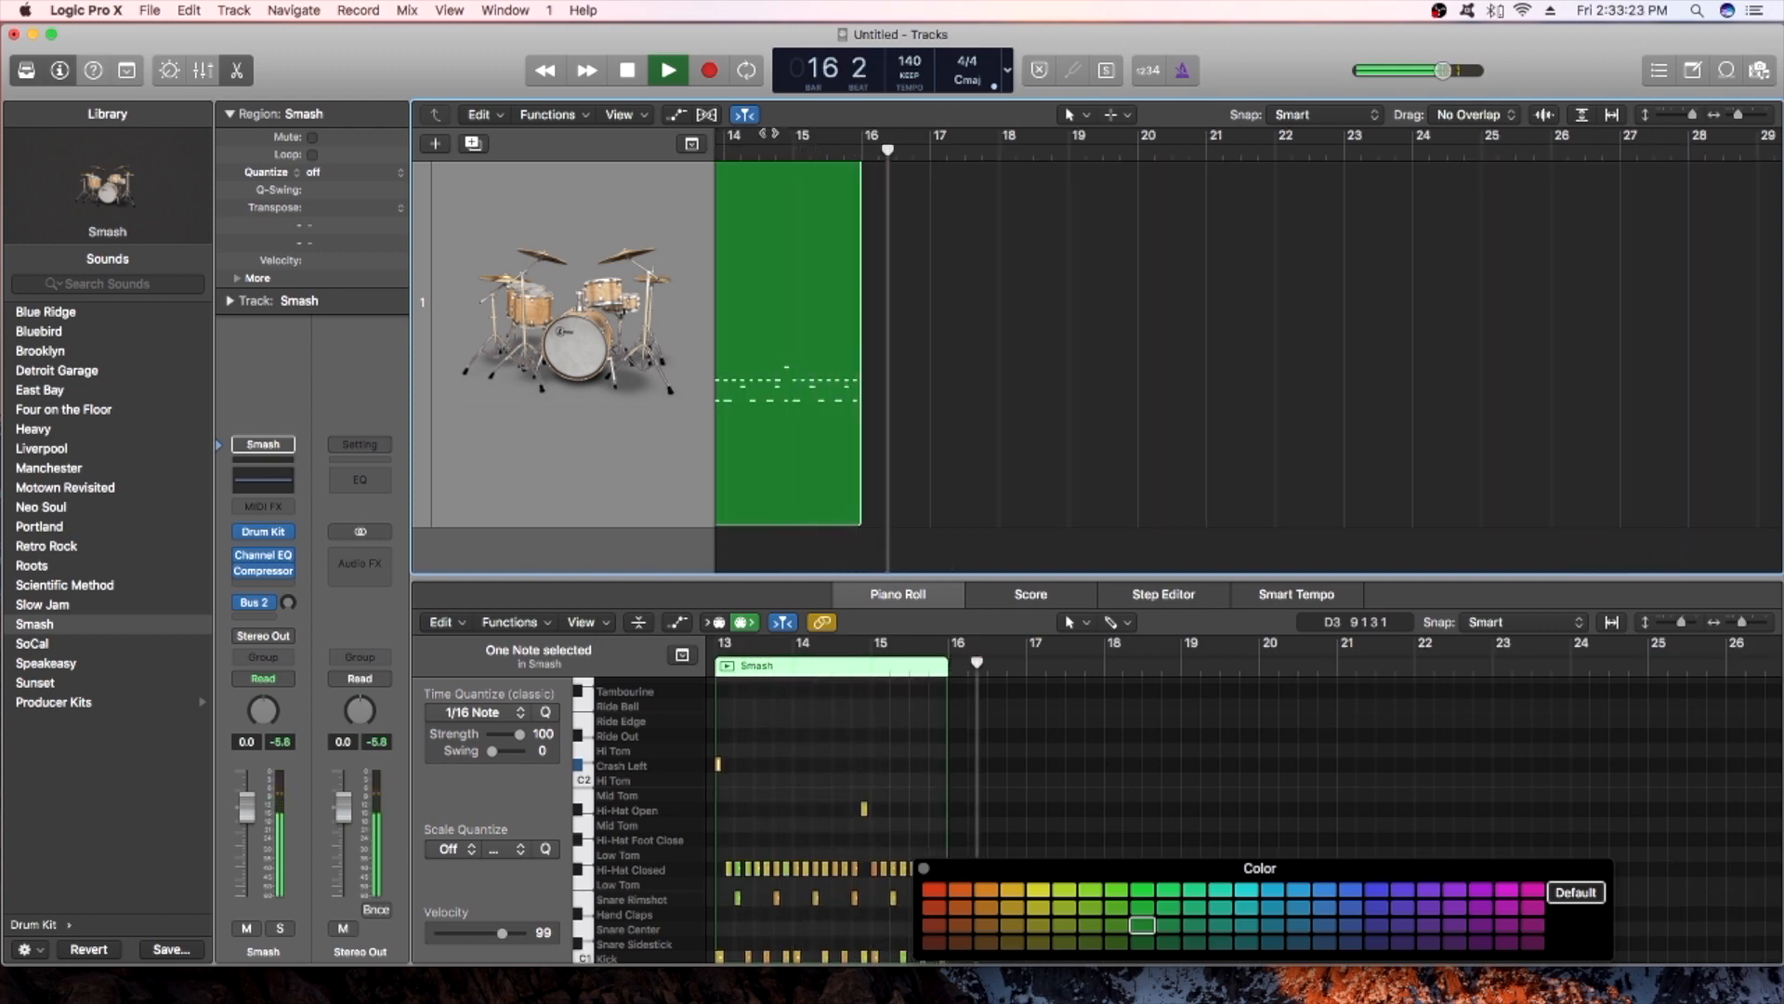
key("space")
Turn on the cycle range and extend it over the whole arrangement, from bar 1 to bar 16.
scroll(1082, 295, "left", 10)
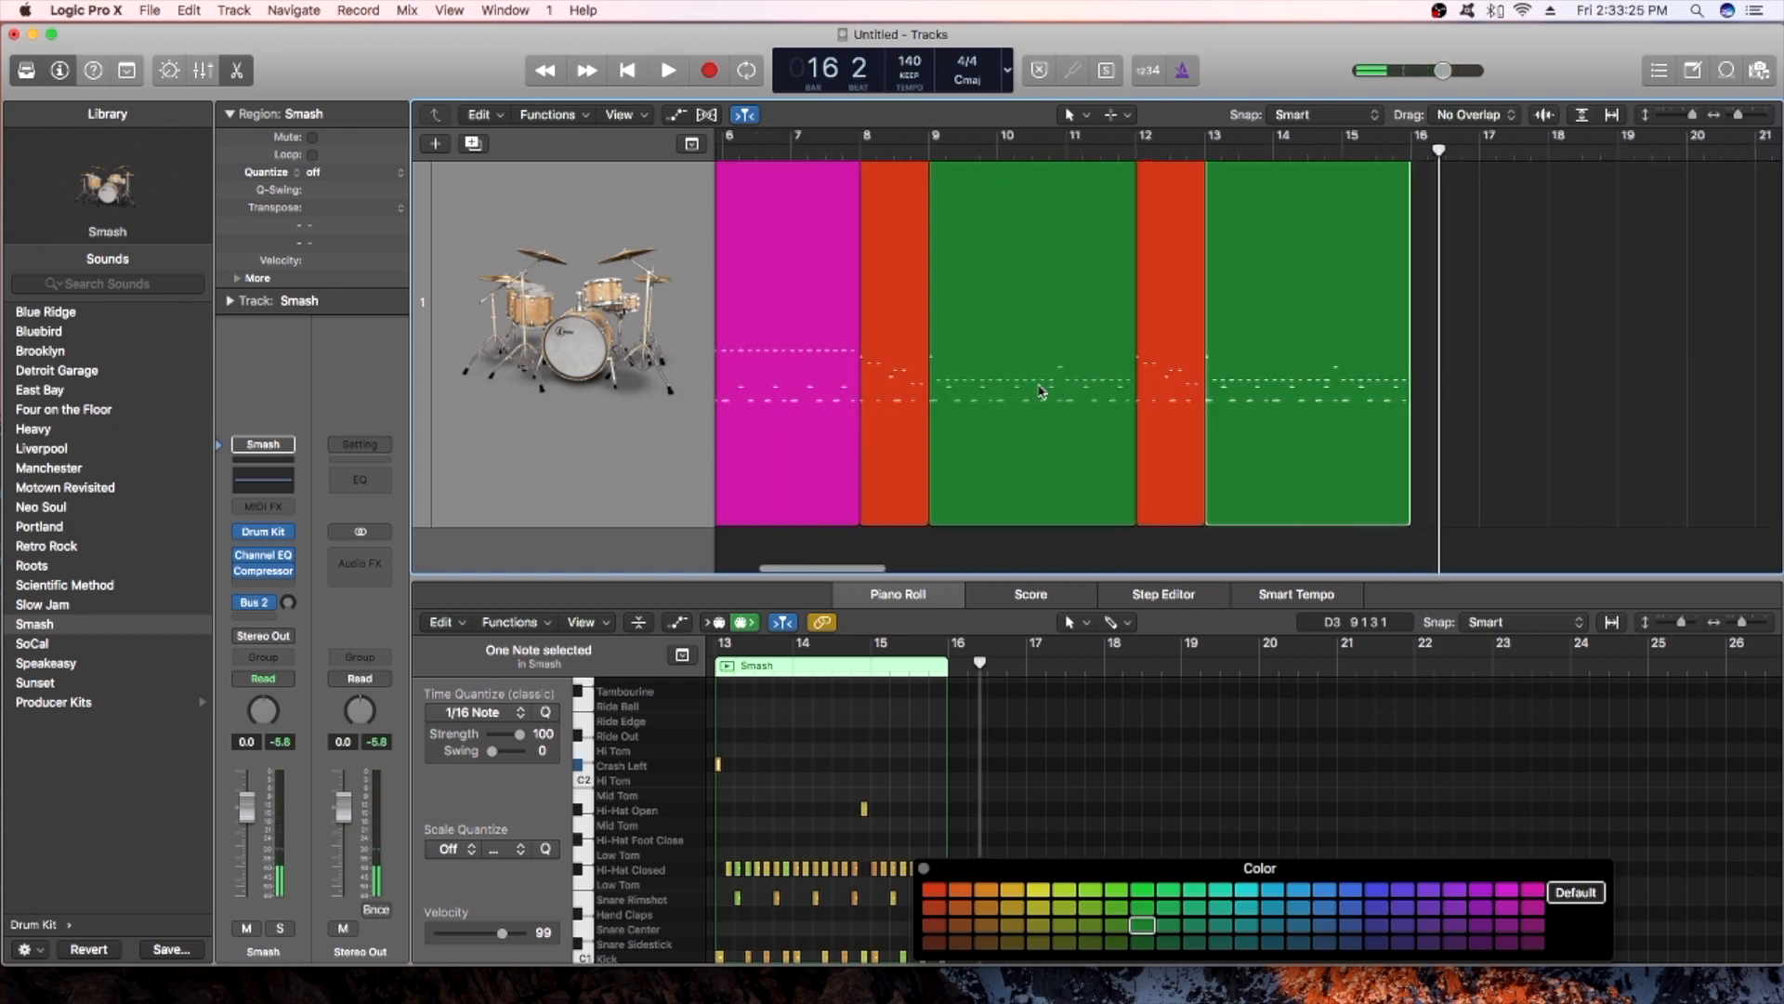
scroll(1041, 390, "left", 5)
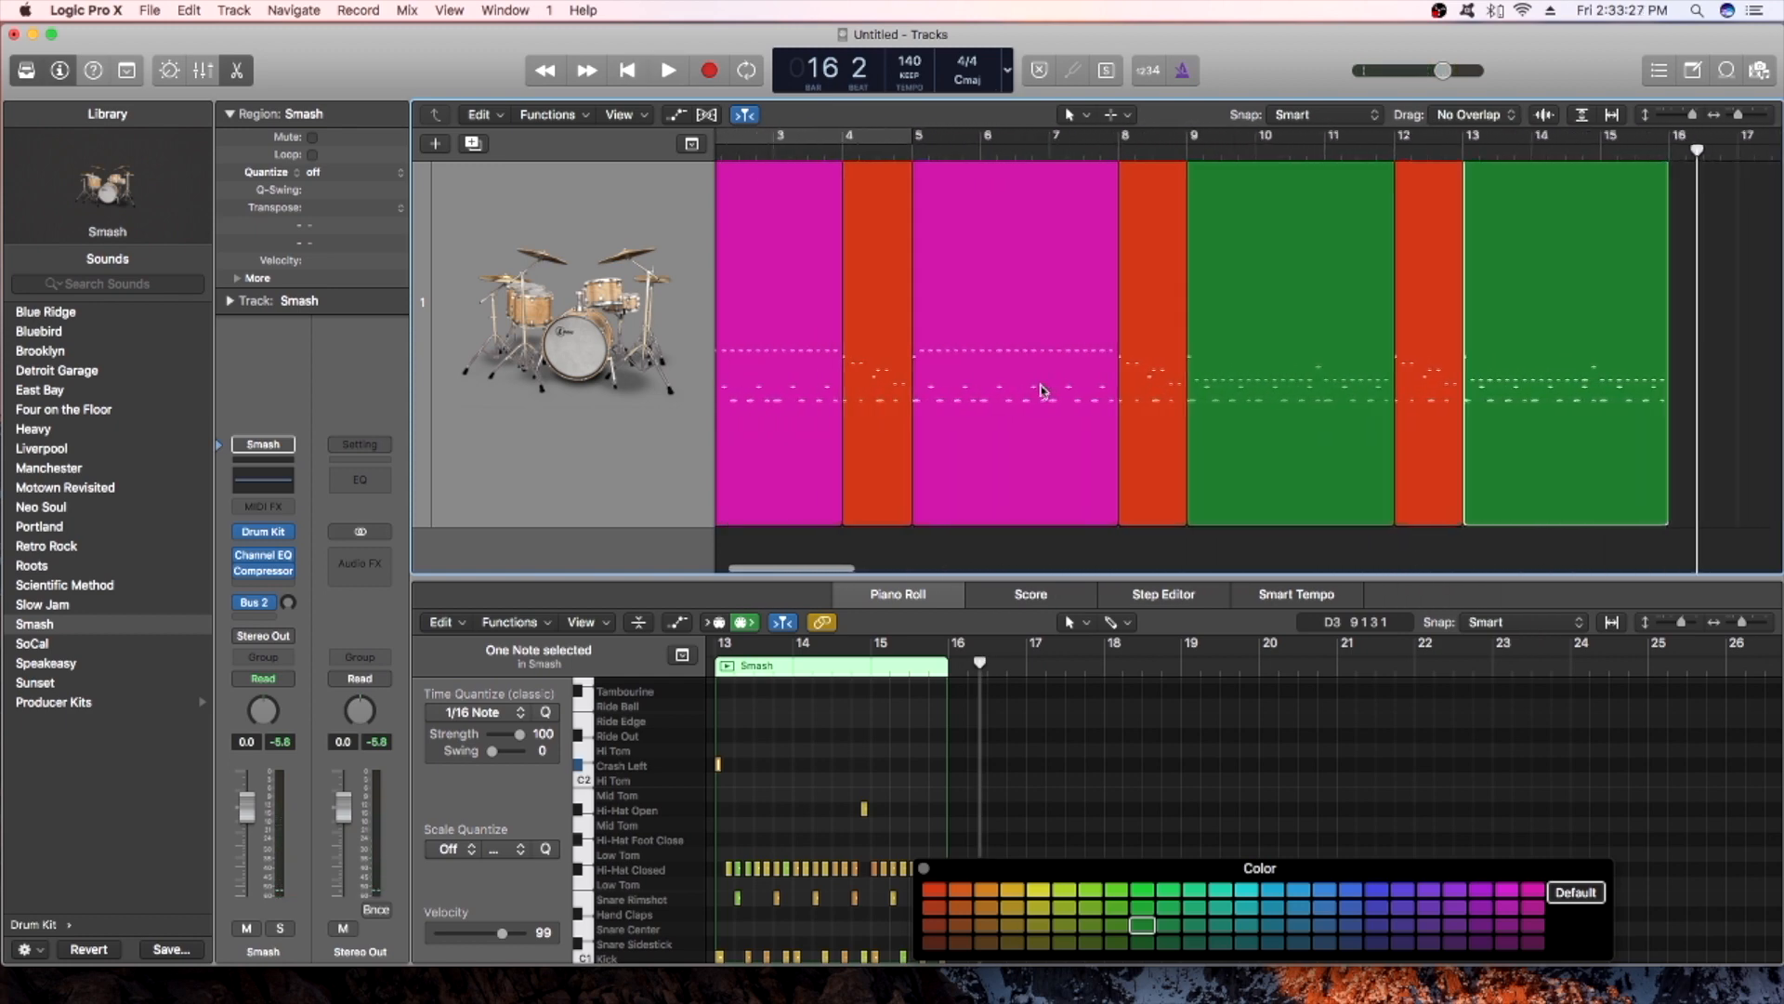
left_click_drag(1692, 116, 1734, 118)
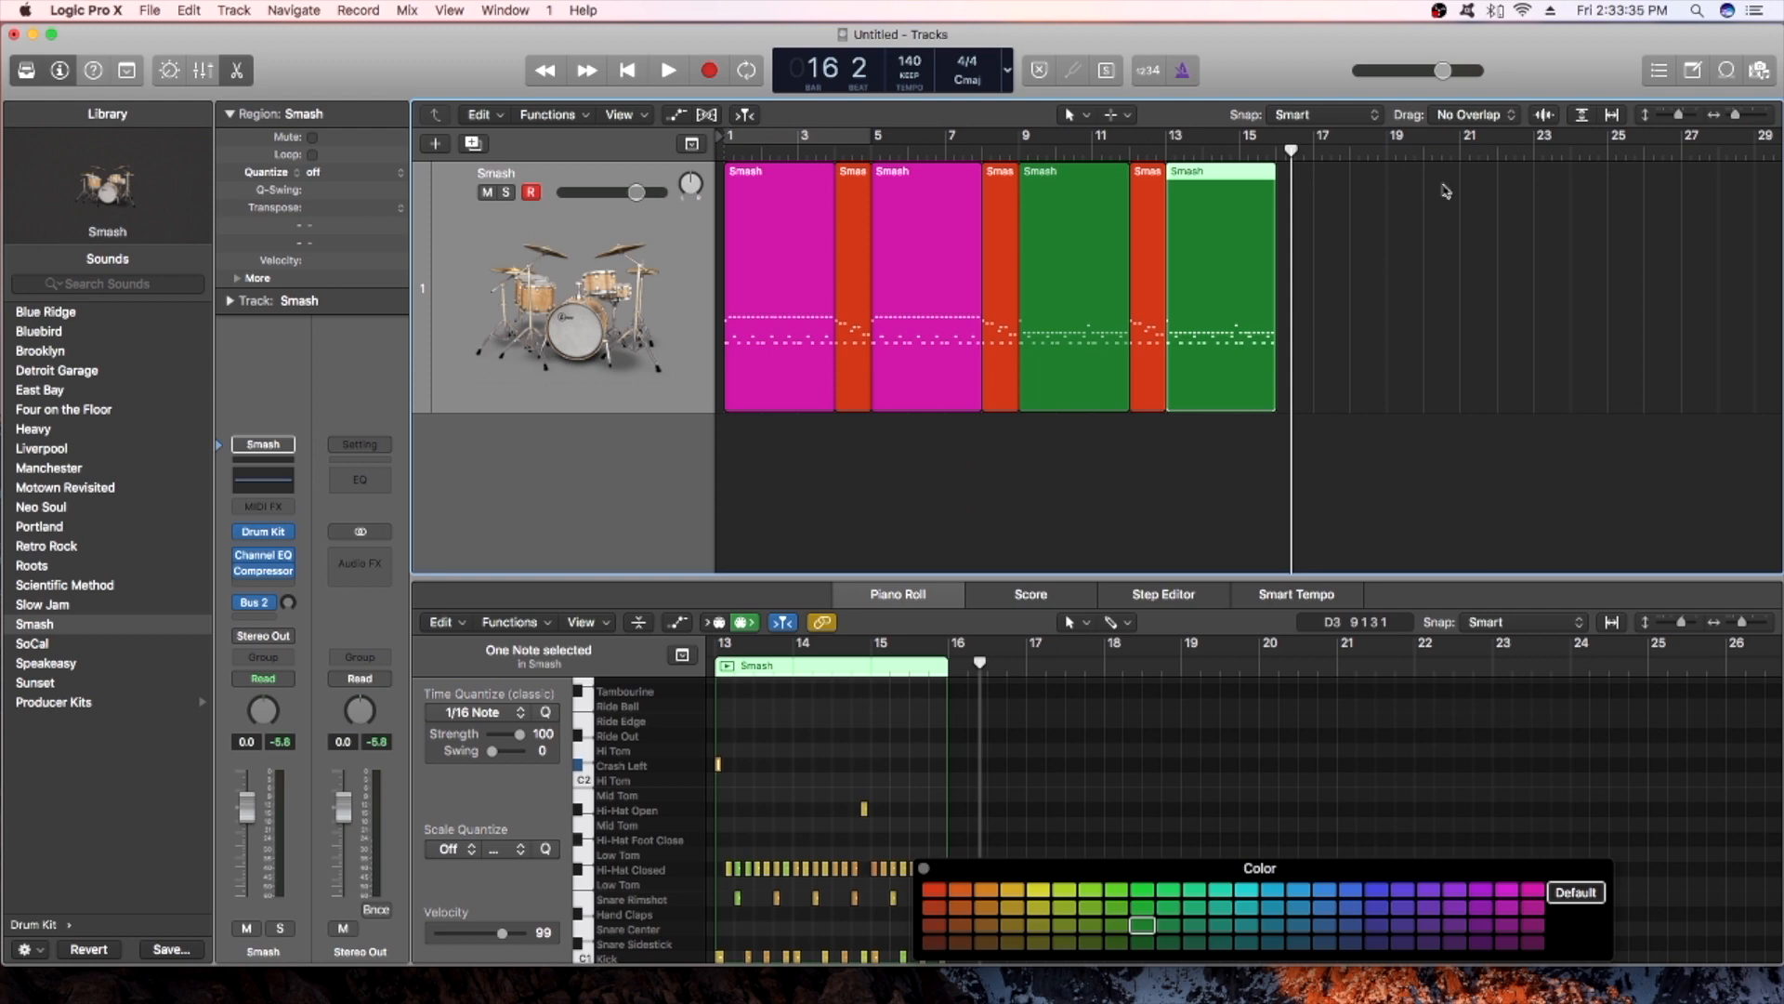
left_click_drag(1678, 119, 1670, 124)
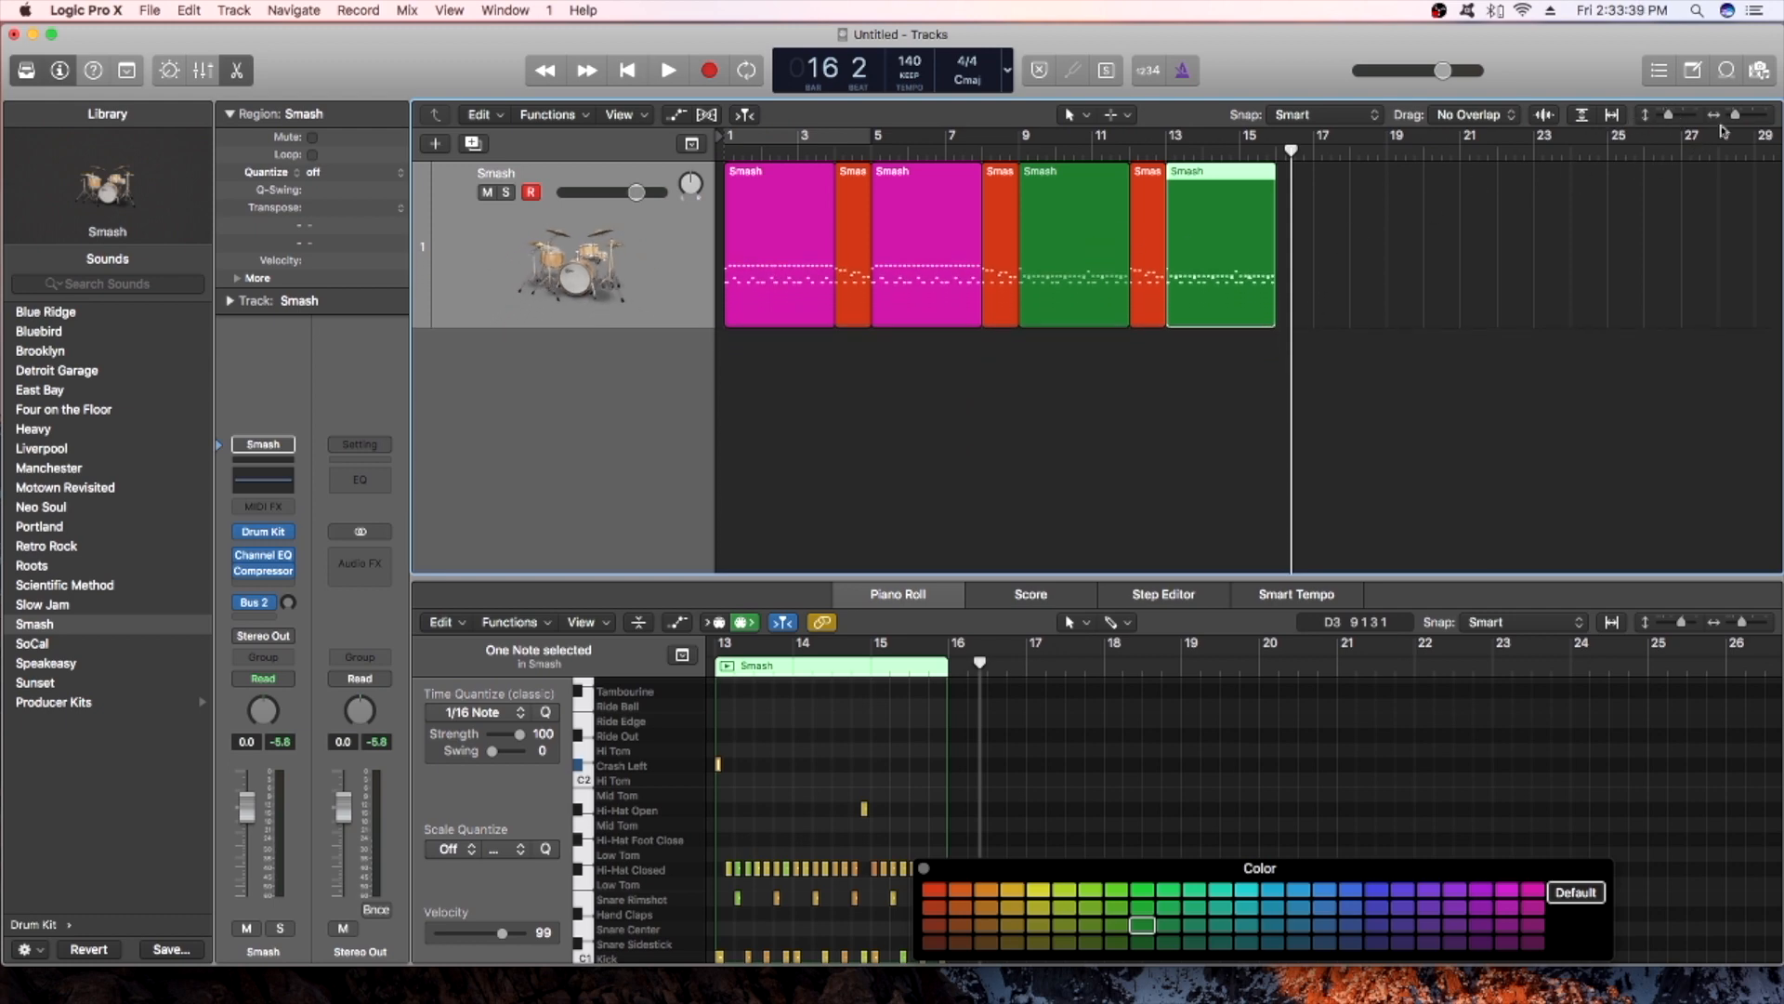
left_click_drag(1736, 120, 1734, 122)
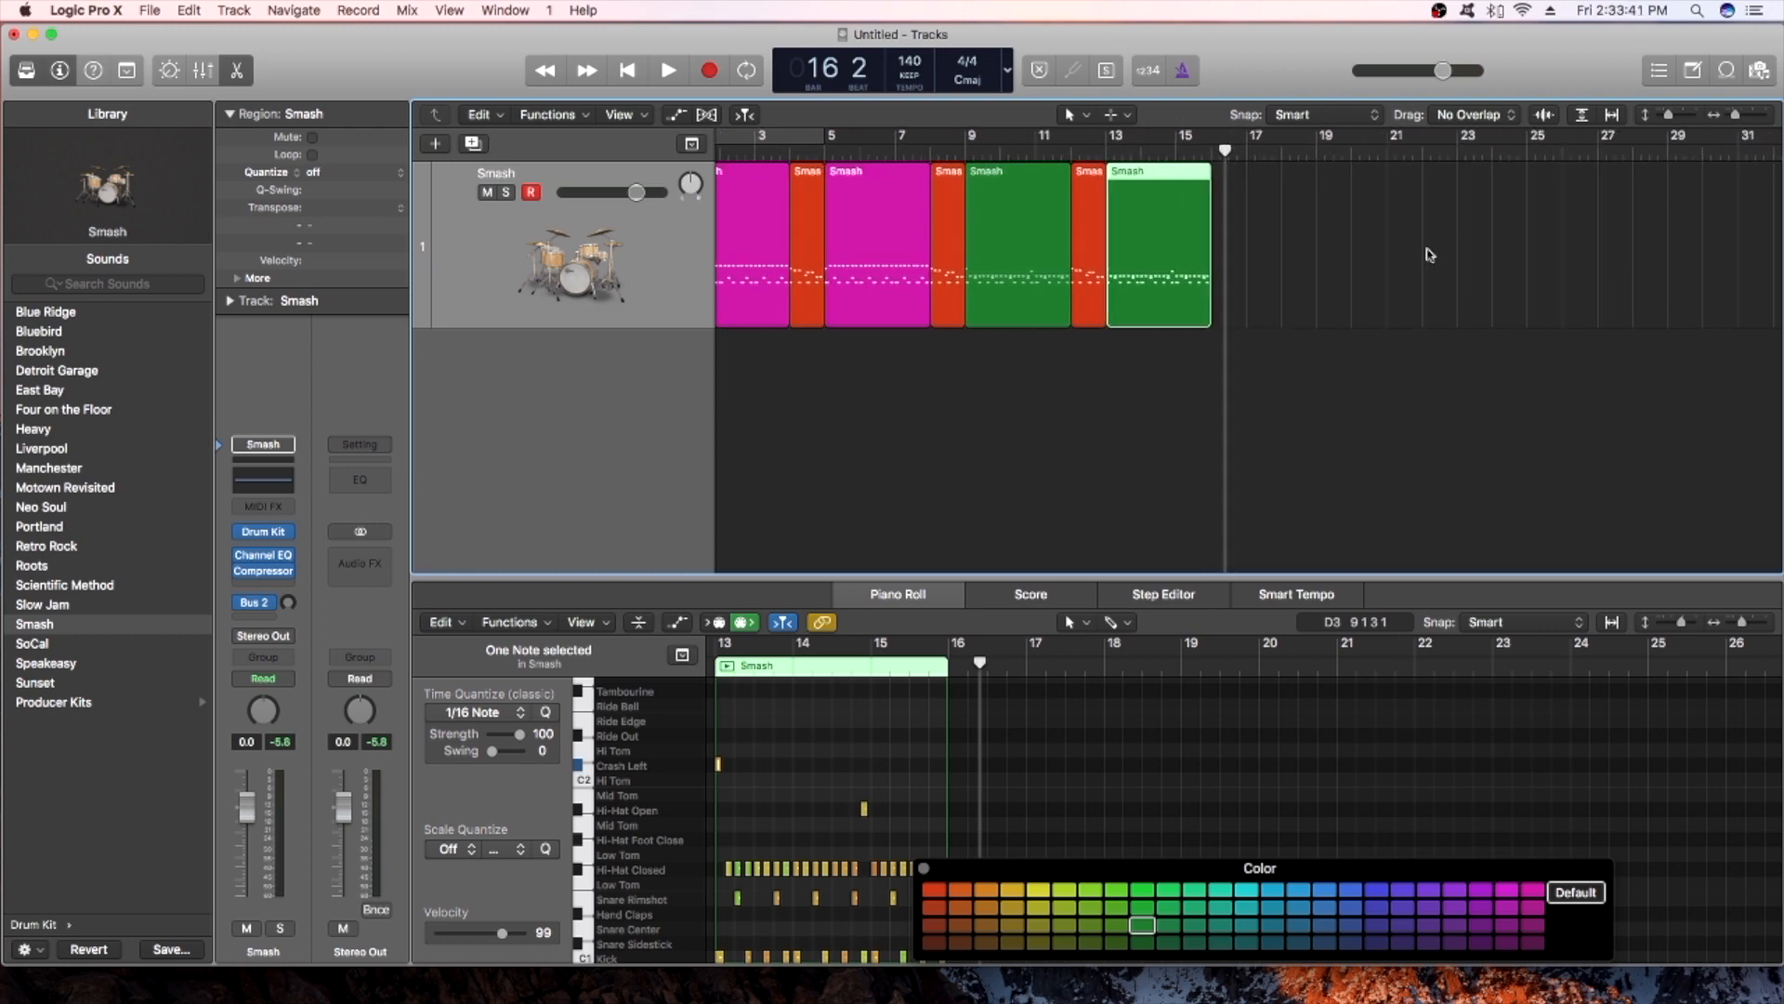
scroll(1421, 258, "left", 3)
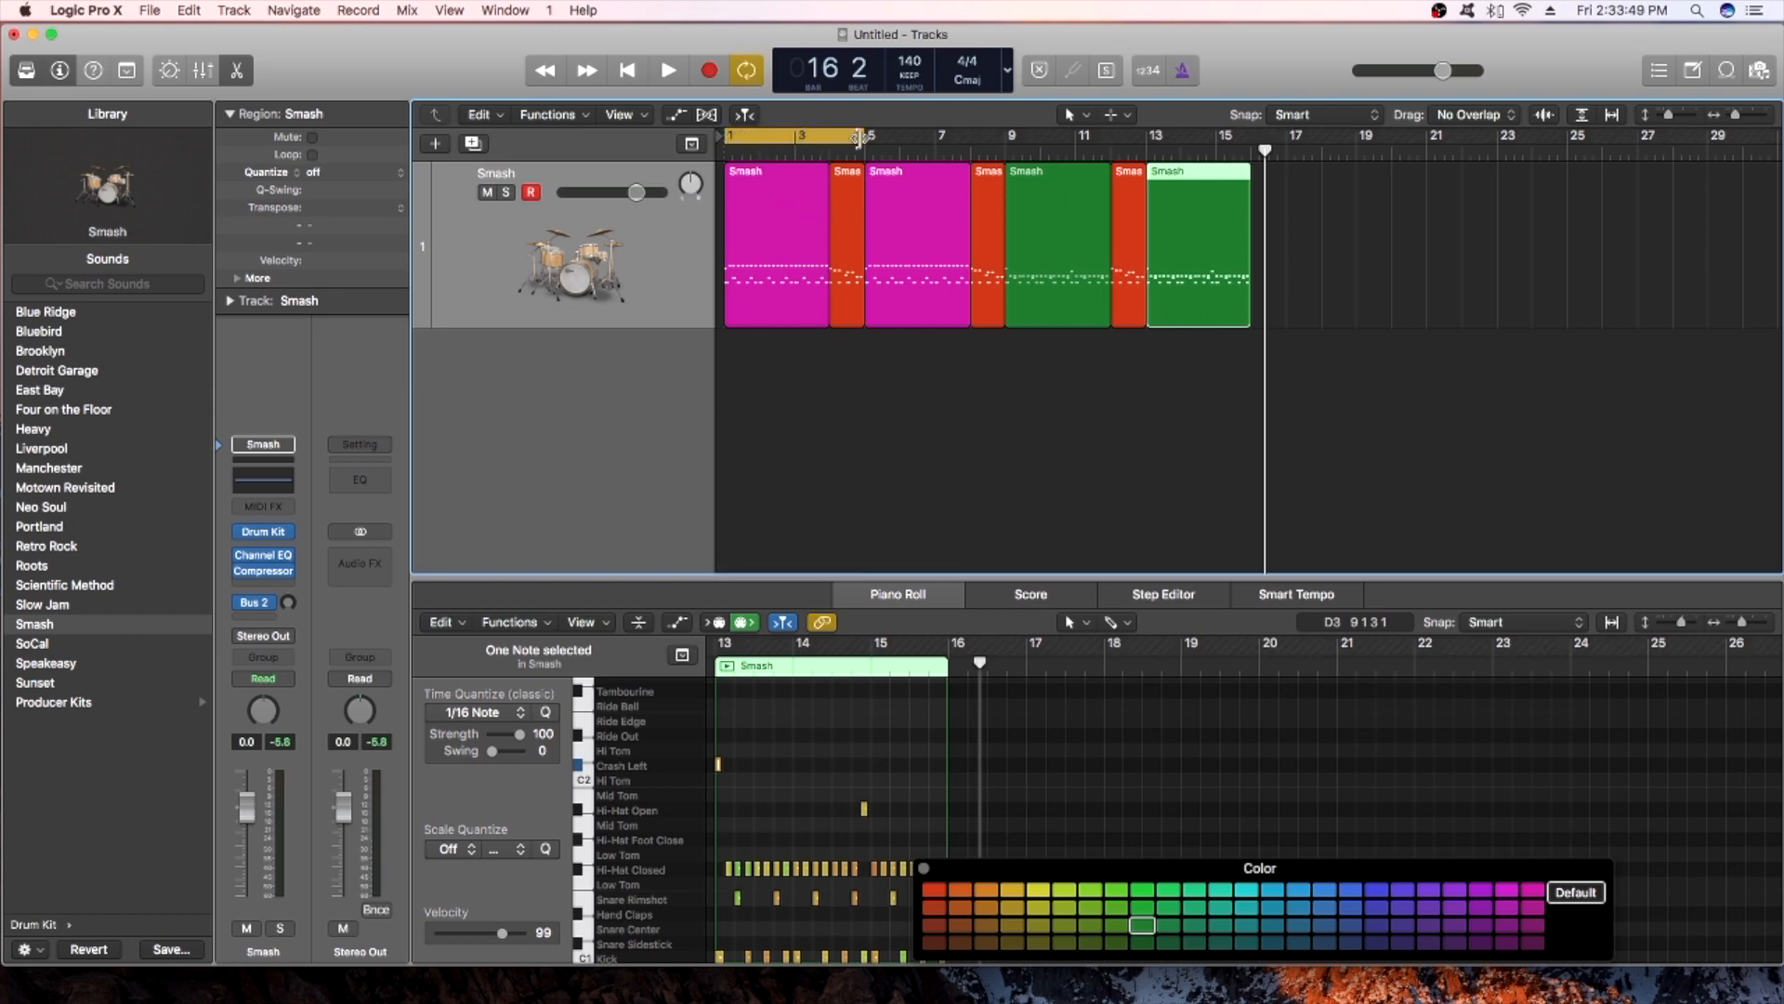
left_click_drag(859, 138, 1175, 220)
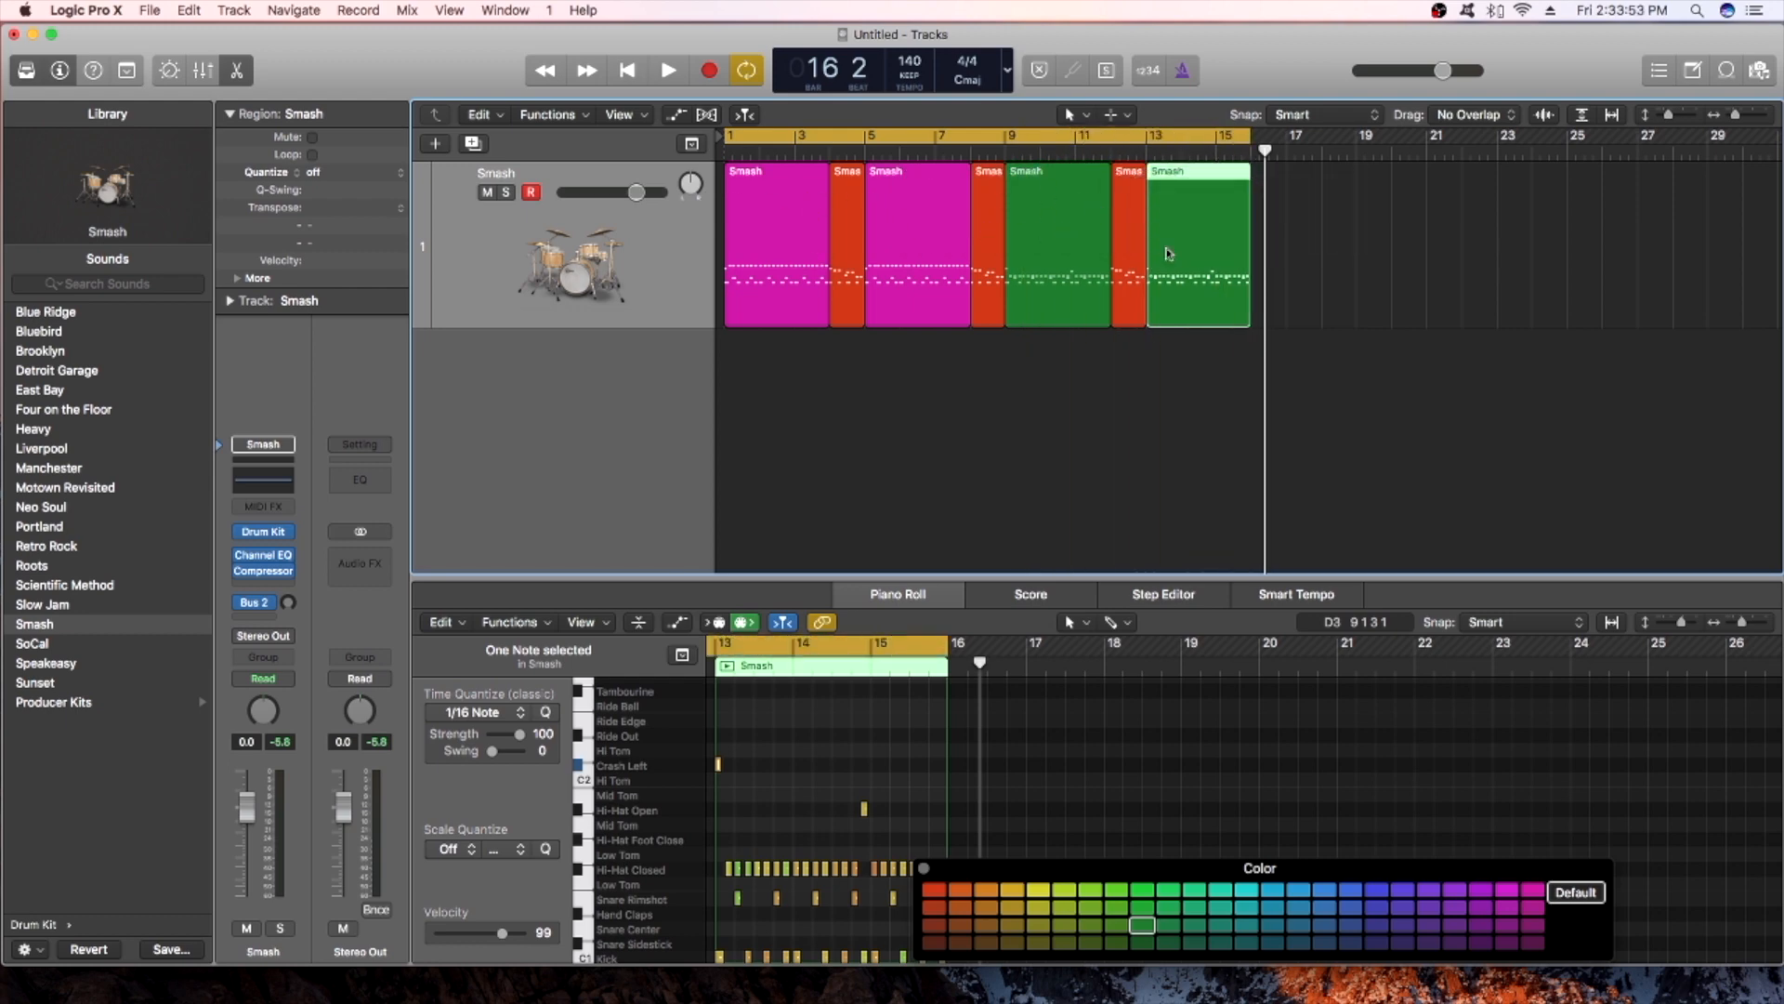